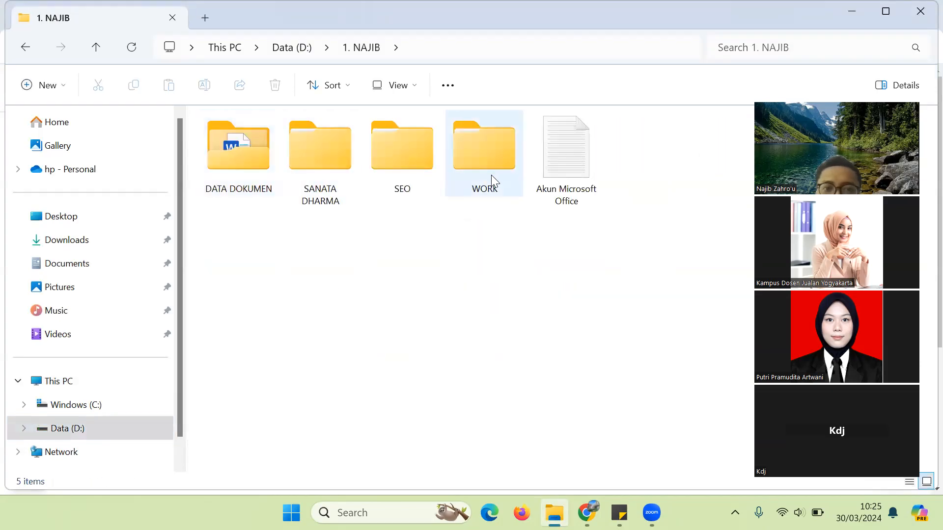
# Step: Browse to WORK\Jingga Bag Distro\Maret 2024\Totebag Jogja and open '9. jual totebag untuk ospek dan mos'
pyautogui.doubleClick(490, 180)
pyautogui.doubleClick(255, 165)
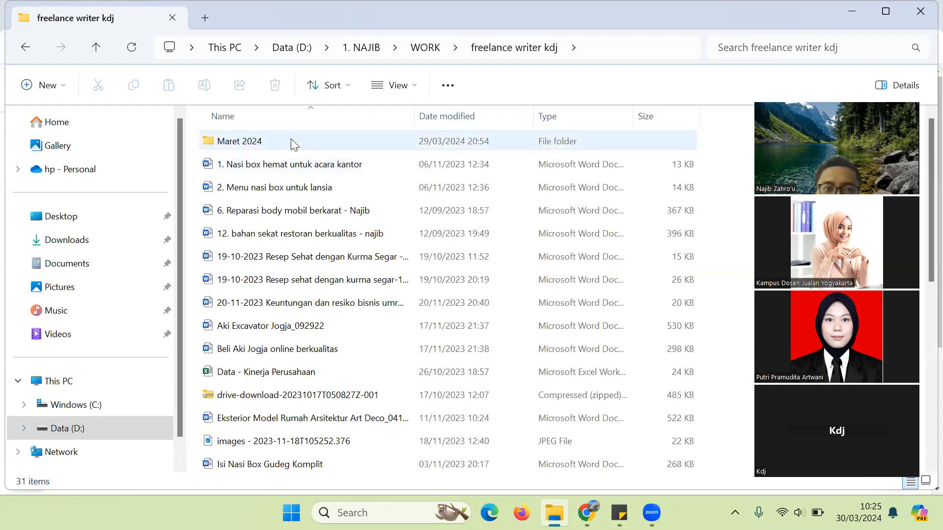
pyautogui.doubleClick(293, 142)
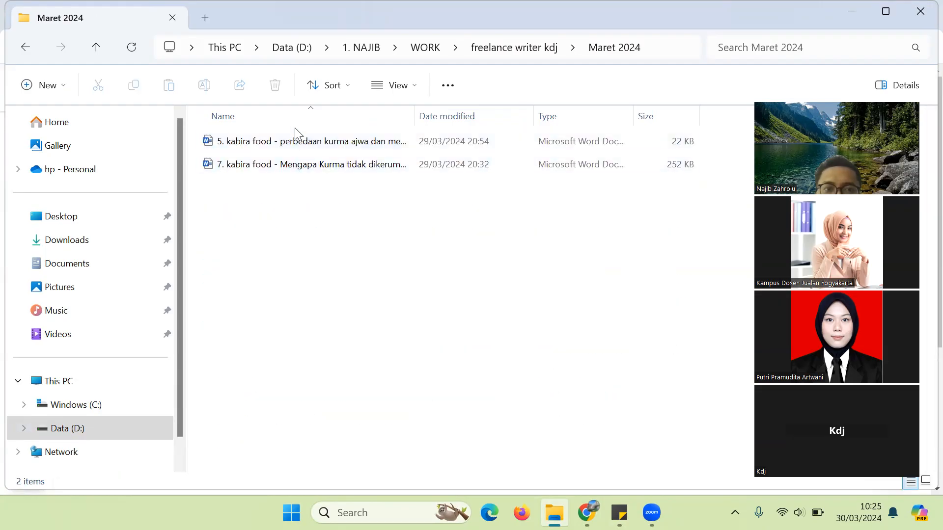
pyautogui.click(24, 47)
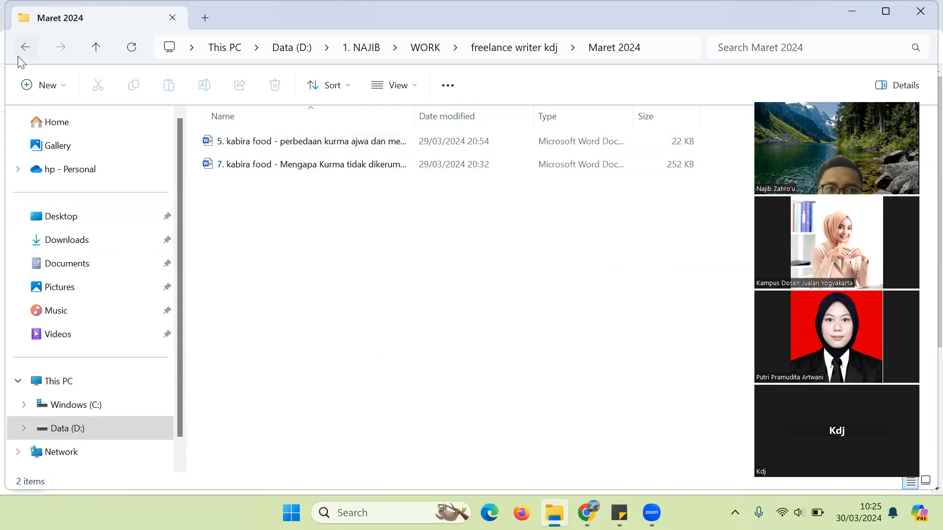
pyautogui.click(22, 51)
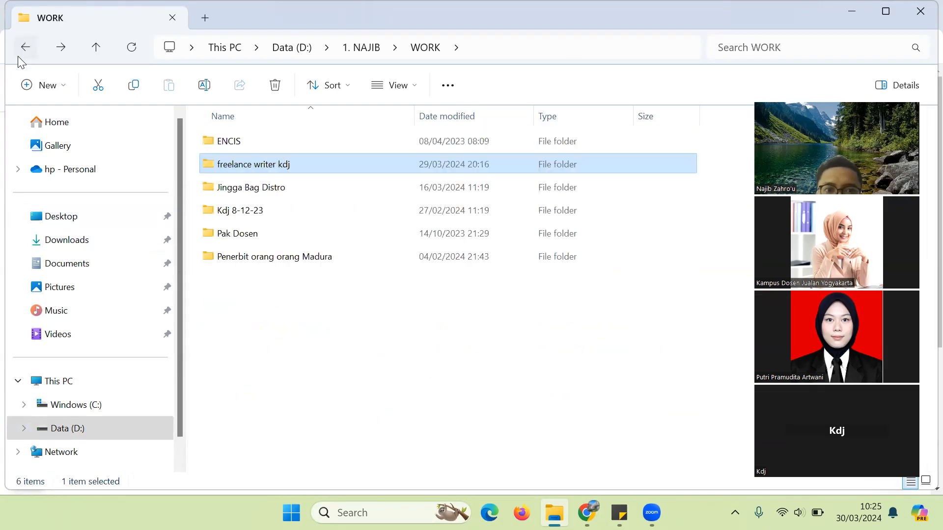
pyautogui.doubleClick(331, 196)
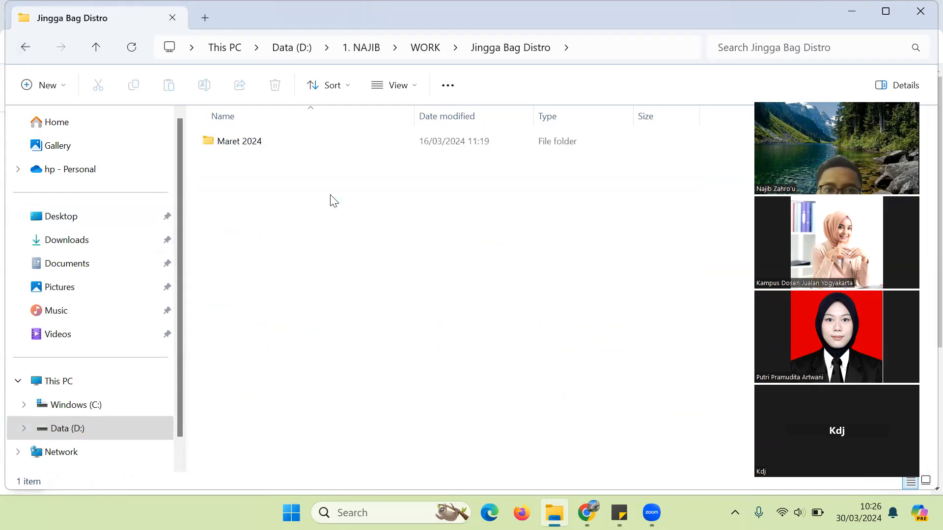
pyautogui.doubleClick(293, 147)
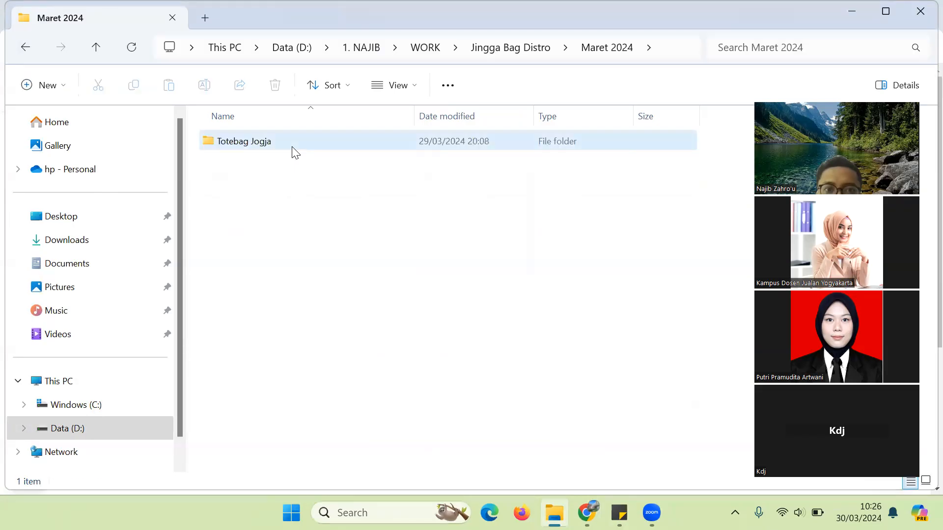
pyautogui.doubleClick(293, 147)
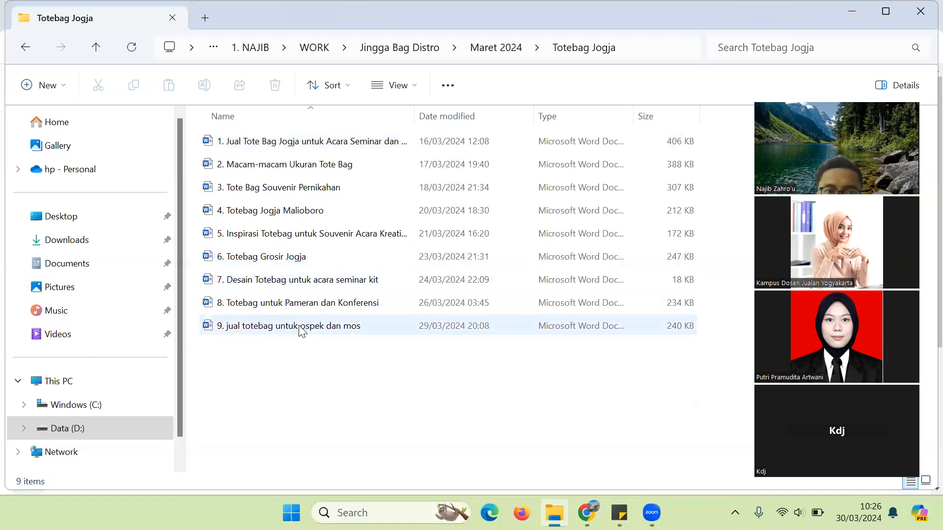
pyautogui.doubleClick(302, 328)
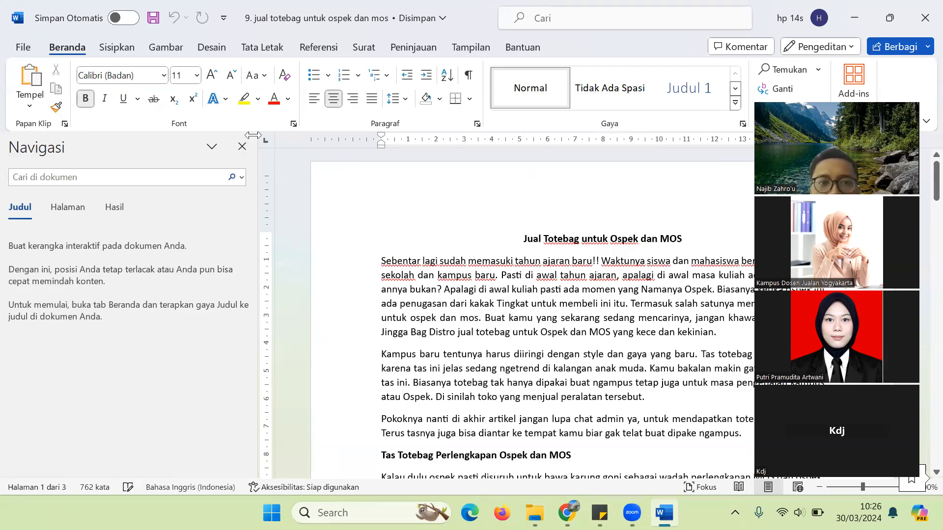
# Step: Close the Navigasi pane and scroll through the article, selecting the title's first words
pyautogui.click(242, 146)
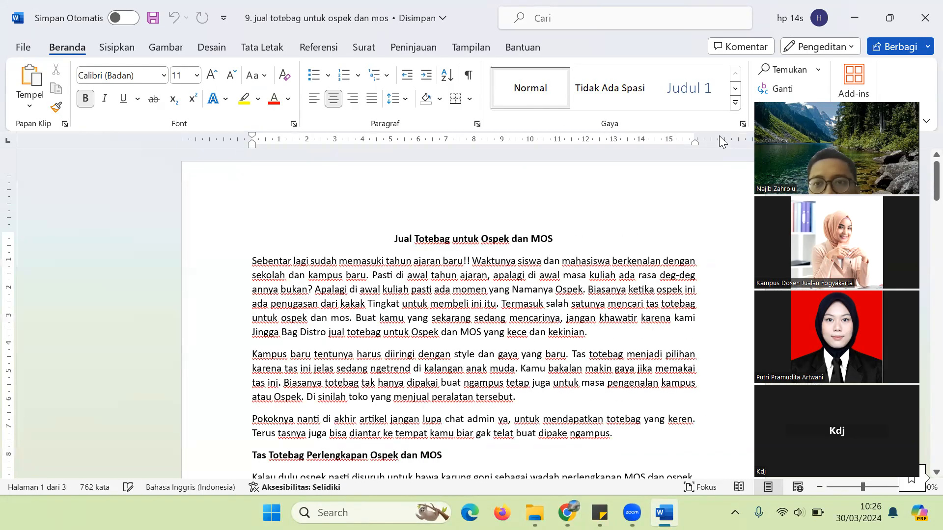
pyautogui.scroll(-1, 923, 189)
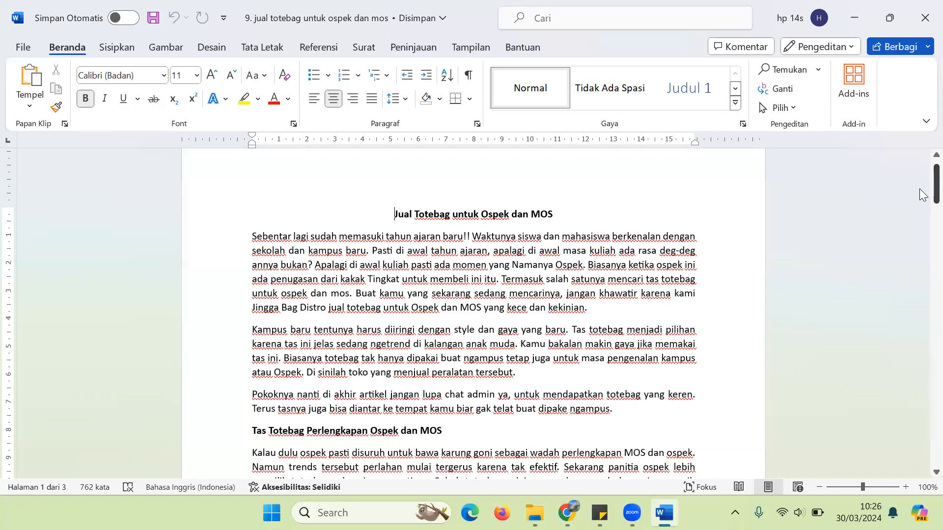
pyautogui.moveTo(920, 189)
pyautogui.mouseDown()
pyautogui.moveTo(920, 180)
pyautogui.moveTo(920, 285)
pyautogui.moveTo(921, 180)
pyautogui.mouseUp()
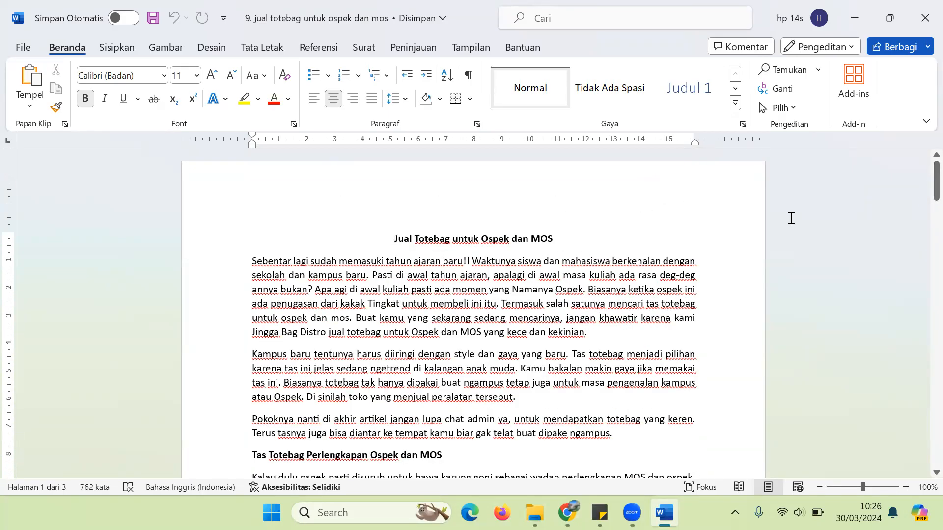
pyautogui.moveTo(921, 183)
pyautogui.mouseDown()
pyautogui.moveTo(920, 234)
pyautogui.moveTo(919, 185)
pyautogui.mouseUp()
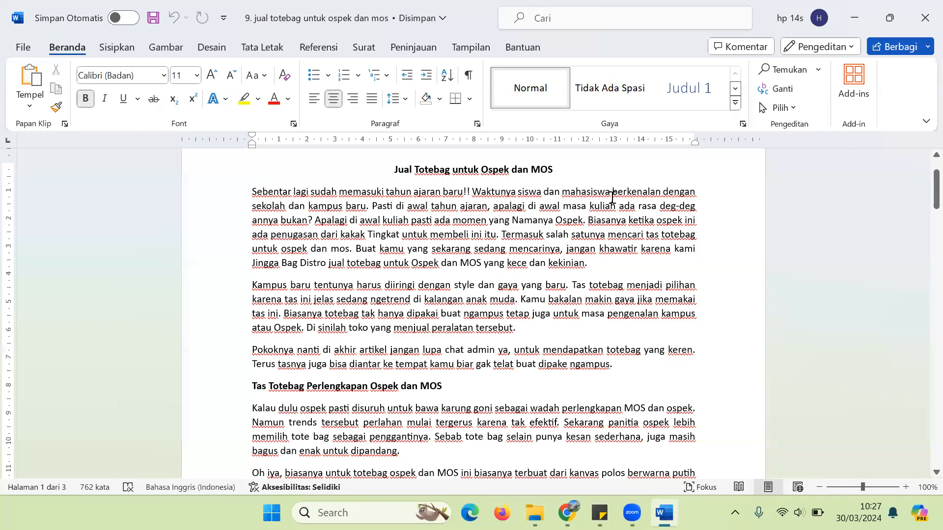
pyautogui.moveTo(396, 171); pyautogui.dragTo(552, 170)
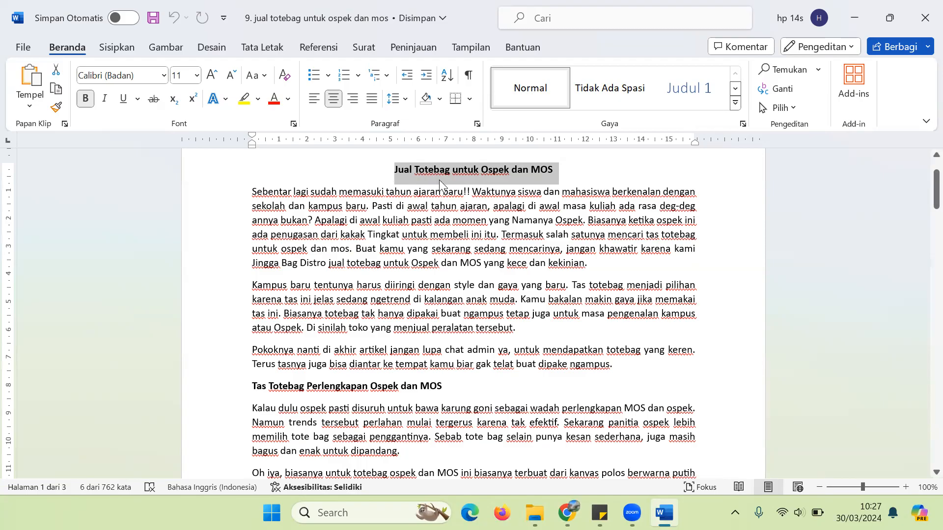
pyautogui.click(342, 328)
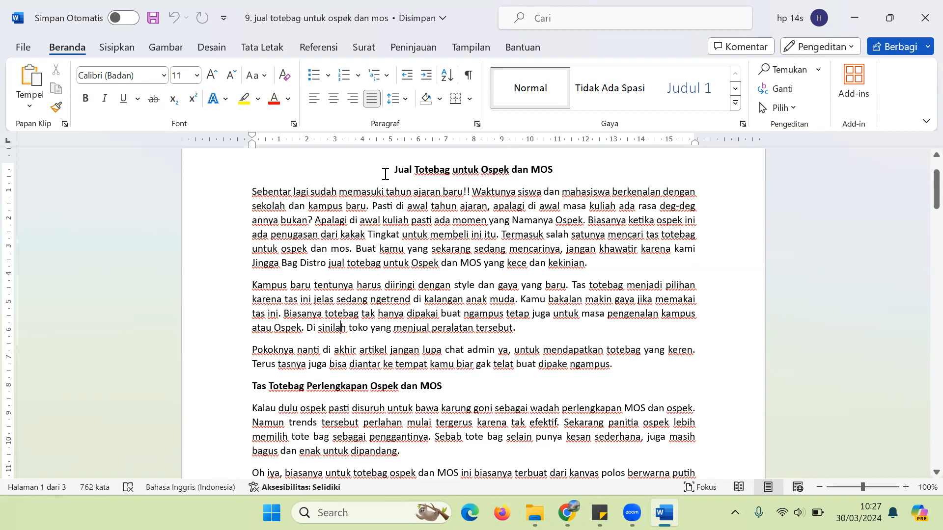
pyautogui.moveTo(403, 172); pyautogui.dragTo(545, 172)
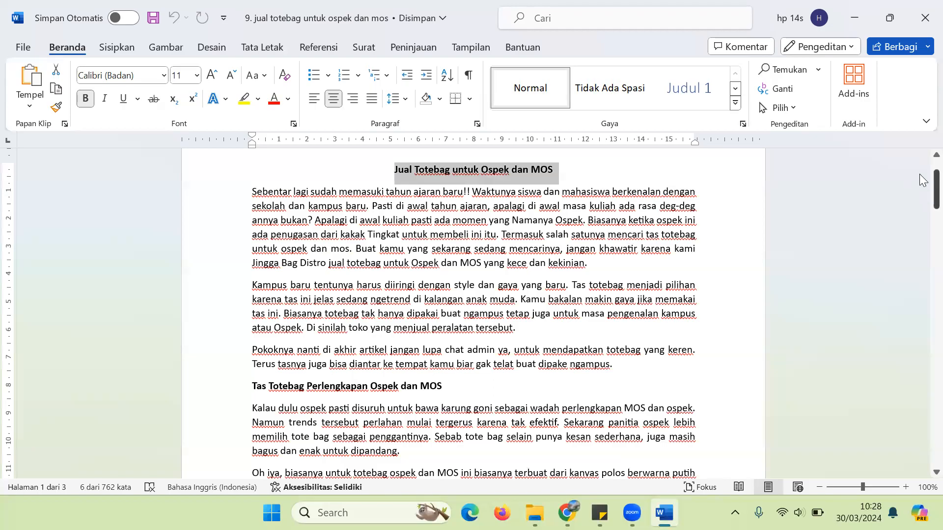
pyautogui.moveTo(924, 194)
pyautogui.mouseDown()
pyautogui.moveTo(921, 214)
pyautogui.moveTo(921, 182)
pyautogui.mouseUp()
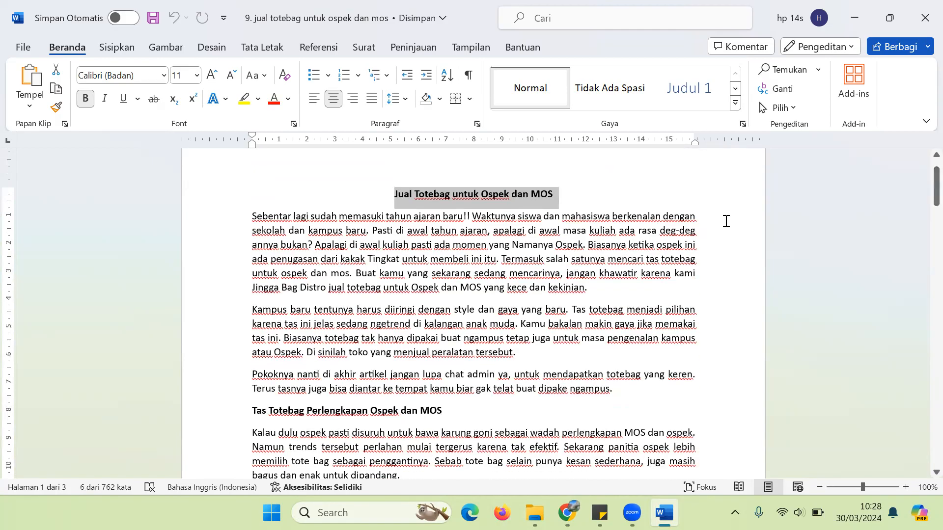
pyautogui.click(552, 128)
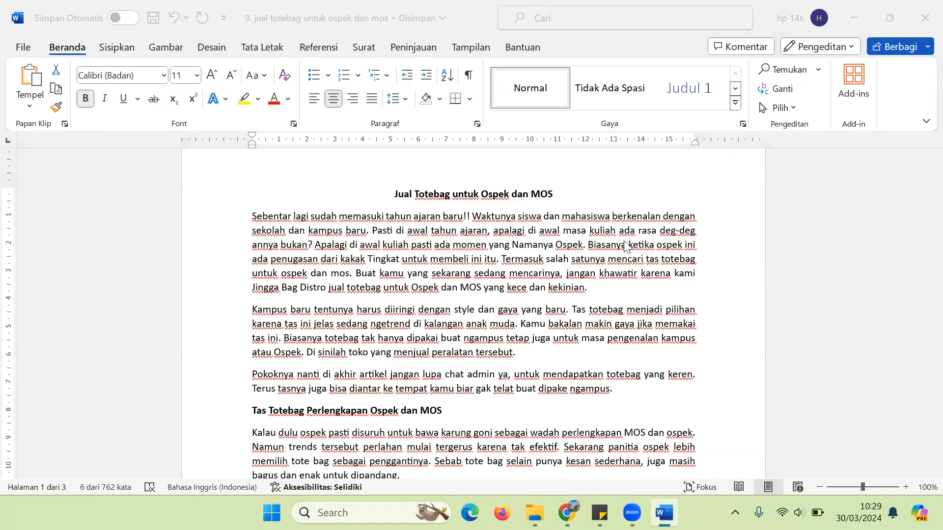
pyautogui.click(297, 245)
pyautogui.doubleClick(256, 218)
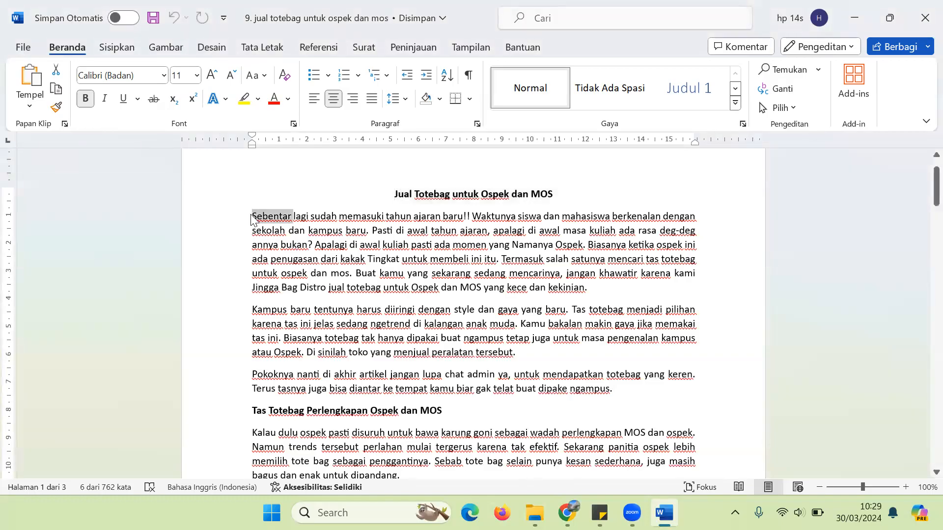
pyautogui.click(402, 259)
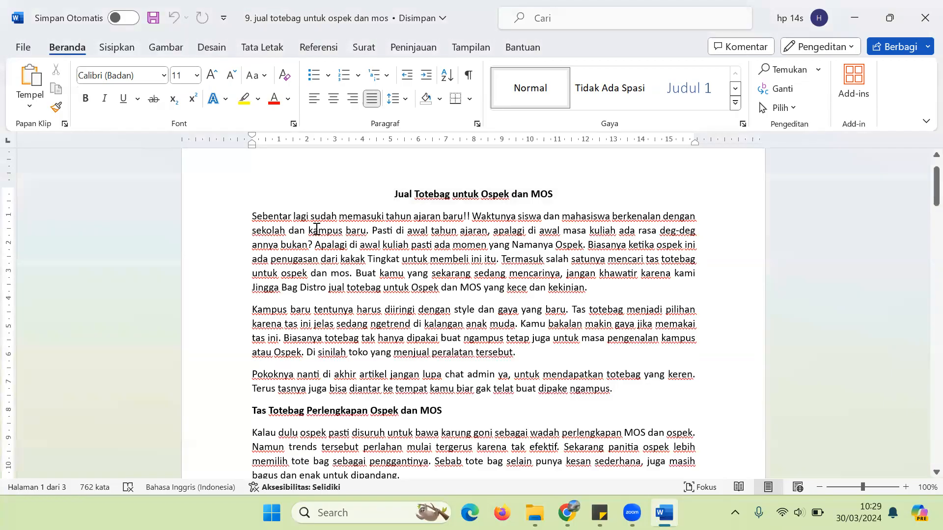
pyautogui.click(388, 201)
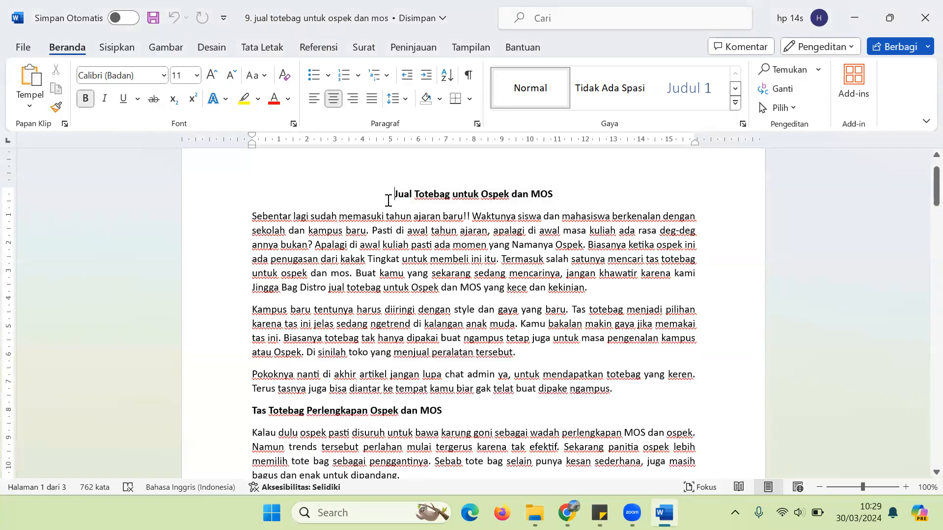
# Step: Insert left-aligned lines above the title holding 'kalimat :' and 'paragraf :' labels
pyautogui.press('Return')
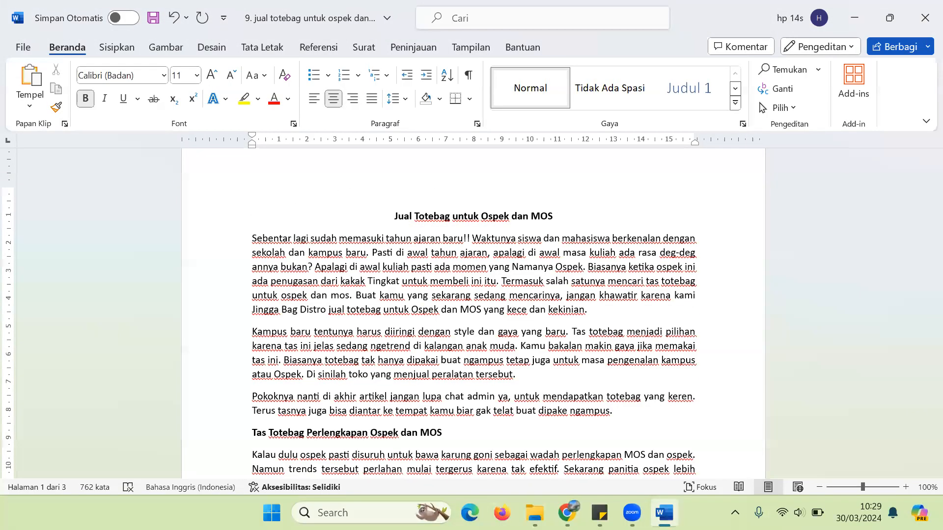
pyautogui.click(311, 101)
pyautogui.press('Return')
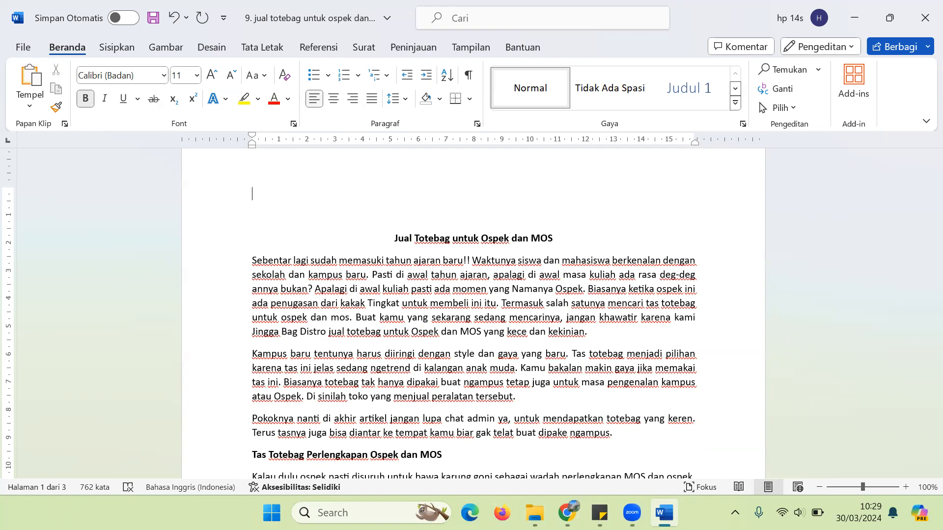
pyautogui.write('kalimat :')
pyautogui.press('Return')
pyautogui.write('para')
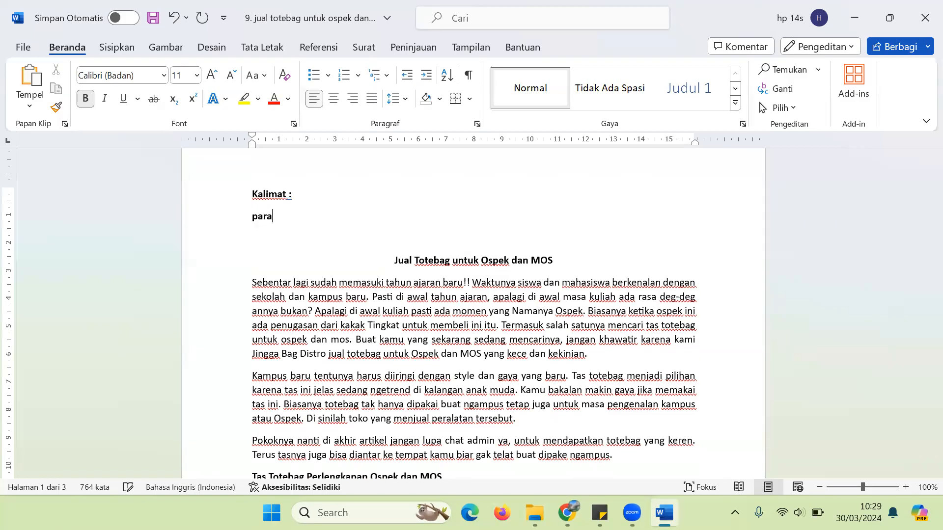
pyautogui.write('graf :')
pyautogui.press('Left')
pyautogui.press('Left')
pyautogui.press('Left')
pyautogui.press('Return')
pyautogui.press('Up')
# Step: Add 'Kata :', 'Frasa :' and 'Huruf :' labels above them and select all label lines
pyautogui.write('Kata :')
pyautogui.press('Return')
pyautogui.write('Frasa :')
pyautogui.press('Up')
pyautogui.press('Left')
pyautogui.press('Left')
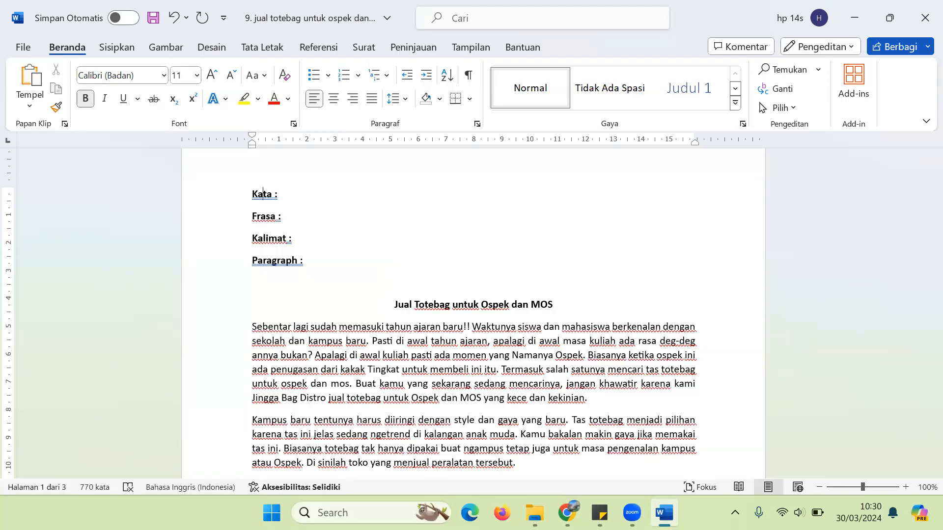
pyautogui.press('Return')
pyautogui.press('Up')
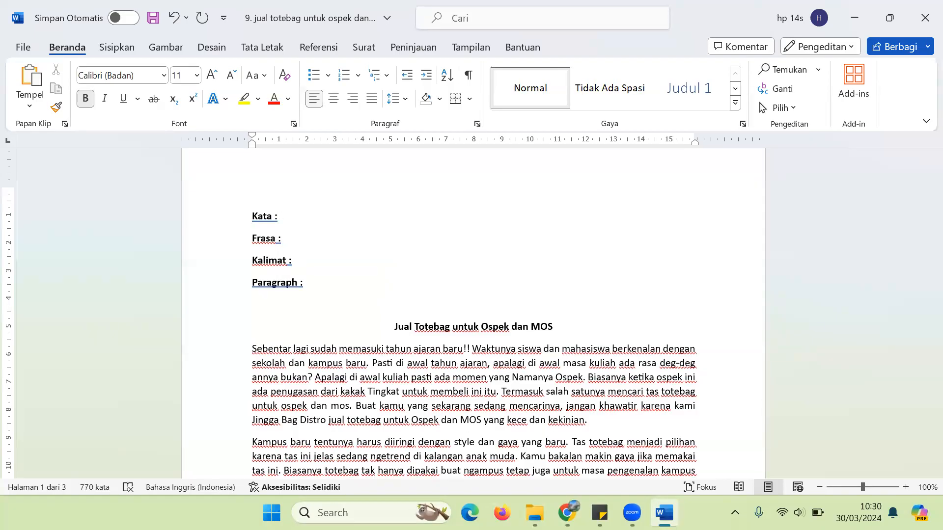
pyautogui.write('Huruf :')
pyautogui.press('Down')
pyautogui.press('Up')
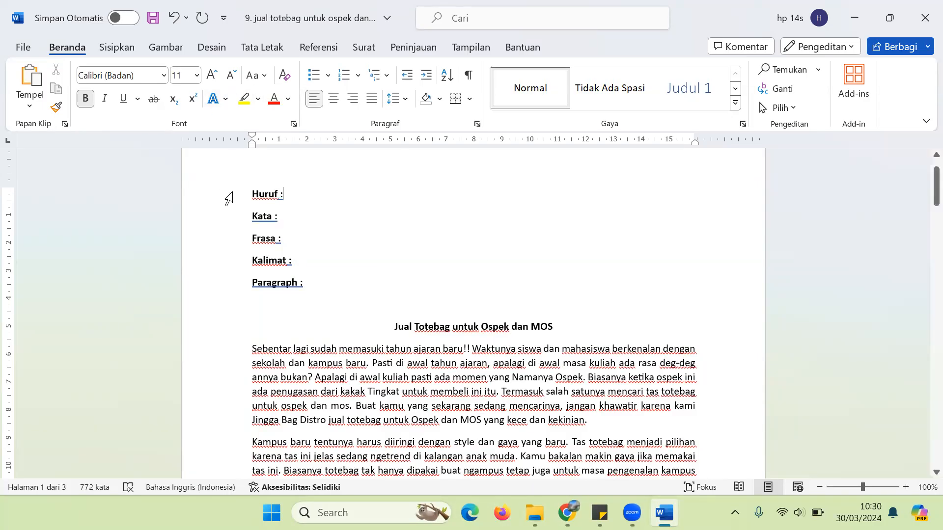
pyautogui.moveTo(251, 192); pyautogui.dragTo(324, 301)
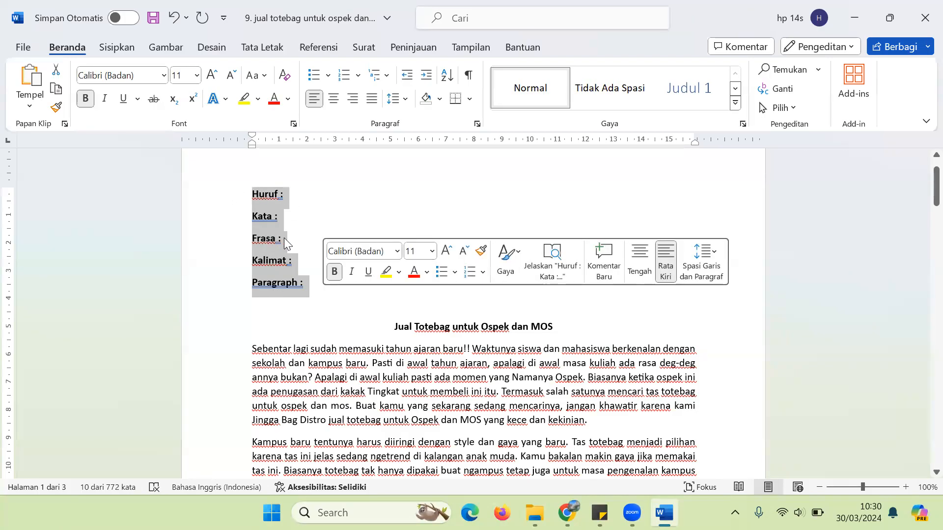
# Step: Deselect the labels, select the article heading, then put the cursor after 'Frasa :'
pyautogui.click(265, 199)
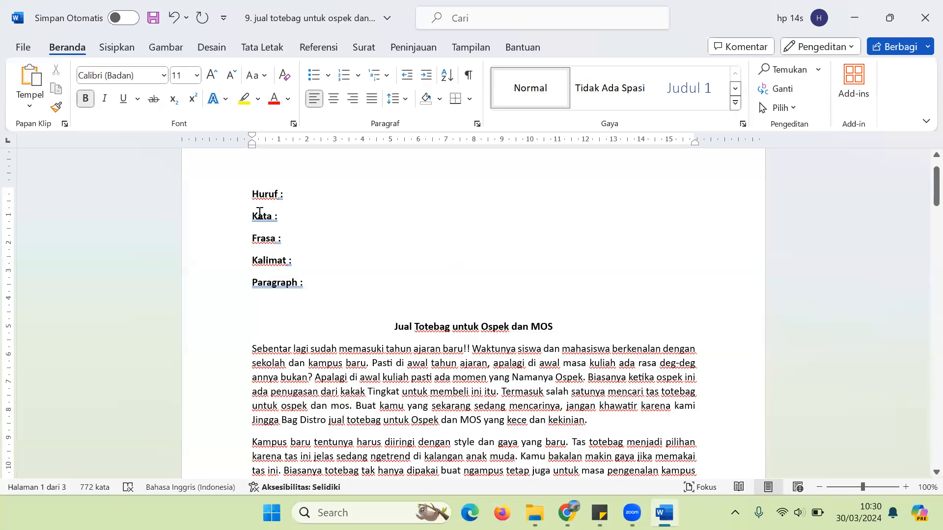
pyautogui.tripleClick(411, 327)
pyautogui.click(392, 333)
pyautogui.tripleClick(397, 329)
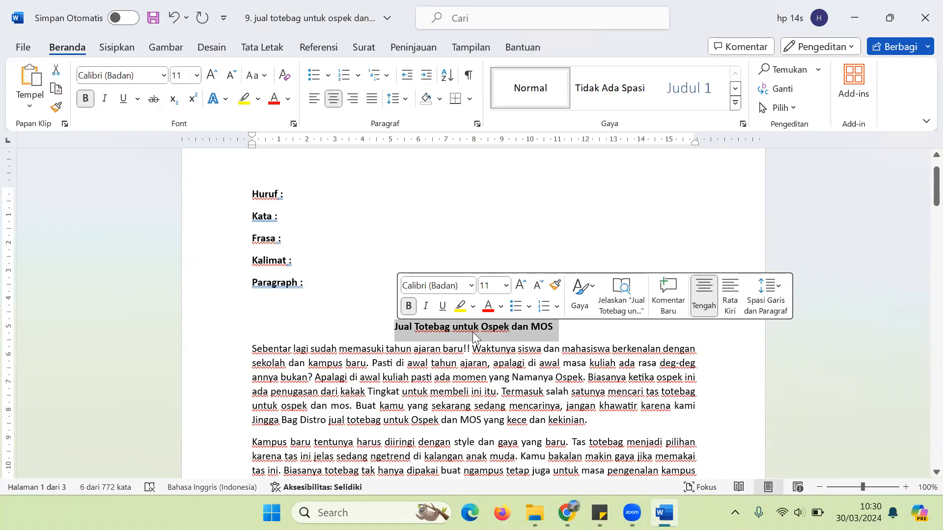
pyautogui.click(297, 238)
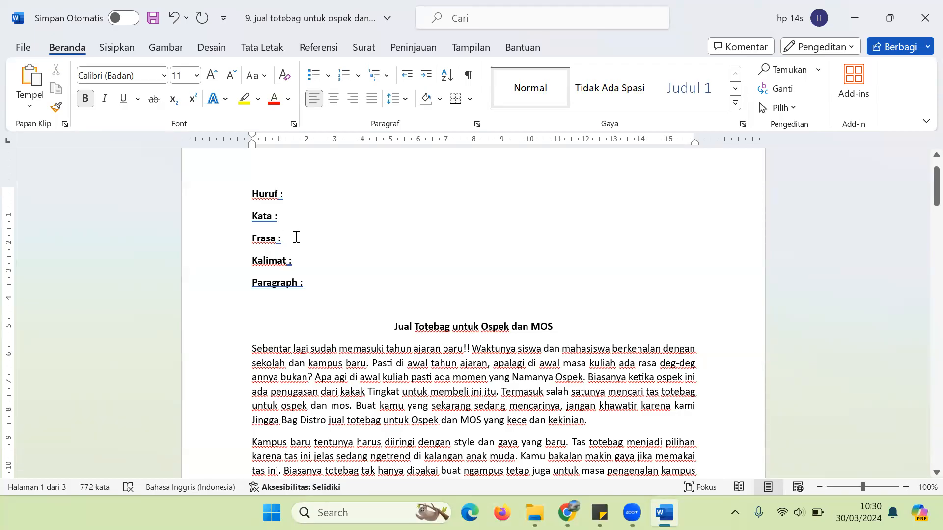
# Step: Define Frasa as 'gabungan beberapa kata yang punya arti khusus.'
pyautogui.write('gabung')
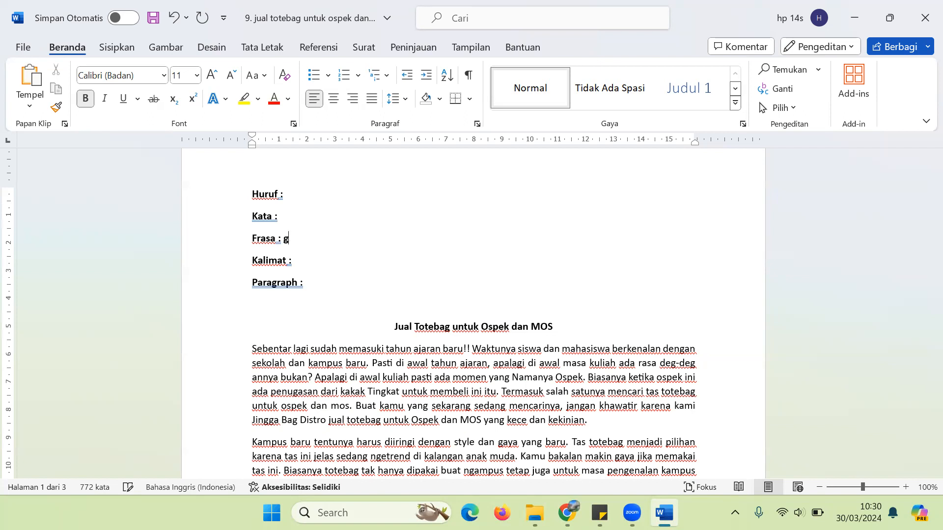
pyautogui.press('BackSpace')
pyautogui.write('gan beberapa kata')
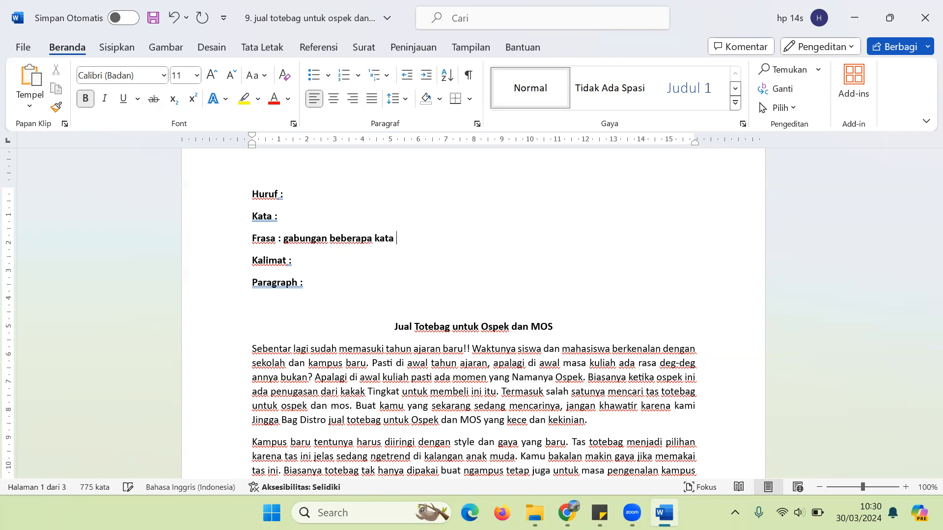
pyautogui.write(' yang punya arti khusus.')
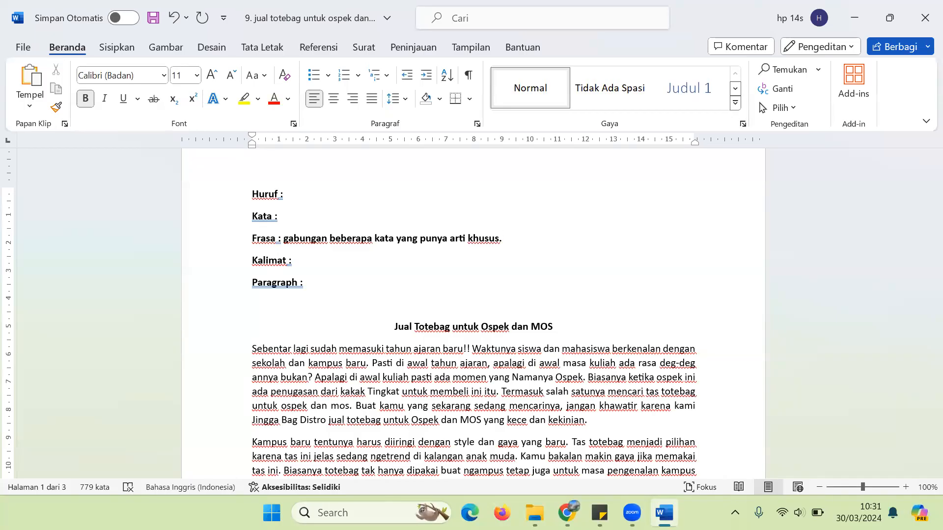
# Step: Define Kalimat as 'gabungan kata yang menjelaskan arti tertentu.'
pyautogui.write('gabungan kata yang menjela')
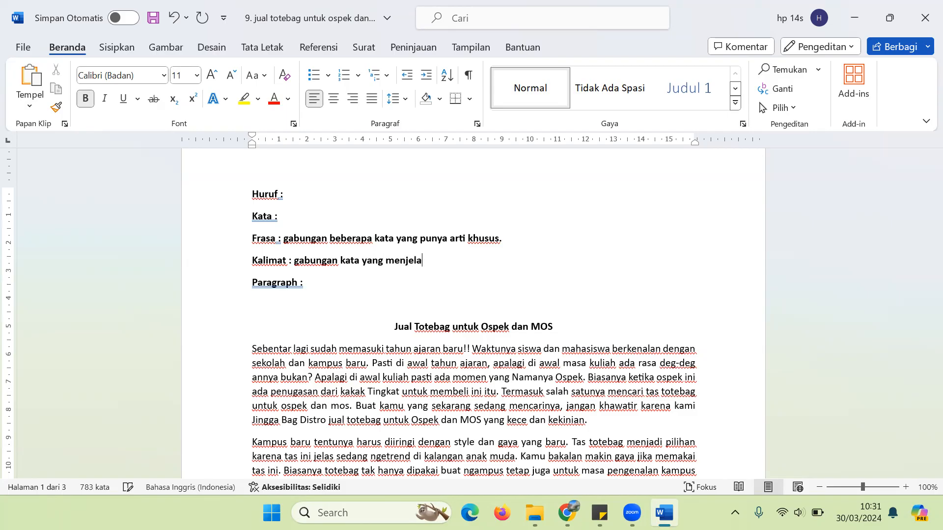
pyautogui.write('skan arti terte')
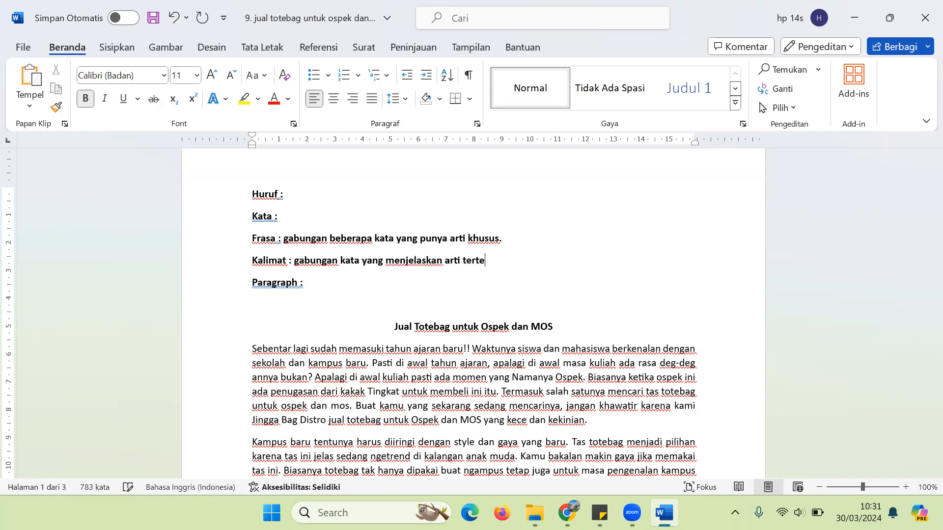
pyautogui.write('ntu.')
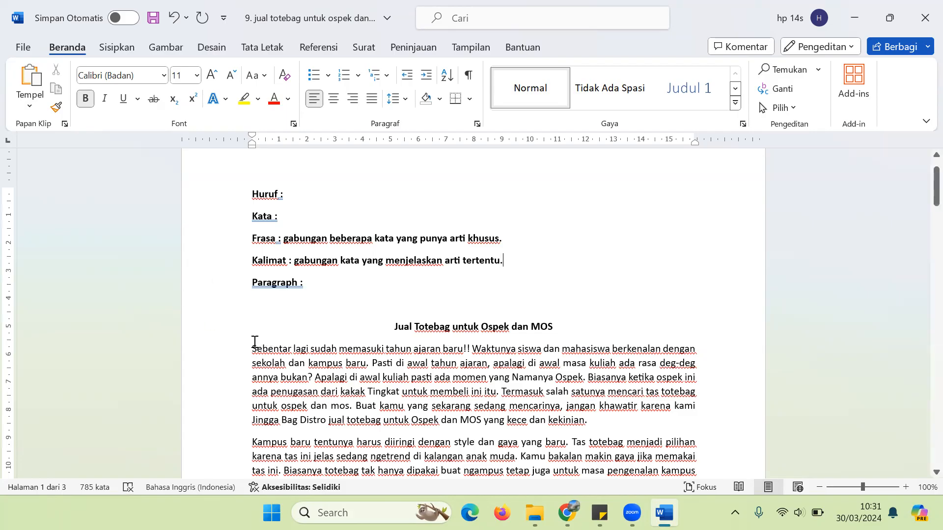
# Step: Bold two first-paragraph sentences: 'Pasti di awal tahun ajaran…' and the closing sentence
pyautogui.moveTo(253, 347); pyautogui.dragTo(441, 350)
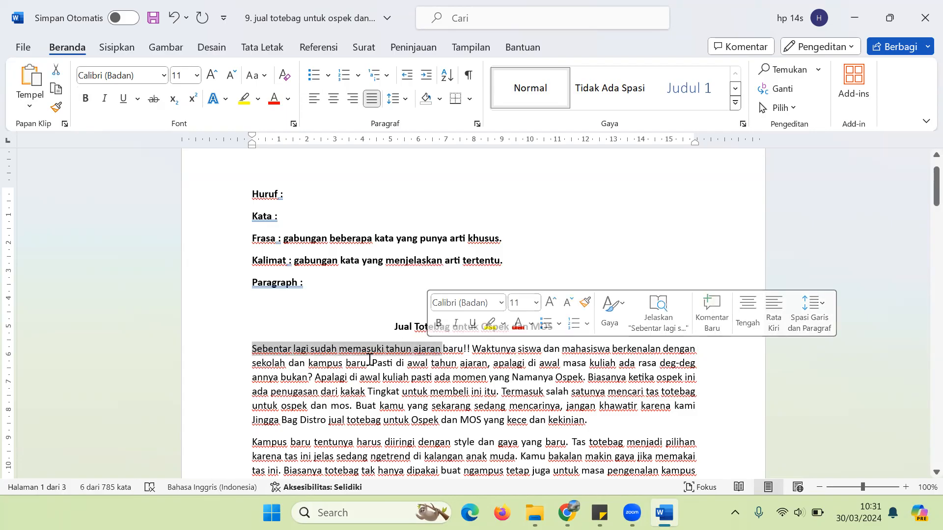
pyautogui.moveTo(372, 363); pyautogui.dragTo(306, 382)
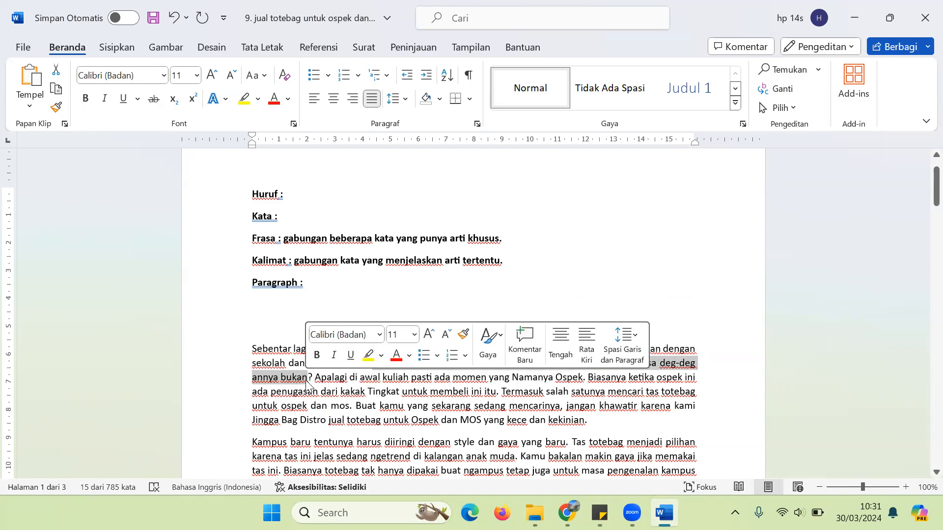
pyautogui.hotkey('ctrl', 'b')
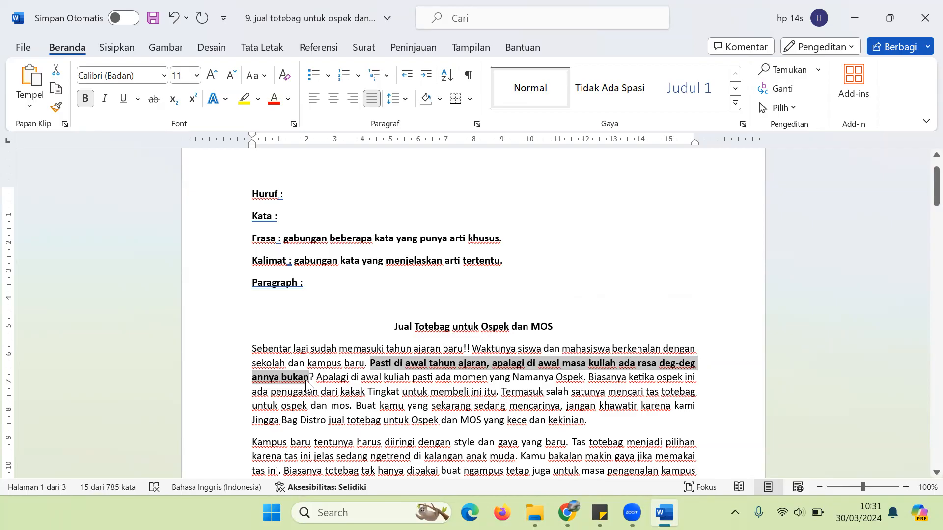
pyautogui.moveTo(355, 406); pyautogui.dragTo(561, 423)
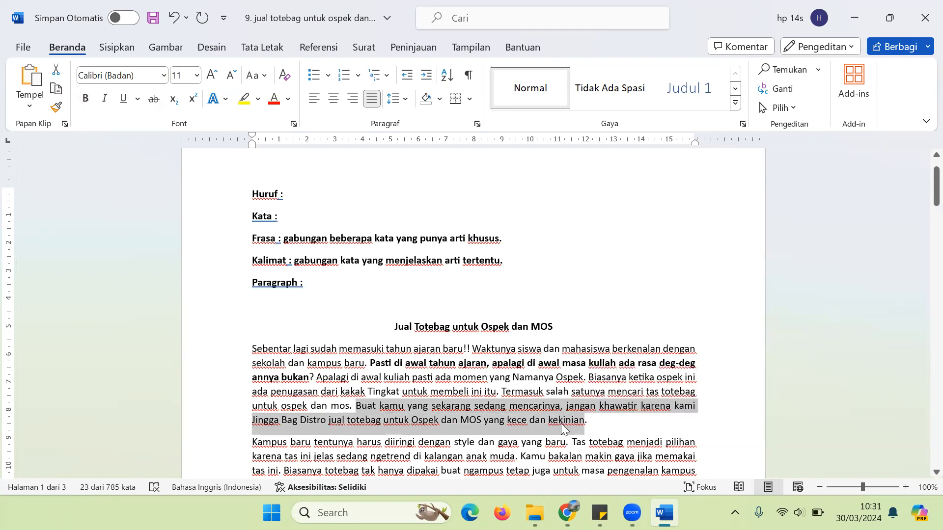
pyautogui.hotkey('ctrl', 'b')
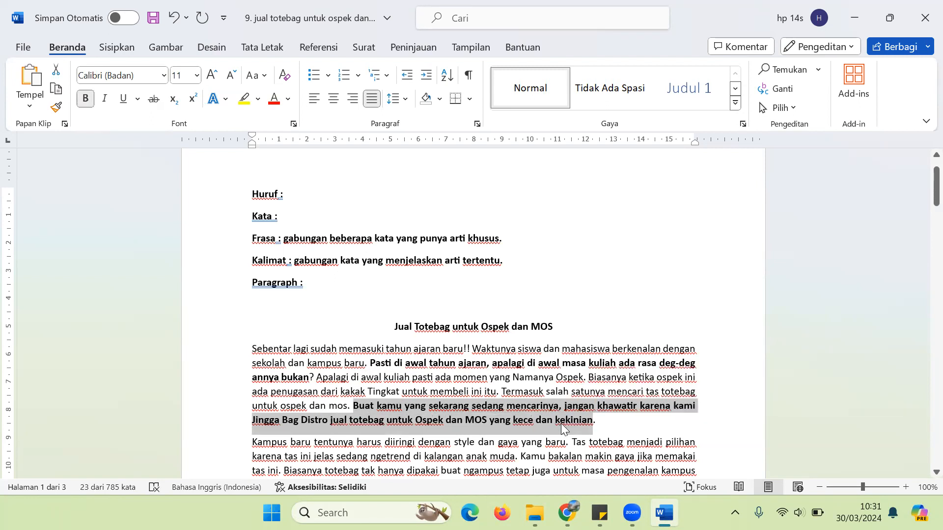
# Step: Append 'SPOK.' to the Kalimat definition and save the document
pyautogui.click(512, 261)
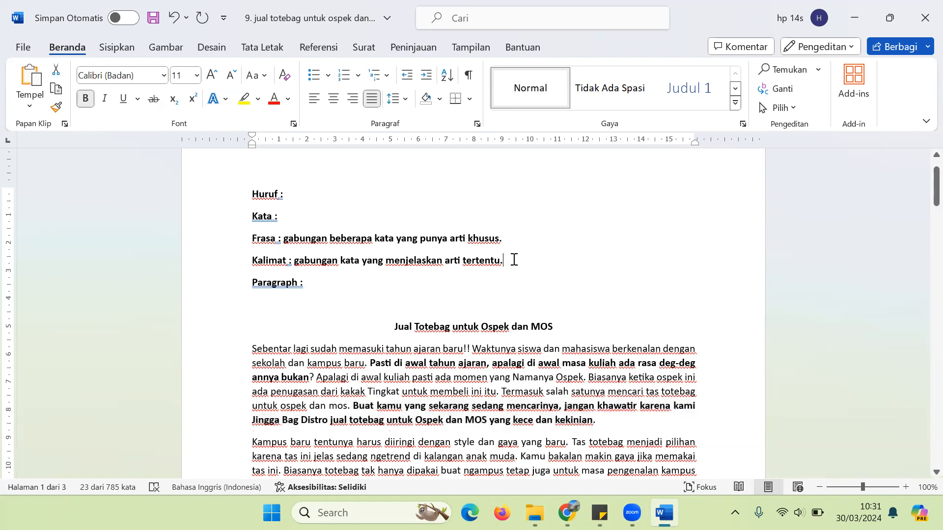
pyautogui.write('SPOK')
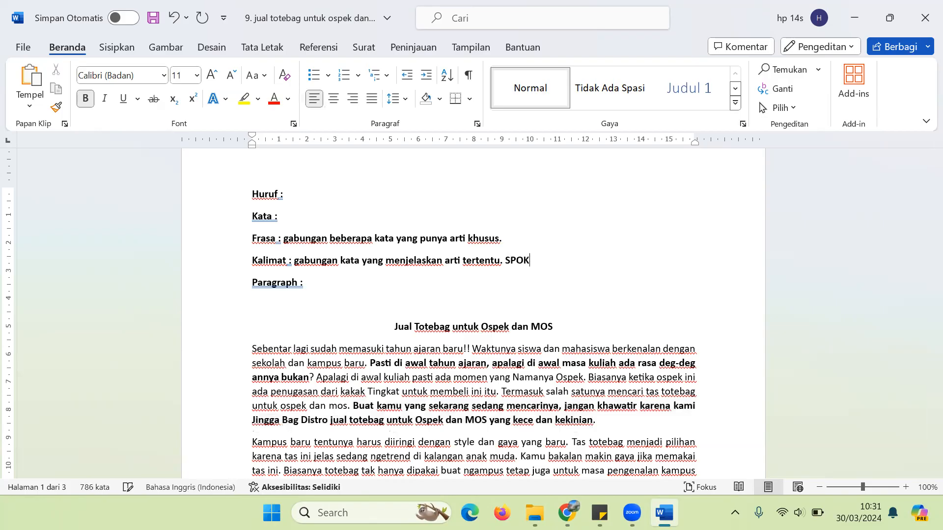
pyautogui.write('.')
pyautogui.hotkey('ctrl', 's')
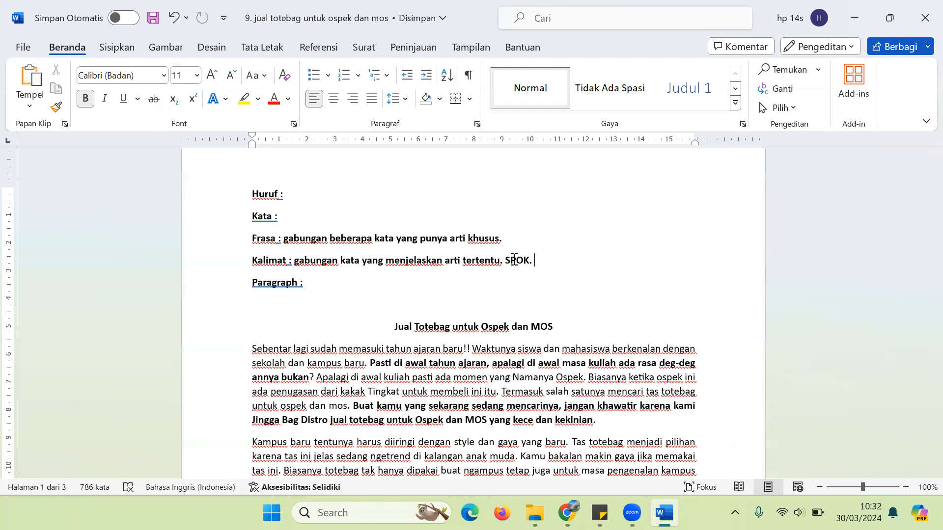
# Step: Add an example sentence about visiting the heroes' cemetery on Heroes' Day below it
pyautogui.press('Return')
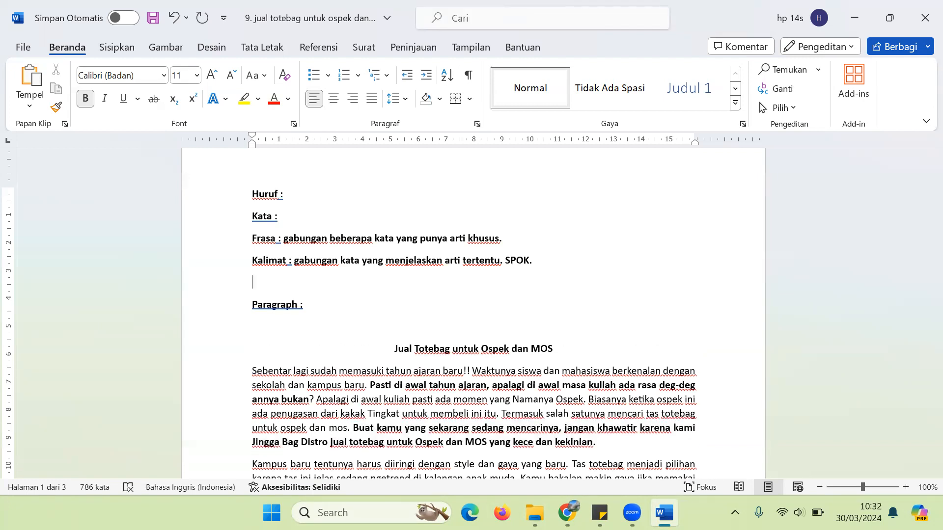
pyautogui.write('jib pergi ke')
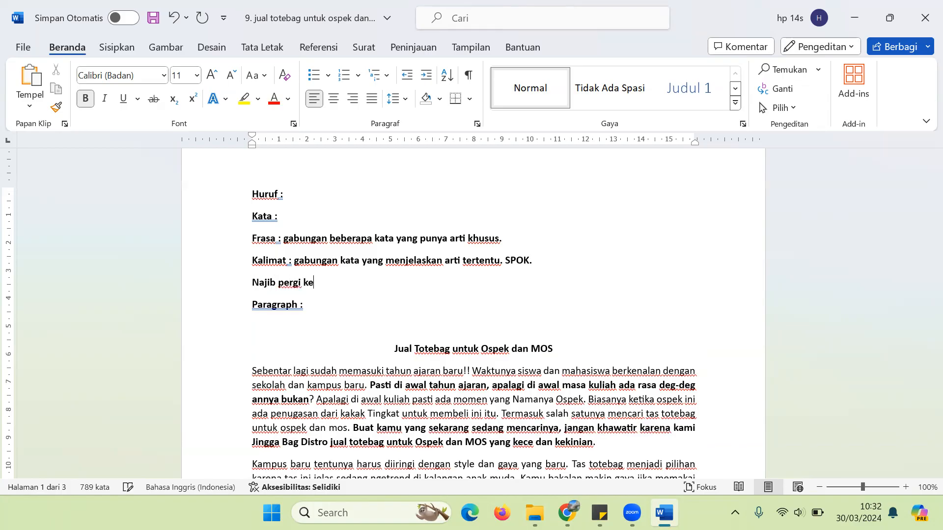
pyautogui.write(' taman makam pa')
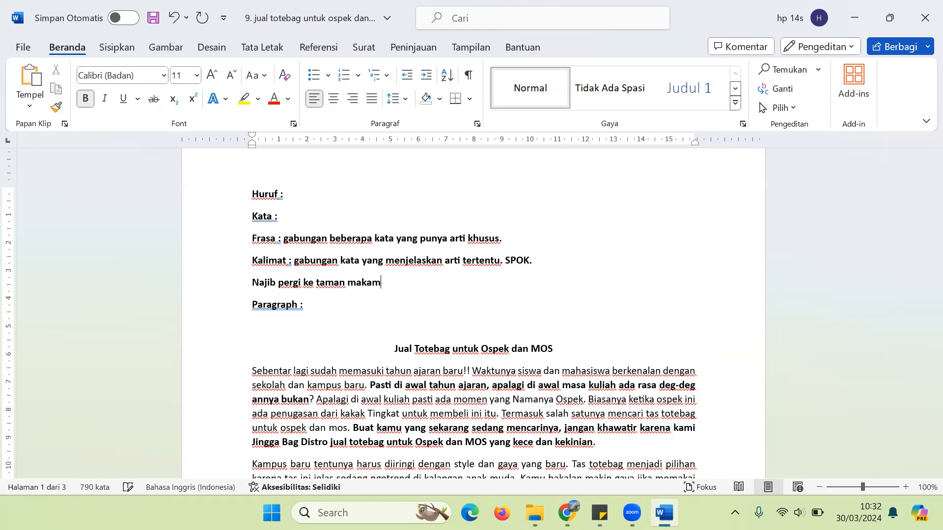
pyautogui.press('BackSpace')
pyautogui.press('BackSpace')
pyautogui.write('pahlawan untuk ')
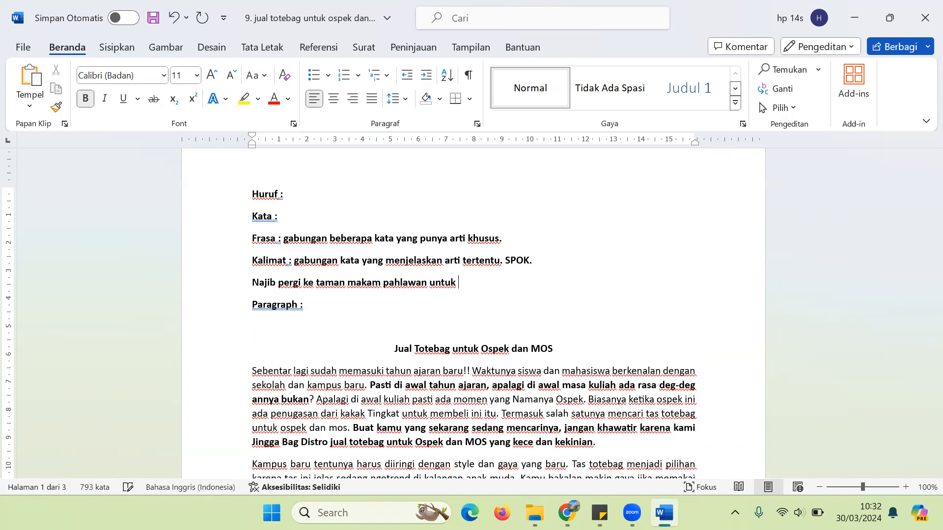
pyautogui.write('memperingati hari pahlawan.')
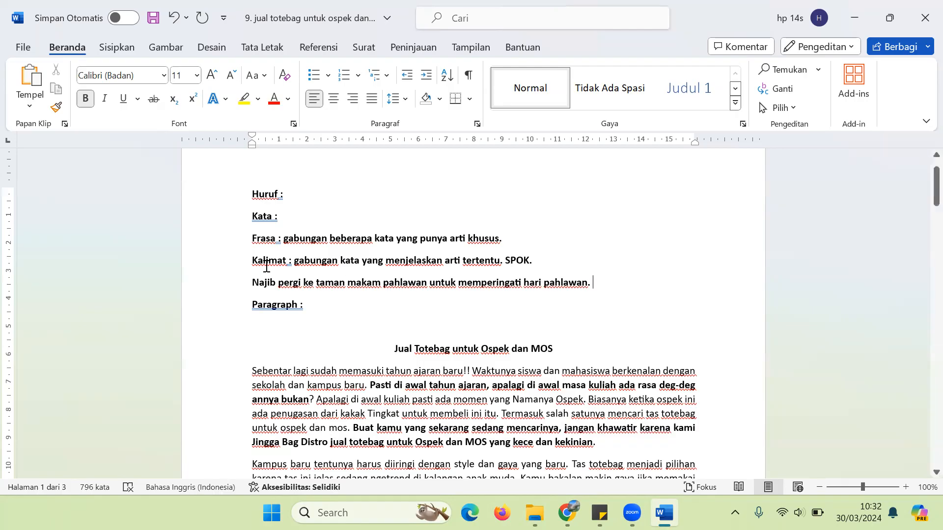
# Step: Add a second example line 'Budi diantar bapak ke sekolah. Kalimat pasif.'
pyautogui.doubleClick(257, 283)
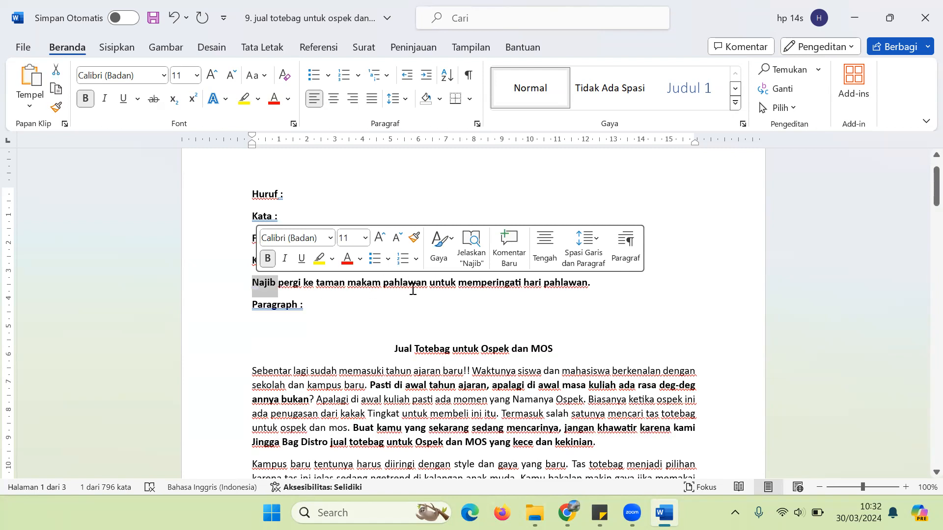
pyautogui.click(621, 287)
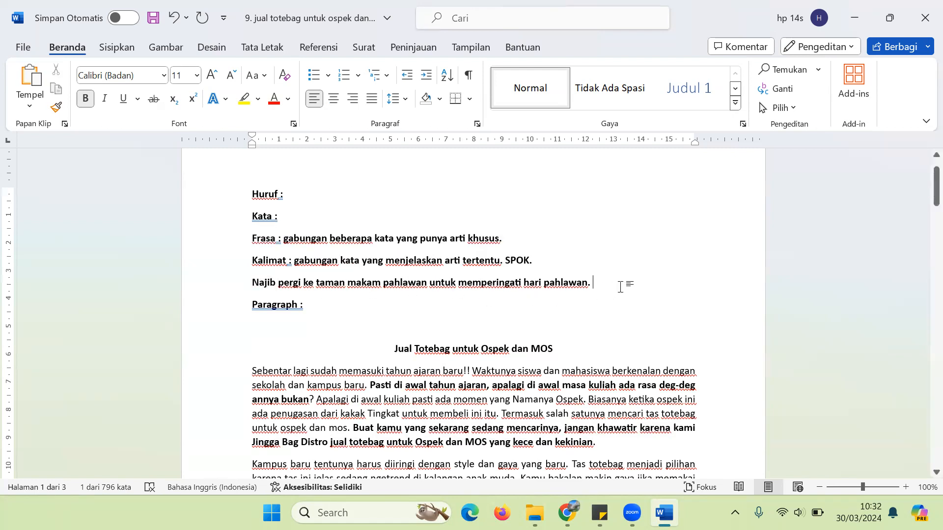
pyautogui.press('Return')
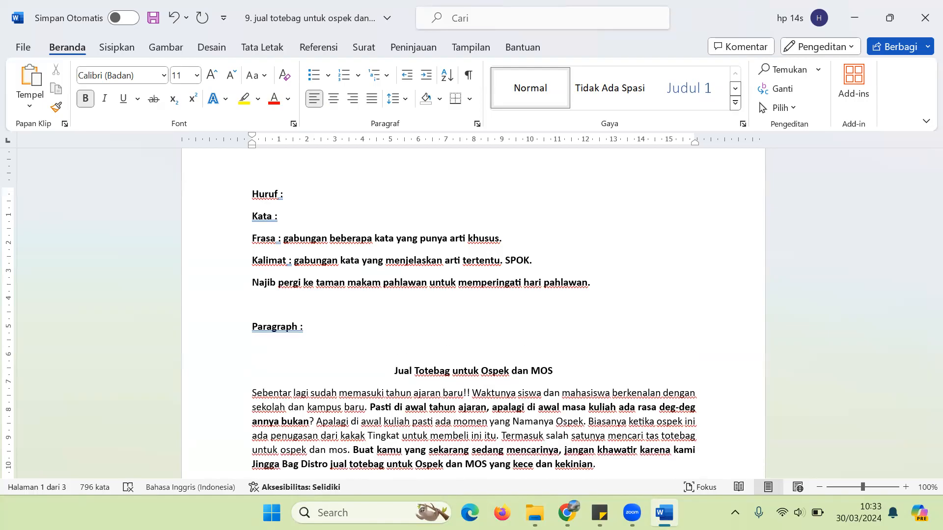
pyautogui.write('Budi diantar ba')
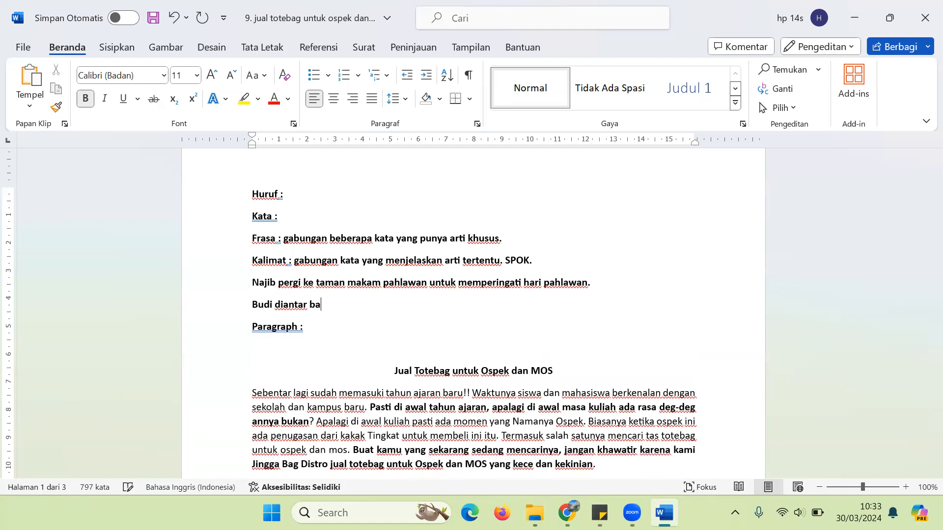
pyautogui.write('pak ke sekolah. ')
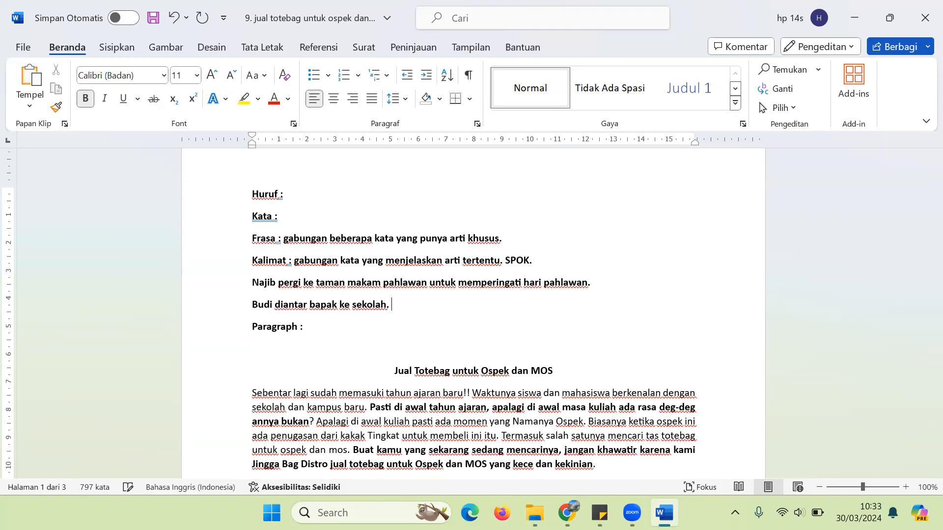
pyautogui.write('Kalimat ')
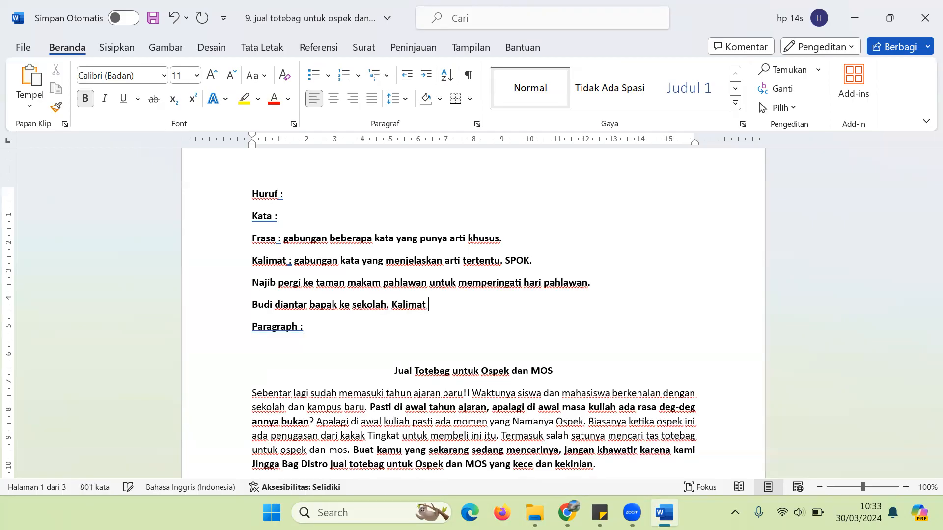
pyautogui.write('pasif.')
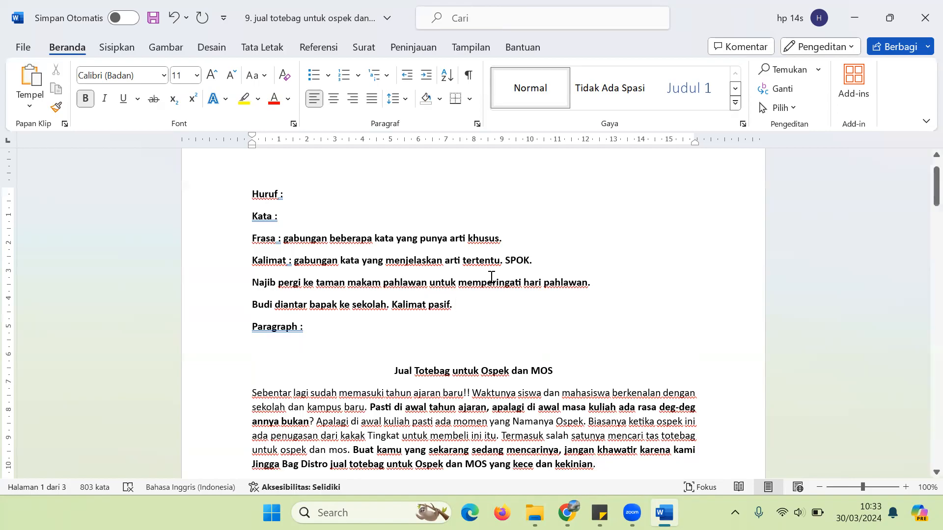
# Step: Italicise both Kalimat example sentences
pyautogui.moveTo(252, 304); pyautogui.dragTo(384, 308)
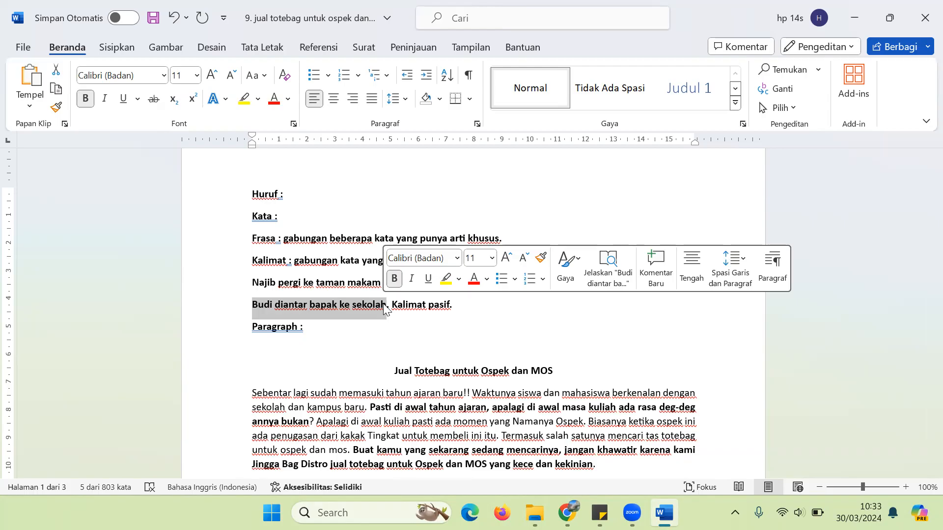
pyautogui.moveTo(253, 282); pyautogui.dragTo(491, 316)
pyautogui.hotkey('ctrl', 'i')
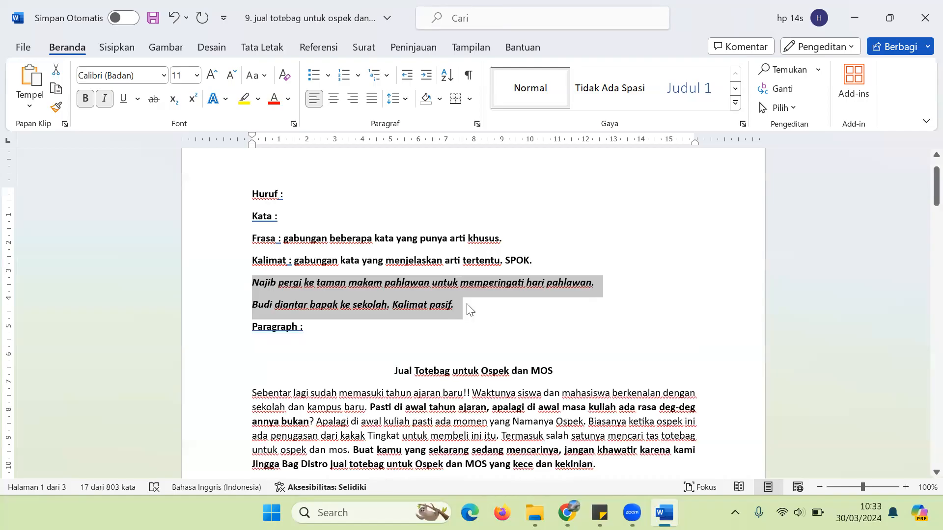
# Step: Select the opening 'Sebentar lagi...' paragraph to check its word count: 88 of 803
pyautogui.click(469, 309)
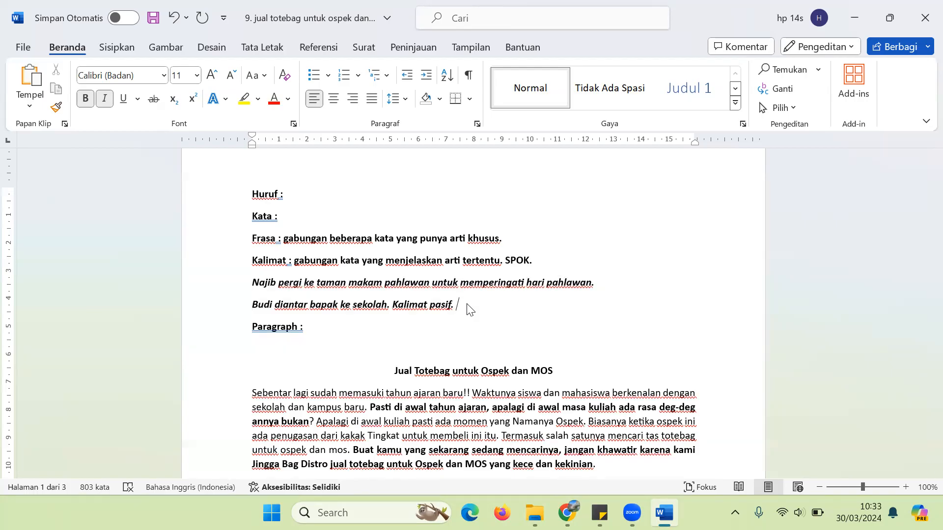
pyautogui.click(309, 328)
pyautogui.moveTo(249, 393); pyautogui.dragTo(613, 462)
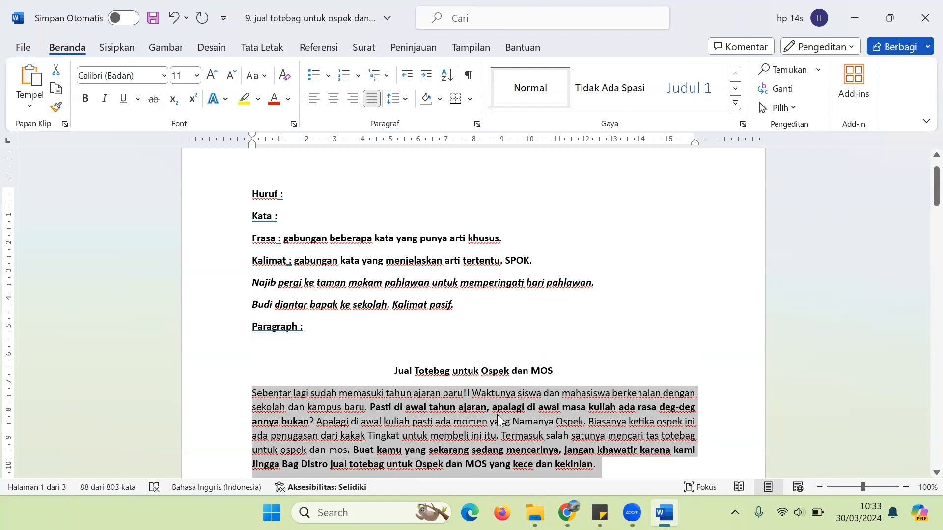
# Step: Define Paragraph as 'kumpulan kalimat kalimat dalam satu bagian artikel.' and add 'Artikel : kumpulan paragraph.'
pyautogui.click(333, 330)
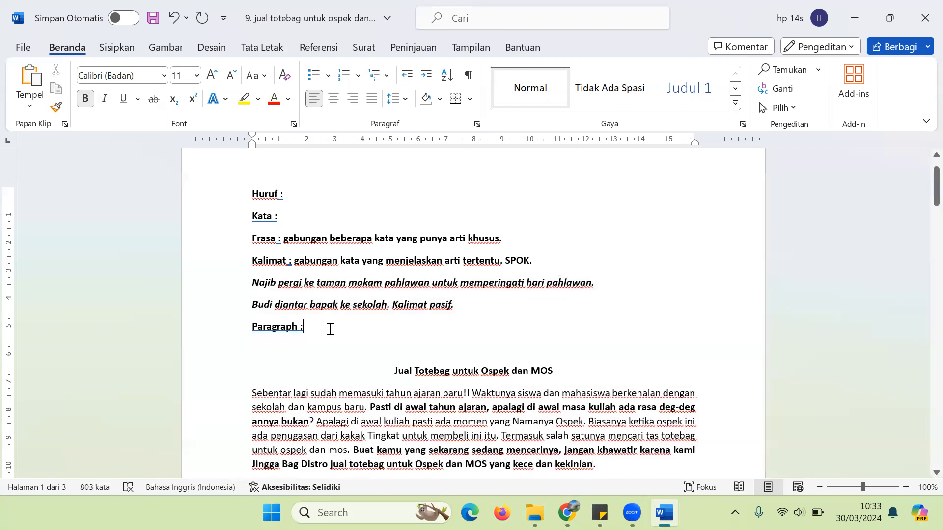
pyautogui.write('kumpulan kalim')
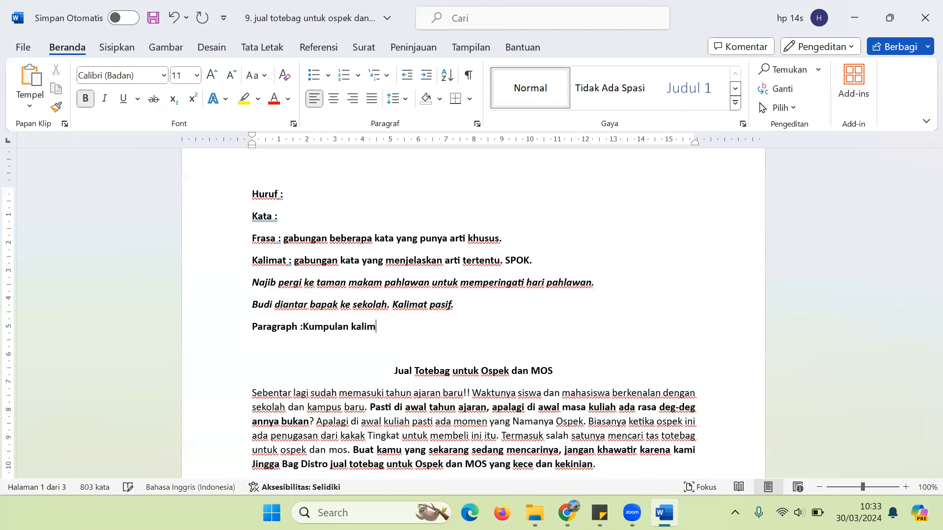
pyautogui.write('at kalimat dal')
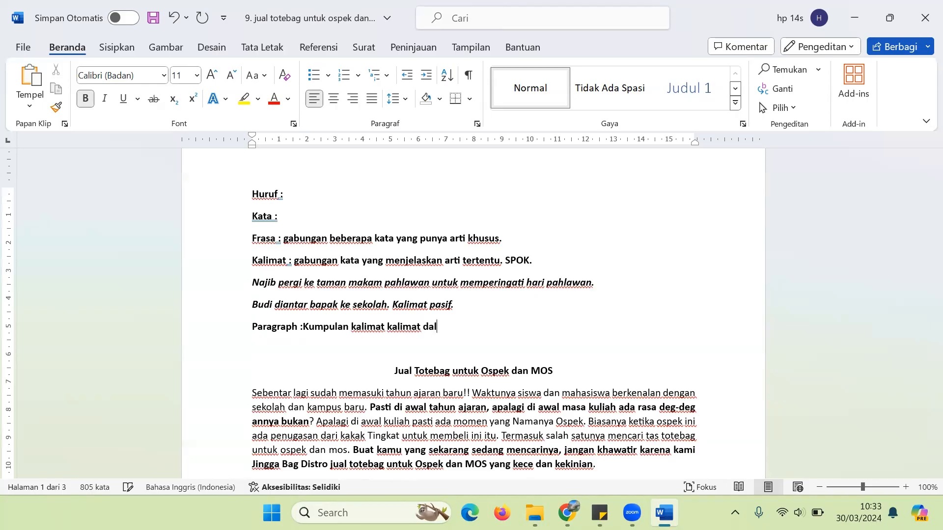
pyautogui.write('am satu bagian')
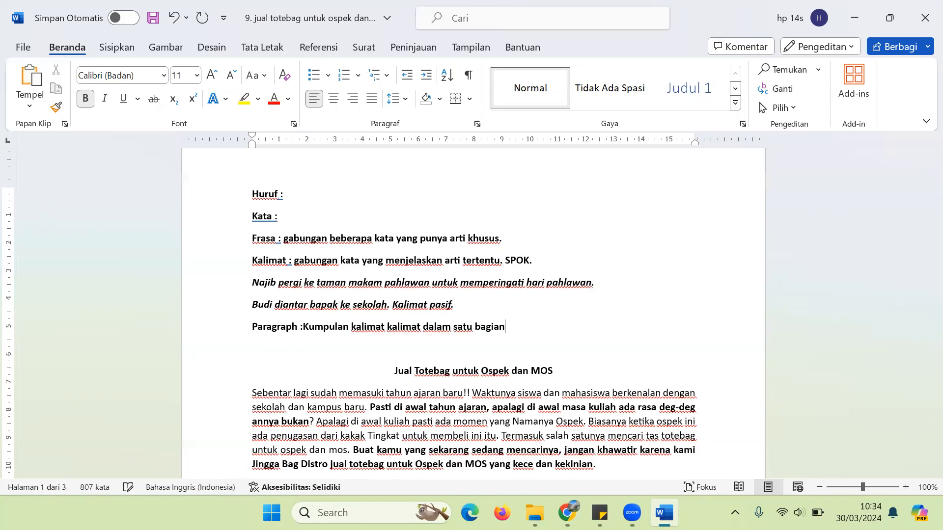
pyautogui.write(' artikel.')
pyautogui.press('Return')
pyautogui.write('Artikel : kumpulan paragraph.')
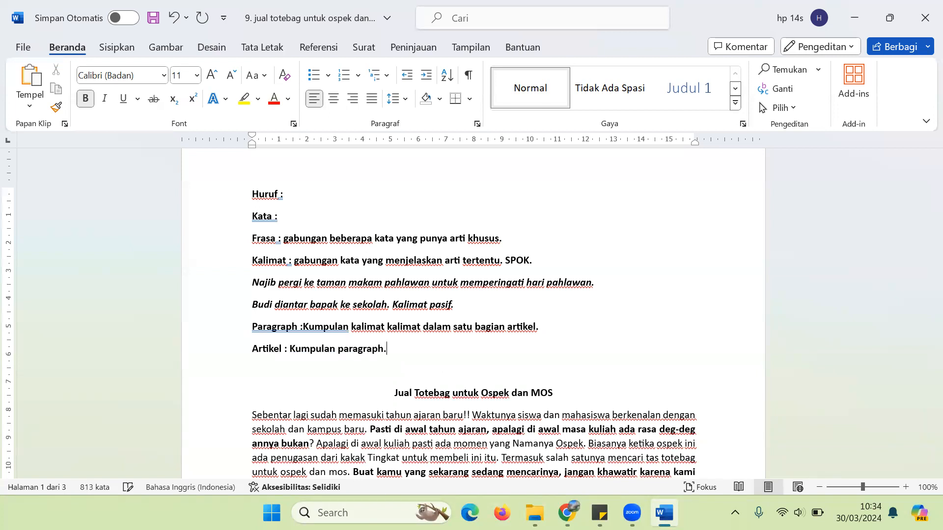
# Step: Colour the notes from 'Huruf :' through 'Artikel :' standard Red
pyautogui.moveTo(245, 194); pyautogui.dragTo(251, 220)
pyautogui.moveTo(349, 269); pyautogui.dragTo(406, 347)
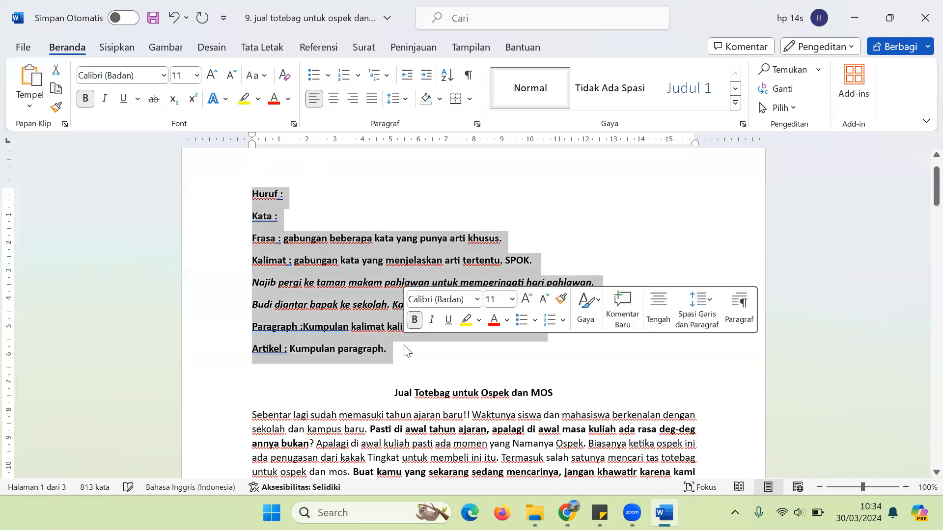
pyautogui.click(506, 321)
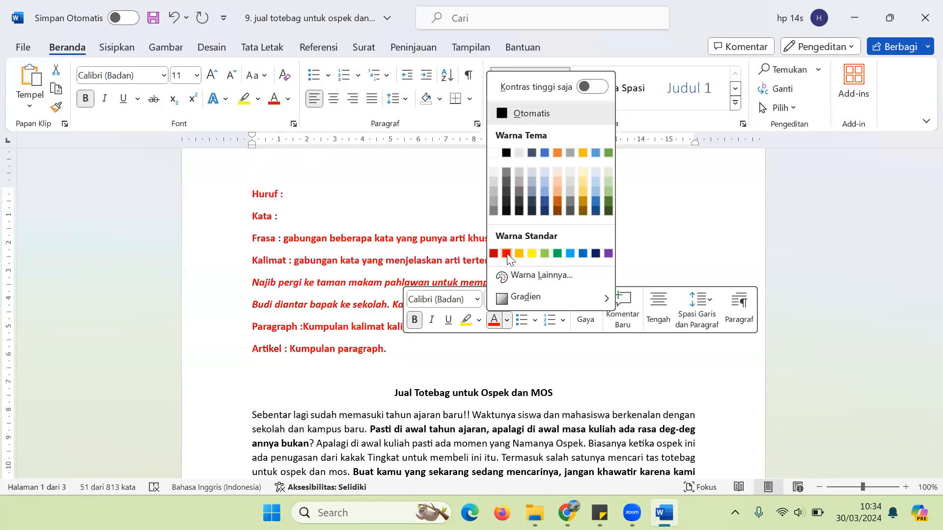
pyautogui.click(506, 254)
pyautogui.click(363, 370)
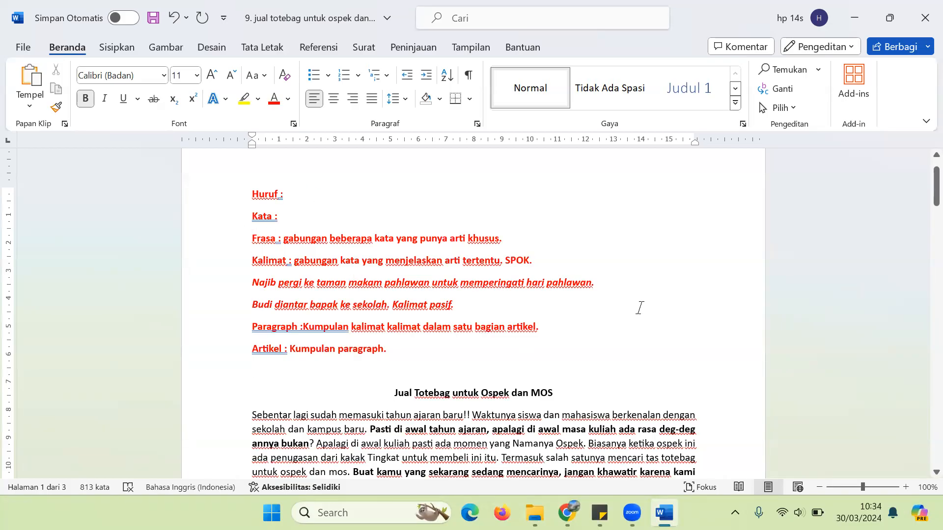
pyautogui.moveTo(920, 188); pyautogui.dragTo(919, 200)
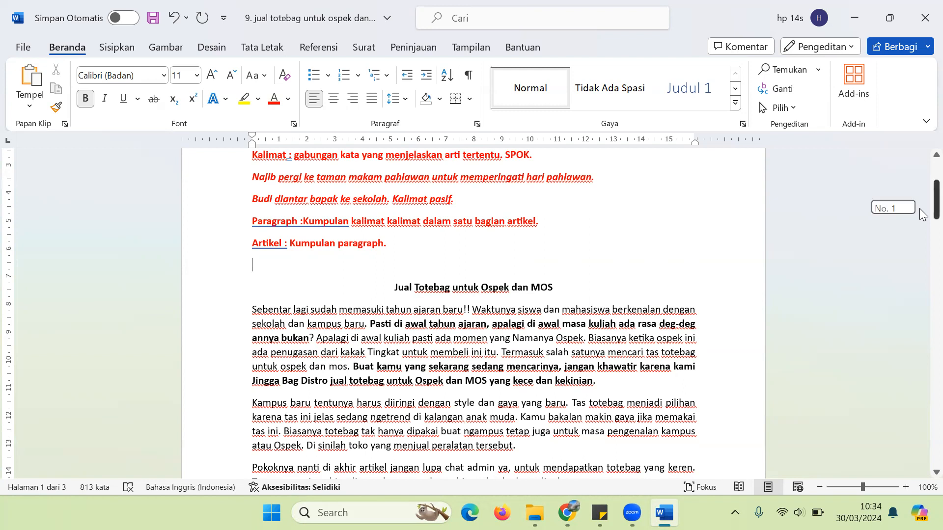
# Step: Append ' (judul)' to the main heading 'Jual Totebag untuk Ospek dan MOS'
pyautogui.scroll(-2, 922, 213)
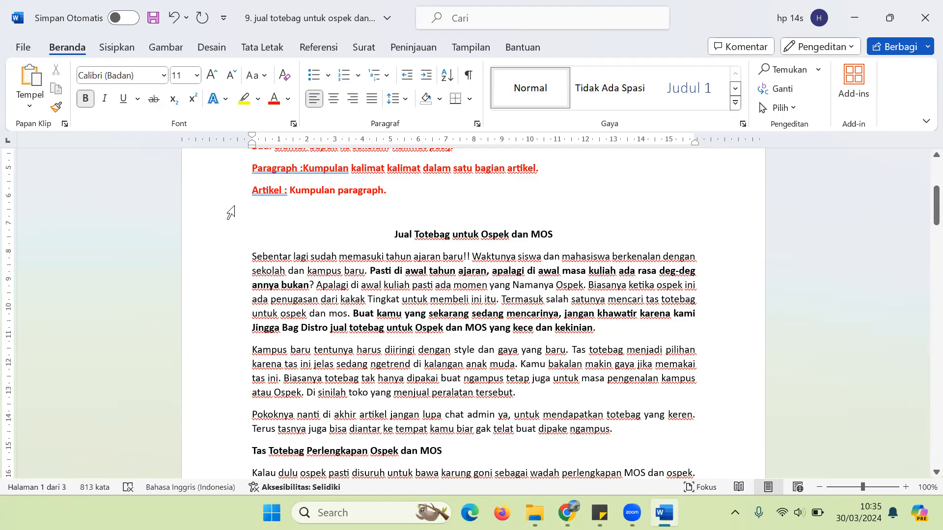
pyautogui.click(585, 230)
pyautogui.write('(judu')
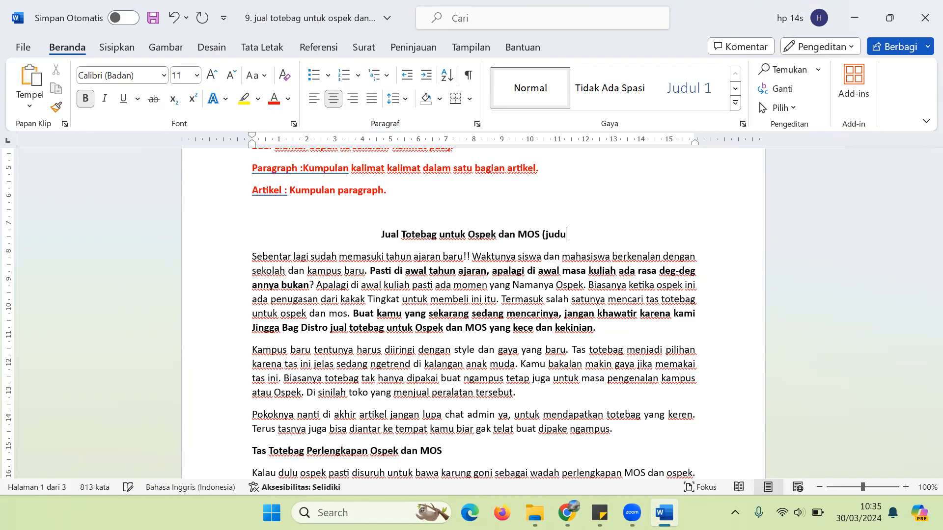
pyautogui.write('l)')
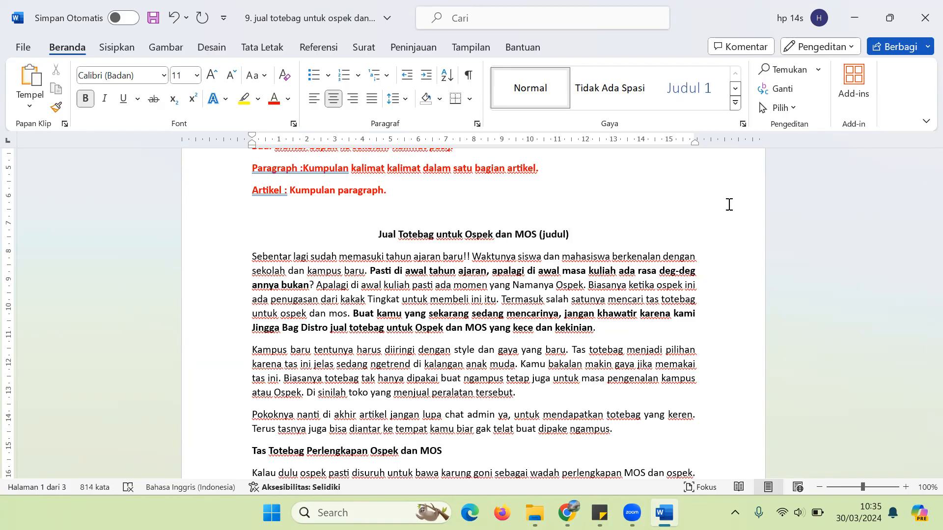
pyautogui.scroll(-1, 922, 197)
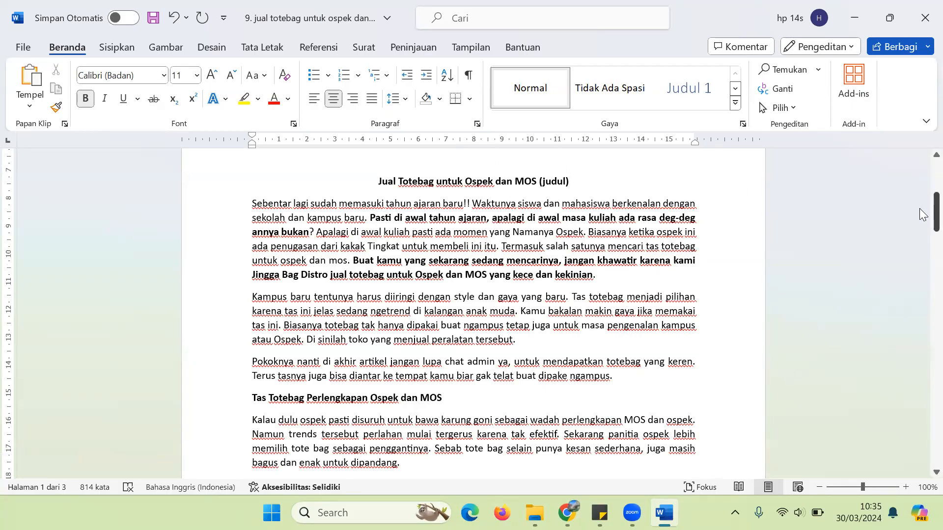
# Step: Append ' (sub judul)' to the 'Tas Totebag Perlengkapan Ospek dan MOS' heading
pyautogui.moveTo(454, 399); pyautogui.dragTo(239, 400)
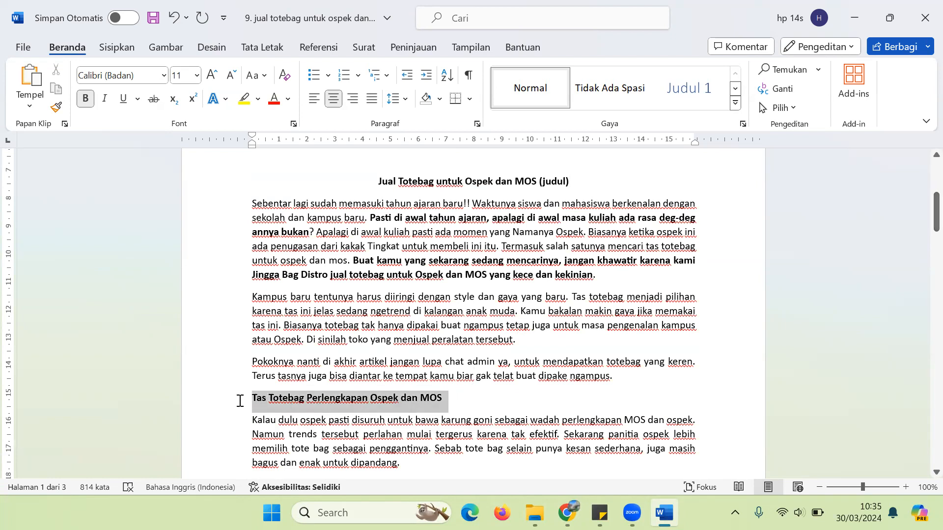
pyautogui.click(470, 406)
pyautogui.write('(sub judul)')
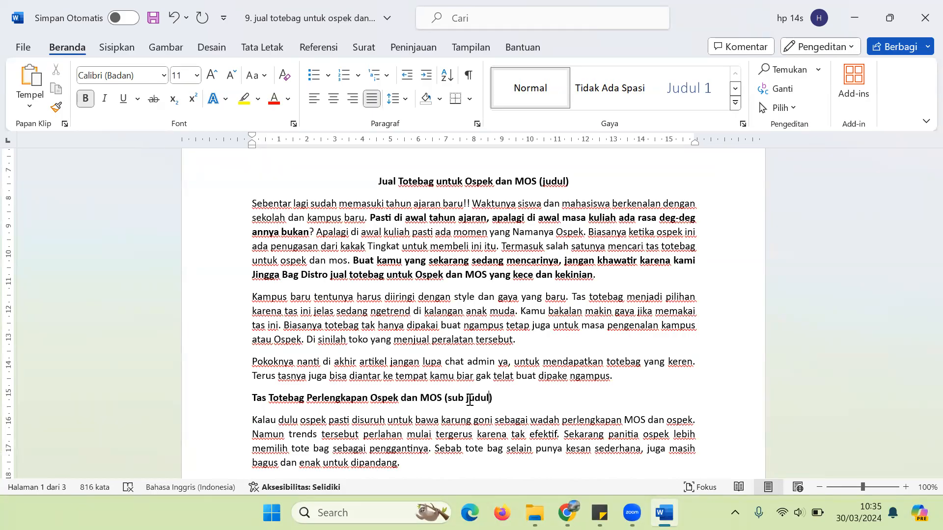
pyautogui.press('Left')
pyautogui.press('Left')
pyautogui.press('Left')
pyautogui.press('Left')
pyautogui.press('Left')
pyautogui.press('Left')
pyautogui.press('Left')
pyautogui.press('Left')
pyautogui.press('Down')
pyautogui.press('Down')
pyautogui.press('Down')
pyautogui.click(503, 395)
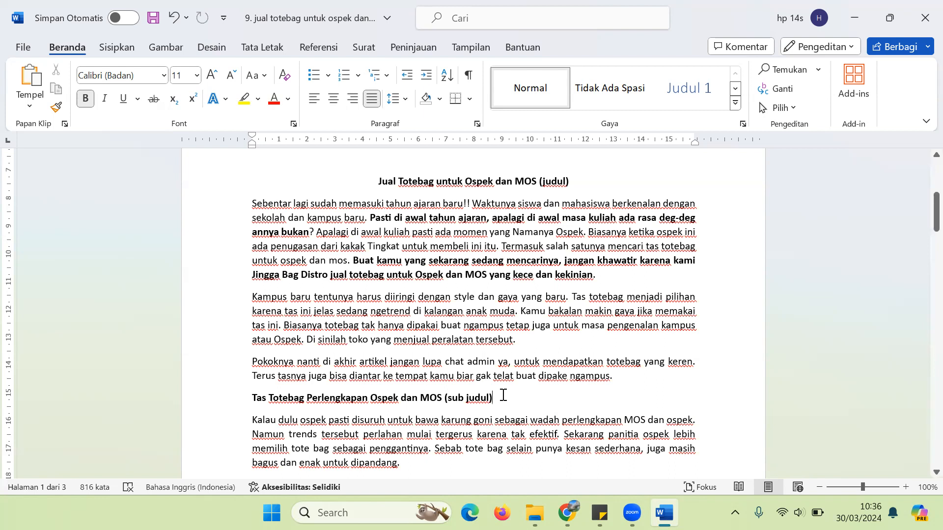
pyautogui.press('Down')
pyautogui.press('Down')
pyautogui.press('Down')
pyautogui.press('Down')
pyautogui.press('Down')
pyautogui.press('Down')
pyautogui.press('Down')
pyautogui.press('Down')
pyautogui.press('Down')
pyautogui.press('Down')
pyautogui.press('Down')
pyautogui.press('Down')
pyautogui.press('Down')
pyautogui.press('Down')
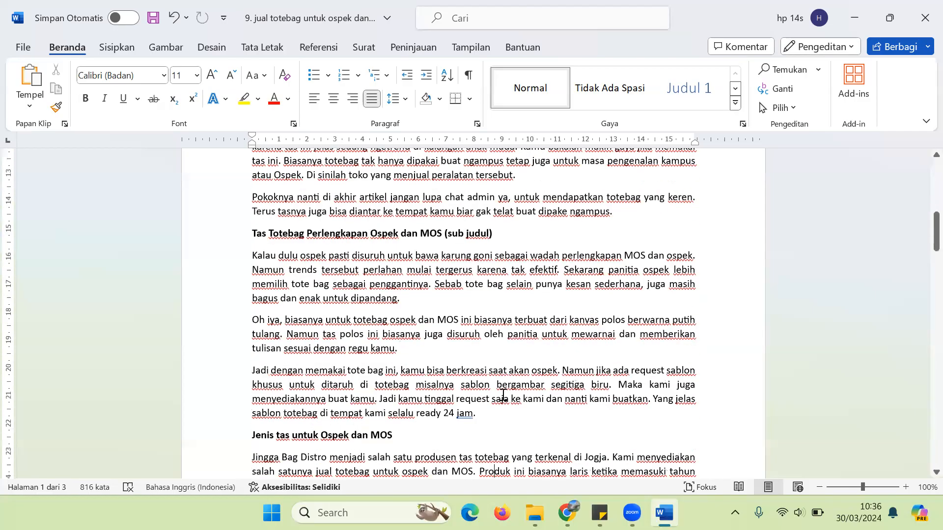
# Step: Start a label after the 'Tas bahan Blacu' heading by typing '(sub judul'
pyautogui.press('Down')
pyautogui.press('Down')
pyautogui.press('Down')
pyautogui.press('Down')
pyautogui.press('Down')
pyautogui.press('Down')
pyautogui.press('Down')
pyautogui.press('Down')
pyautogui.press('Down')
pyautogui.press('Down')
pyautogui.press('Down')
pyautogui.press('Down')
pyautogui.press('Down')
pyautogui.press('Down')
pyautogui.press('Down')
pyautogui.press('Down')
pyautogui.press('Down')
pyautogui.press('Down')
pyautogui.press('Down')
pyautogui.press('Down')
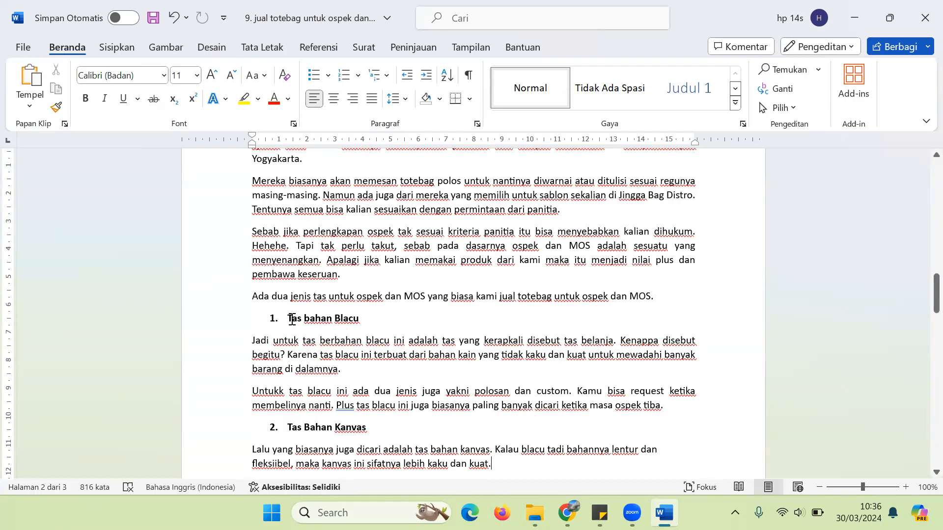
pyautogui.click(294, 319)
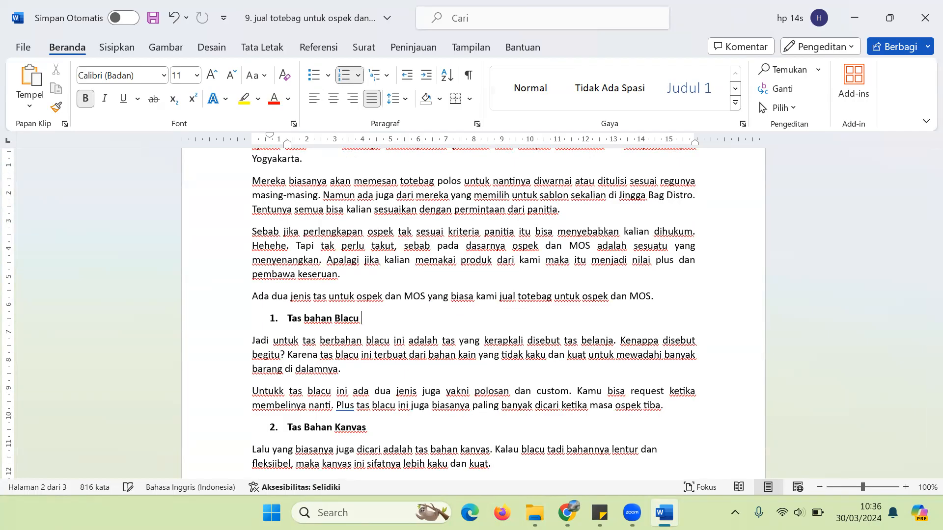
pyautogui.write('(sub judul')
# Step: Complete the 'Tas bahan Blacu' label so it reads '(sub sub judul) (H3)'
pyautogui.click(385, 318)
pyautogui.write('sub')
pyautogui.press('Right')
pyautogui.press('Right')
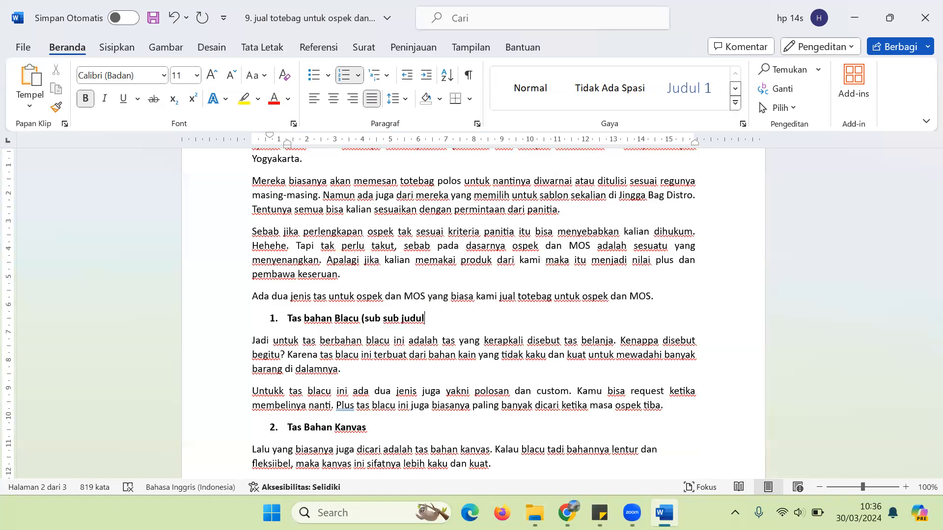
pyautogui.write(')')
pyautogui.write('9H3)')
pyautogui.press('BackSpace')
pyautogui.press('BackSpace')
pyautogui.press('BackSpace')
pyautogui.press('BackSpace')
pyautogui.write('(H3)')
pyautogui.click(274, 318)
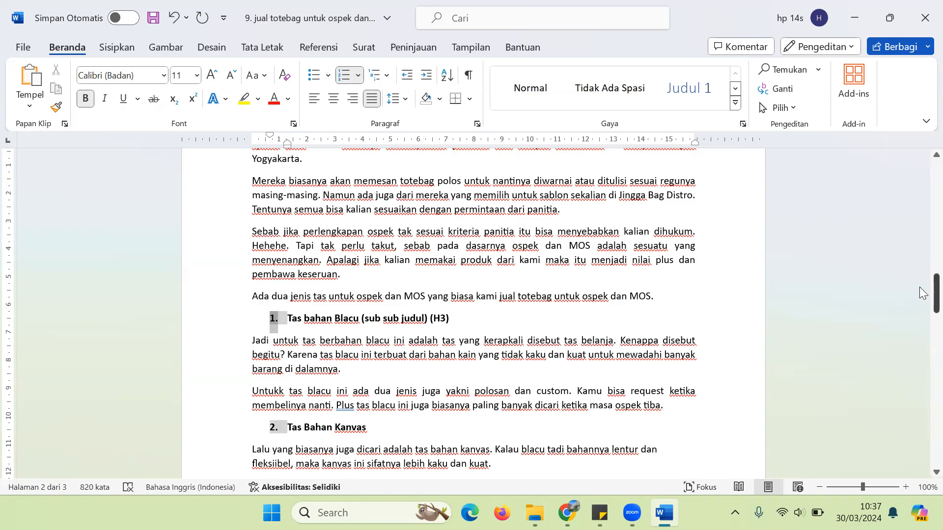
pyautogui.moveTo(919, 285); pyautogui.dragTo(920, 301)
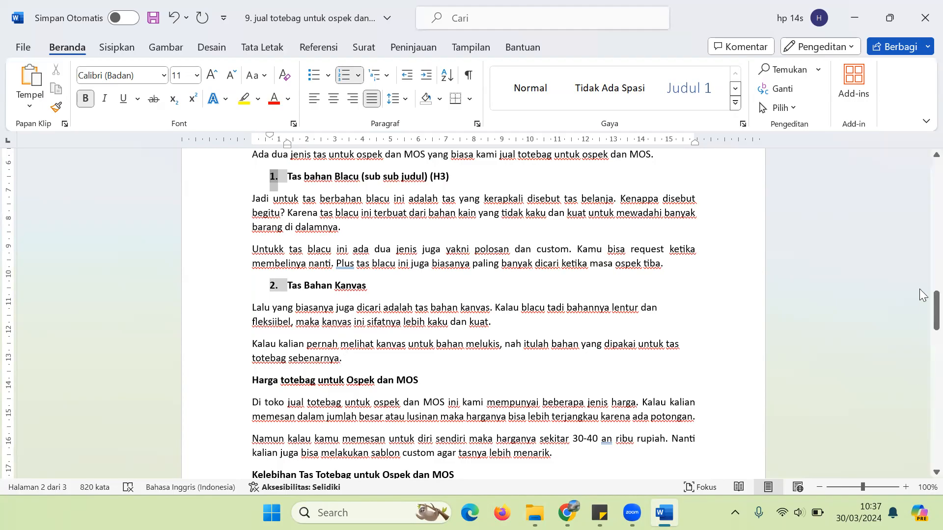
# Step: Bold the 'Untuk memesannya…' closing paragraph and end it with 'CALL TO ACTION.'
pyautogui.scroll(10, 919, 298)
pyautogui.scroll(-15, 919, 301)
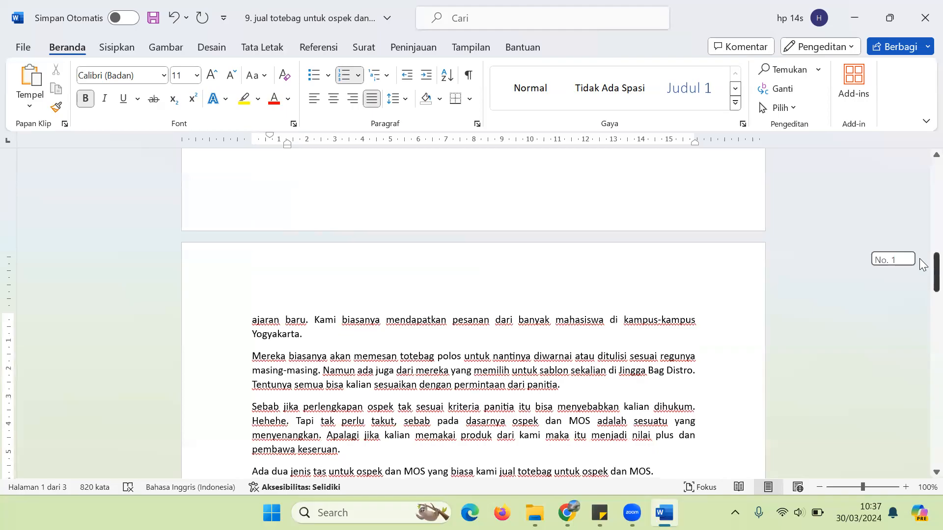
pyautogui.scroll(-16, 920, 317)
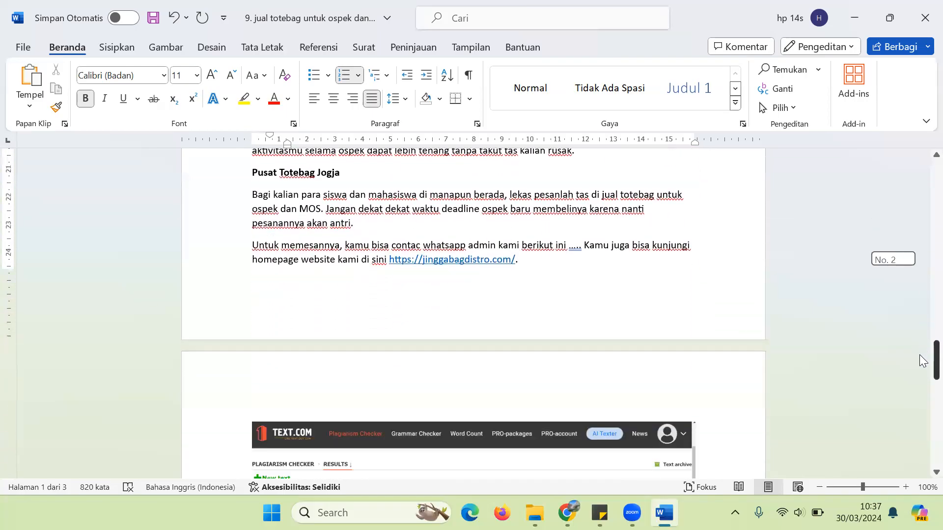
pyautogui.scroll(14, 920, 318)
pyautogui.scroll(-4, 921, 327)
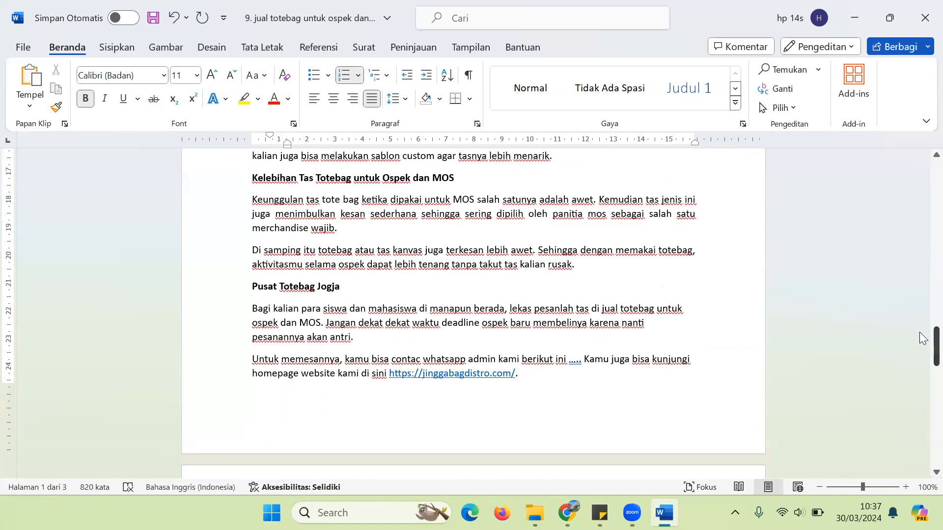
pyautogui.moveTo(252, 357); pyautogui.dragTo(536, 379)
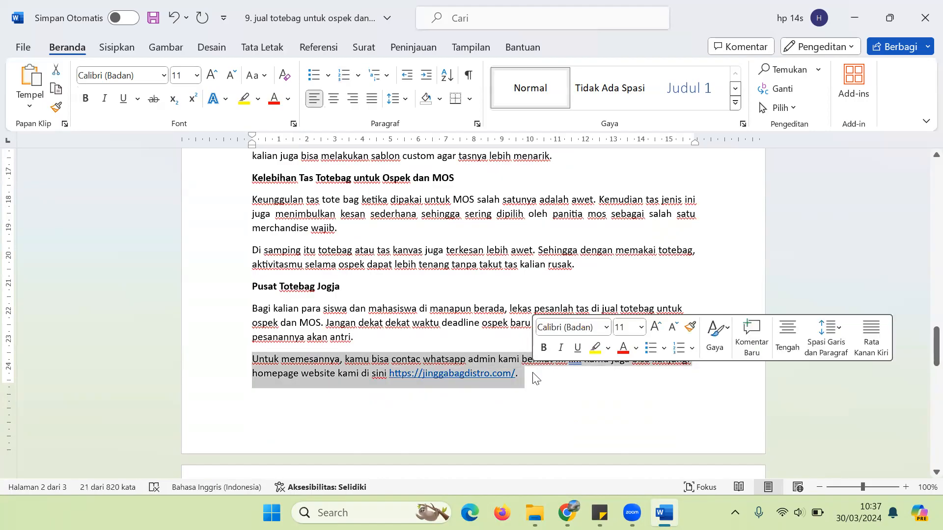
pyautogui.hotkey('ctrl', 'b')
pyautogui.press('Right')
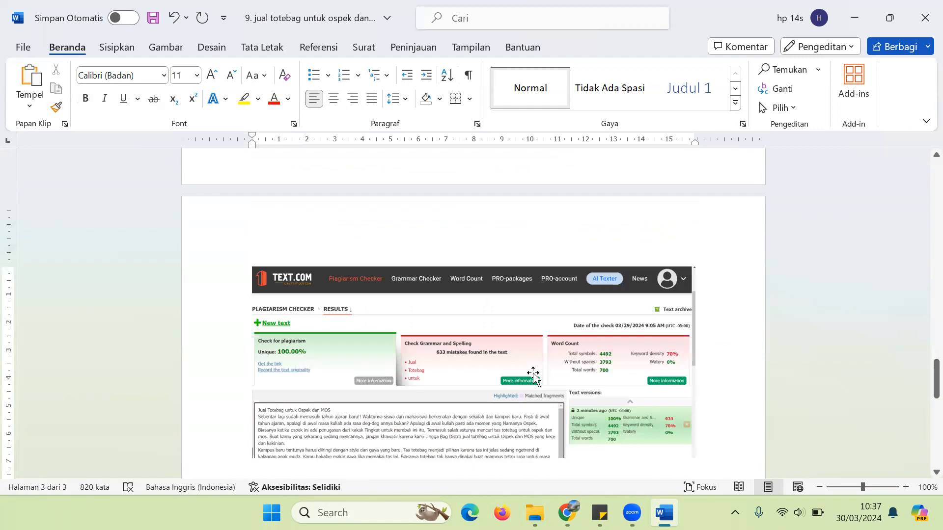
pyautogui.press('Left')
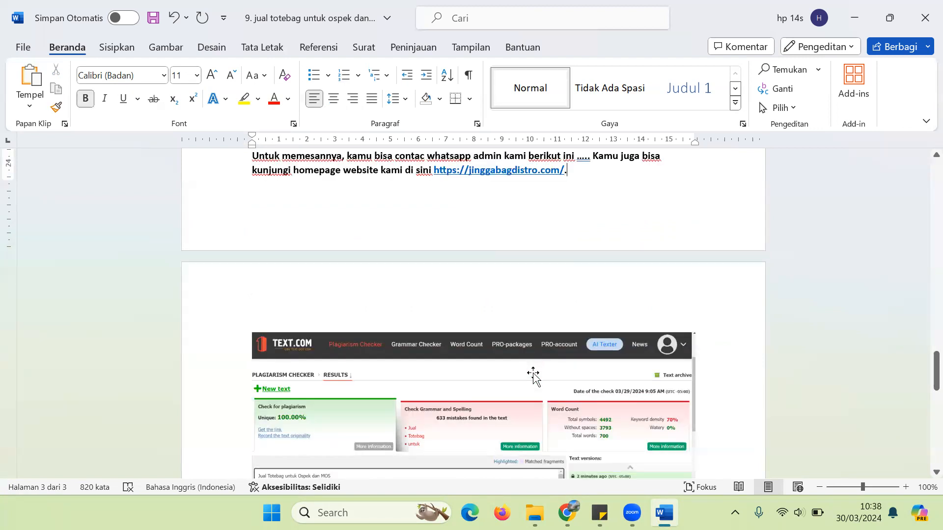
pyautogui.write('CALL TO ACTION.')
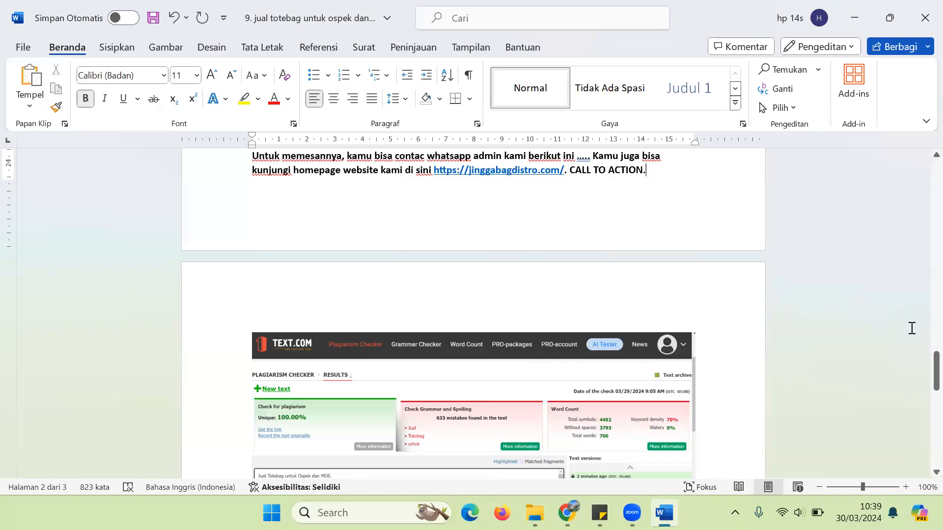
pyautogui.scroll(15, 923, 385)
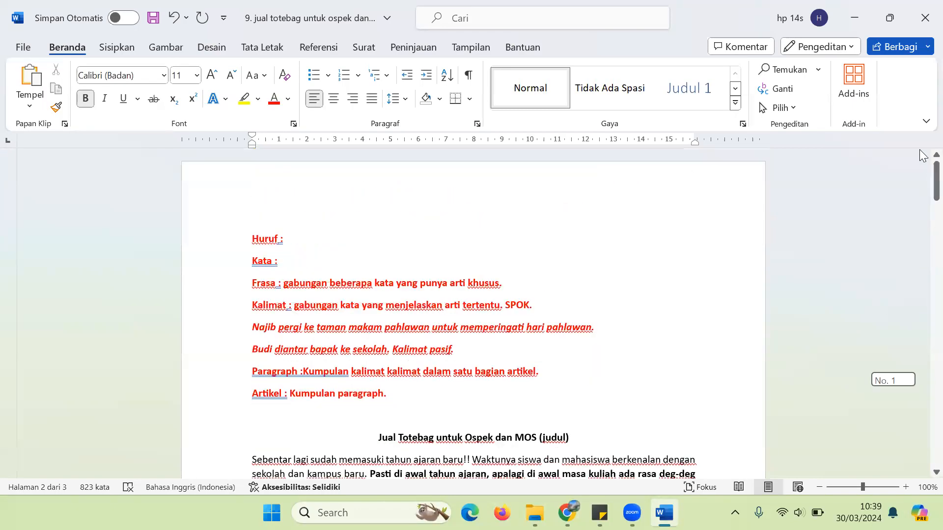
pyautogui.moveTo(935, 172); pyautogui.dragTo(935, 200)
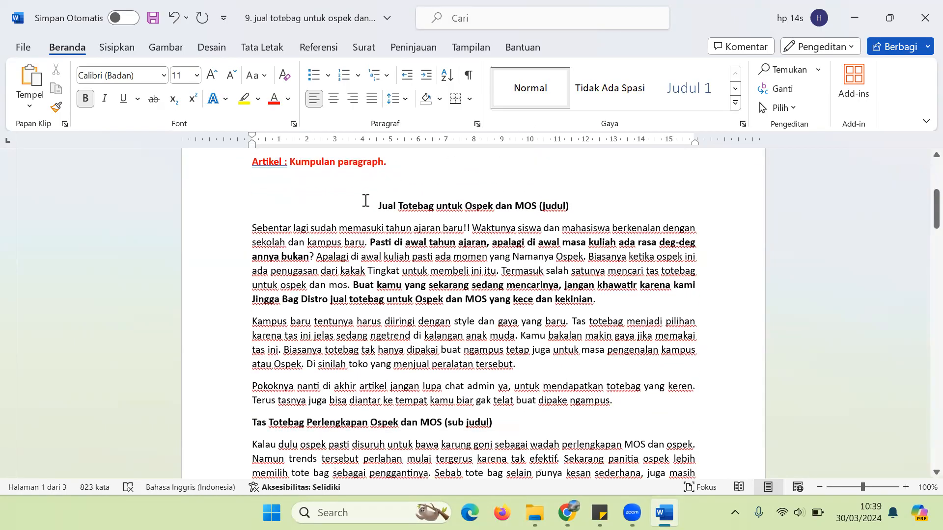
pyautogui.moveTo(377, 205); pyautogui.dragTo(569, 212)
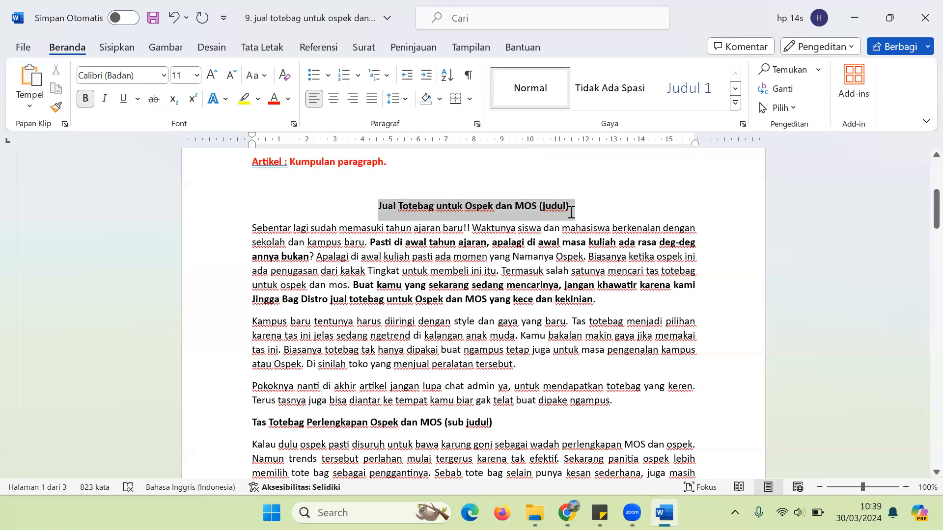
pyautogui.click(570, 212)
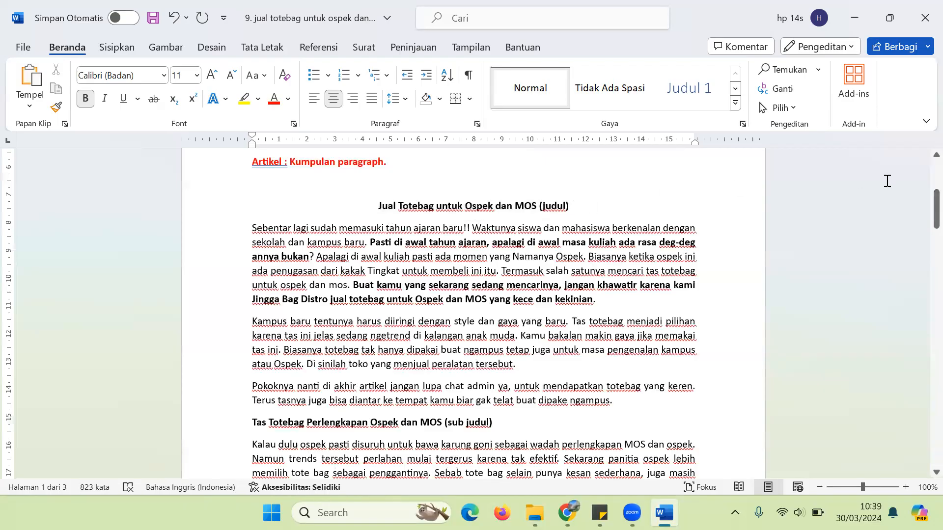
pyautogui.moveTo(922, 204); pyautogui.dragTo(923, 216)
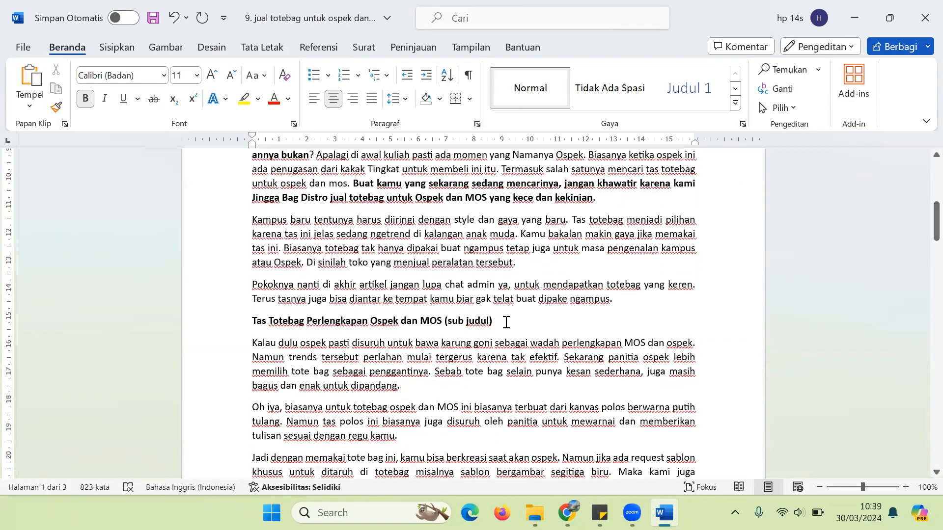
pyautogui.moveTo(507, 322); pyautogui.dragTo(248, 324)
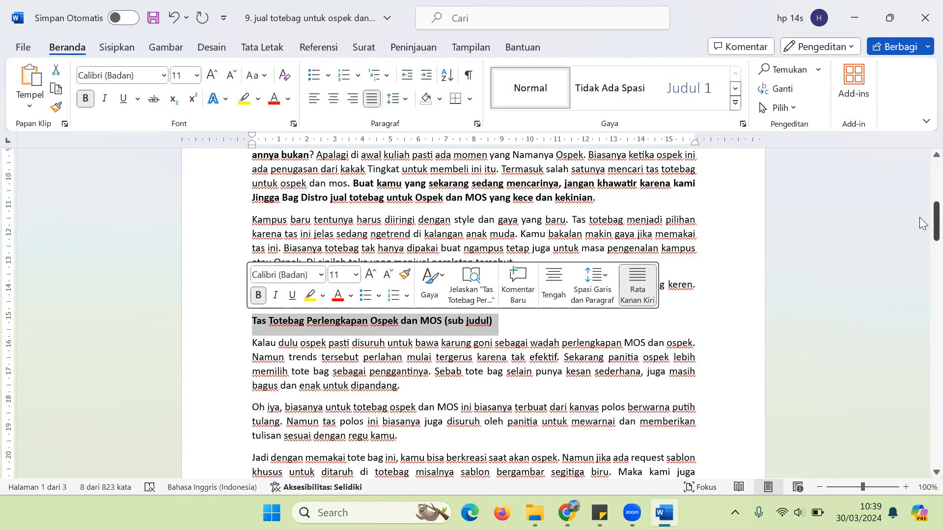
pyautogui.moveTo(921, 218); pyautogui.dragTo(919, 296)
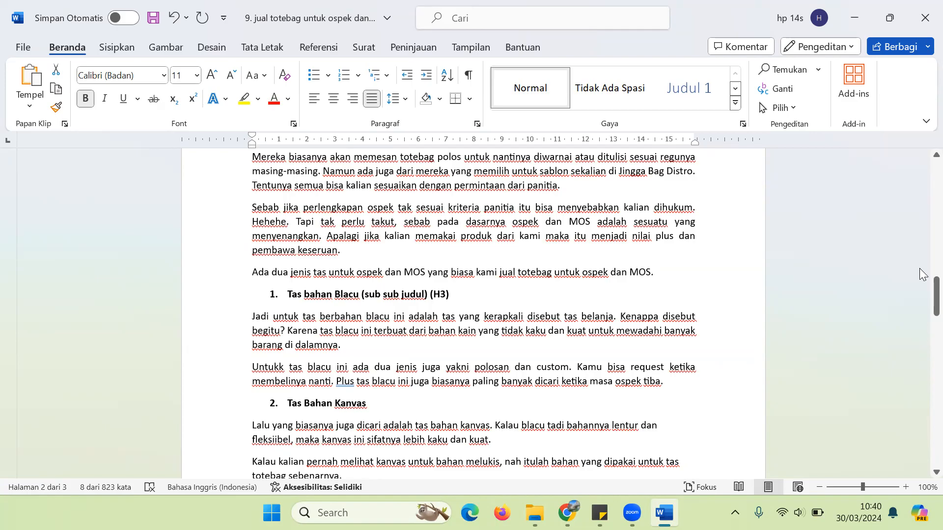
pyautogui.moveTo(922, 282); pyautogui.dragTo(922, 339)
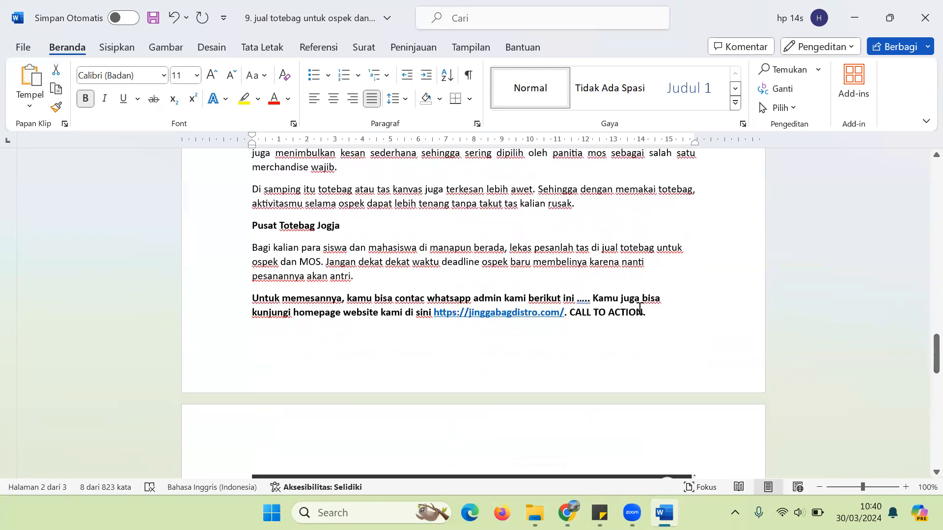
pyautogui.click(679, 309)
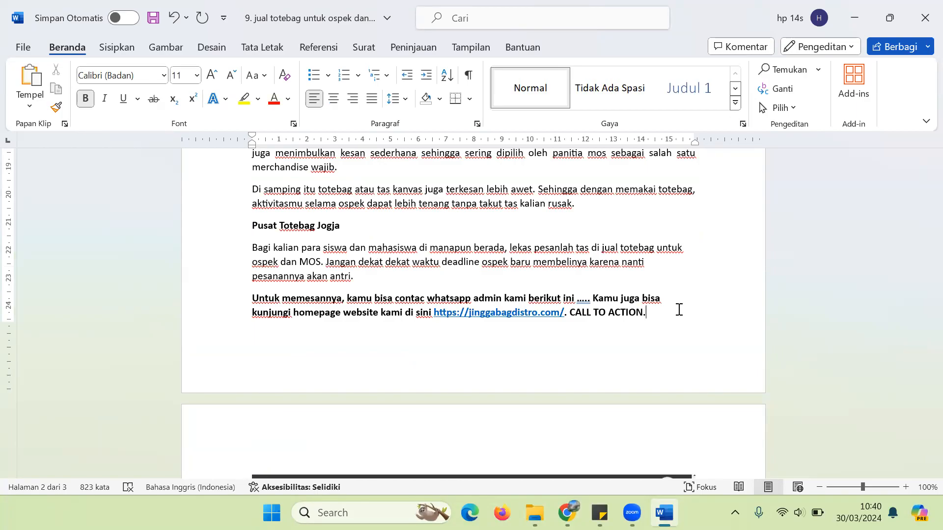
pyautogui.moveTo(921, 355); pyautogui.dragTo(922, 145)
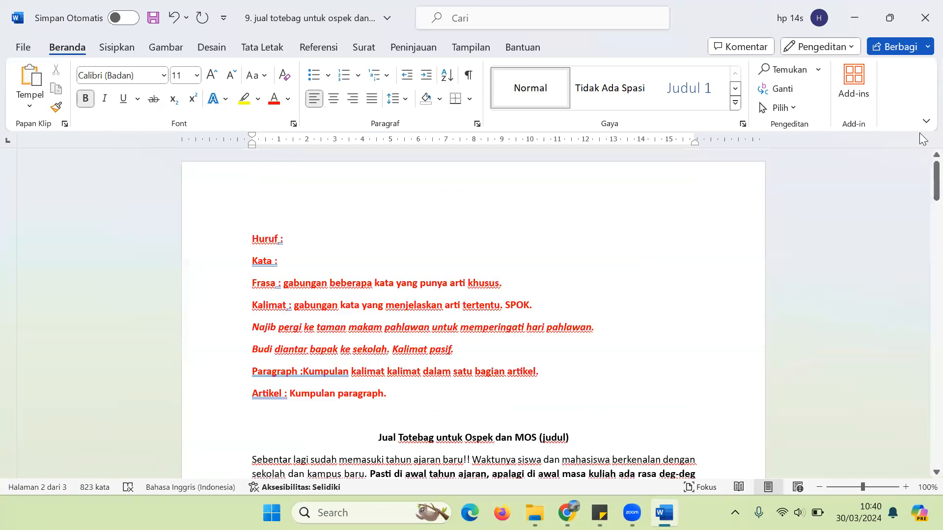
pyautogui.scroll(-3, 919, 182)
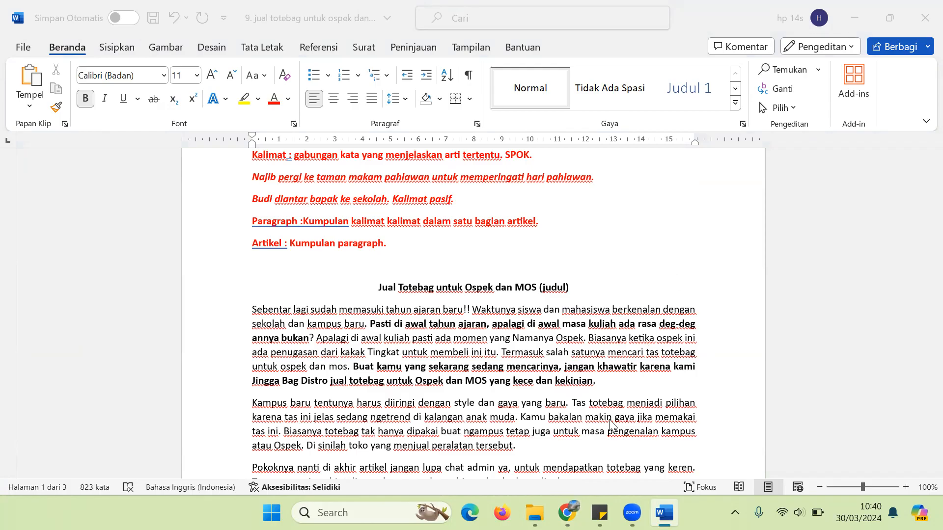
pyautogui.click(568, 512)
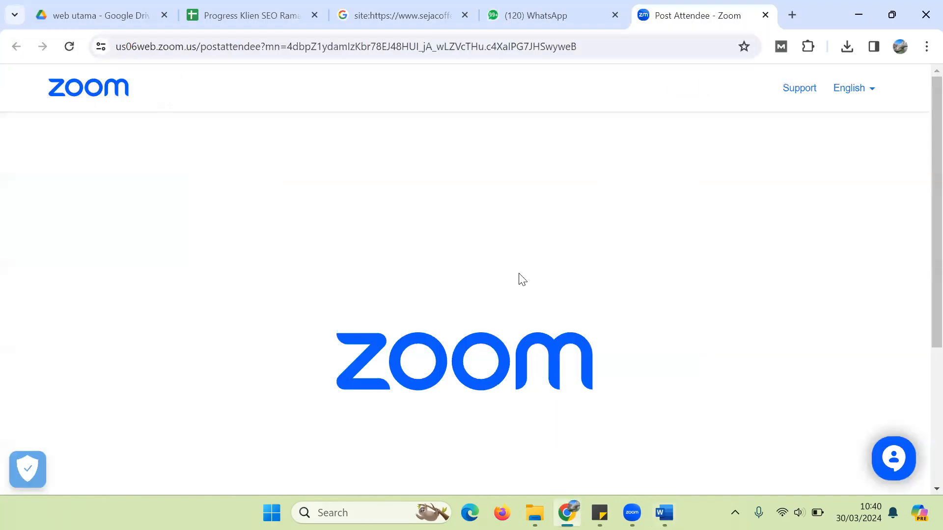
pyautogui.click(582, 6)
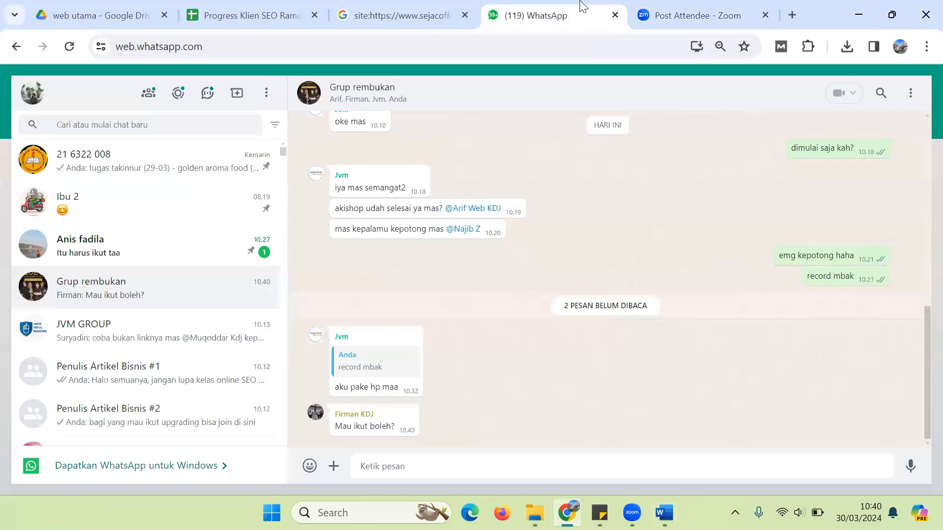
pyautogui.click(653, 15)
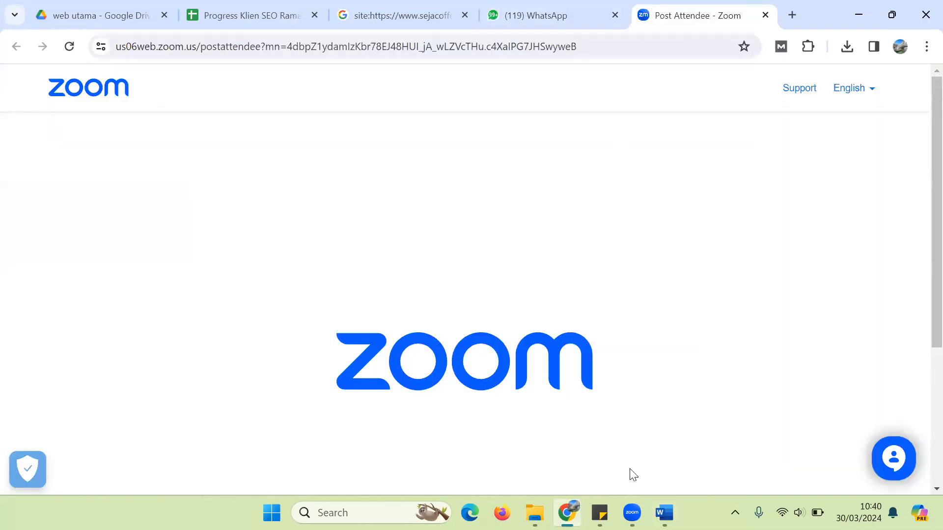
pyautogui.click(568, 512)
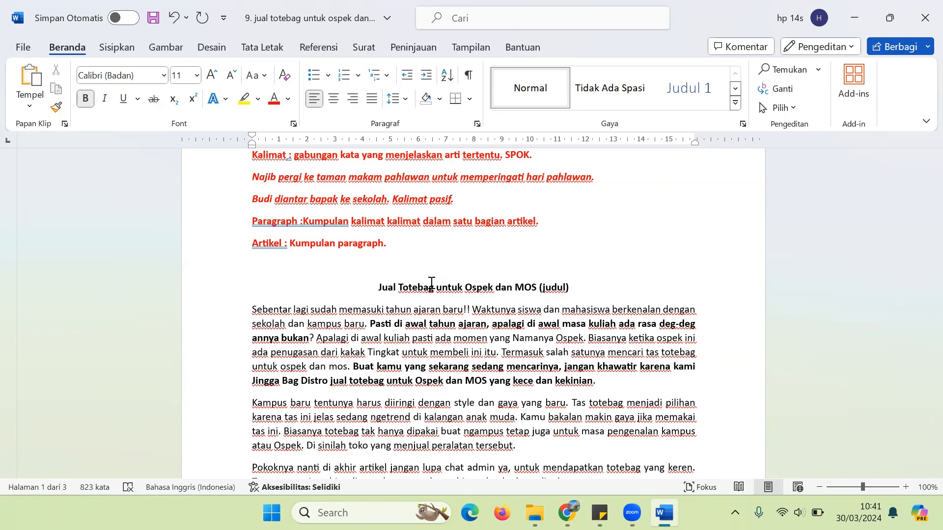
# Step: Prefix the title with 'Kunjungi Toko'
pyautogui.moveTo(376, 287); pyautogui.dragTo(538, 291)
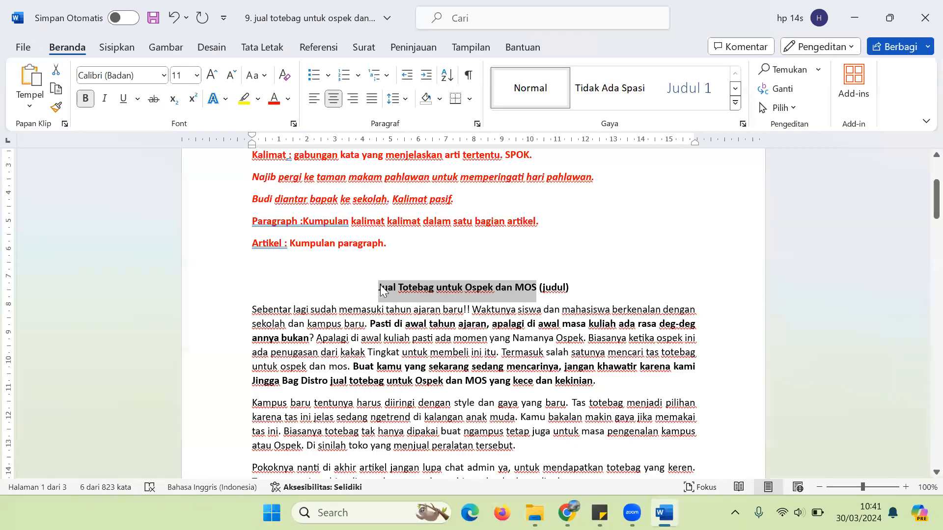
pyautogui.click(539, 291)
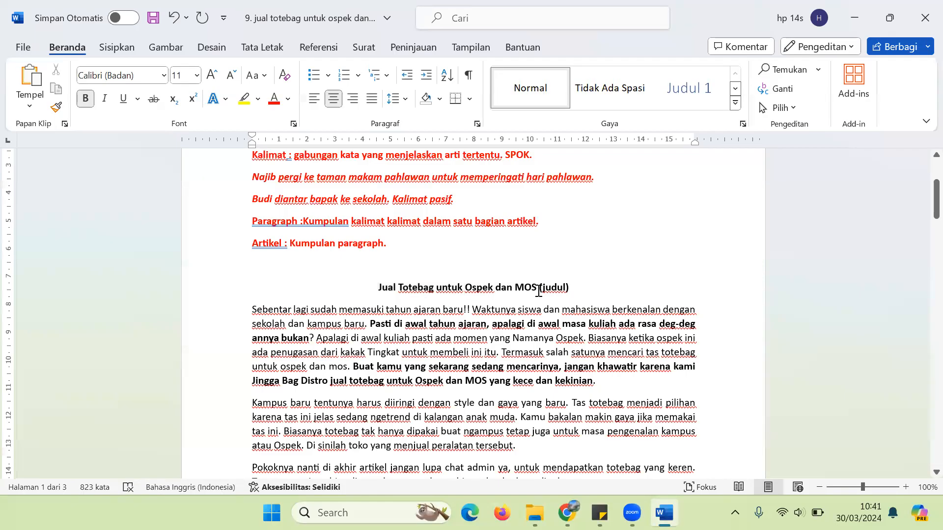
pyautogui.hotkey('shift', 'Left')
pyautogui.hotkey('shift', 'Left')
pyautogui.hotkey('shift', 'Left')
pyautogui.hotkey('shift', 'Left')
pyautogui.hotkey('shift', 'Left')
pyautogui.hotkey('shift', 'Left')
pyautogui.hotkey('shift', 'Left')
pyautogui.hotkey('shift', 'Left')
pyautogui.hotkey('shift', 'Left')
pyautogui.hotkey('shift', 'Left')
pyautogui.hotkey('shift', 'Left')
pyautogui.hotkey('shift', 'Left')
pyautogui.hotkey('shift', 'Left')
pyautogui.hotkey('shift', 'Left')
pyautogui.hotkey('shift', 'Left')
pyautogui.hotkey('shift', 'Left')
pyautogui.hotkey('shift', 'Left')
pyautogui.hotkey('shift', 'Left')
pyautogui.hotkey('shift', 'Left')
pyautogui.hotkey('shift', 'Left')
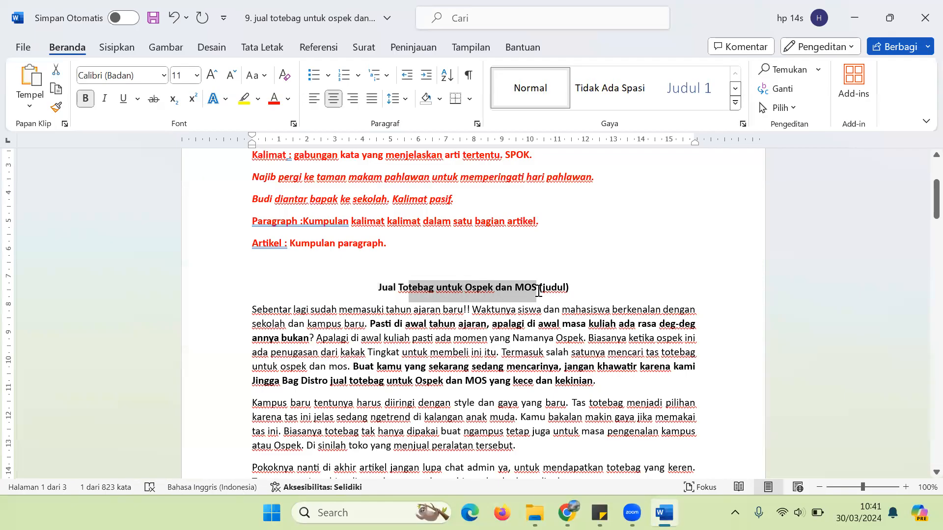
pyautogui.hotkey('shift', 'Left')
pyautogui.hotkey('shift', 'Left')
pyautogui.hotkey('shift', 'Left')
pyautogui.hotkey('shift', 'Left')
pyautogui.hotkey('shift', 'Left')
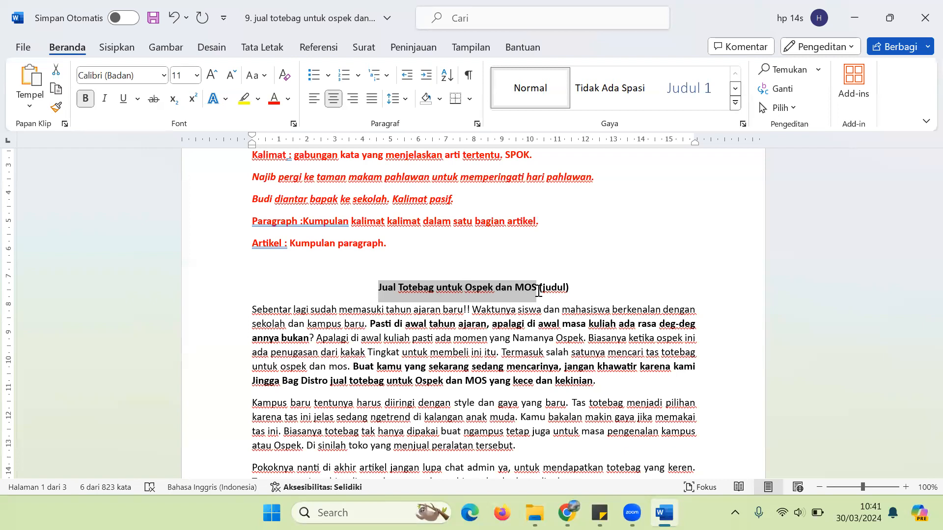
pyautogui.click(539, 290)
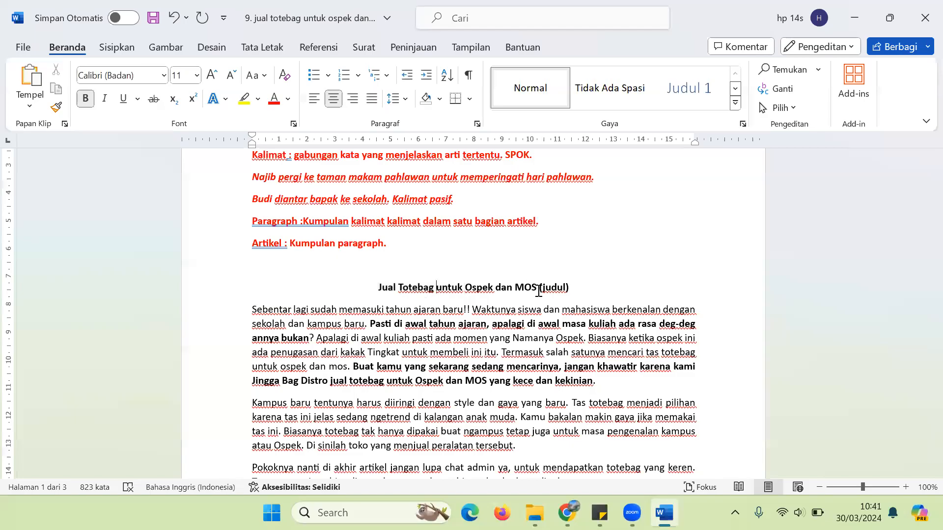
pyautogui.write('Kunjungi ')
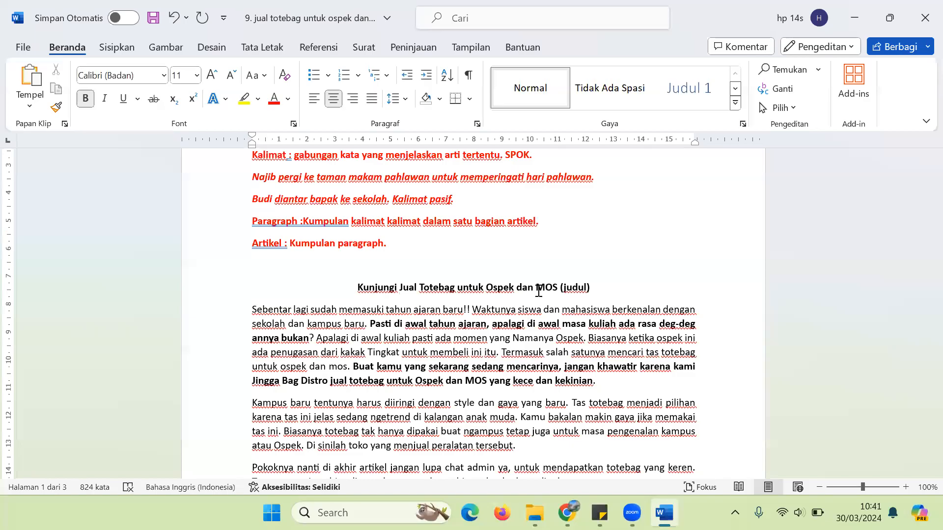
pyautogui.write('Toko')
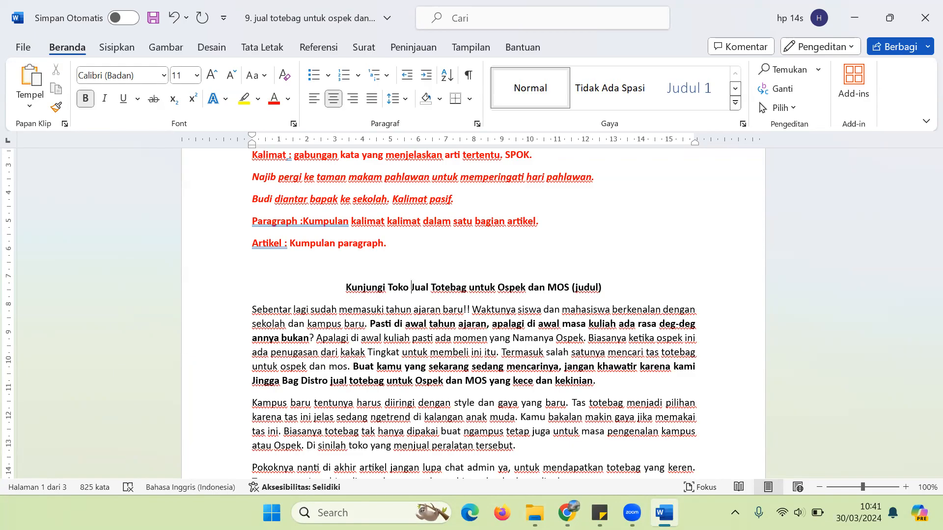
# Step: Add '! Koleksi Terlengkap Bisa Antar Luar Kota' after MOS and delete the '(judul)' label
pyautogui.click(568, 288)
pyautogui.write('! Kole')
pyautogui.write('ksi Te')
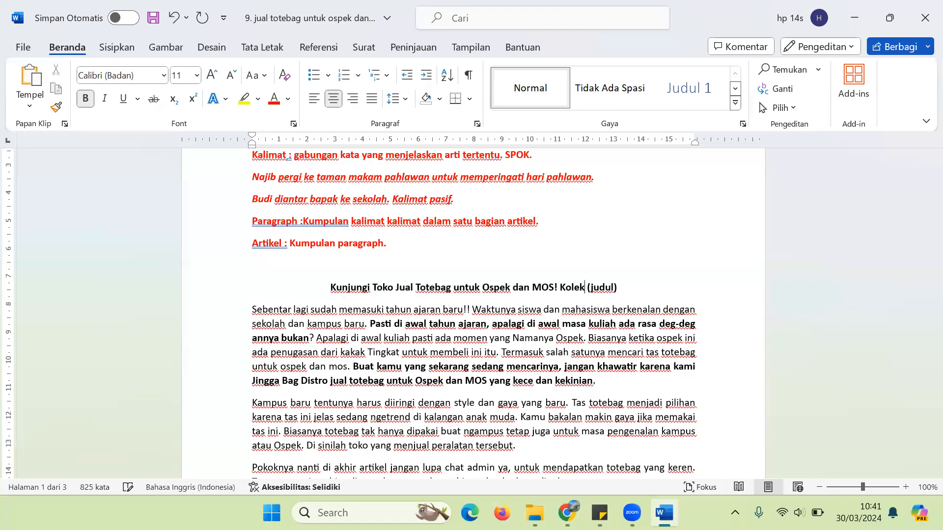
pyautogui.write('rlengkap')
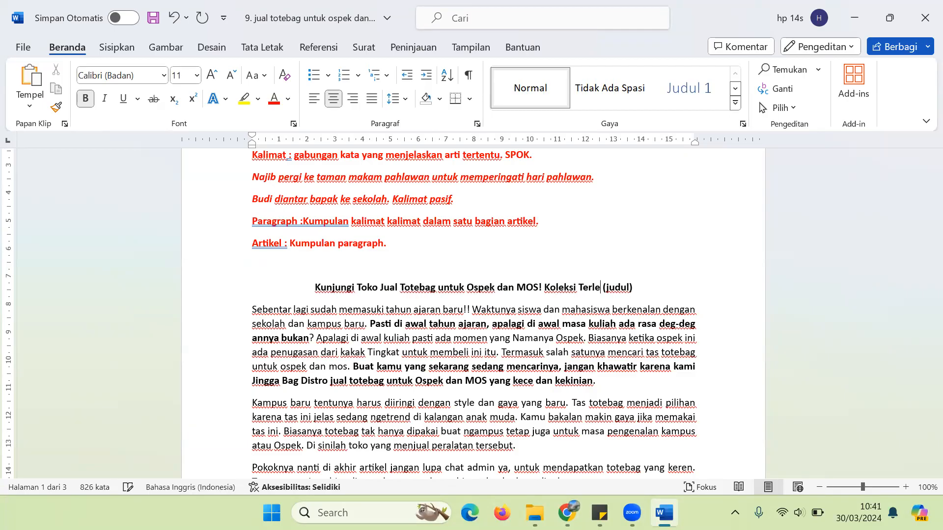
pyautogui.write(' Bisa Antar')
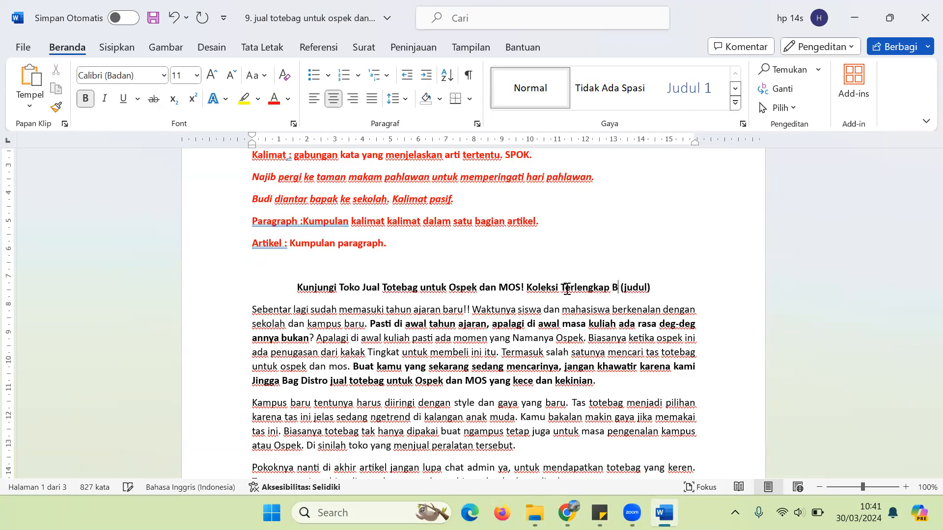
pyautogui.write(' Luar Kot')
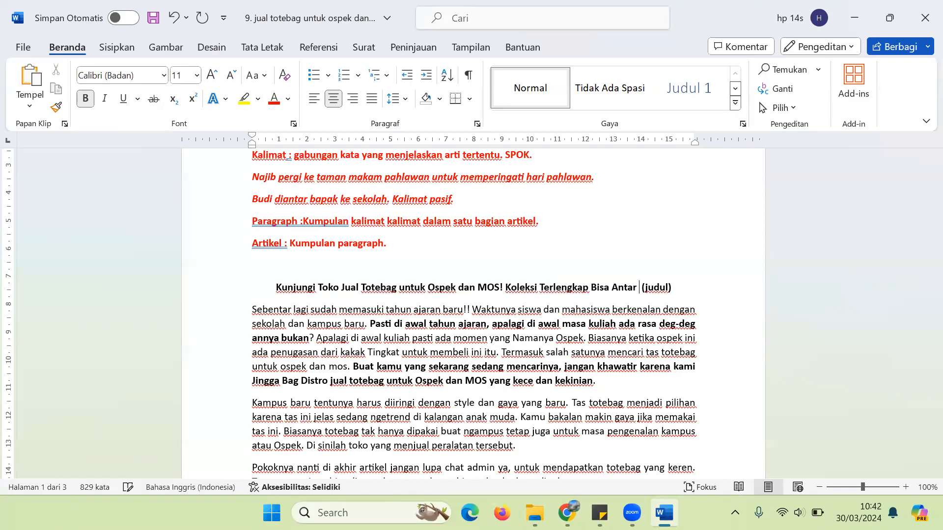
pyautogui.write('a')
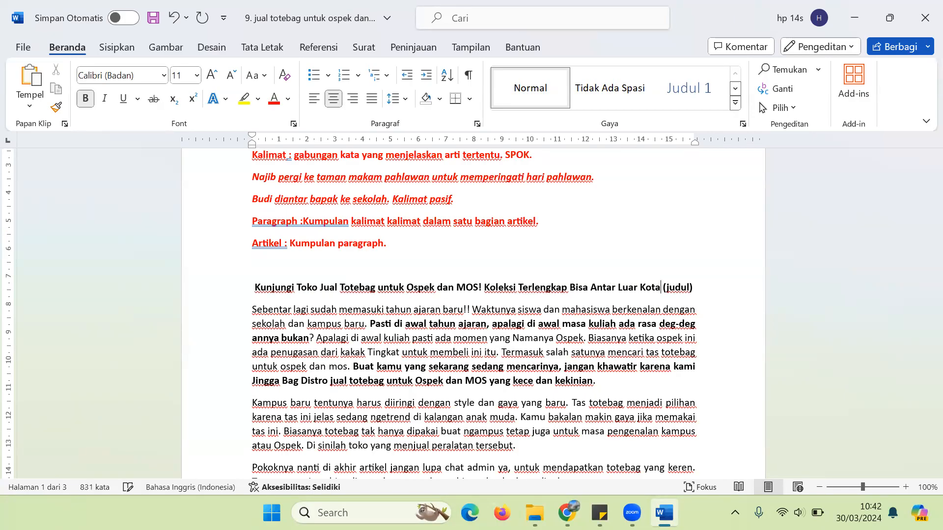
pyautogui.hotkey('shift', 'Right')
pyautogui.hotkey('shift', 'Right')
pyautogui.hotkey('shift', 'Right')
pyautogui.hotkey('shift', 'Right')
pyautogui.hotkey('shift', 'Right')
pyautogui.hotkey('shift', 'Right')
pyautogui.hotkey('shift', 'Right')
pyautogui.hotkey('shift', 'Right')
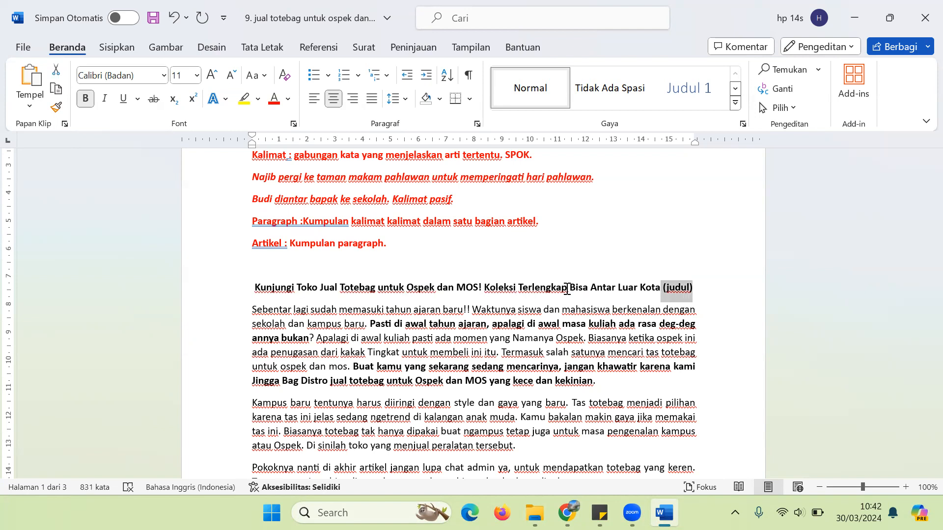
pyautogui.press('Delete')
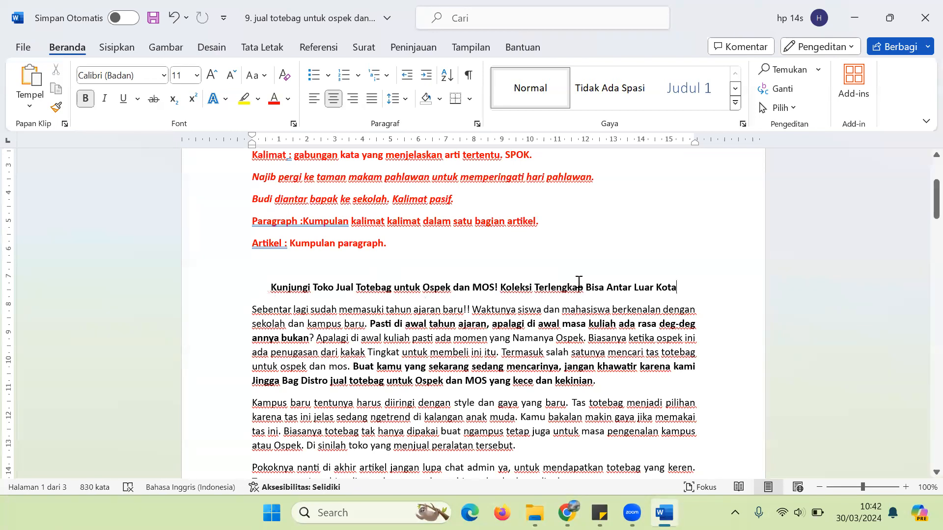
pyautogui.moveTo(269, 291); pyautogui.dragTo(720, 295)
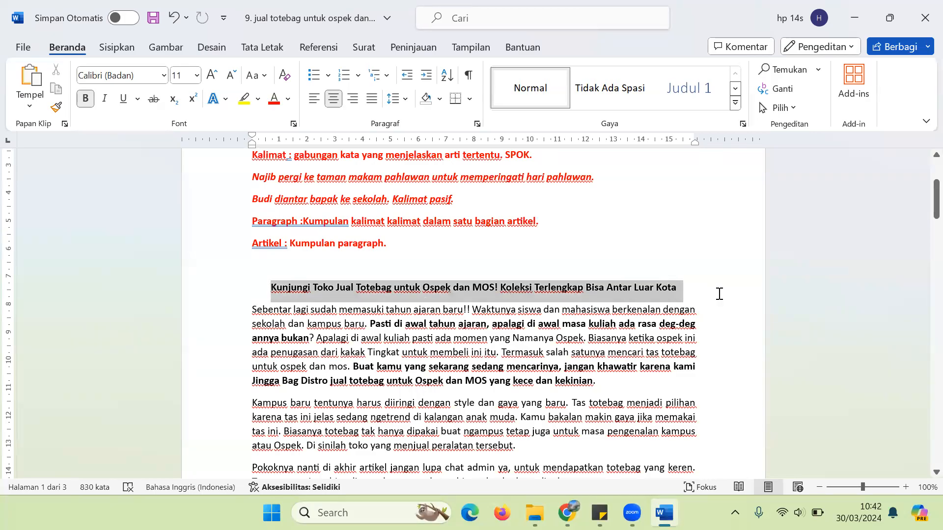
# Step: Colour the phrase 'Jual Totebag untuk Ospek dan MOS' in the heading standard Red
pyautogui.click(340, 289)
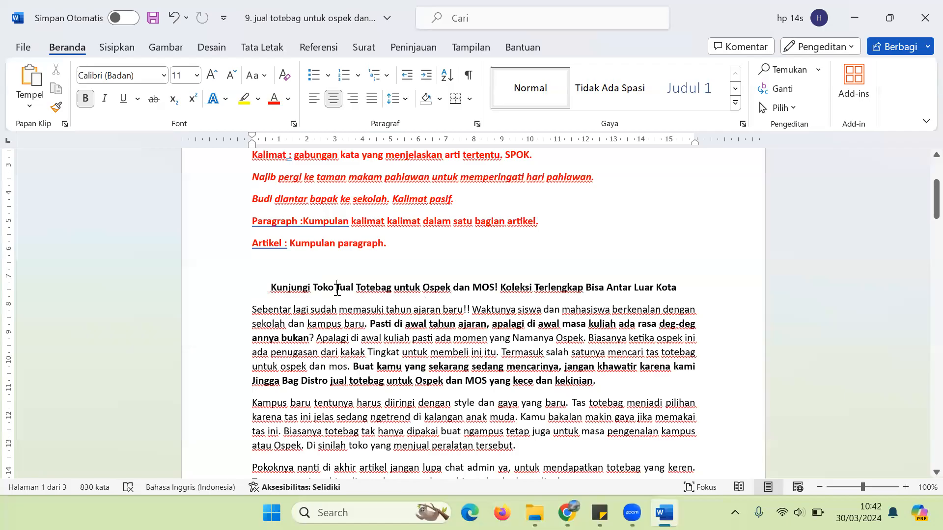
pyautogui.hotkey('ctrl', 'shift', 'Right')
pyautogui.hotkey('ctrl', 'shift', 'Right')
pyautogui.hotkey('ctrl', 'shift', 'Right')
pyautogui.hotkey('ctrl', 'shift', 'Right')
pyautogui.hotkey('ctrl', 'shift', 'Right')
pyautogui.hotkey('ctrl', 'shift', 'Right')
pyautogui.hotkey('shift', 'Left')
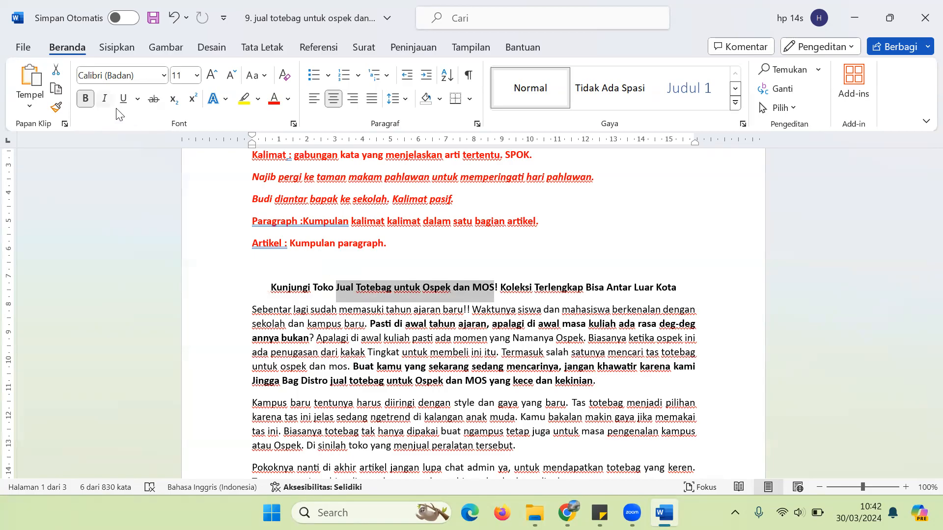
pyautogui.click(287, 99)
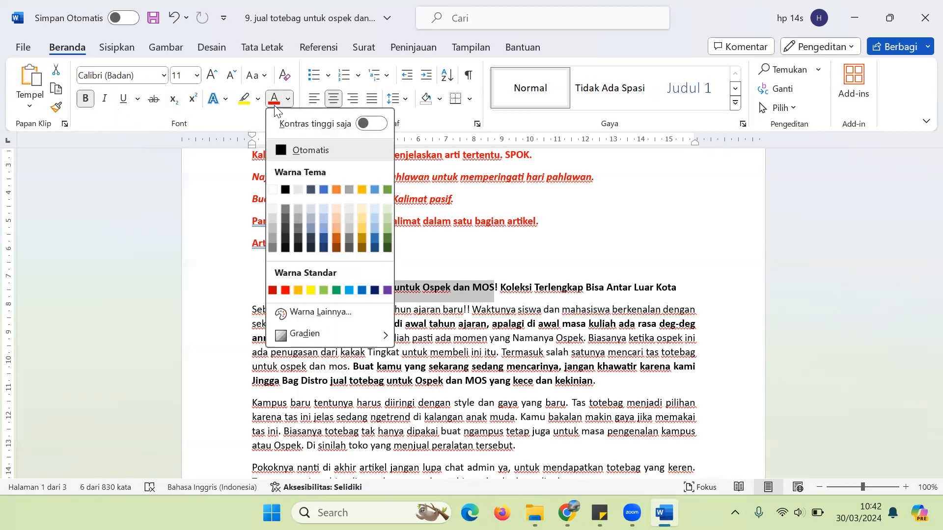
pyautogui.click(285, 290)
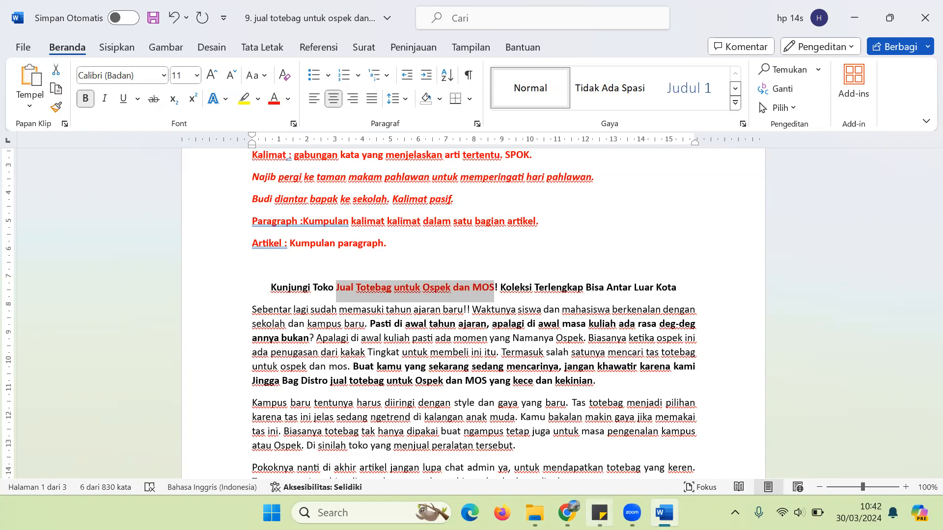
pyautogui.click(599, 513)
# Step: Google 'Jual Totebag untuk Ospek dan MOS' in Chrome, check the ~82,400 results, then return to Word
pyautogui.click(567, 513)
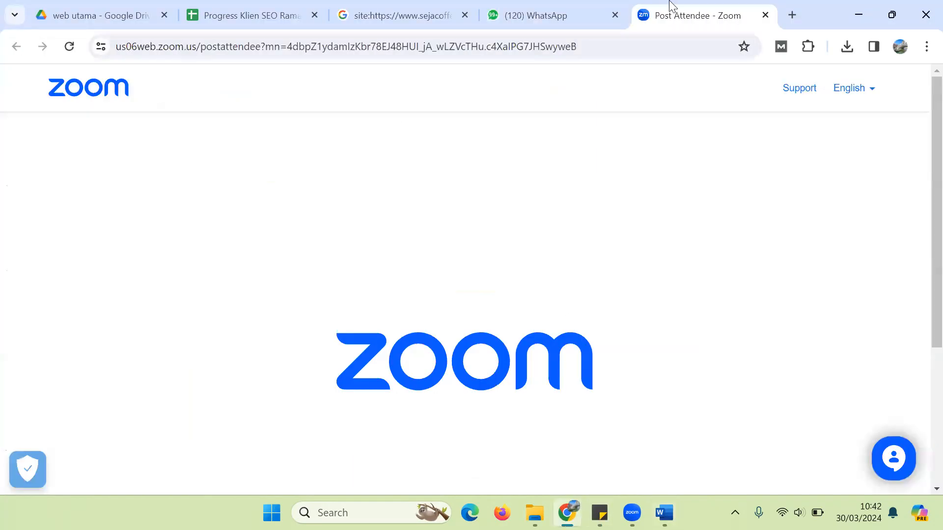
pyautogui.hotkey('ctrl', 'l')
pyautogui.write('jual')
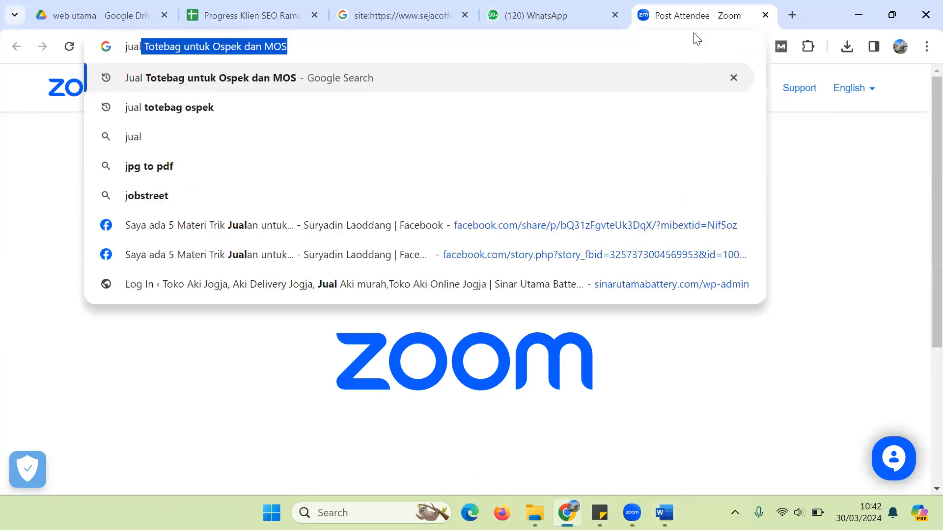
pyautogui.press('Return')
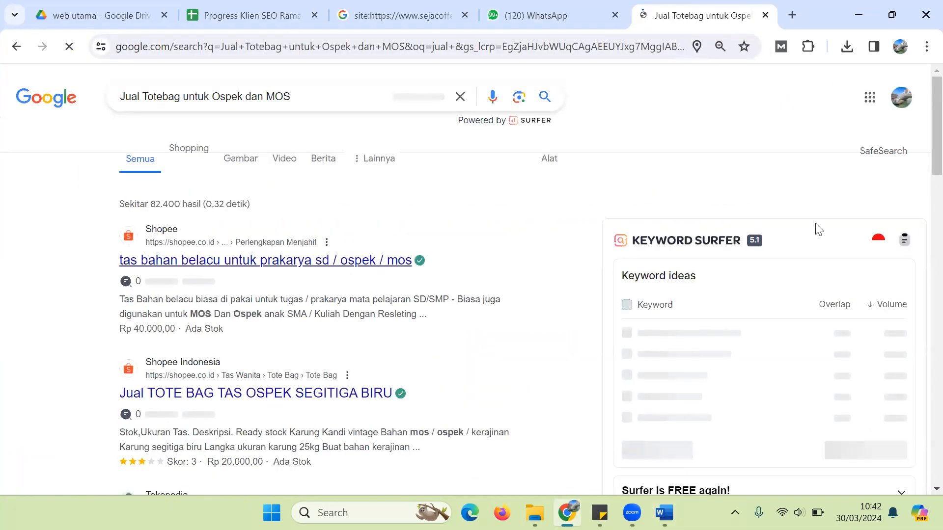
pyautogui.moveTo(923, 157); pyautogui.dragTo(922, 96)
pyautogui.scroll(-15, 923, 459)
pyautogui.scroll(1, 922, 441)
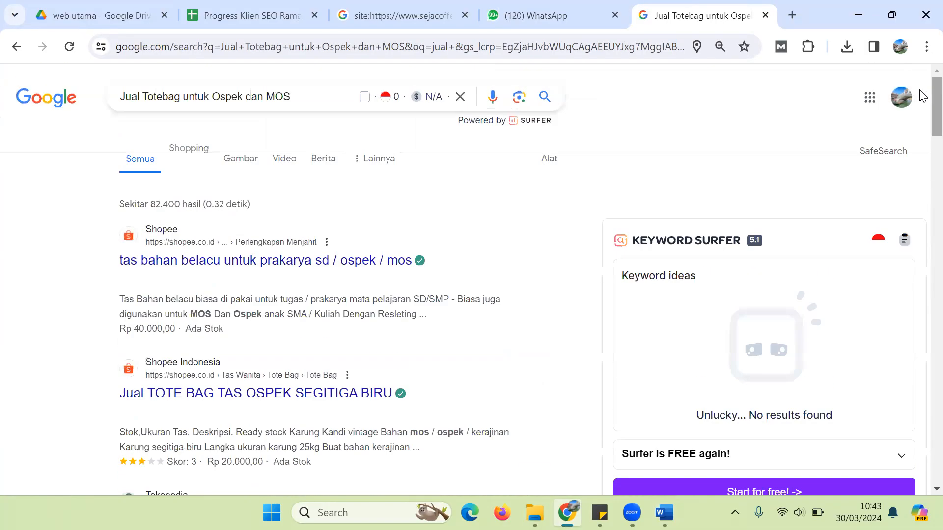
pyautogui.click(664, 513)
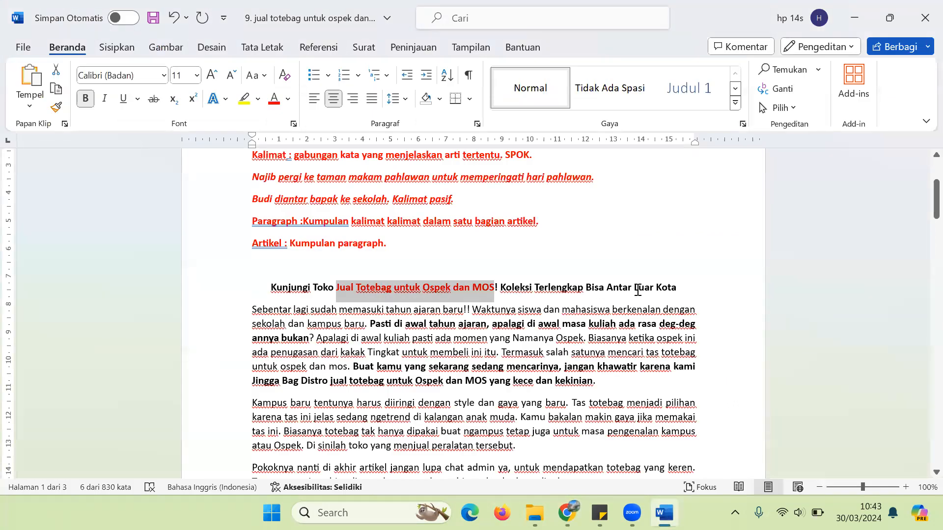
pyautogui.moveTo(265, 291); pyautogui.dragTo(677, 291)
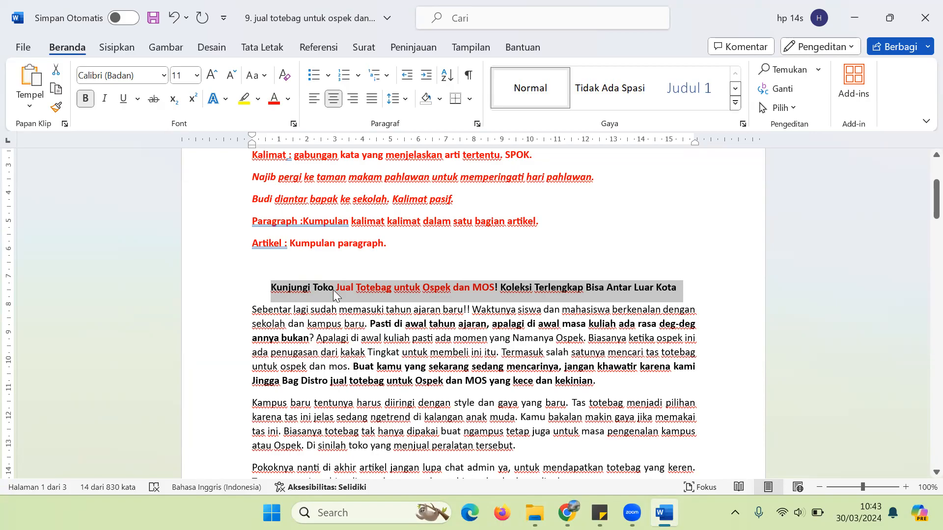
pyautogui.moveTo(336, 290); pyautogui.dragTo(497, 284)
pyautogui.hotkey('ctrl', 'c')
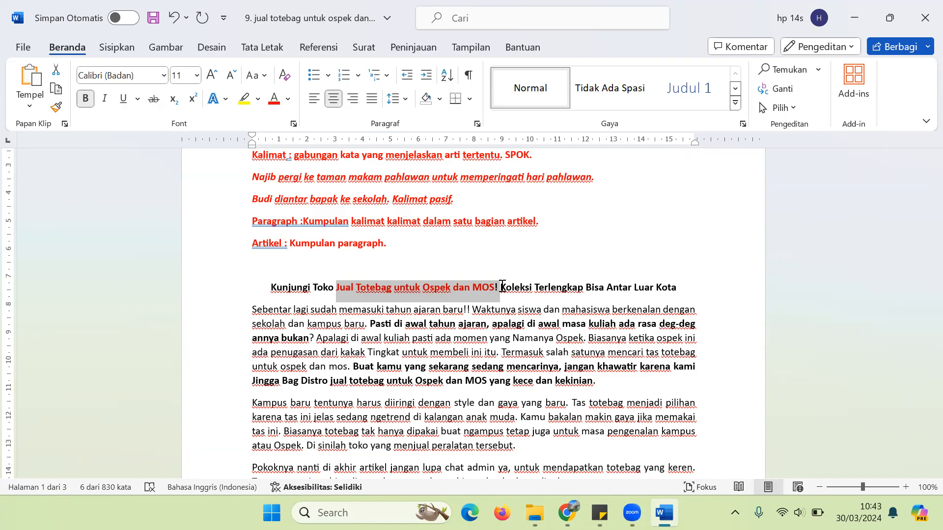
pyautogui.press('Down')
pyautogui.press('Down')
pyautogui.press('Down')
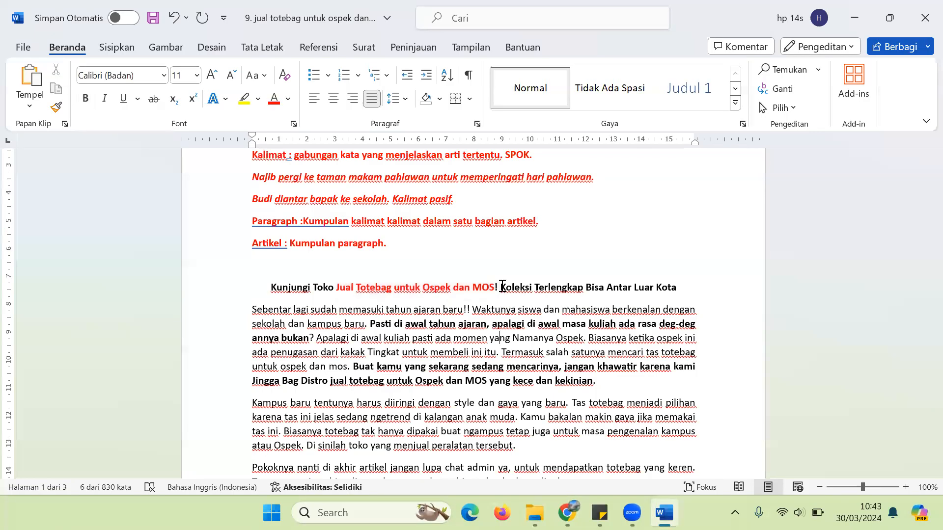
pyautogui.press('Up')
pyautogui.press('Up')
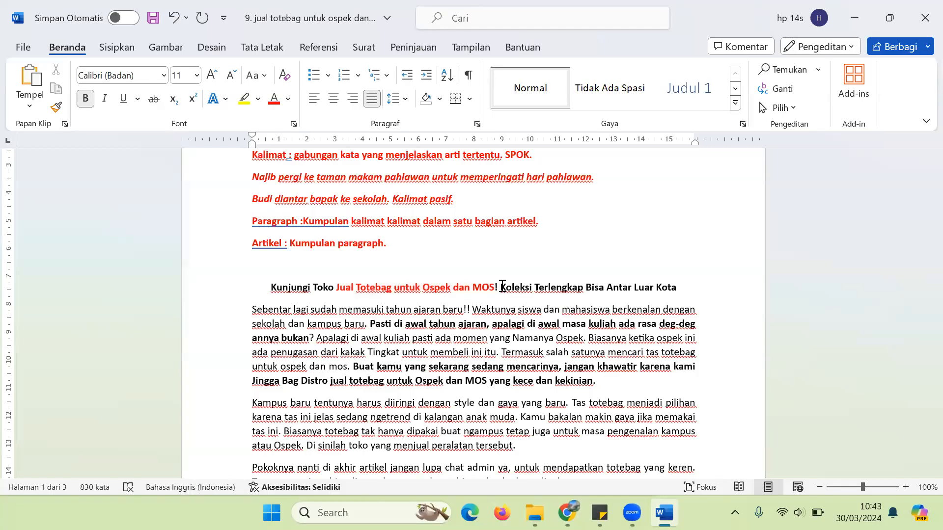
pyautogui.moveTo(347, 290); pyautogui.dragTo(487, 289)
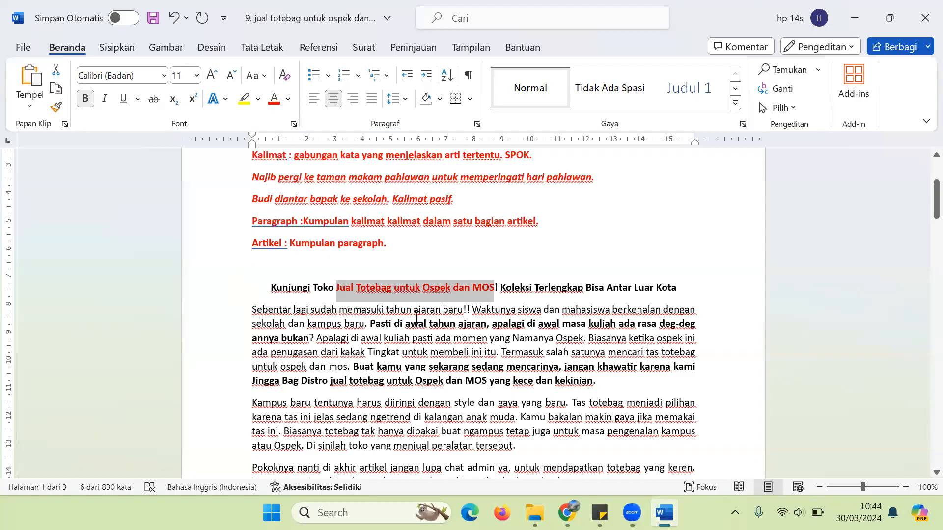
pyautogui.click(604, 383)
# Step: Paste the red keyword phrase with a period at the start of the first paragraph
pyautogui.moveTo(604, 383); pyautogui.dragTo(258, 312)
pyautogui.hotkey('ctrl', 'b')
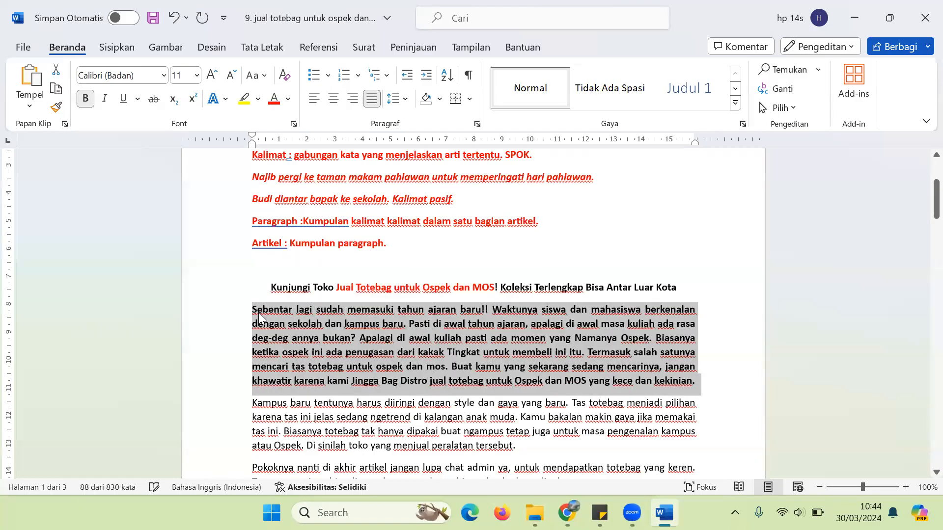
pyautogui.hotkey('ctrl', 'b')
pyautogui.click(258, 312)
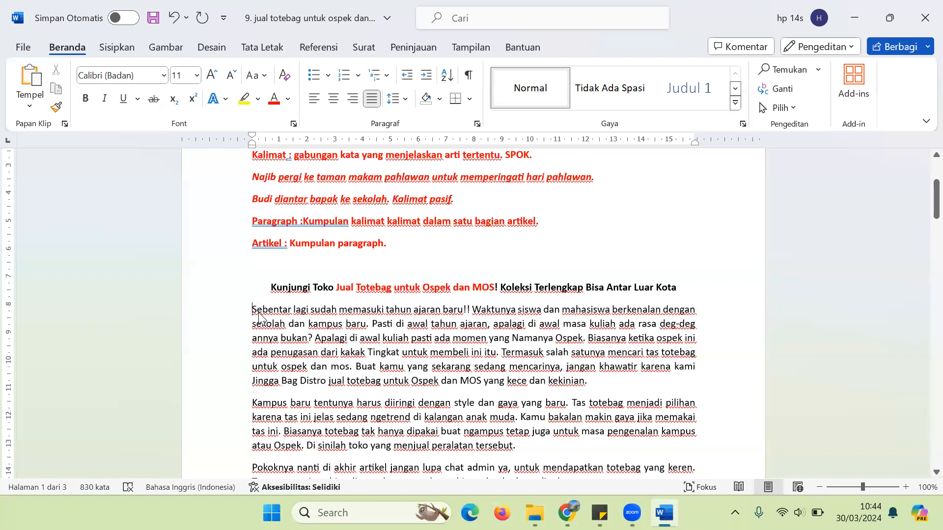
pyautogui.hotkey('ctrl', 'v')
pyautogui.write('.')
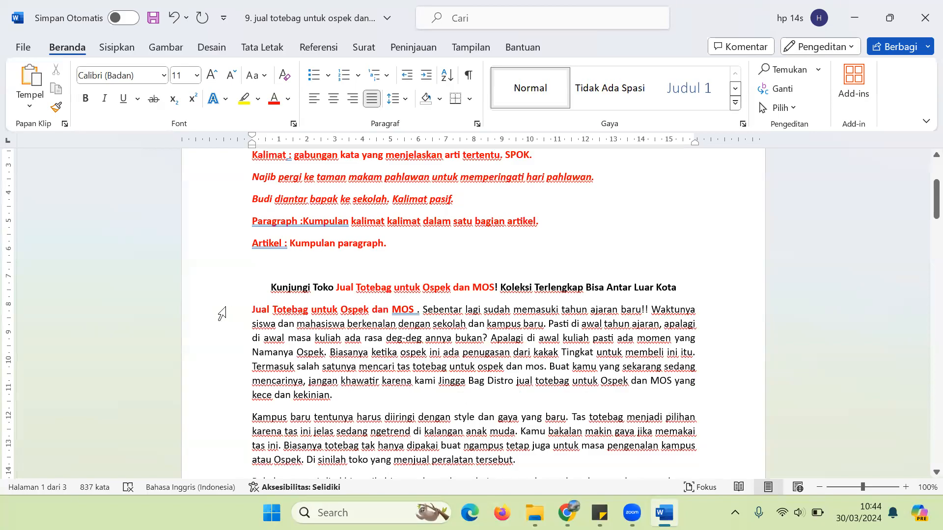
pyautogui.moveTo(253, 311); pyautogui.dragTo(416, 311)
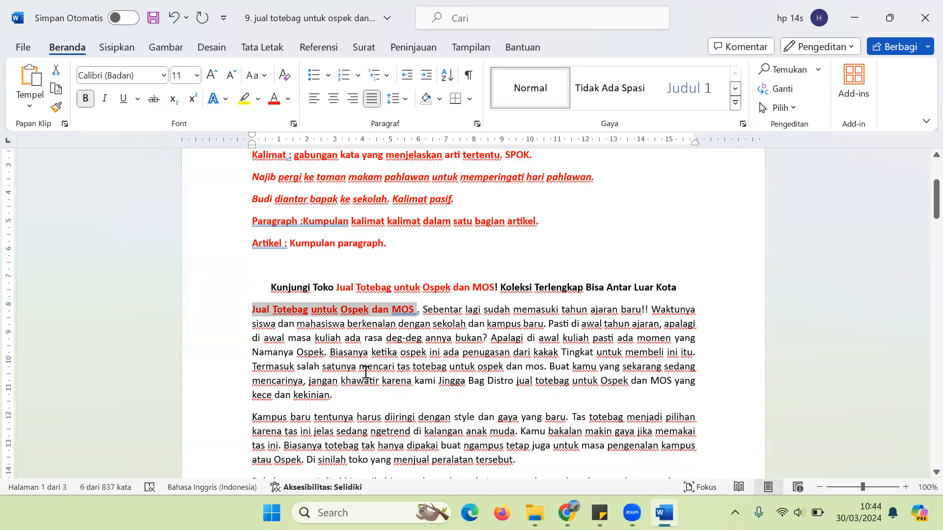
pyautogui.click(347, 313)
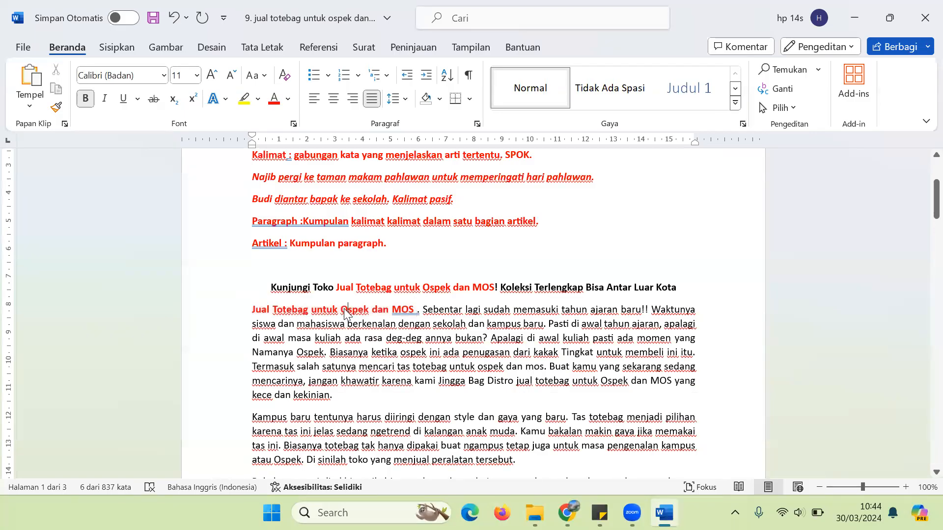
# Step: Insert the word 'Tas' after 'Jual' in the pasted phrase and colour it black
pyautogui.click(270, 313)
pyautogui.write('TAS')
pyautogui.press('BackSpace')
pyautogui.press('BackSpace')
pyautogui.write('as')
pyautogui.hotkey('shift', 'Left')
pyautogui.hotkey('shift', 'Left')
pyautogui.hotkey('shift', 'Left')
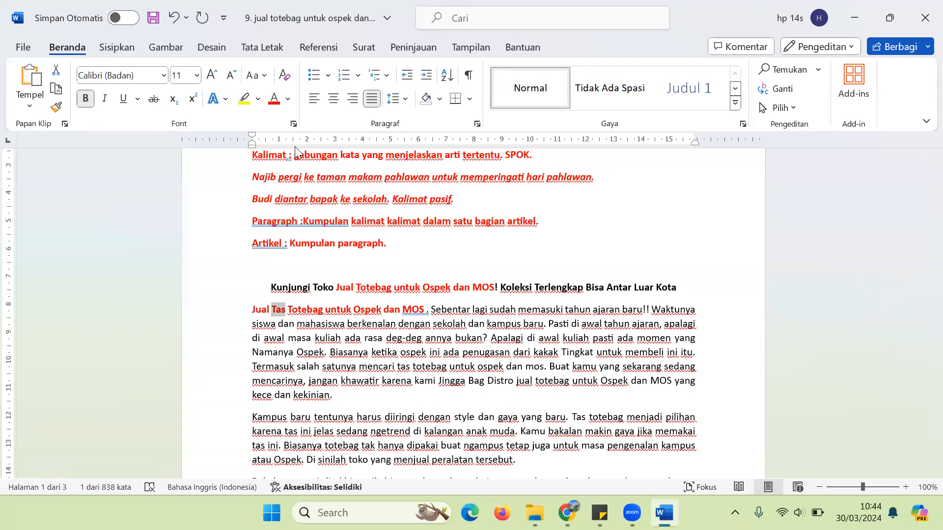
pyautogui.click(289, 101)
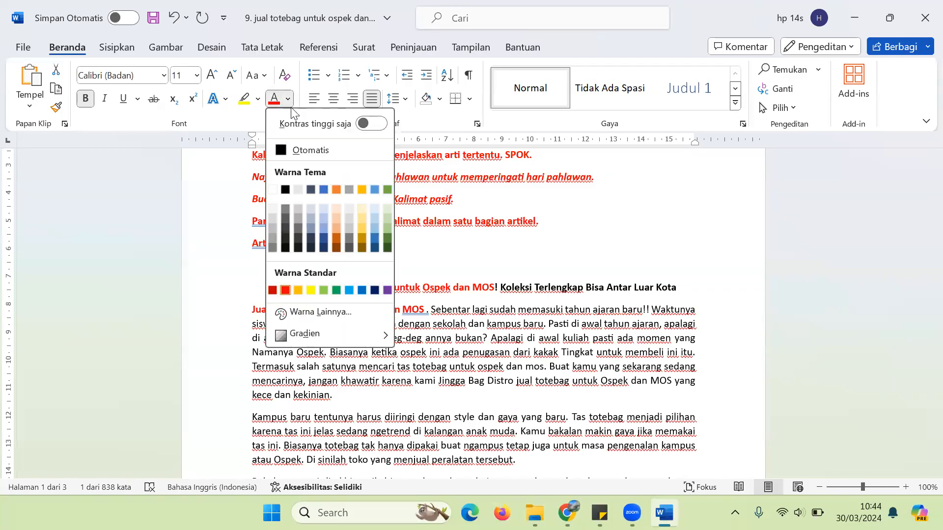
pyautogui.click(285, 191)
pyautogui.click(342, 402)
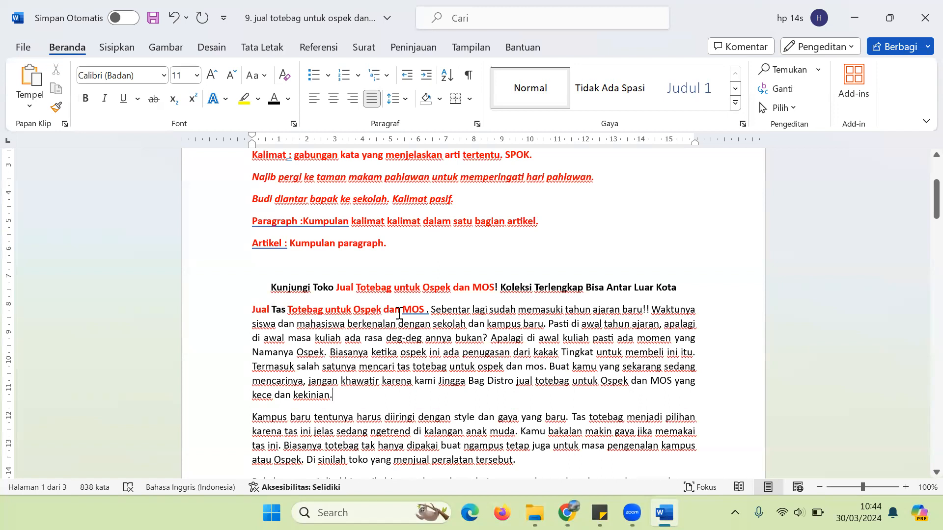
# Step: Insert the word 'Prakarya' after 'Ospek' and colour it black
pyautogui.click(382, 310)
pyautogui.write('Prakarya')
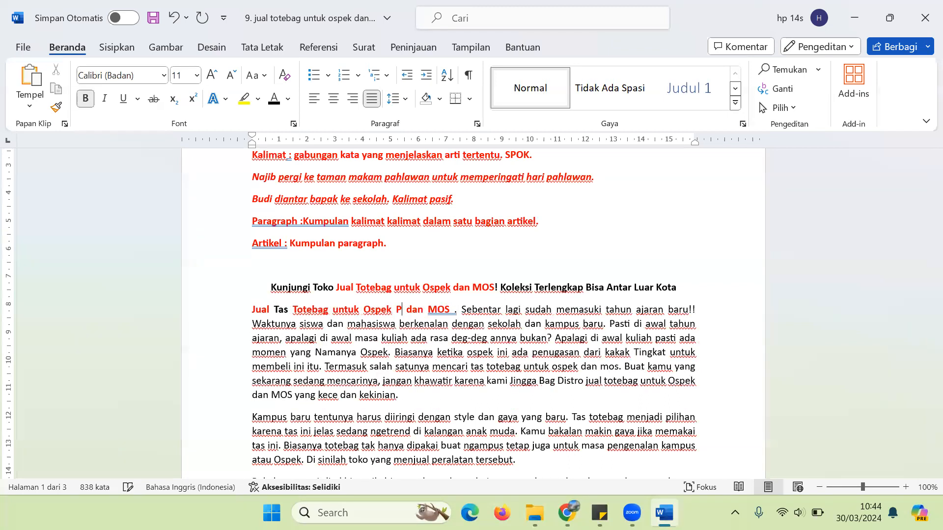
pyautogui.hotkey('shift', 'Left')
pyautogui.hotkey('shift', 'Left')
pyautogui.hotkey('shift', 'Left')
pyautogui.hotkey('shift', 'Left')
pyautogui.hotkey('shift', 'Left')
pyautogui.hotkey('shift', 'Left')
pyautogui.hotkey('shift', 'Left')
pyautogui.hotkey('shift', 'Left')
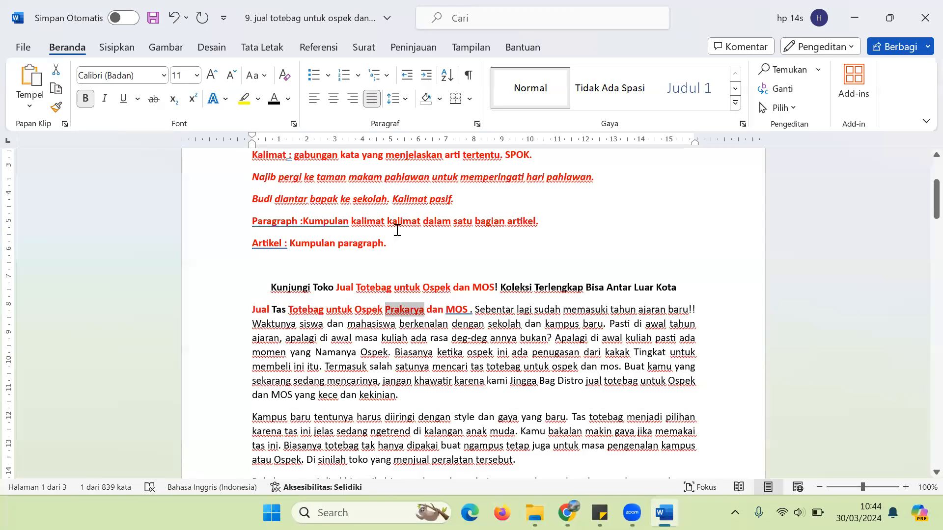
pyautogui.click(274, 99)
# Step: Delete 'Tas' and 'Prakarya' from the phrase, then select the whole opening paragraph
pyautogui.doubleClick(277, 310)
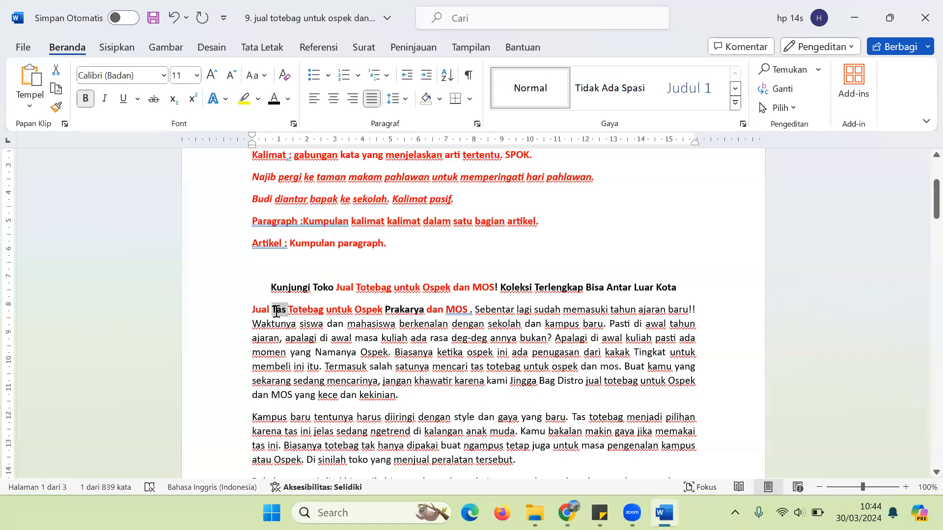
pyautogui.press('Delete')
pyautogui.doubleClick(407, 310)
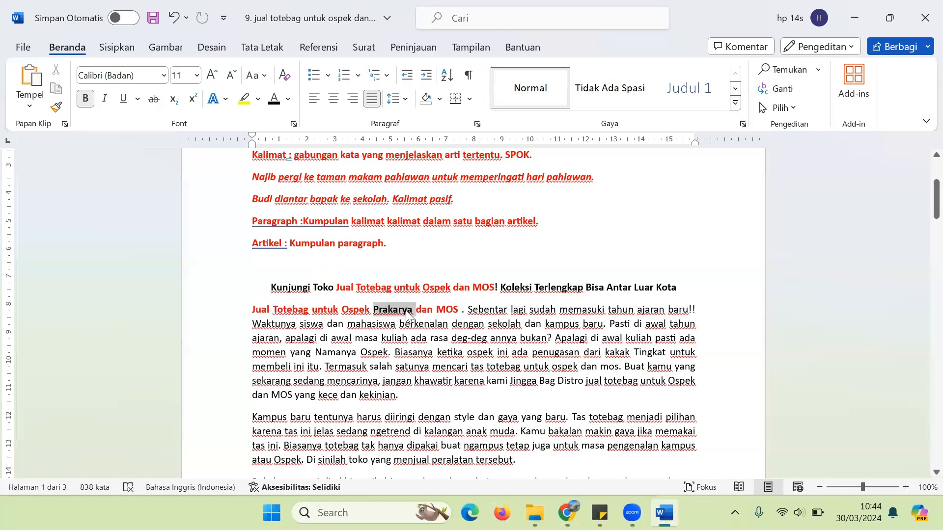
pyautogui.press('Delete')
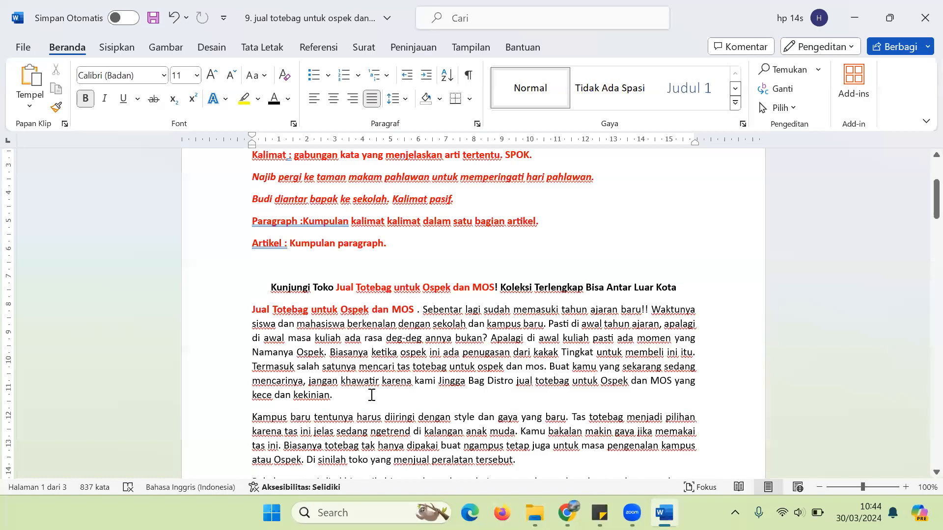
pyautogui.click(347, 396)
pyautogui.moveTo(251, 309); pyautogui.dragTo(347, 406)
# Step: Colour the selected first body paragraph light gold
pyautogui.click(289, 99)
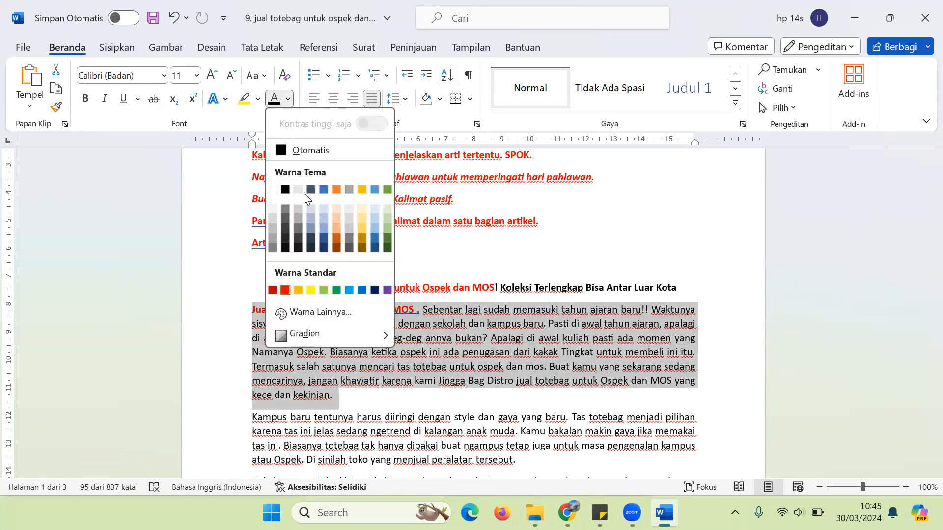
pyautogui.click(362, 226)
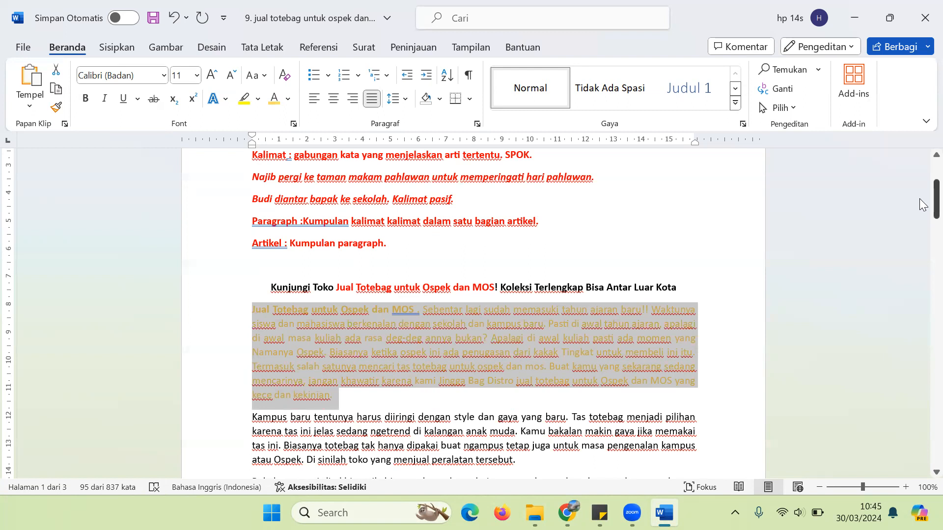
pyautogui.scroll(-5, 919, 198)
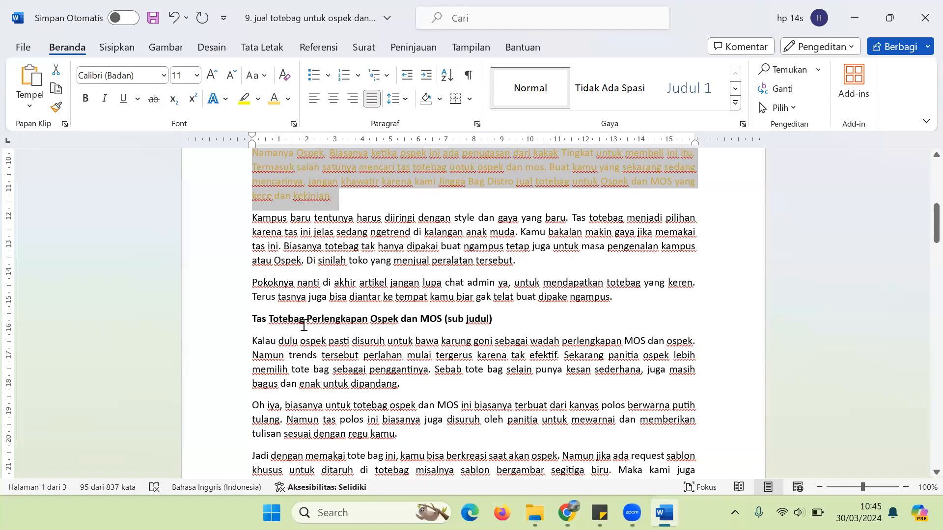
# Step: Replace 'Tas' with 'Jual' at the start of the 'Totebag Perlengkapan Ospek dan MOS' subheading
pyautogui.doubleClick(256, 319)
pyautogui.write('Jual')
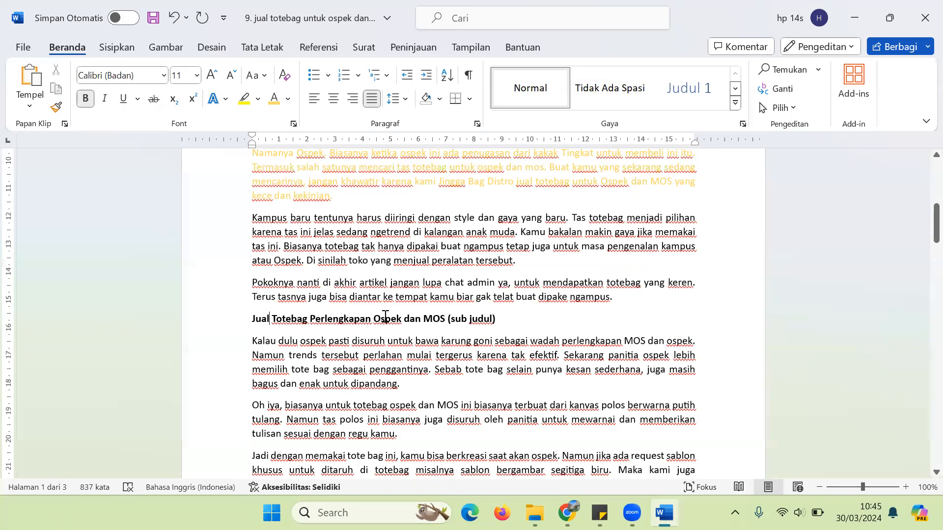
pyautogui.moveTo(936, 226); pyautogui.dragTo(919, 285)
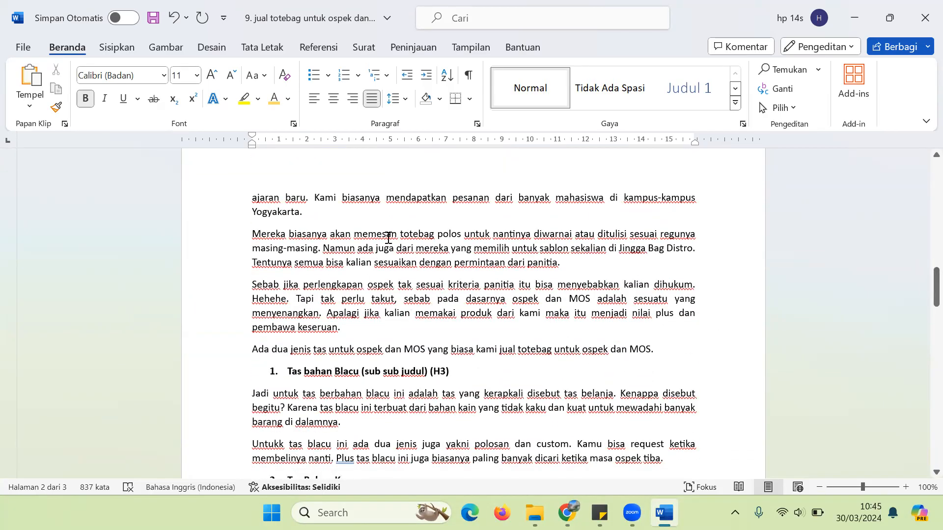
# Step: Insert the sentence 'Kami jual totebag untuk ospek dan MOS yang keren.' before 'Sebab'
pyautogui.click(255, 287)
pyautogui.write('Kami jual ')
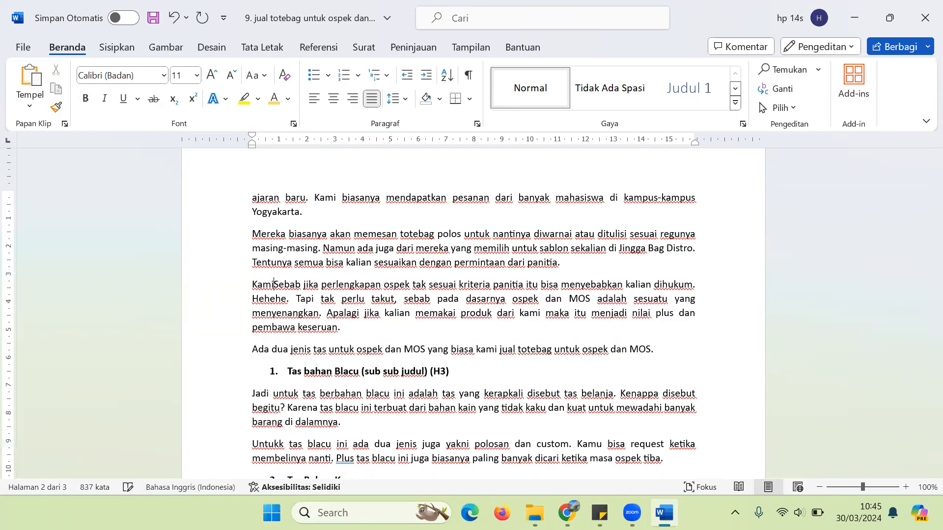
pyautogui.write('totebag untuk ospe')
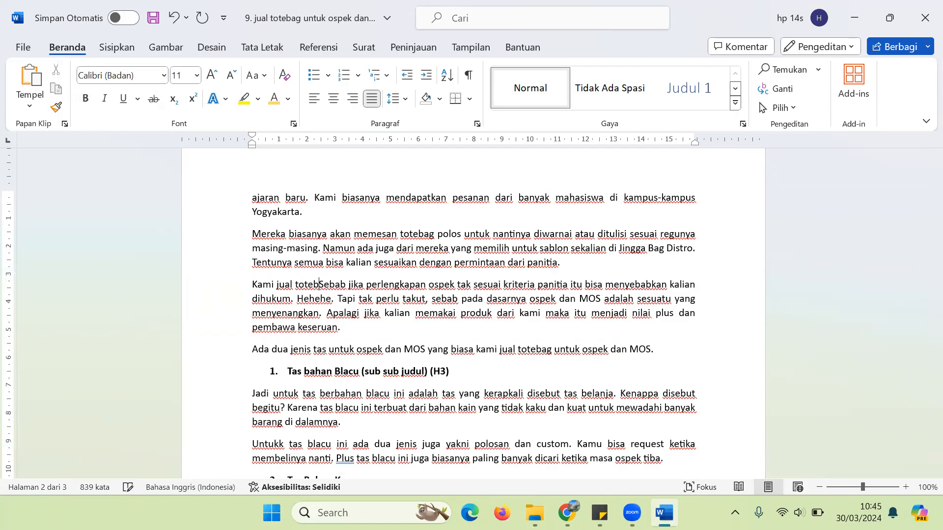
pyautogui.write('k dan MOS yan')
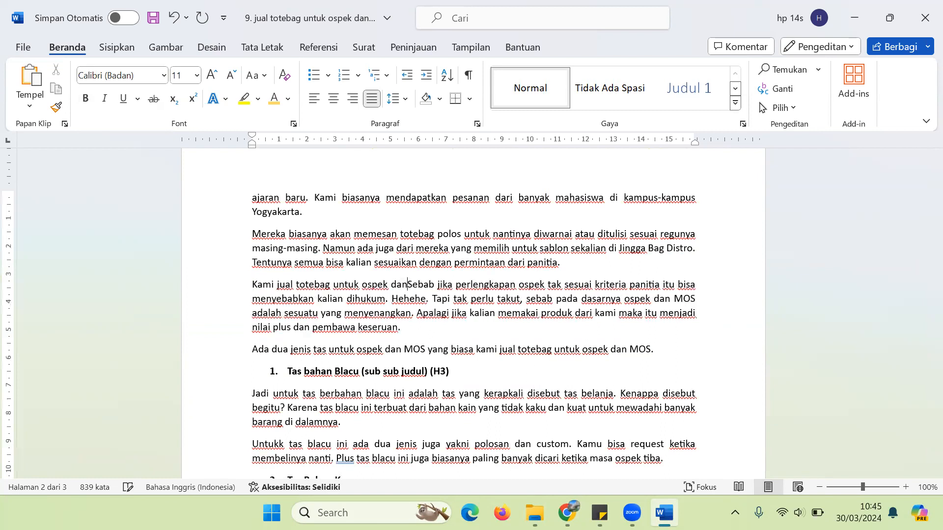
pyautogui.write('g ')
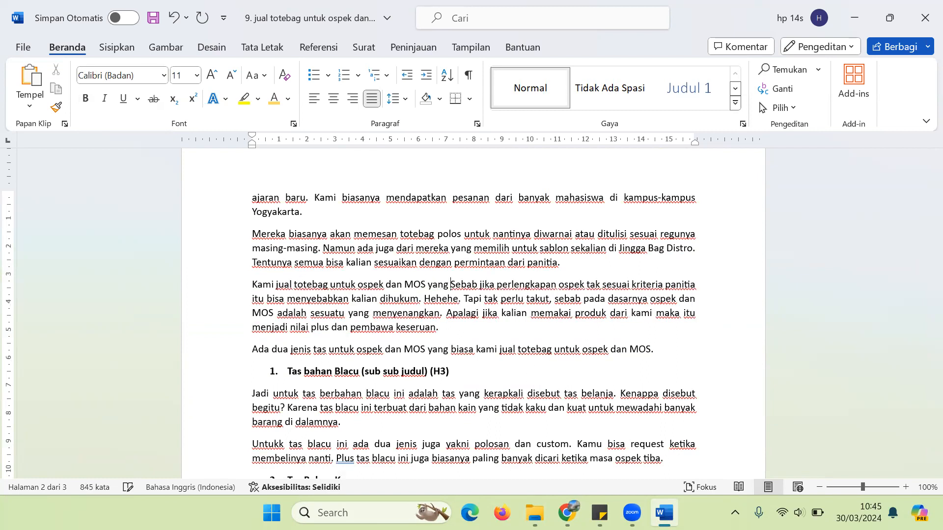
pyautogui.write('keren')
pyautogui.press('BackSpace')
pyautogui.write('.')
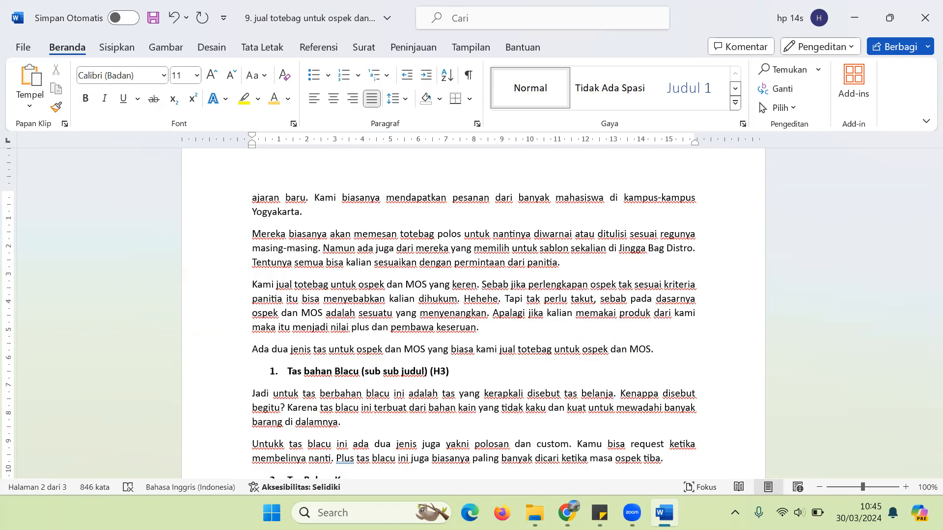
pyautogui.hotkey('ctrl', 'shift', 'Left')
pyautogui.hotkey('ctrl', 'Left')
pyautogui.hotkey('ctrl', 'Left')
pyautogui.moveTo(924, 279); pyautogui.dragTo(924, 358)
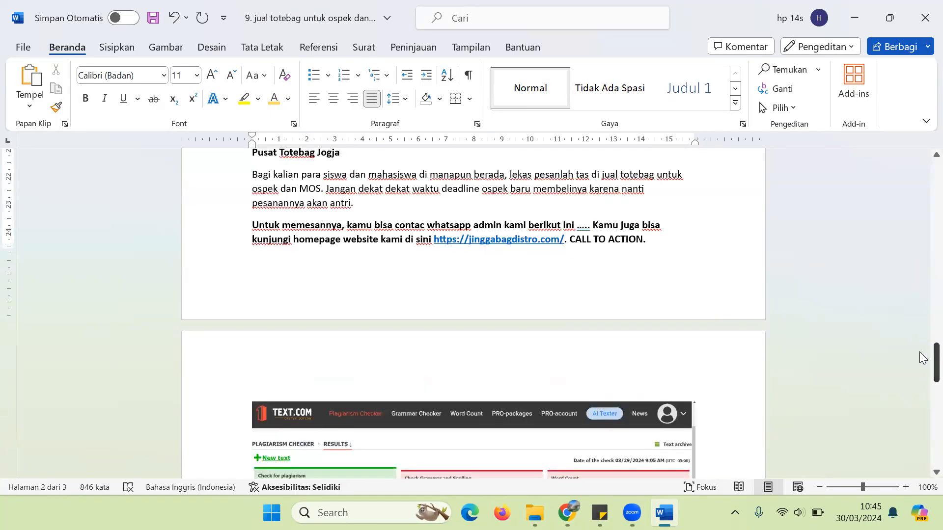
# Step: Add a new line 'Jual tas totebag jogja' after the article's closing 'CALL TO ACTION.' paragraph
pyautogui.click(655, 238)
pyautogui.press('Return')
pyautogui.press('Return')
pyautogui.write('Jual tas toteba')
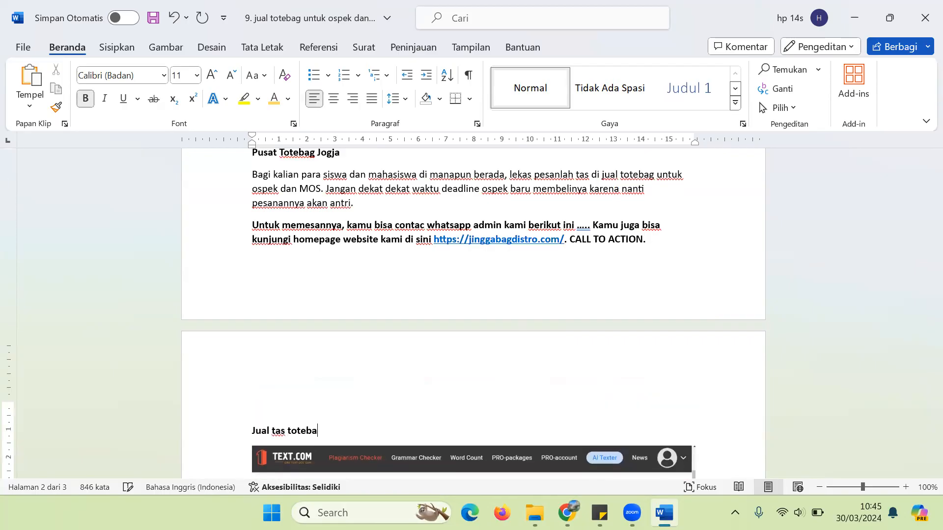
pyautogui.write('g jogja')
pyautogui.press('Return')
pyautogui.press('Up')
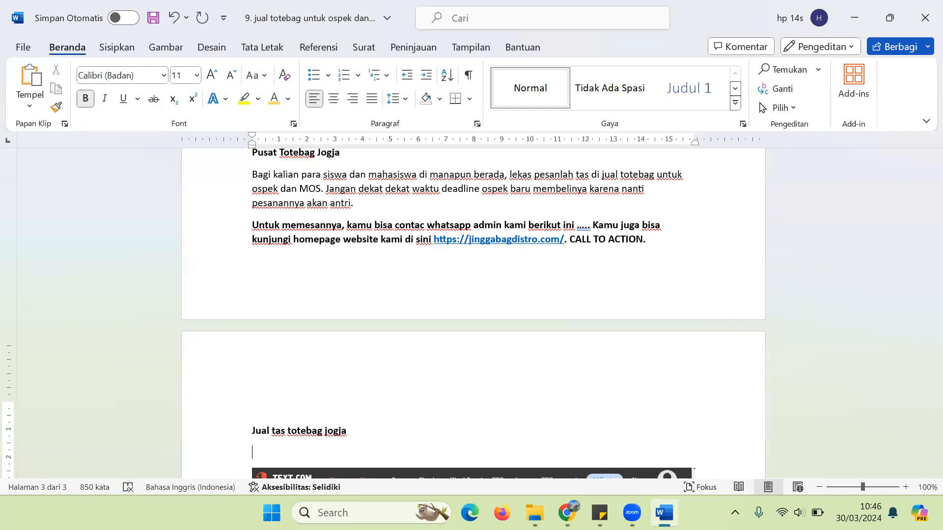
# Step: List '500 kata : 5 kali', '700 kata : 7 kali' and '1000 kta : 10 kali.' on separate lines
pyautogui.write('500 kata : 5 kali')
pyautogui.press('Return')
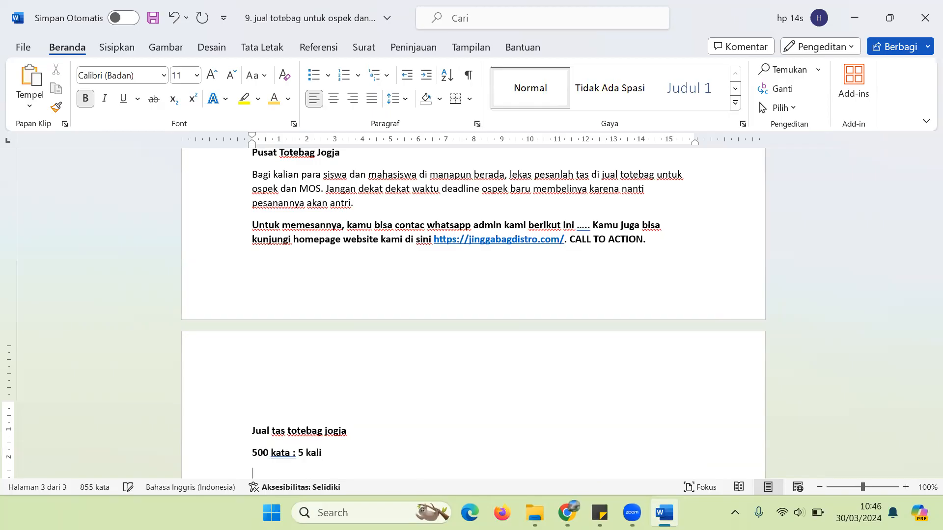
pyautogui.write('700 kata : 7 kali')
pyautogui.press('Return')
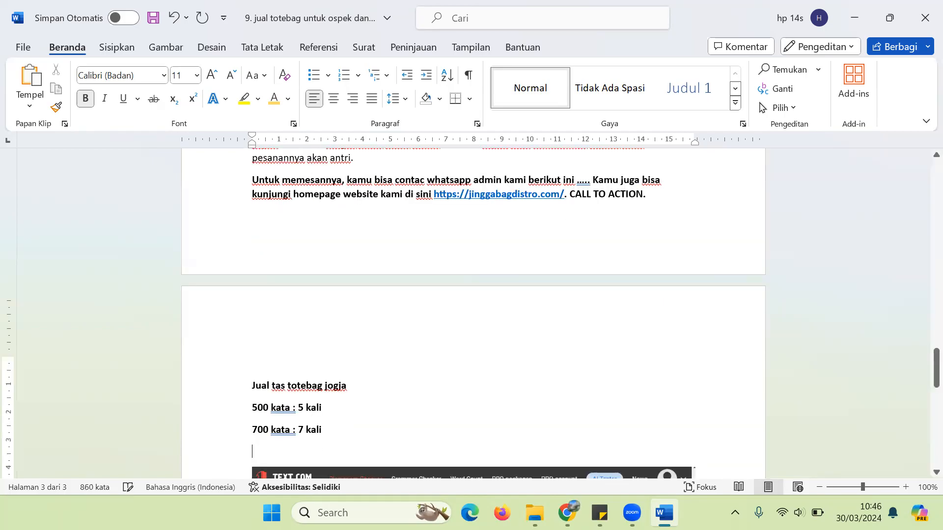
pyautogui.write('10000 kat')
pyautogui.press('BackSpace')
pyautogui.press('BackSpace')
pyautogui.press('BackSpace')
pyautogui.press('BackSpace')
pyautogui.press('BackSpace')
pyautogui.write('kta')
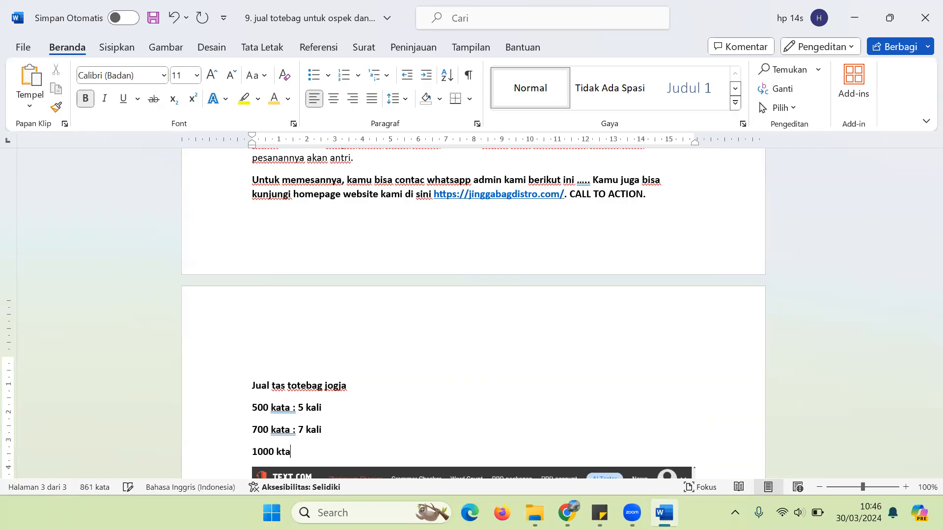
pyautogui.write(' : 10 kali.')
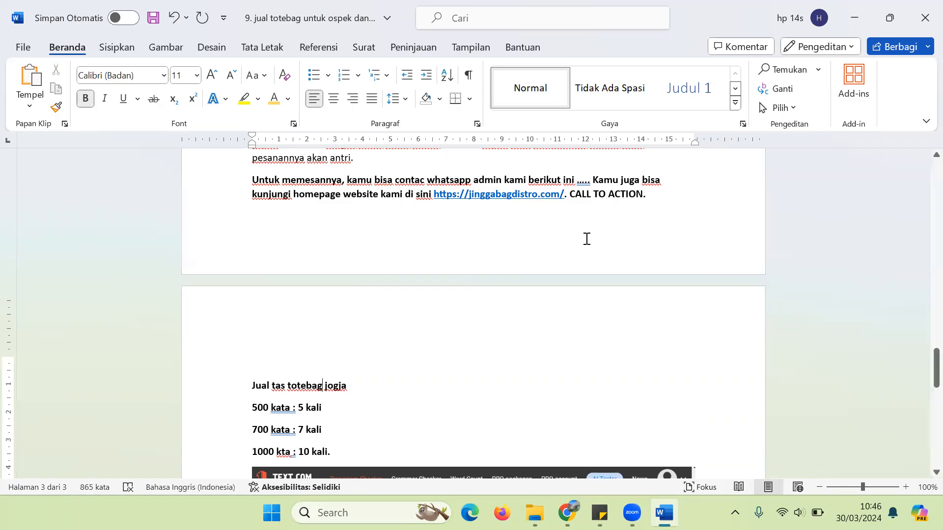
# Step: Insert '300 kata : 3 kali.' right below the keyword line and select the frequency lines
pyautogui.click(348, 392)
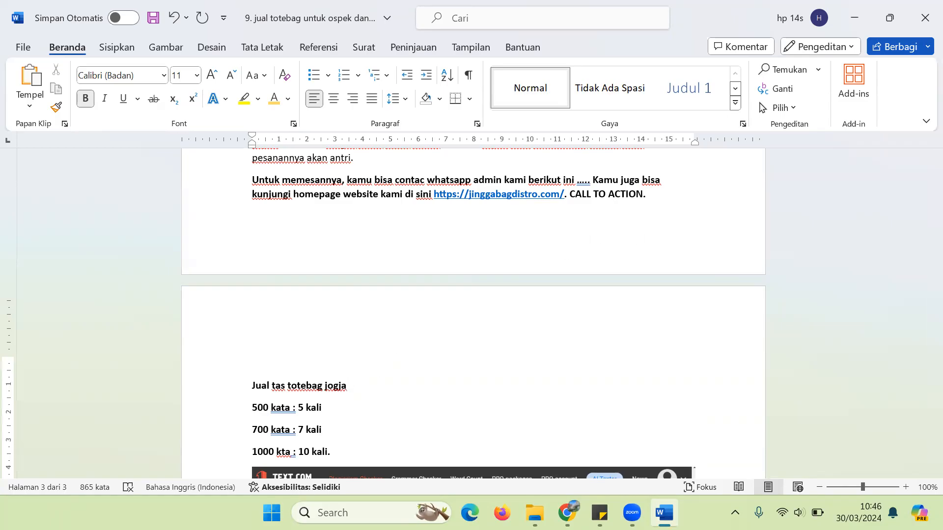
pyautogui.press('Return')
pyautogui.write('300 kata ')
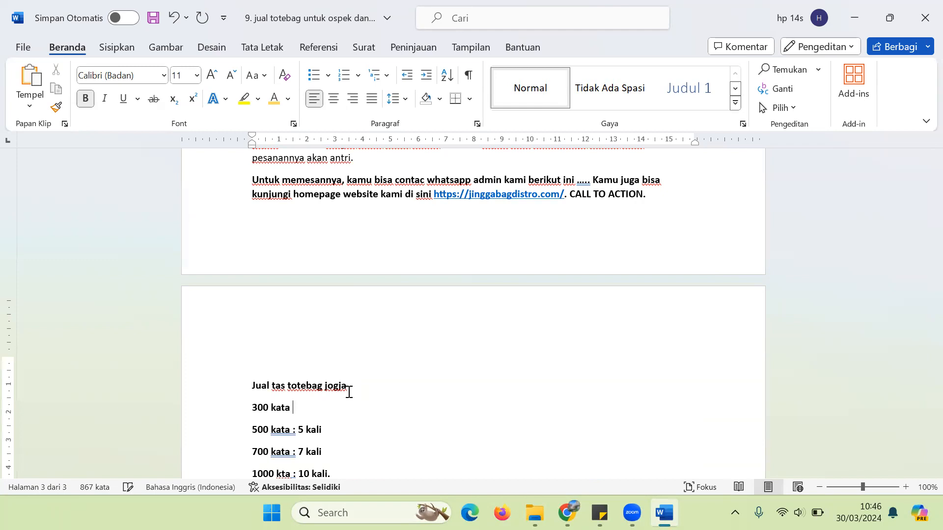
pyautogui.write(': 3 kali.')
pyautogui.hotkey('shift', 'Down')
pyautogui.hotkey('shift', 'Down')
pyautogui.hotkey('shift', 'Down')
pyautogui.hotkey('shift', 'Down')
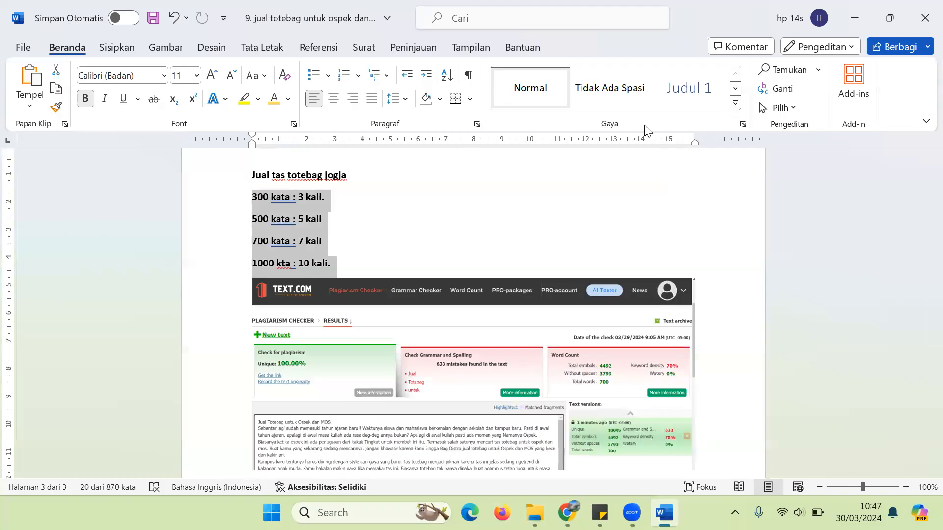
pyautogui.moveTo(935, 395); pyautogui.dragTo(919, 344)
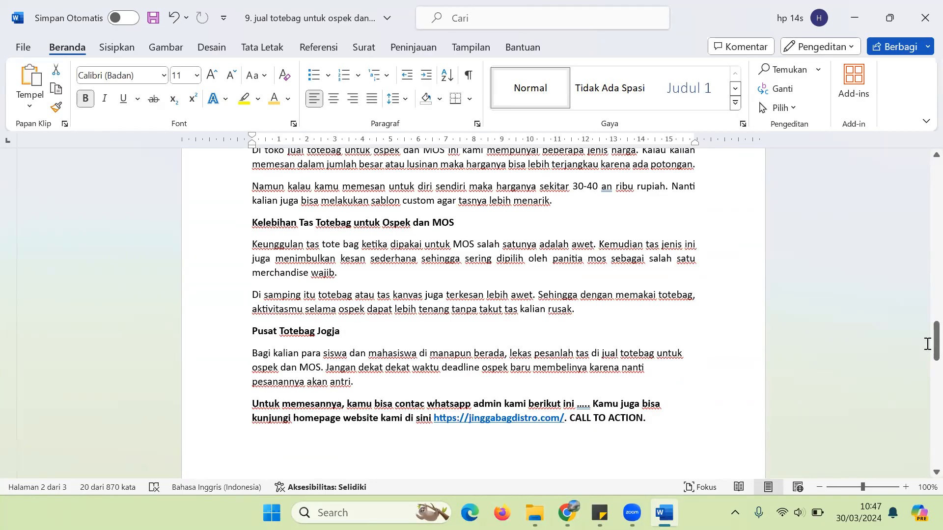
pyautogui.moveTo(919, 348); pyautogui.dragTo(923, 222)
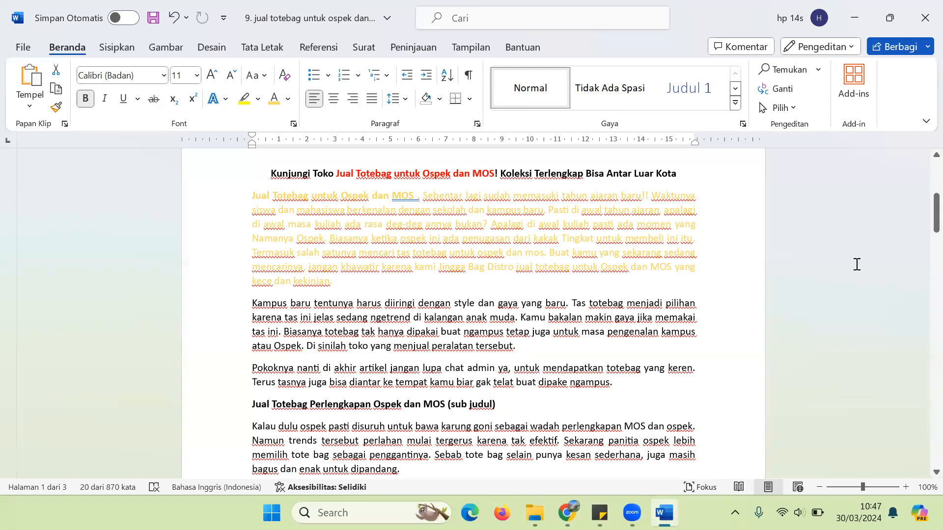
pyautogui.moveTo(935, 214); pyautogui.dragTo(919, 381)
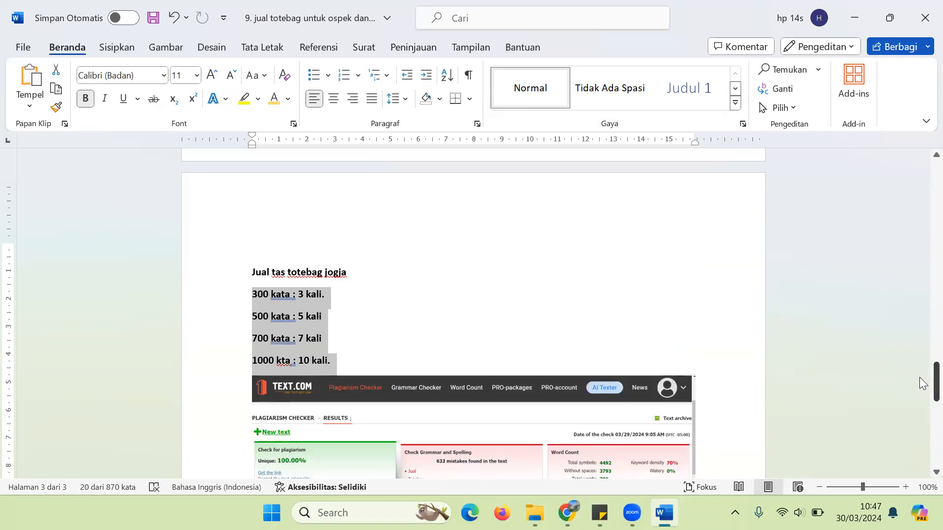
pyautogui.moveTo(919, 385); pyautogui.dragTo(921, 224)
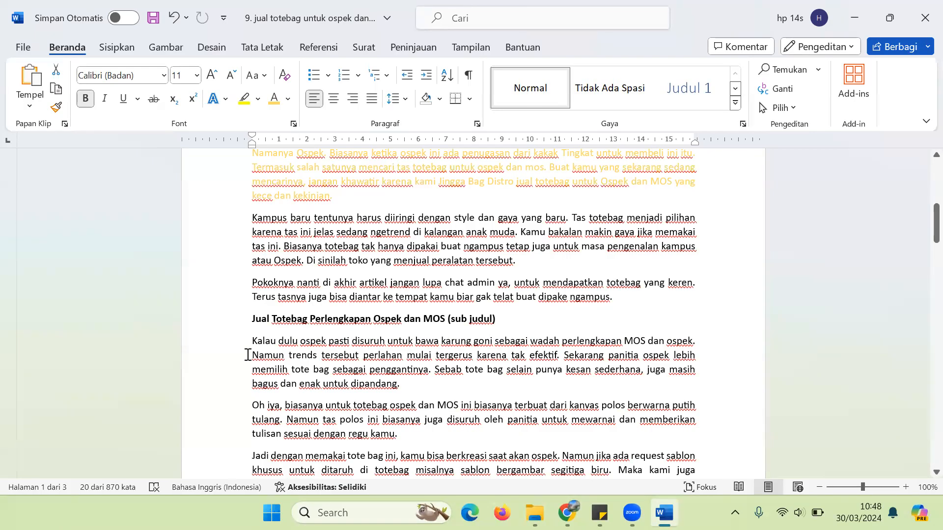
pyautogui.moveTo(247, 355); pyautogui.dragTo(257, 355)
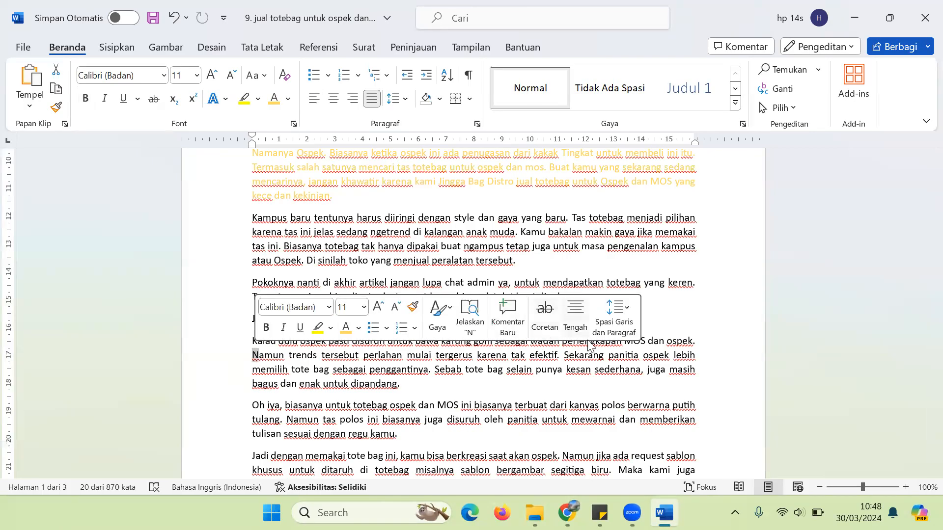
pyautogui.moveTo(563, 355); pyautogui.dragTo(429, 369)
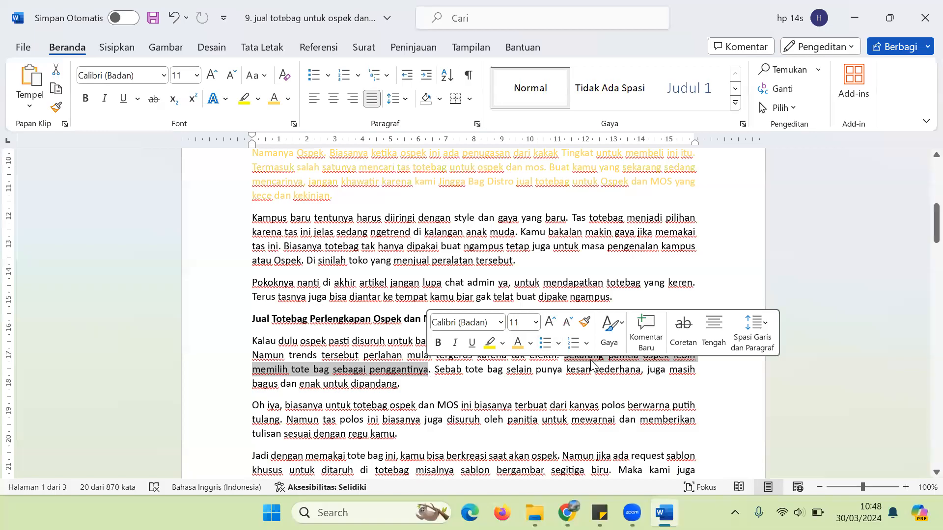
pyautogui.moveTo(696, 355); pyautogui.dragTo(586, 357)
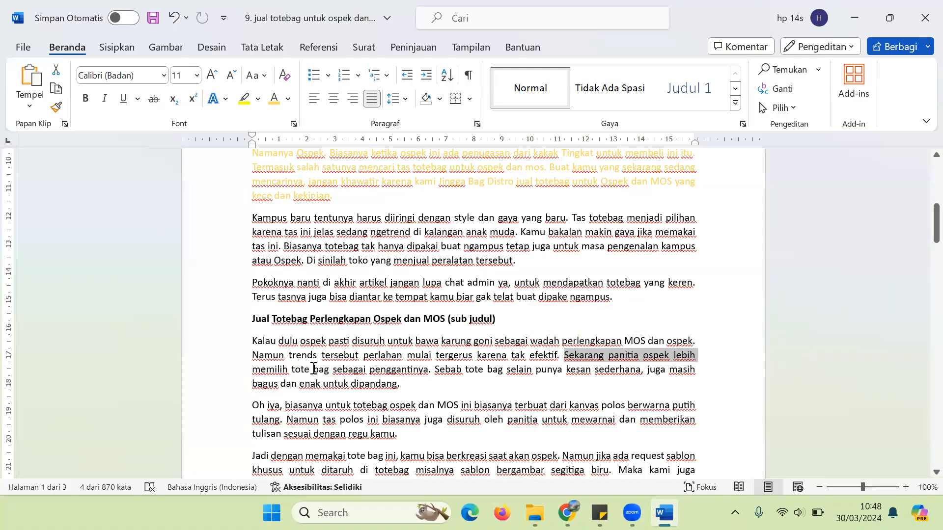
pyautogui.click(442, 367)
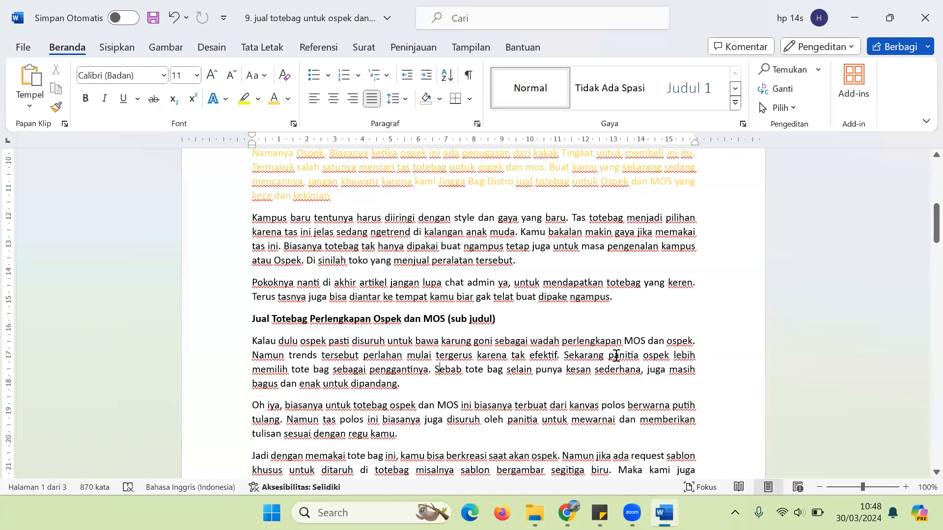
# Step: Add a comma after 'memilih', then select the paragraph's sentences from 'Sekarang' onward to review them
pyautogui.click(291, 372)
pyautogui.write(',')
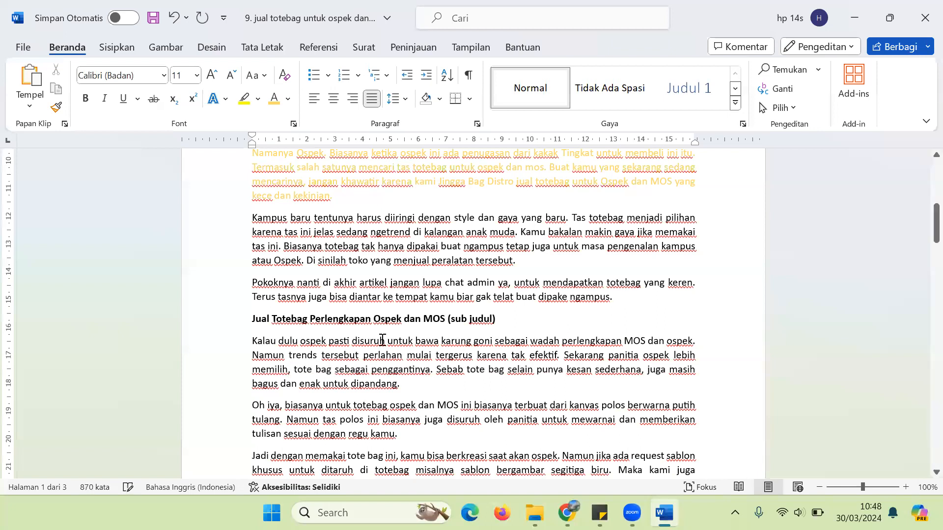
pyautogui.click(561, 355)
pyautogui.hotkey('shift', 'Right')
pyautogui.hotkey('shift', 'Right')
pyautogui.hotkey('shift', 'Right')
pyautogui.hotkey('shift', 'Right')
pyautogui.hotkey('shift', 'Right')
pyautogui.hotkey('shift', 'Right')
pyautogui.hotkey('shift', 'Right')
pyautogui.hotkey('shift', 'Right')
pyautogui.hotkey('shift', 'Right')
pyautogui.hotkey('shift', 'Right')
pyautogui.hotkey('shift', 'Right')
pyautogui.hotkey('shift', 'Right')
pyautogui.hotkey('shift', 'Right')
pyautogui.hotkey('shift', 'Right')
pyautogui.hotkey('shift', 'Right')
pyautogui.hotkey('shift', 'Right')
pyautogui.hotkey('shift', 'Right')
pyautogui.hotkey('shift', 'Right')
pyautogui.hotkey('shift', 'Right')
pyautogui.hotkey('shift', 'Right')
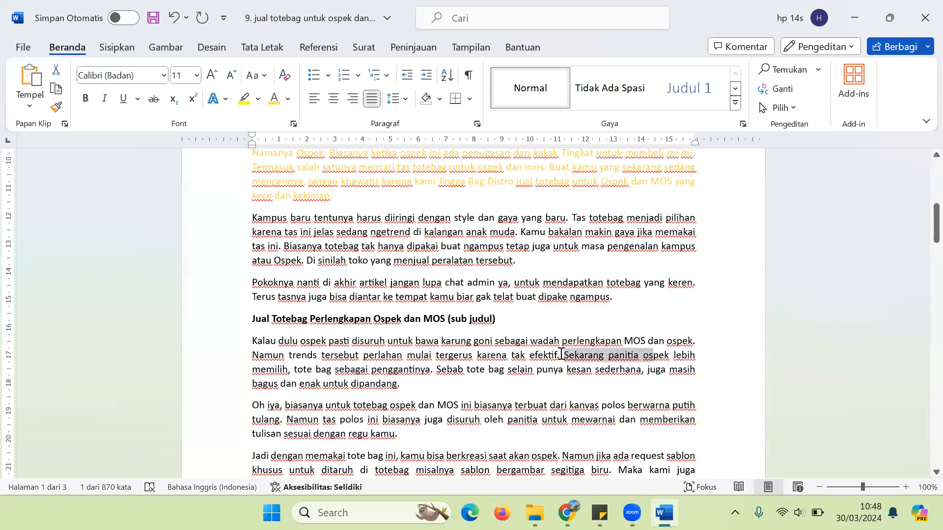
pyautogui.hotkey('shift', 'Right')
pyautogui.hotkey('shift', 'Right')
pyautogui.hotkey('shift', 'Right')
pyautogui.hotkey('shift', 'Right')
pyautogui.hotkey('shift', 'Right')
pyautogui.hotkey('shift', 'Right')
pyautogui.hotkey('shift', 'Right')
pyautogui.hotkey('shift', 'Right')
pyautogui.hotkey('shift', 'Right')
pyautogui.hotkey('shift', 'Right')
pyautogui.hotkey('shift', 'Right')
pyautogui.hotkey('shift', 'Right')
pyautogui.hotkey('shift', 'Right')
pyautogui.hotkey('shift', 'Right')
pyautogui.hotkey('shift', 'Right')
pyautogui.hotkey('shift', 'Right')
pyautogui.hotkey('shift', 'Right')
pyautogui.hotkey('shift', 'Right')
pyautogui.hotkey('shift', 'Right')
pyautogui.hotkey('shift', 'Right')
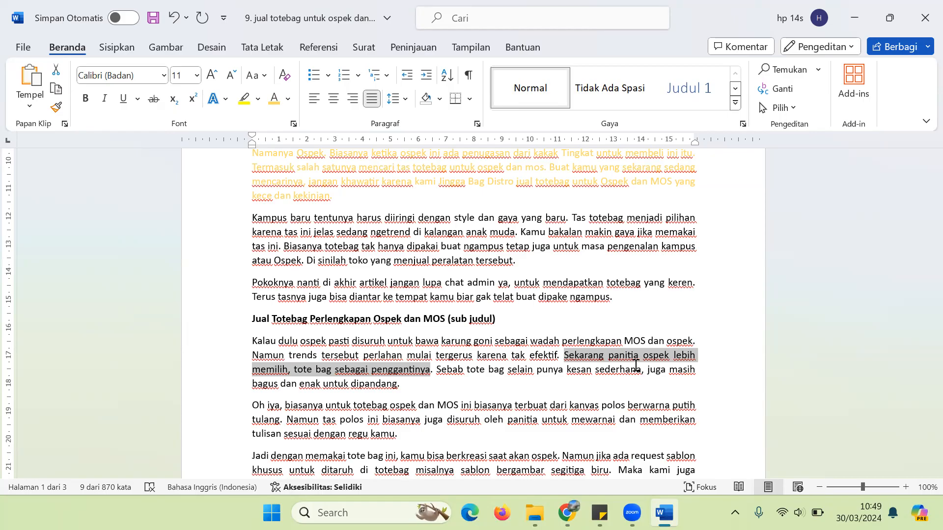
pyautogui.click(636, 365)
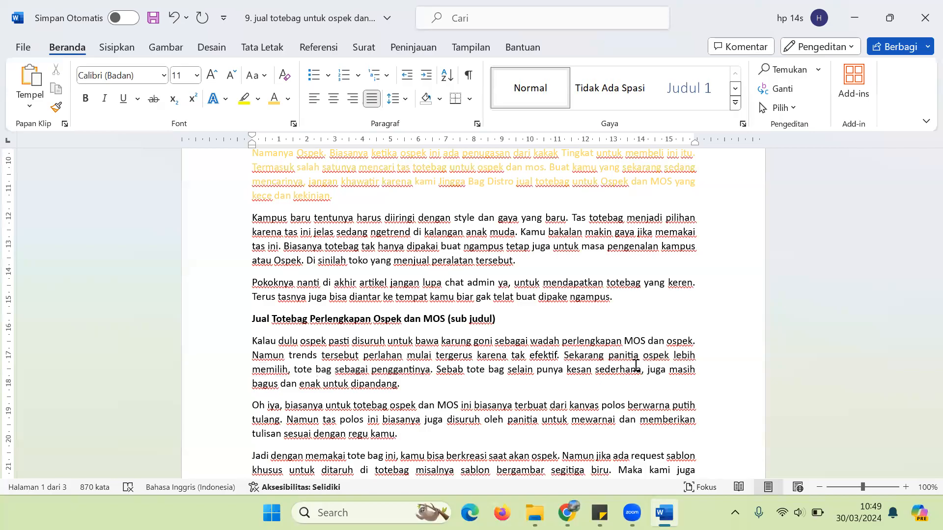
pyautogui.moveTo(563, 355); pyautogui.dragTo(464, 371)
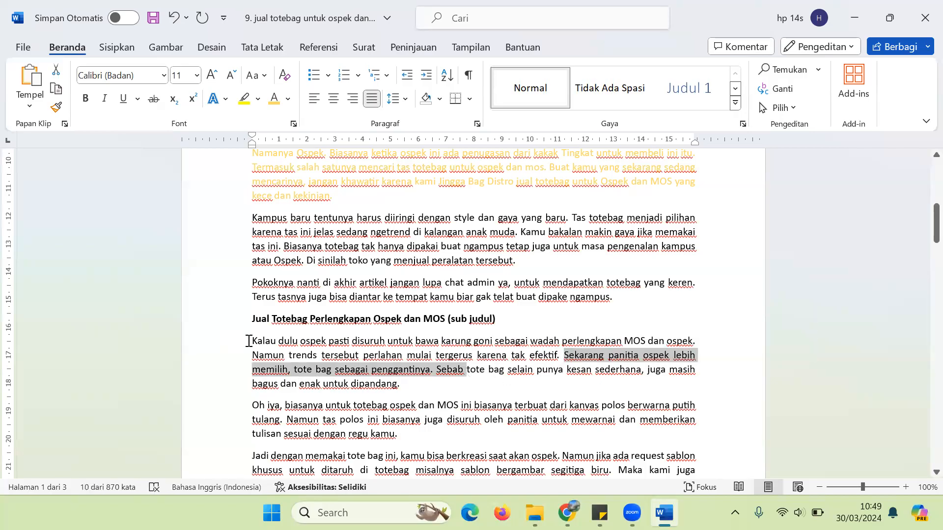
pyautogui.moveTo(249, 341); pyautogui.dragTo(414, 390)
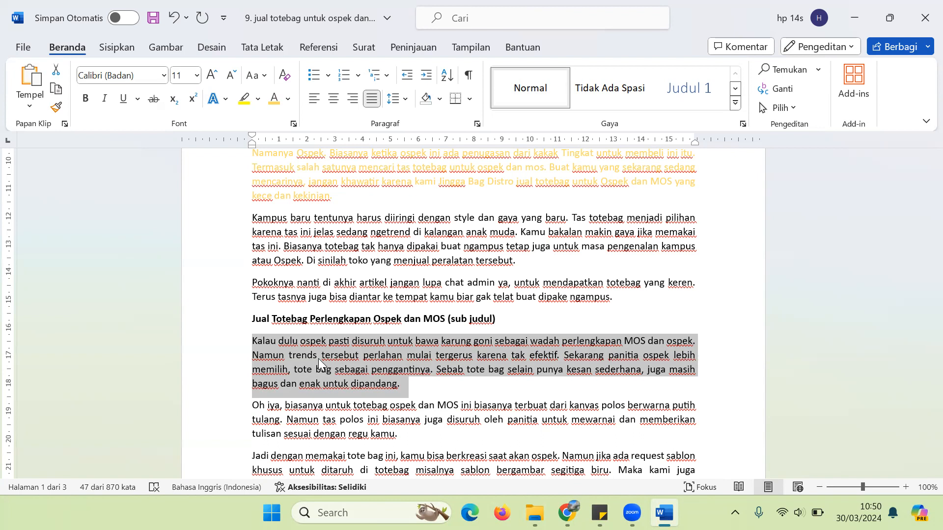
# Step: Append the bold note '1 pargaraf itu terdiri dari 3-4 kalimat.' after 'dipandang.'
pyautogui.click(425, 388)
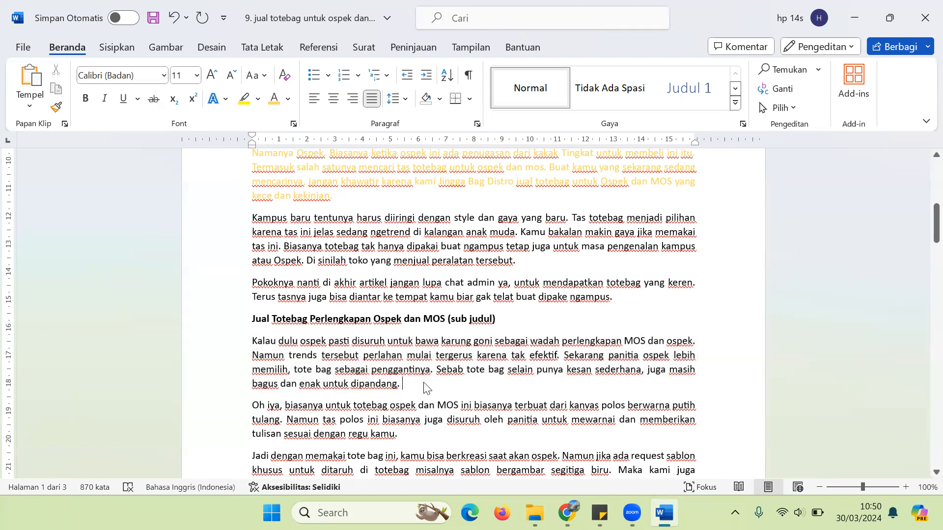
pyautogui.write('1 pa')
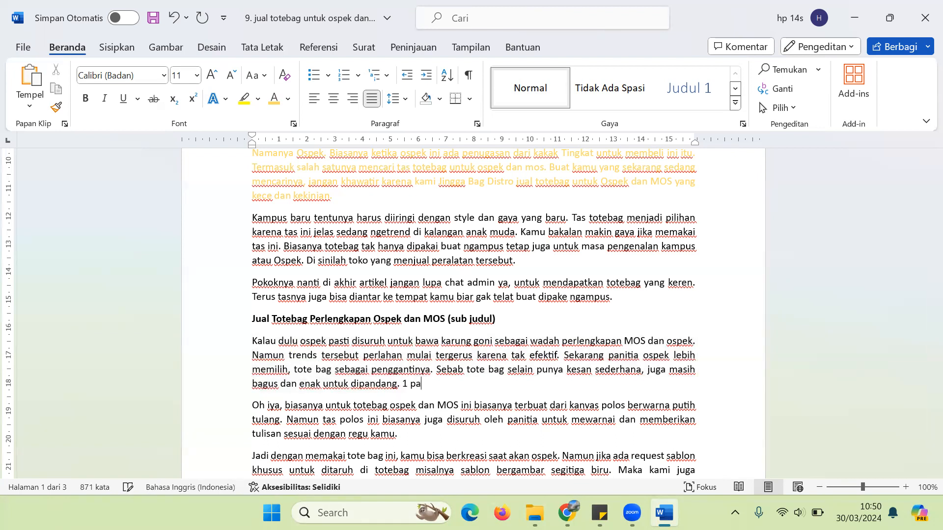
pyautogui.write('rgaraf itu terdiri')
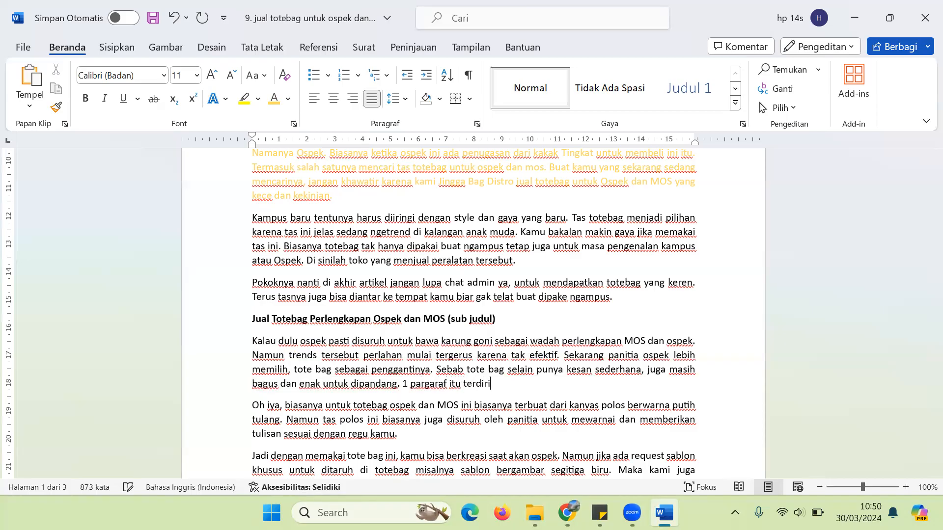
pyautogui.write(' dari 3-4 kalimat.')
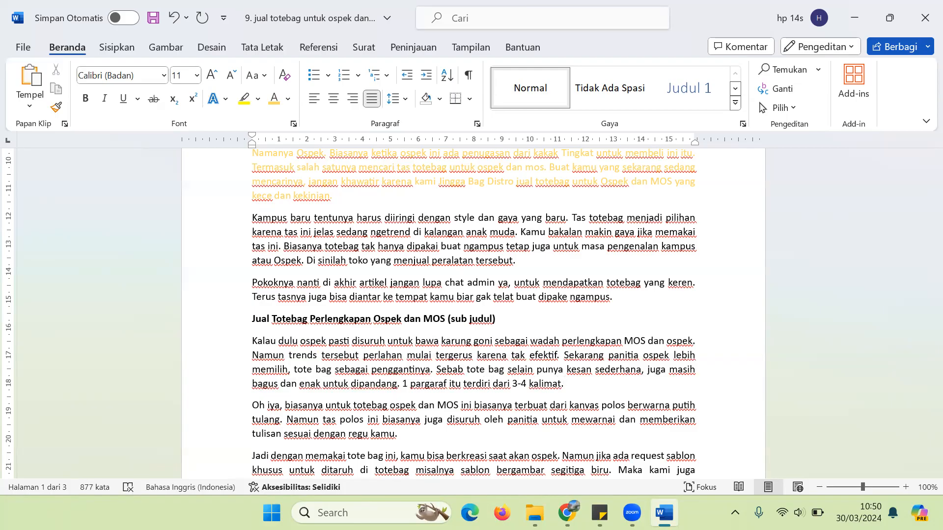
pyautogui.moveTo(401, 385); pyautogui.dragTo(574, 383)
pyautogui.hotkey('ctrl', 'b')
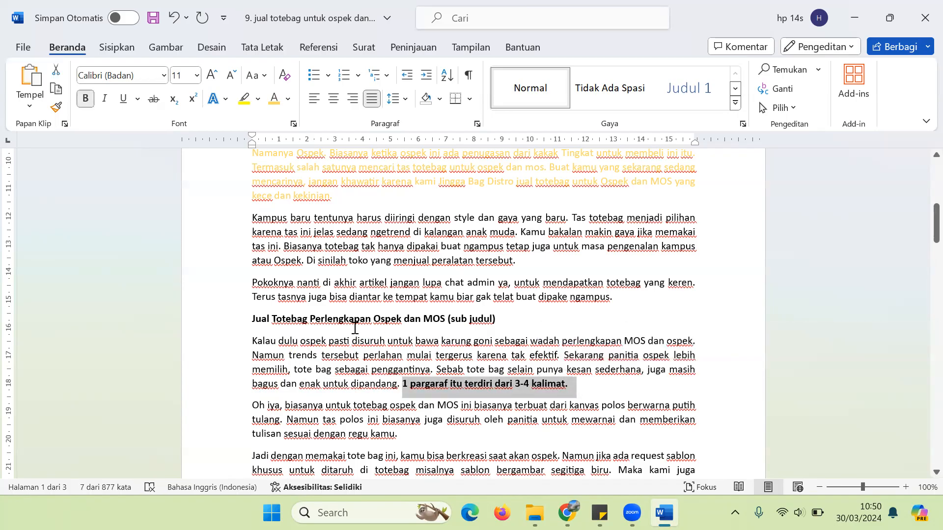
# Step: Select the paragraph's sentences one by one to check its sentence count
pyautogui.moveTo(252, 341); pyautogui.dragTo(690, 338)
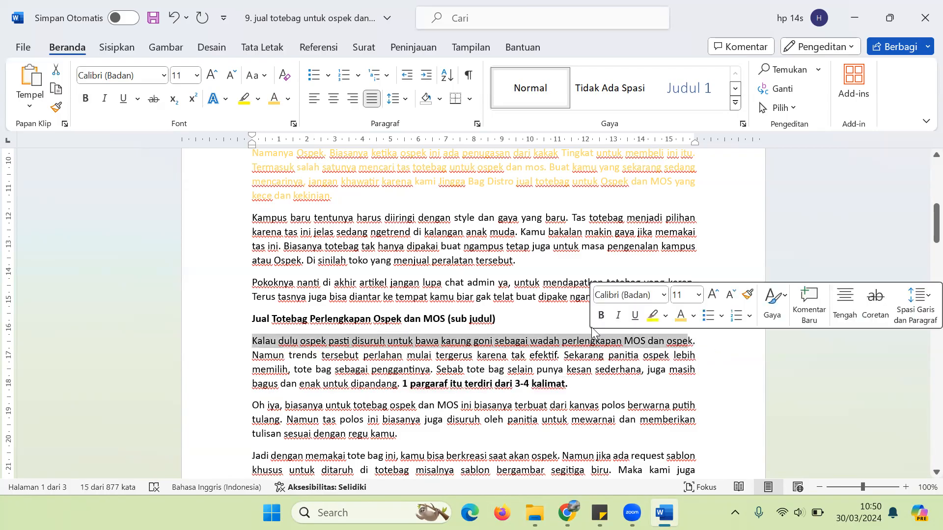
pyautogui.moveTo(252, 355); pyautogui.dragTo(402, 386)
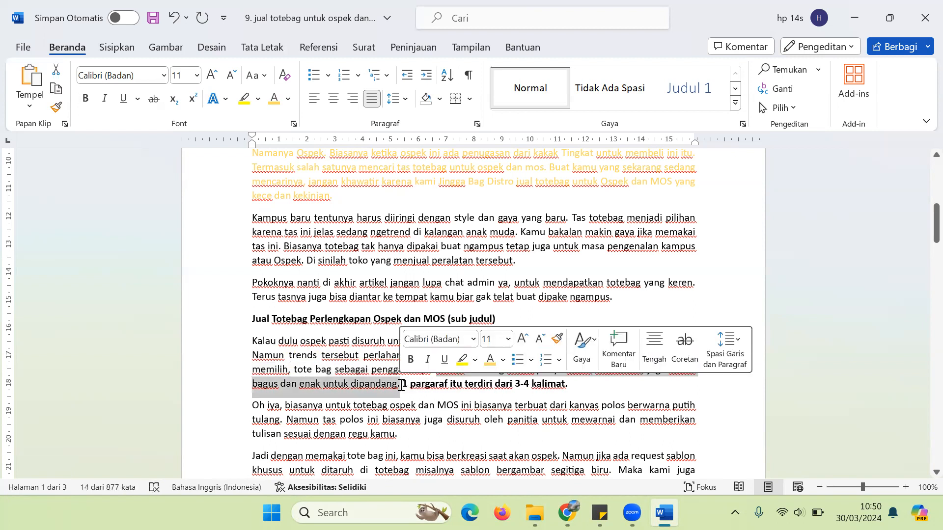
pyautogui.click(267, 399)
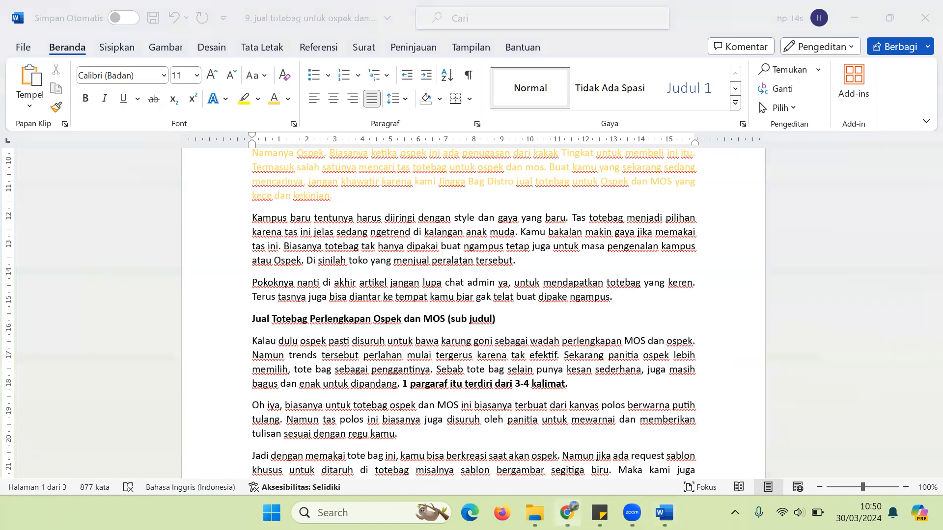
pyautogui.hotkey('alt', 'Tab')
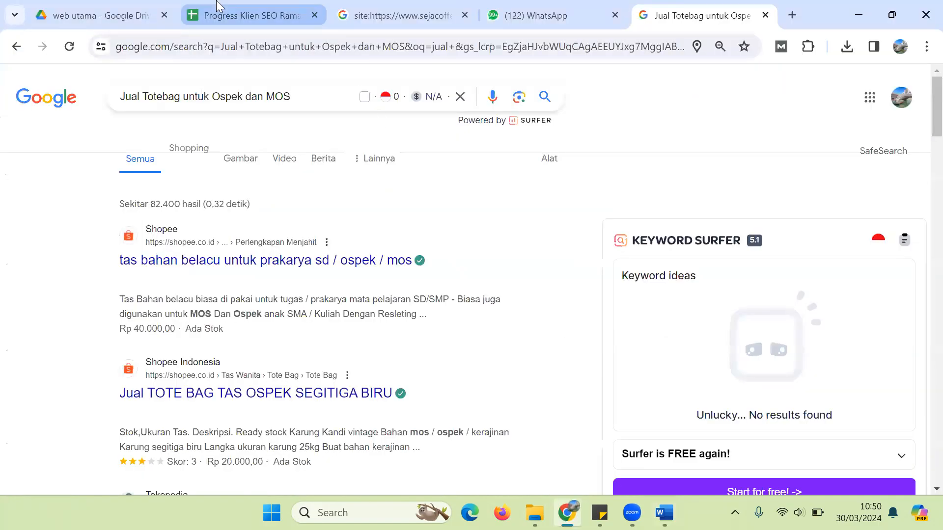
# Step: Search Drive for 'kurma' and open '5. kabira food - perbedaan kurma ajwa dan medjool'
pyautogui.click(99, 7)
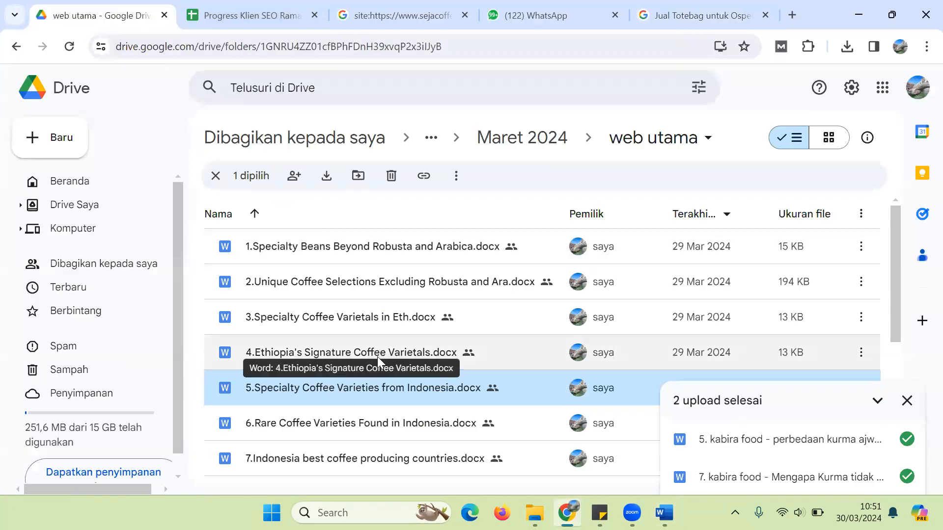
pyautogui.click(215, 176)
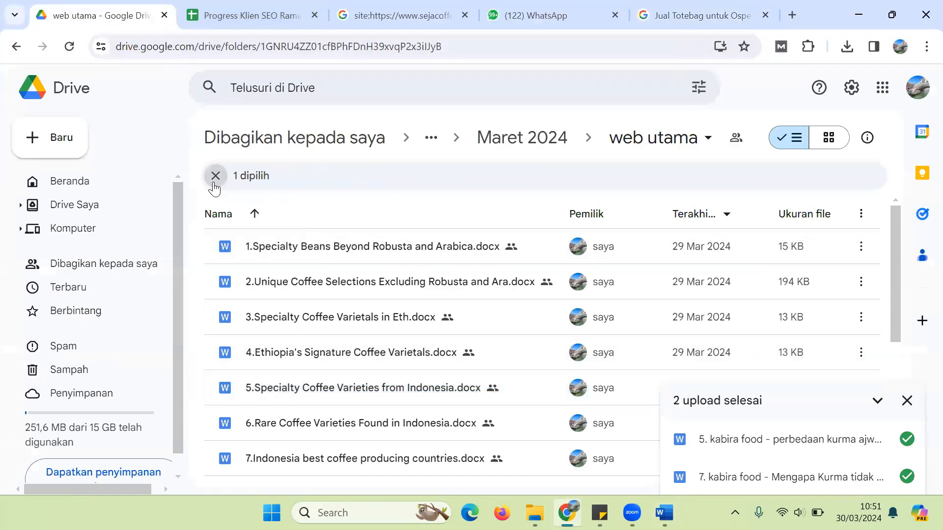
pyautogui.click(240, 105)
pyautogui.write('kurma')
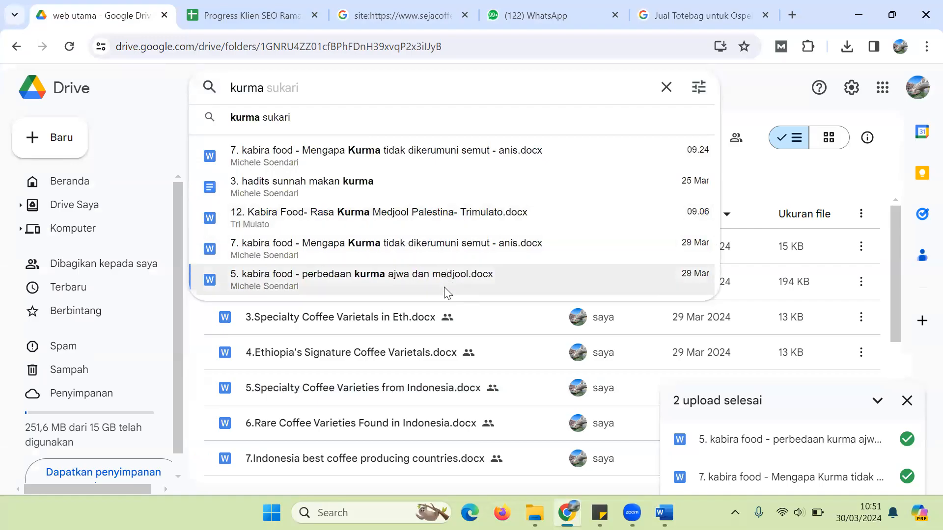
pyautogui.click(415, 283)
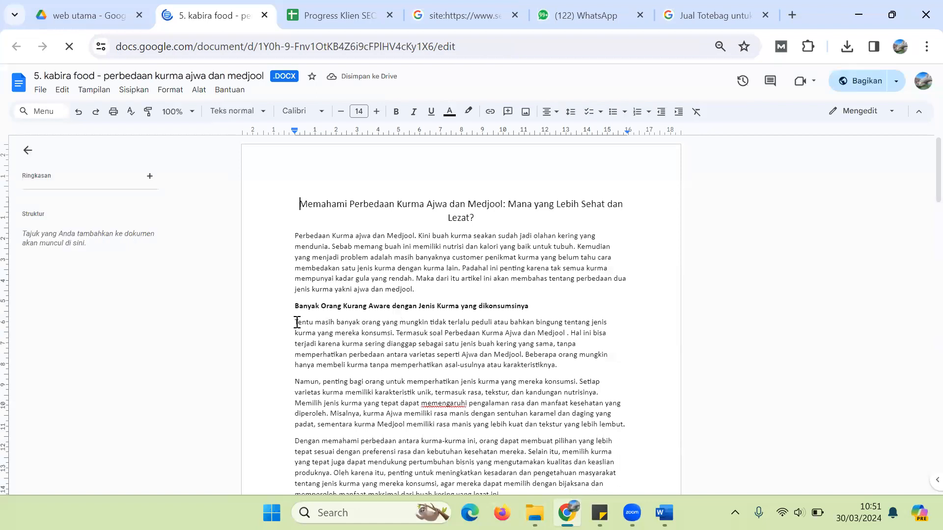
# Step: Scroll through the Ajwa–Medjool article, highlighting the opening of the 'Untuk mengatasi' paragraph
pyautogui.scroll(-3, 920, 199)
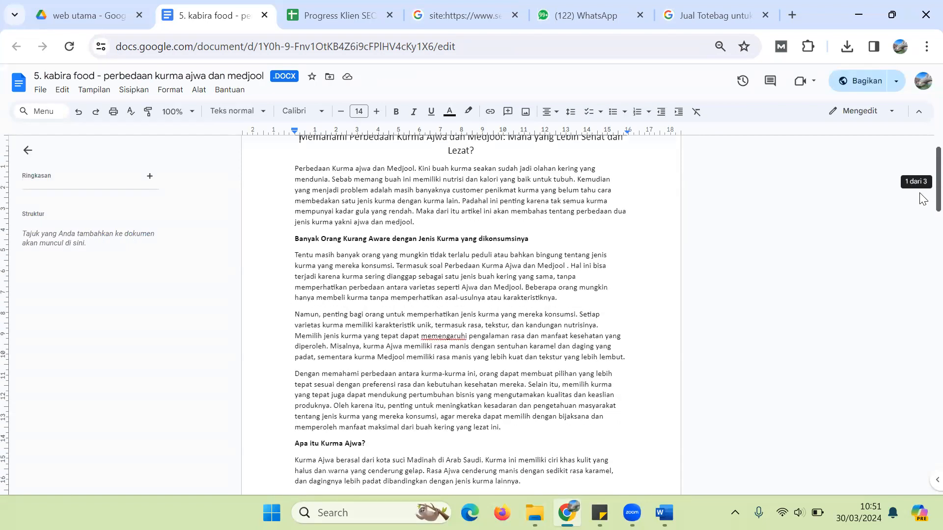
pyautogui.moveTo(920, 209); pyautogui.dragTo(920, 363)
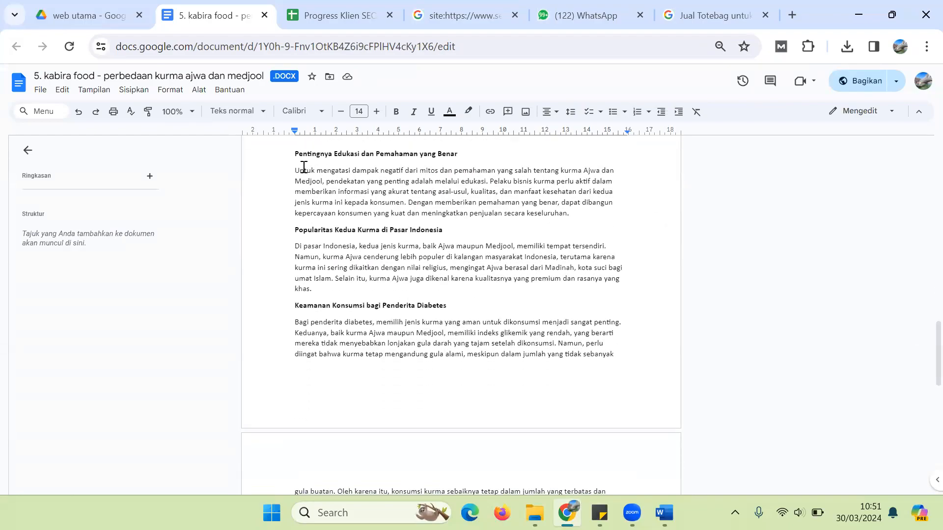
pyautogui.moveTo(295, 170); pyautogui.dragTo(488, 191)
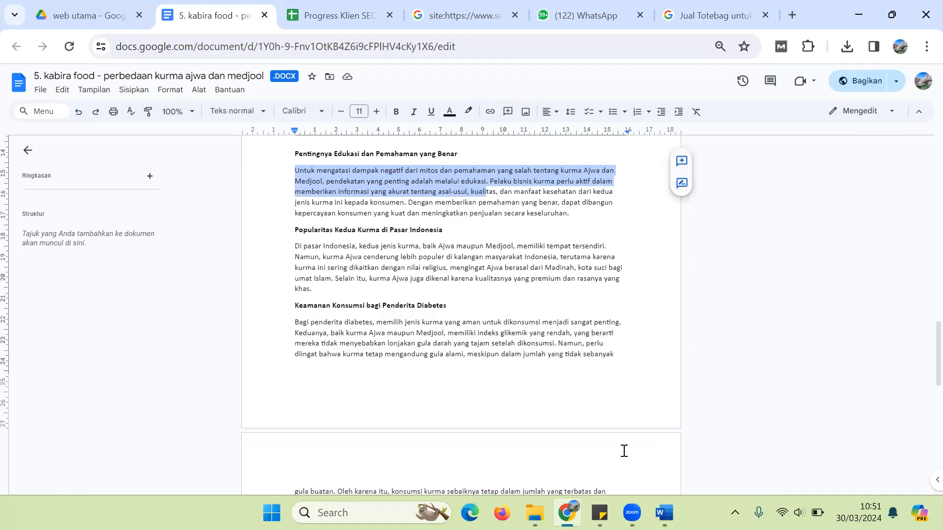
pyautogui.click(632, 513)
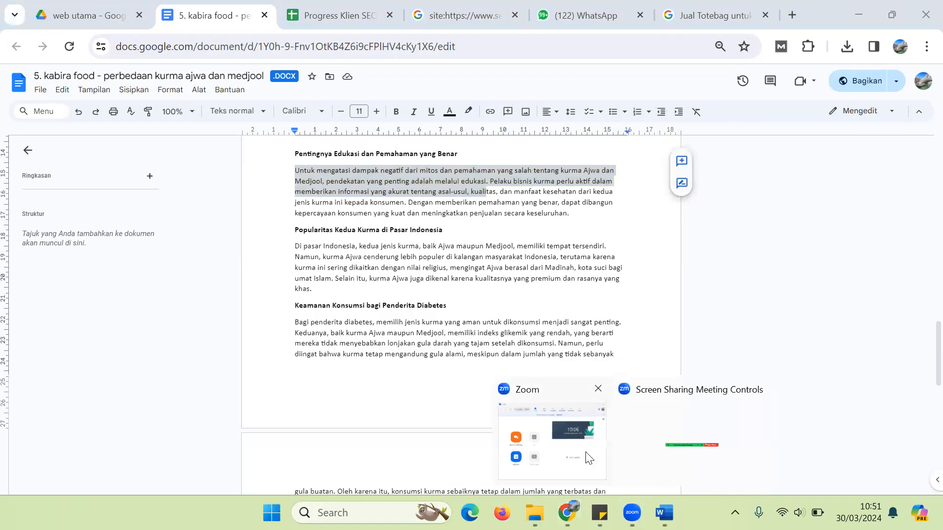
pyautogui.click(645, 453)
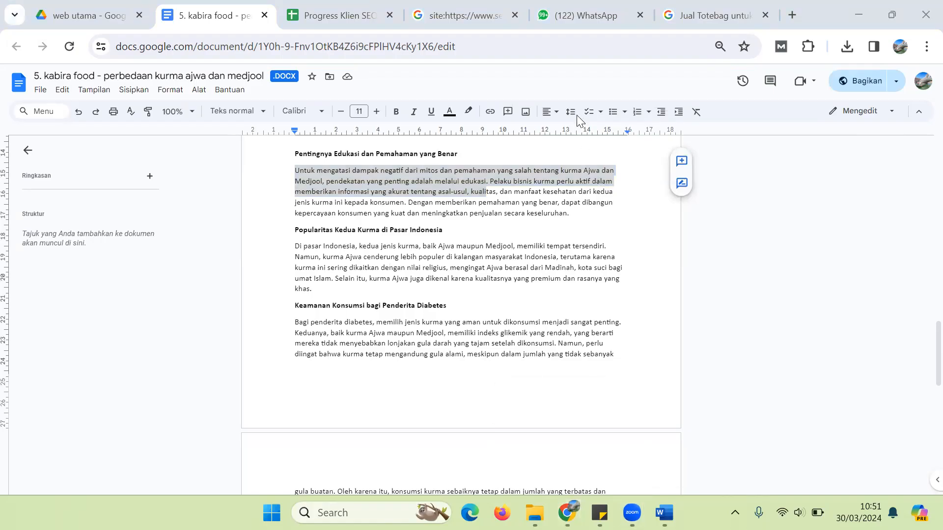
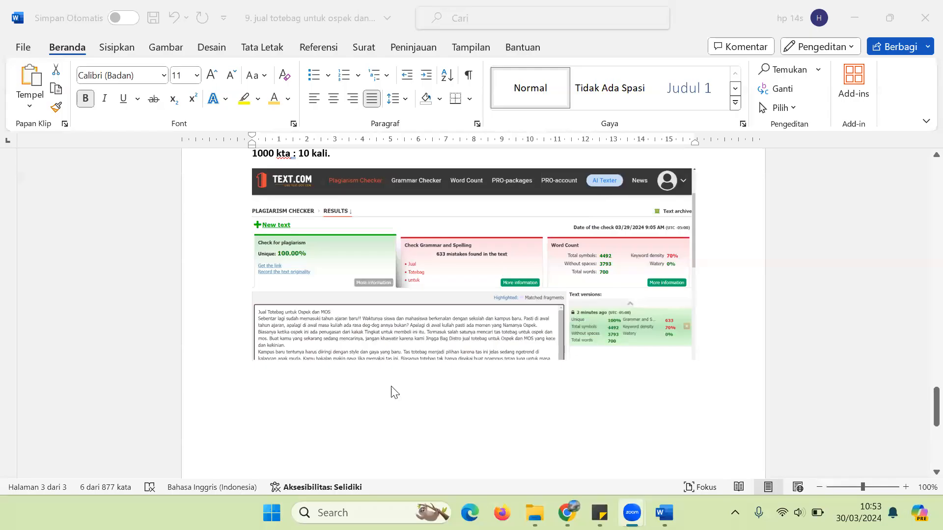
# Step: Type the title '10 Tempat Wisata di Yogya Paling Hits' on a new line below the screenshot
pyautogui.click(707, 351)
pyautogui.press('Return')
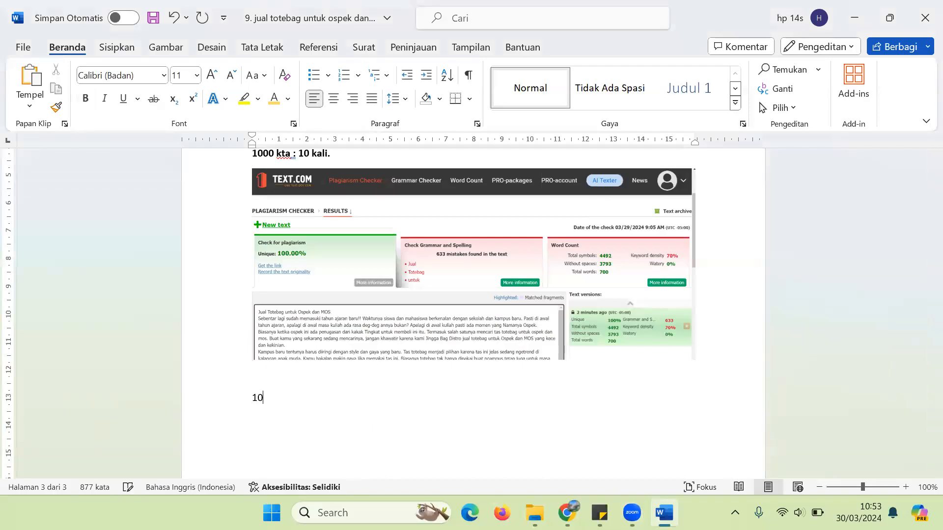
pyautogui.write('10 Tempat Wisata di Yogya')
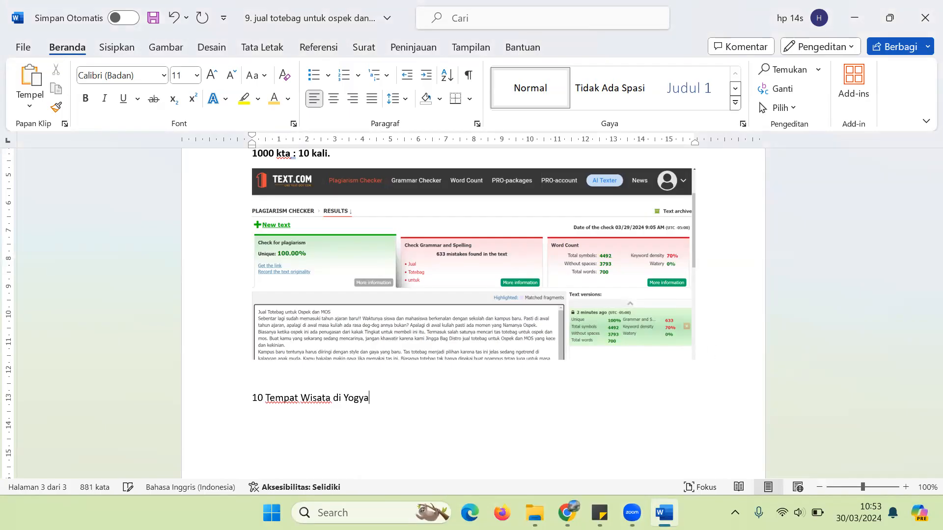
pyautogui.write(' Paling Hiys')
pyautogui.press('BackSpace')
pyautogui.write('ts')
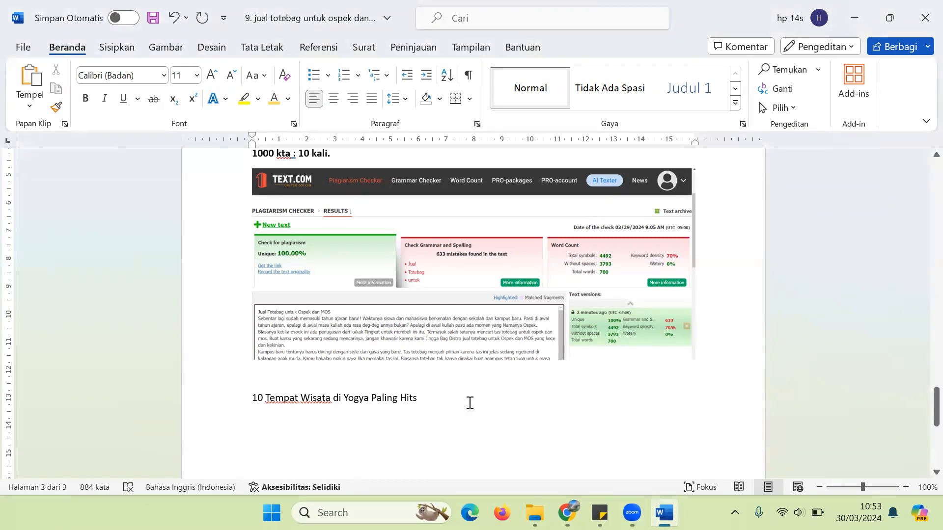
# Step: Make the title line bold and centred
pyautogui.doubleClick(354, 397)
pyautogui.tripleClick(354, 397)
pyautogui.hotkey('ctrl', 'b')
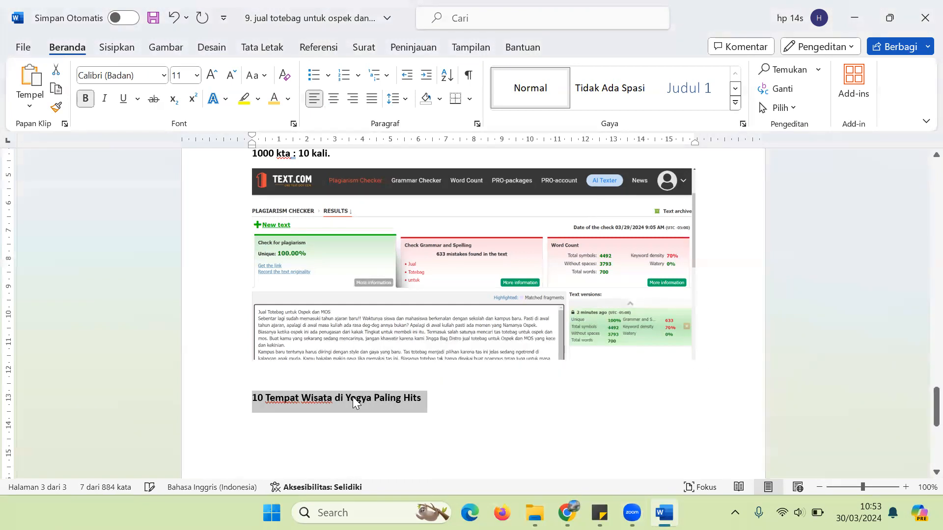
pyautogui.click(273, 438)
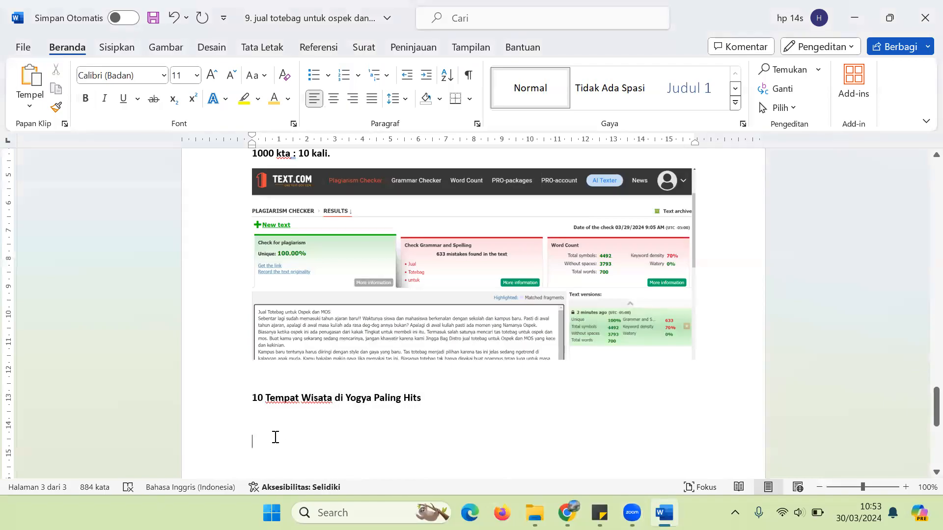
pyautogui.tripleClick(339, 400)
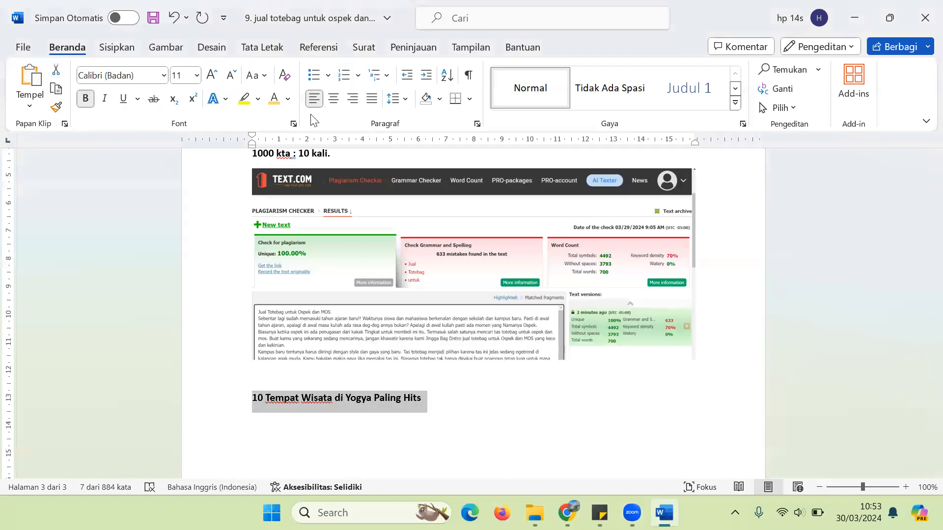
pyautogui.click(334, 98)
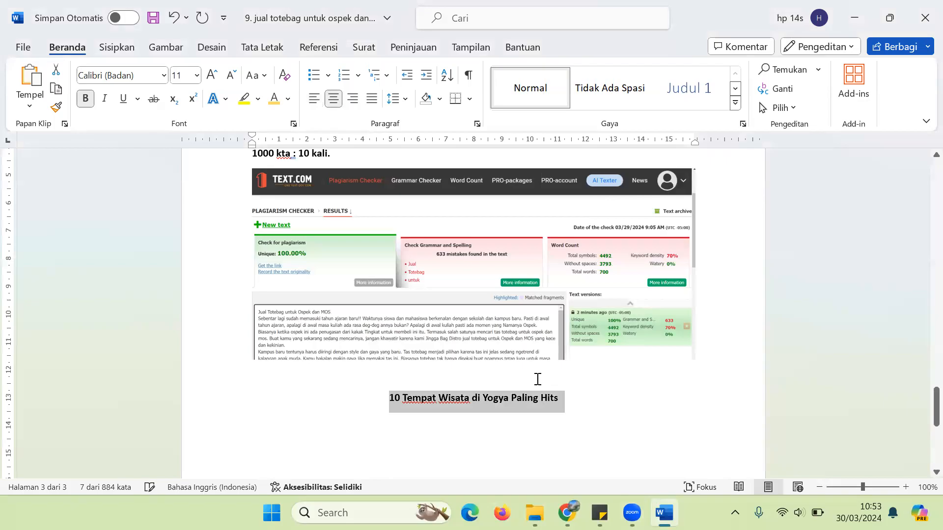
# Step: Start a justified line below the title and select the title words after the number
pyautogui.click(582, 414)
pyautogui.press('Return')
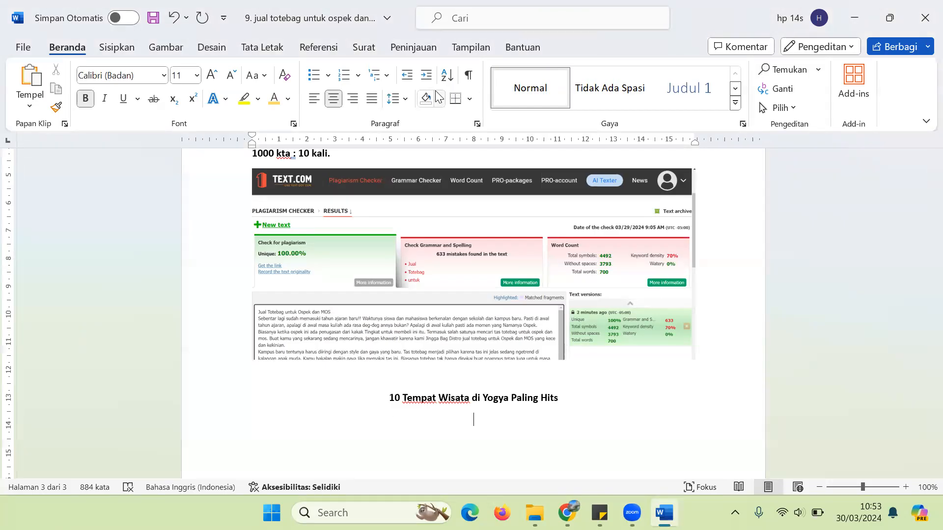
pyautogui.click(371, 99)
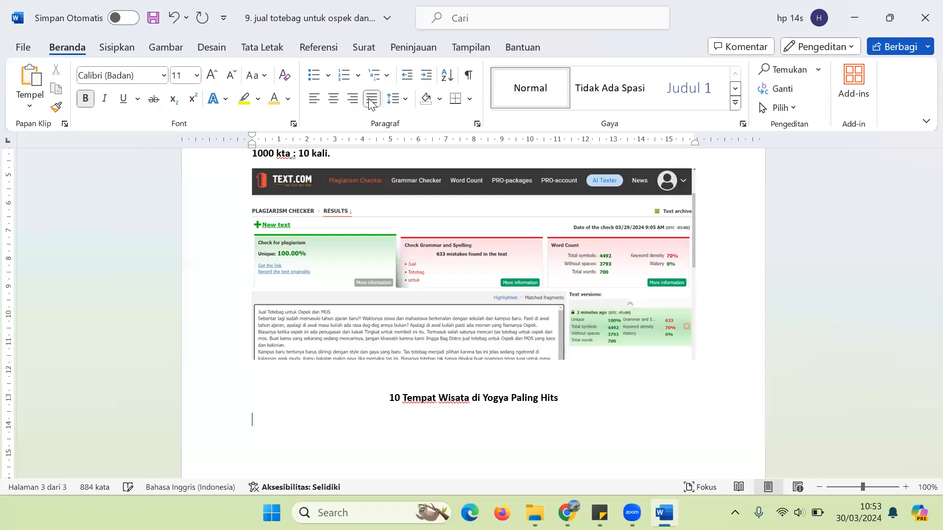
pyautogui.moveTo(404, 397); pyautogui.dragTo(550, 403)
pyautogui.hotkey('ctrl', 'c')
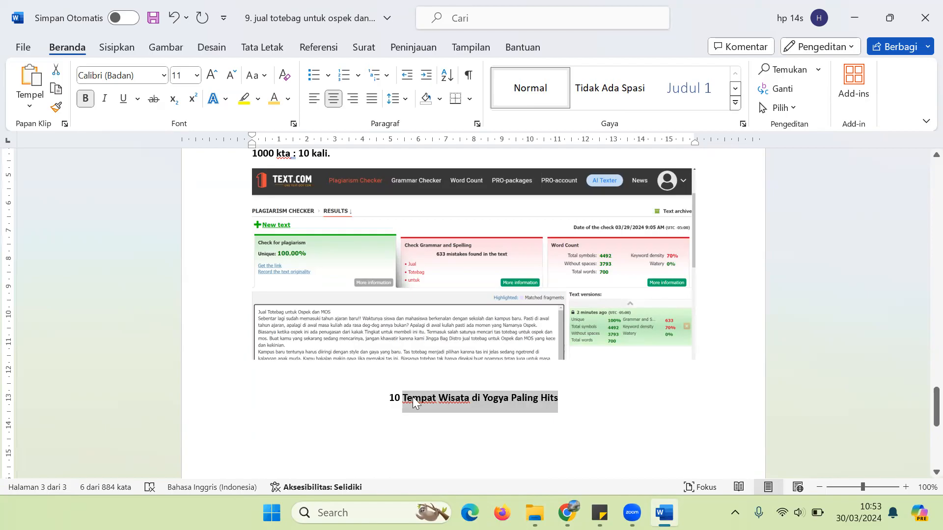
# Step: Search the web for 'keyword tool io' and open the Keyword Tool site
pyautogui.click(568, 514)
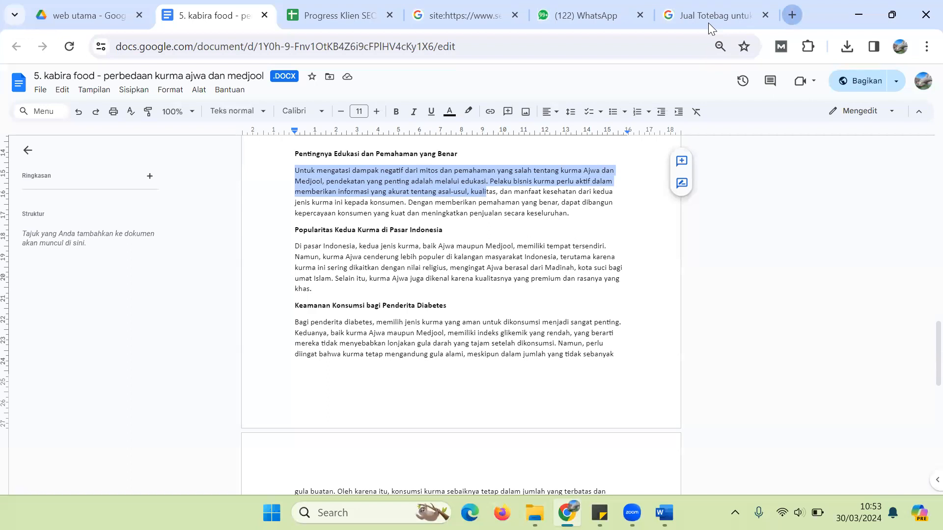
pyautogui.hotkey('ctrl', 't')
pyautogui.write('keyword tool io')
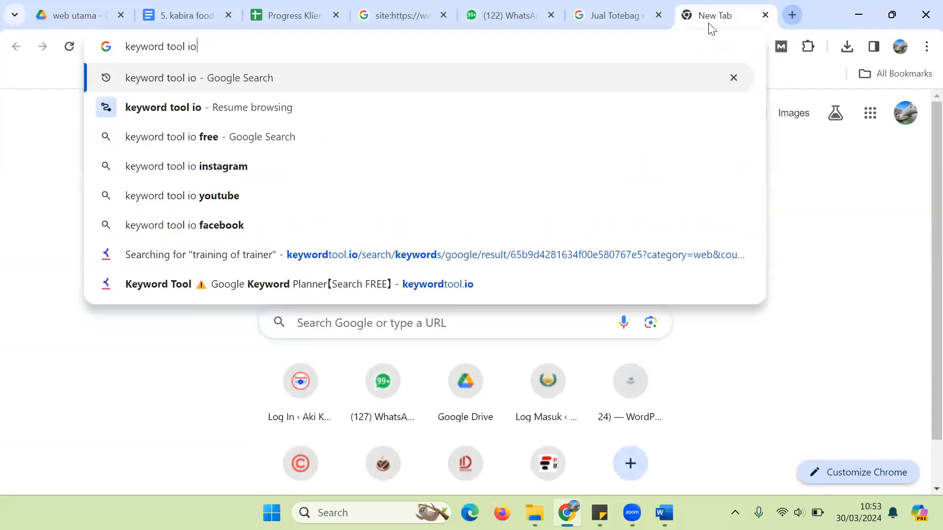
pyautogui.press('Return')
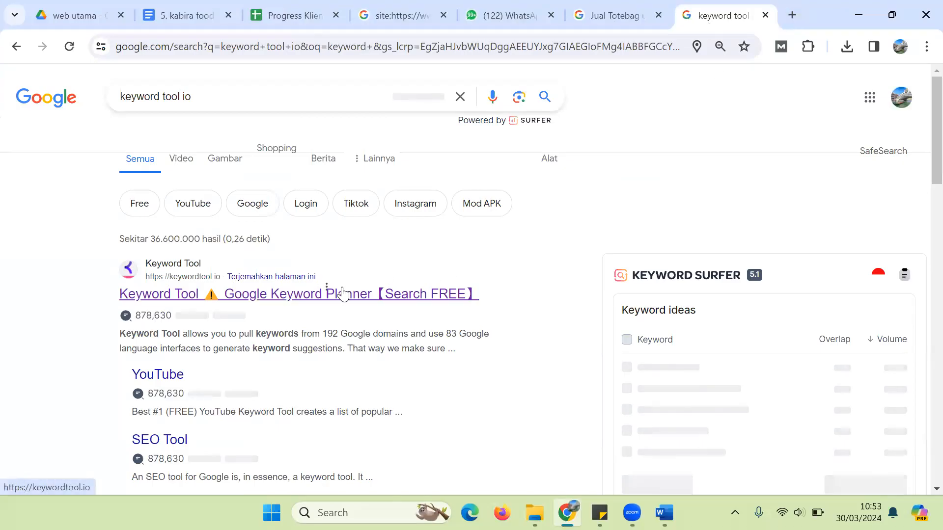
pyautogui.click(301, 296)
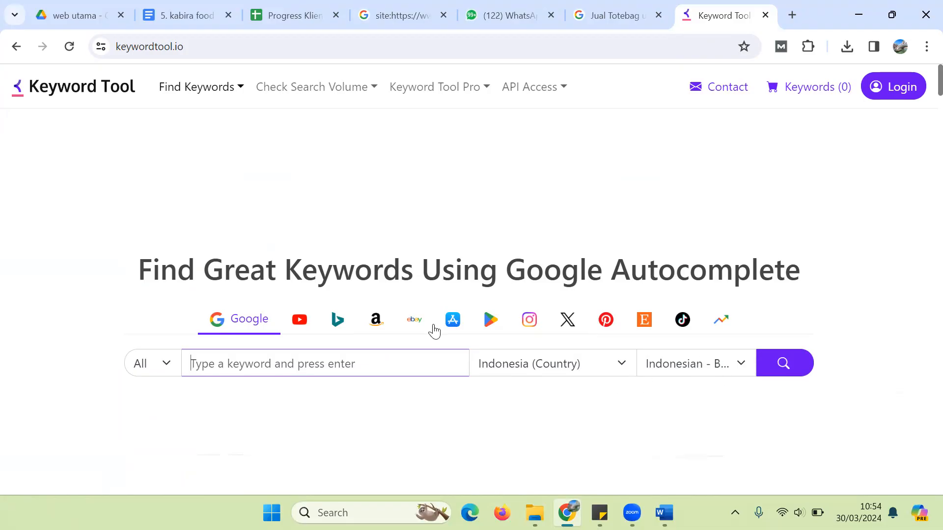
# Step: Get keyword suggestions for the pasted title 'tempat wisata di yogya paling hits' and review them
pyautogui.click(224, 369)
pyautogui.hotkey('ctrl', 'v')
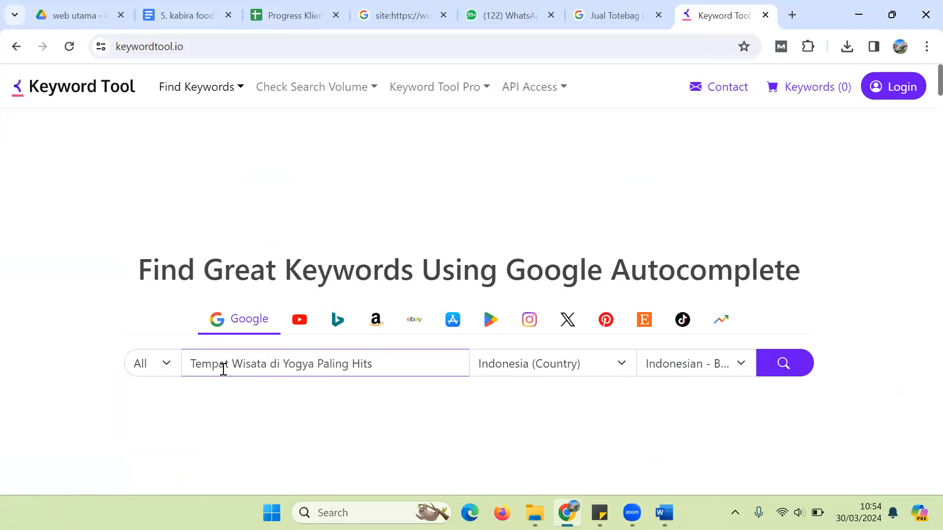
pyautogui.press('Return')
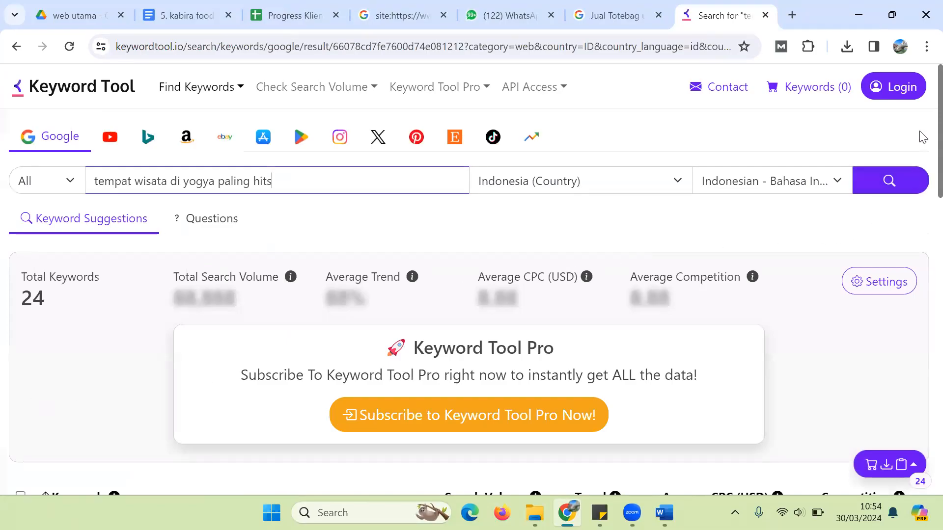
pyautogui.scroll(-8, 922, 195)
pyautogui.scroll(-7, 921, 263)
pyautogui.scroll(3, 921, 344)
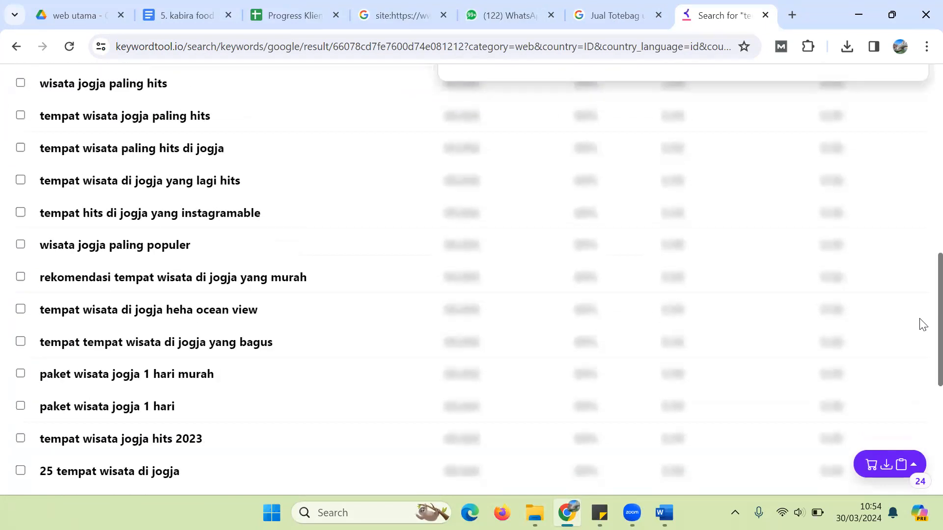
pyautogui.scroll(12, 921, 246)
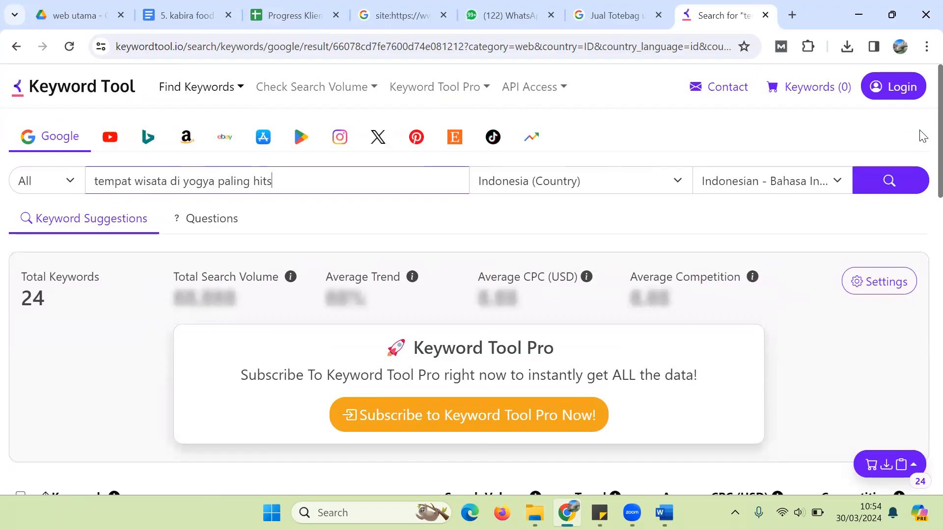
pyautogui.scroll(-13, 921, 230)
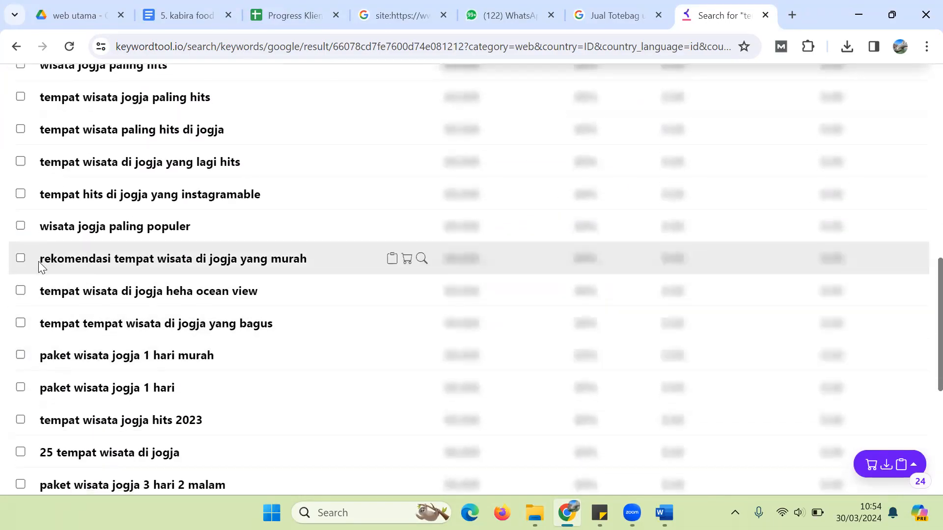
# Step: Copy the suggestion 'wisata jogja paling populer' and return to Word
pyautogui.moveTo(38, 261); pyautogui.dragTo(271, 283)
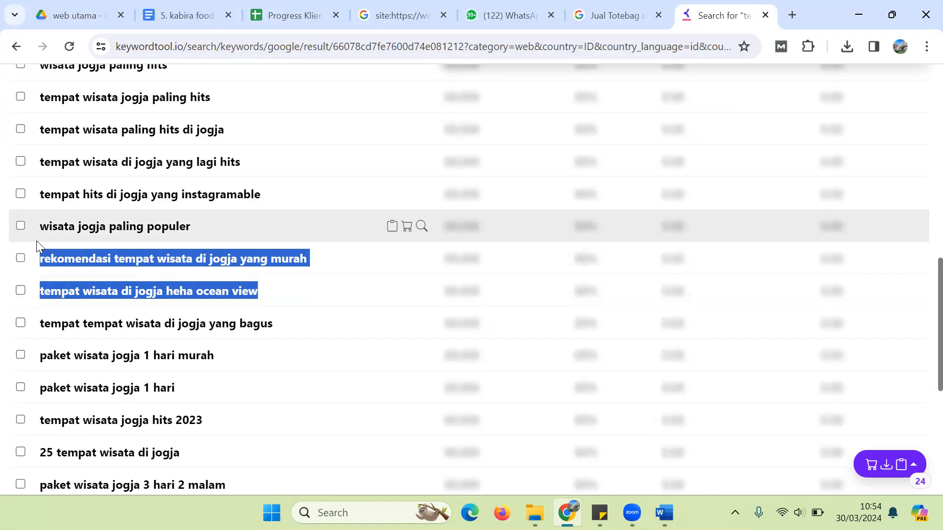
pyautogui.moveTo(33, 229); pyautogui.dragTo(200, 234)
pyautogui.hotkey('ctrl', 'c')
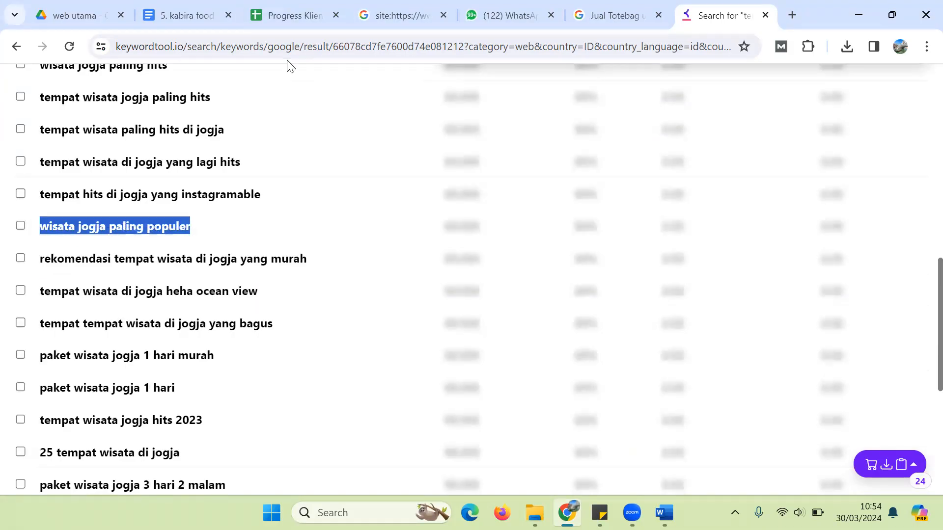
pyautogui.click(664, 512)
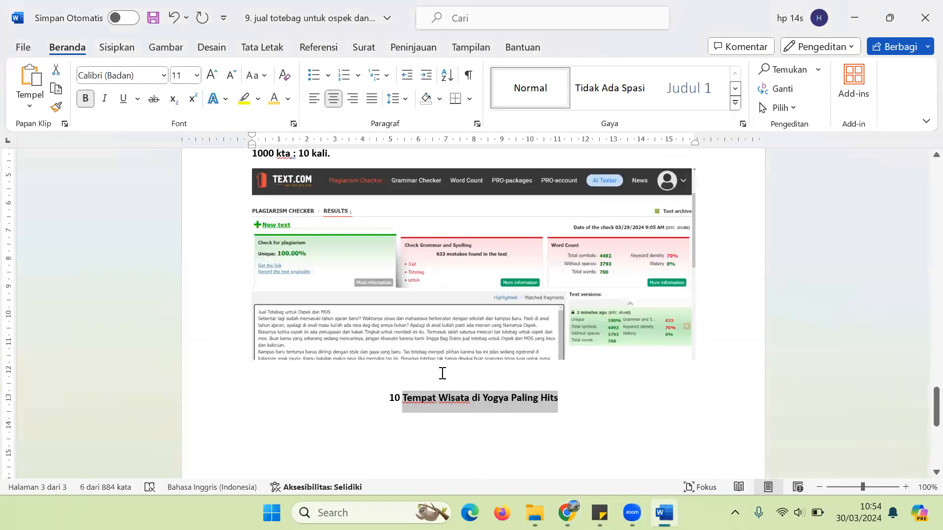
# Step: Paste 'wisata jogja paling populer' below the title and capitalise it to 'Wisata Jogja Paling Populer'
pyautogui.click(346, 434)
pyautogui.hotkey('ctrl', 'v')
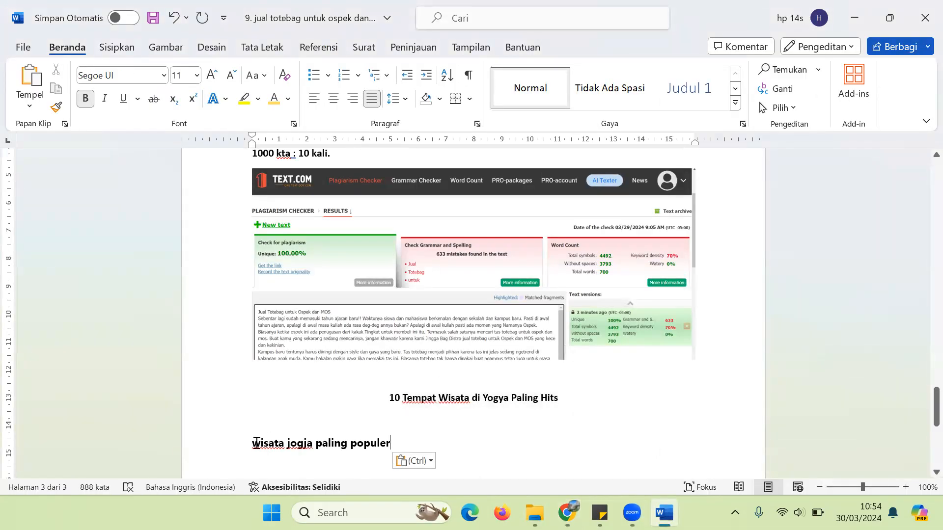
pyautogui.click(257, 442)
pyautogui.press('BackSpace')
pyautogui.write('W')
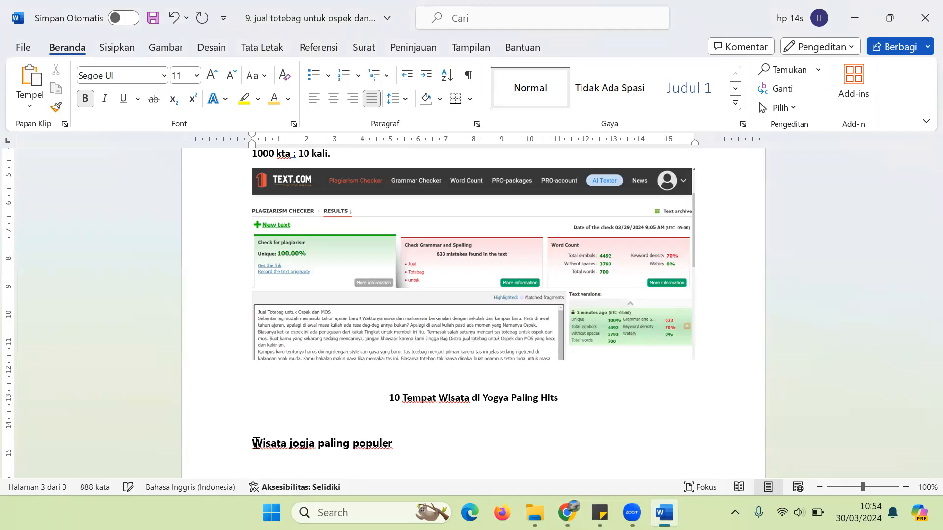
pyautogui.press('BackSpace')
pyautogui.write('J')
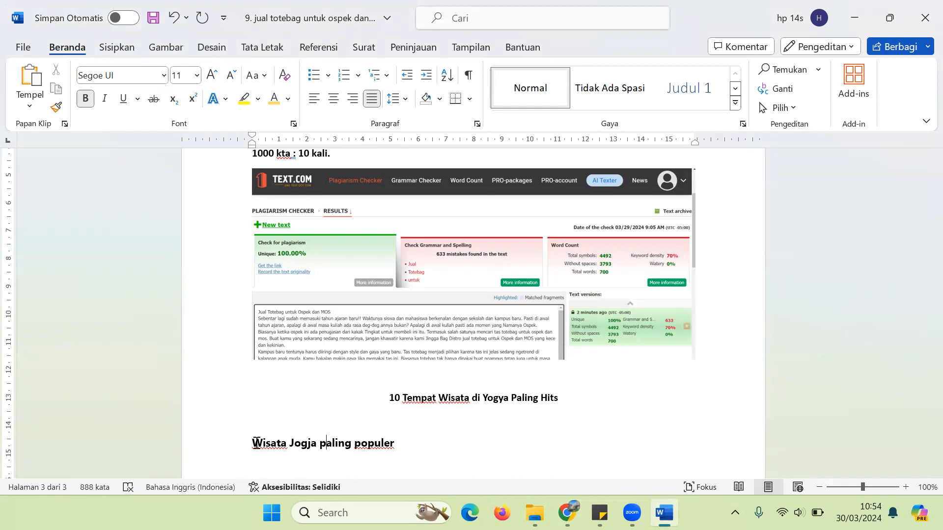
pyautogui.press('BackSpace')
pyautogui.write('P')
pyautogui.click(360, 443)
pyautogui.press('BackSpace')
pyautogui.write('P')
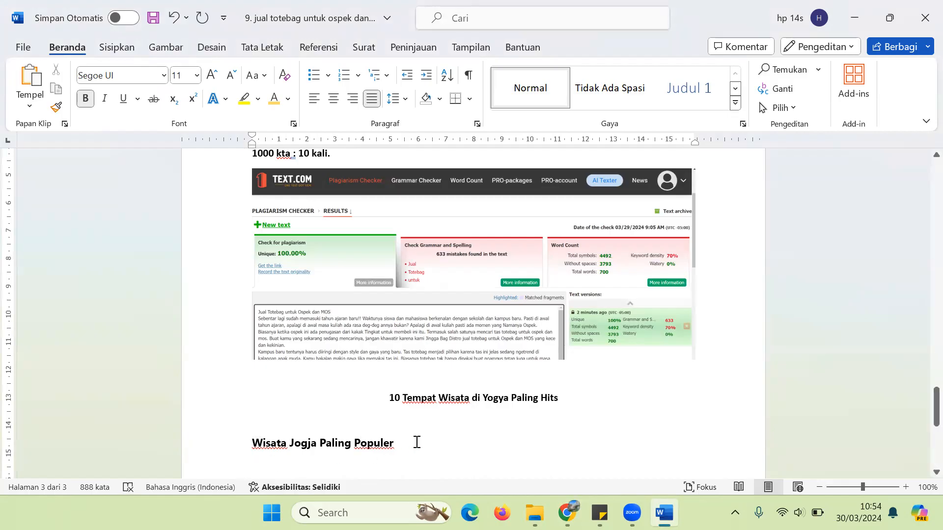
pyautogui.press('Return')
pyautogui.press('Return')
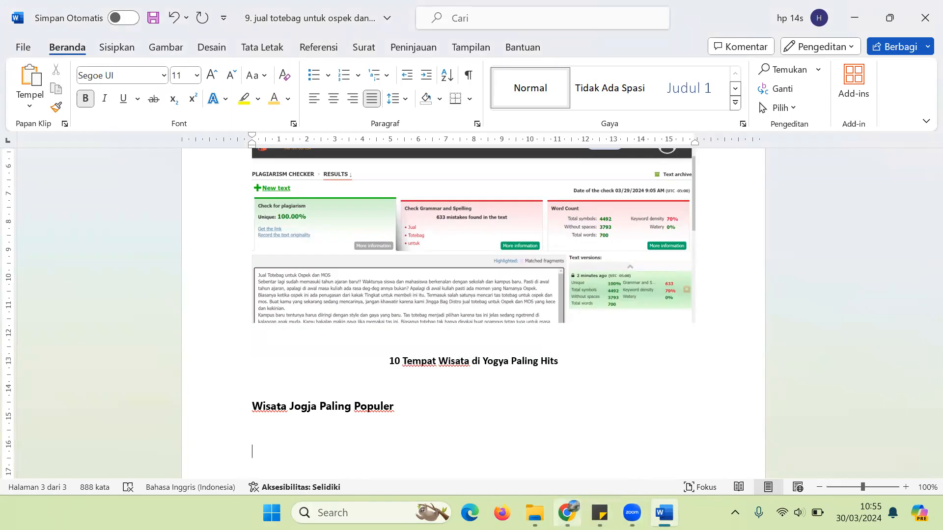
pyautogui.click(567, 513)
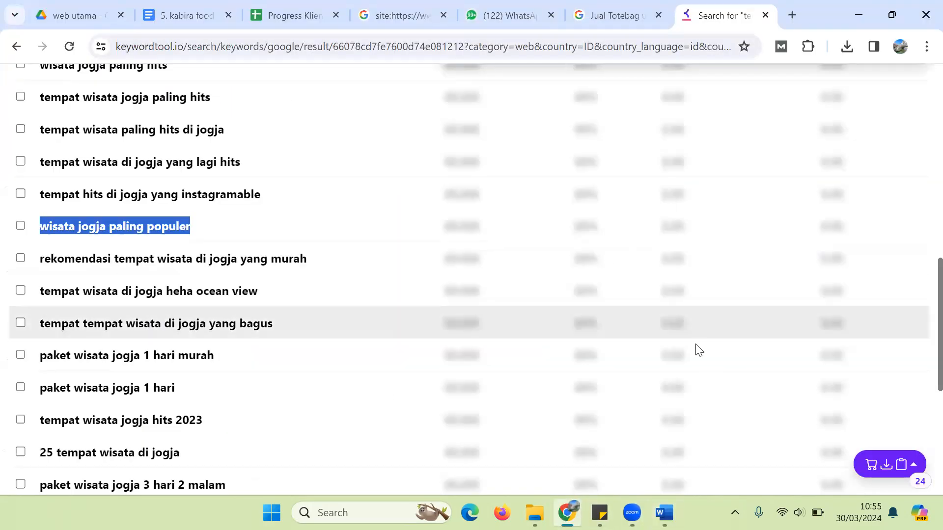
pyautogui.scroll(-5, 921, 284)
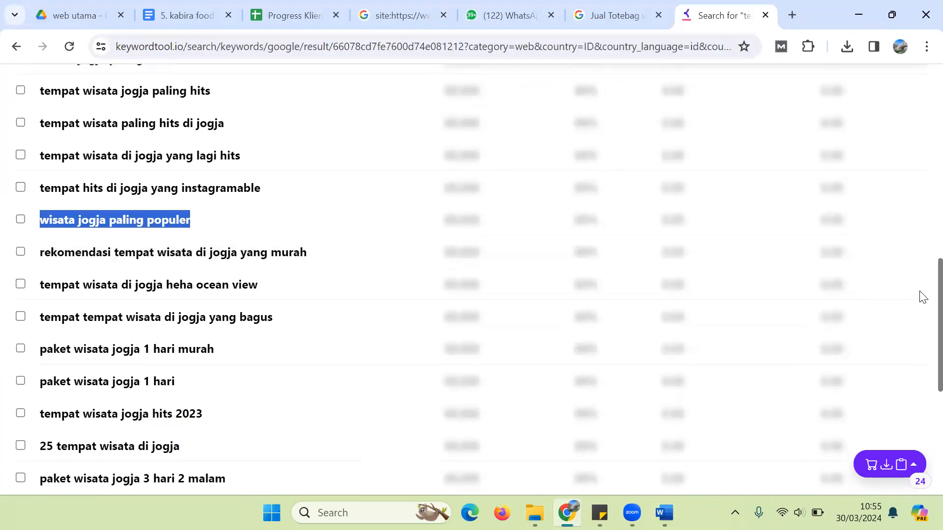
pyautogui.scroll(-1, 922, 356)
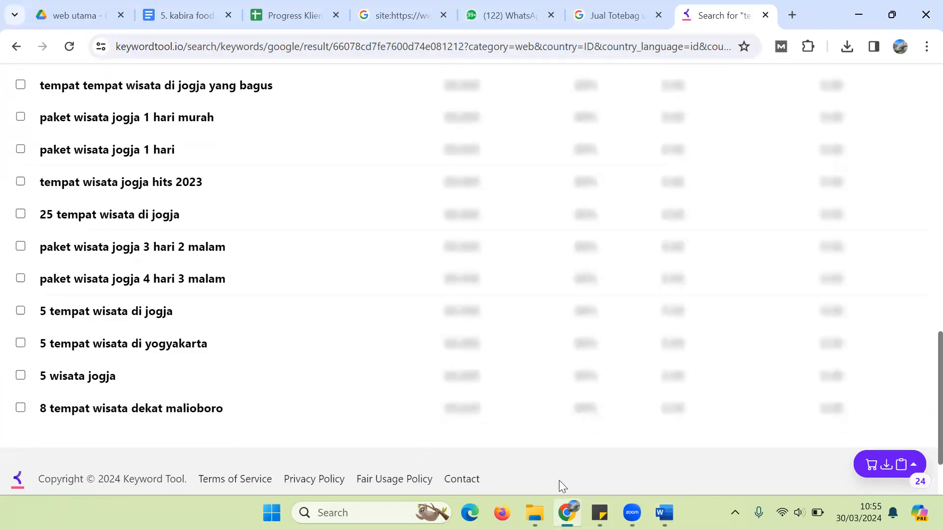
pyautogui.click(664, 512)
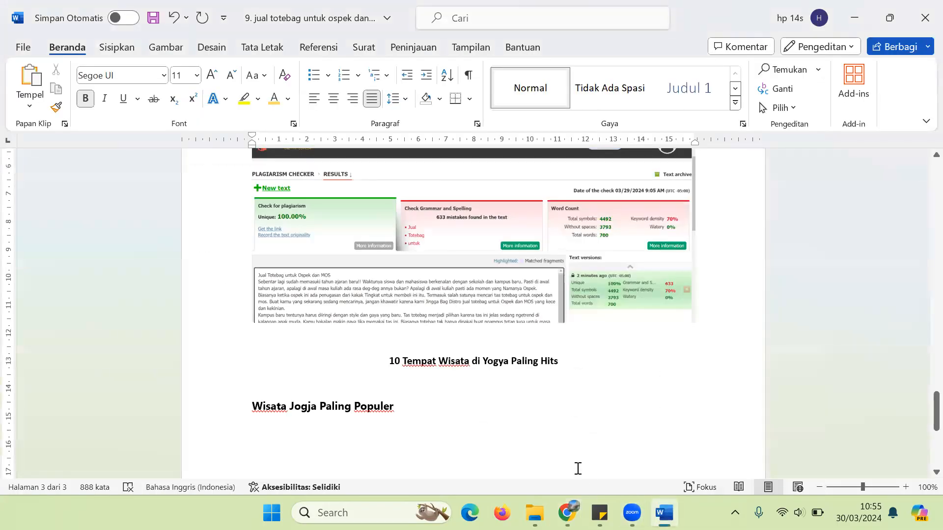
# Step: Type 'Tempat Wisata Dekatt Malioboro' below the first subheading, rechecking Keyword Tool
pyautogui.write('Tempat Wis')
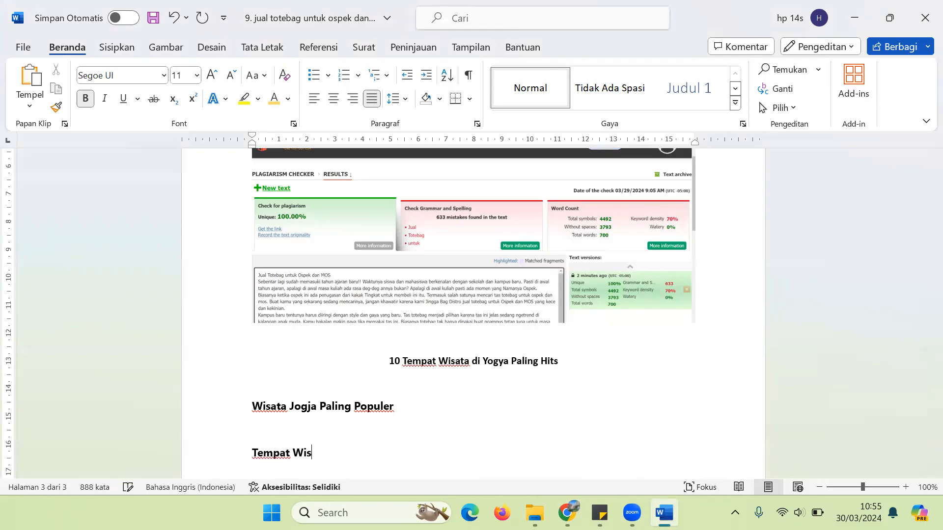
pyautogui.write('ata Dekatt ')
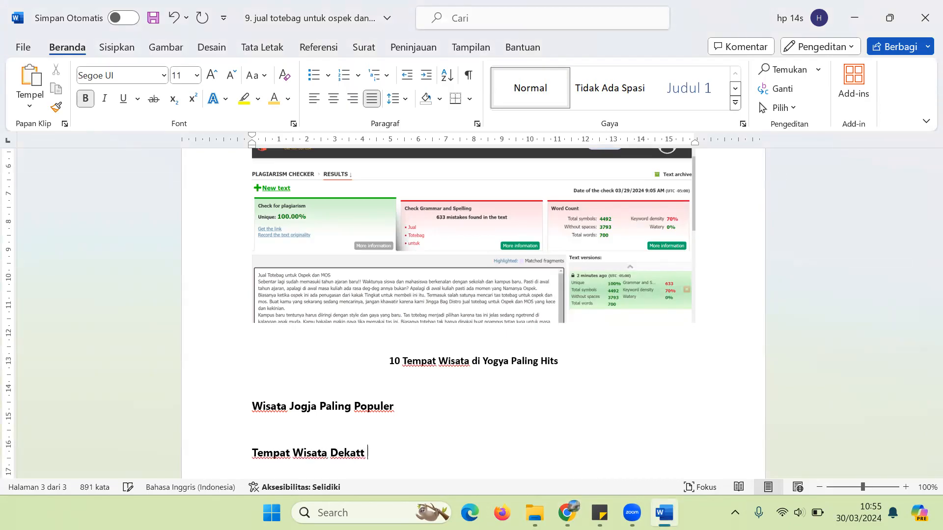
pyautogui.write('Malioboro')
pyautogui.press('Return')
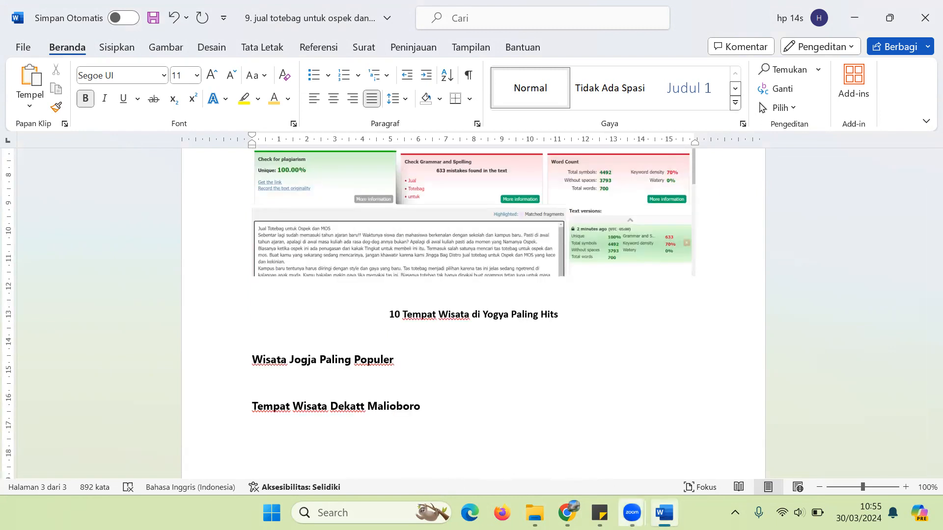
pyautogui.click(567, 513)
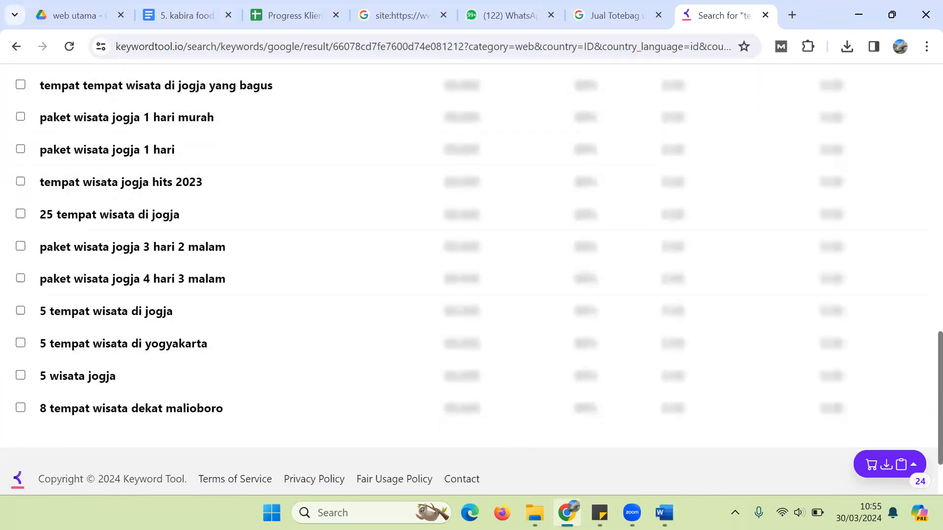
pyautogui.click(664, 512)
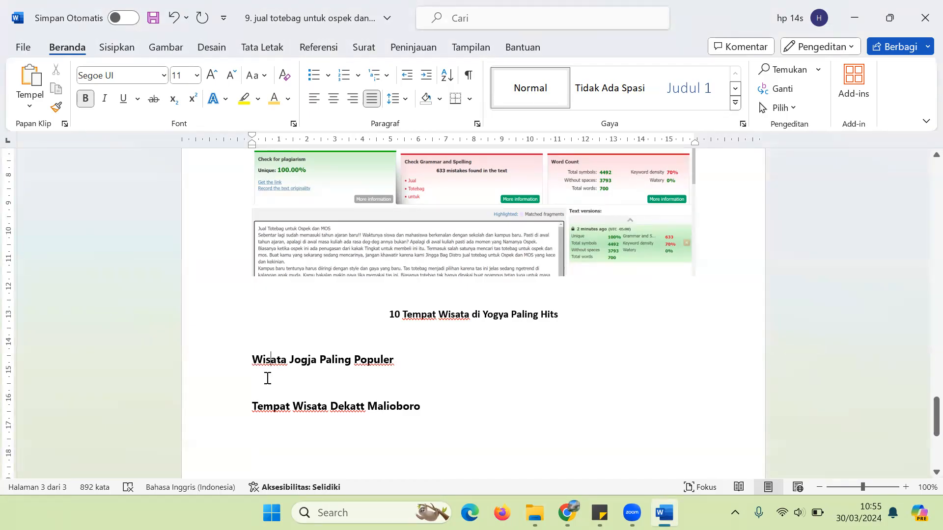
# Step: Number Malioboro, Pantai Parangtritis, Jogja Bay and Candi Prambanan under the first subheading
pyautogui.write('1. ')
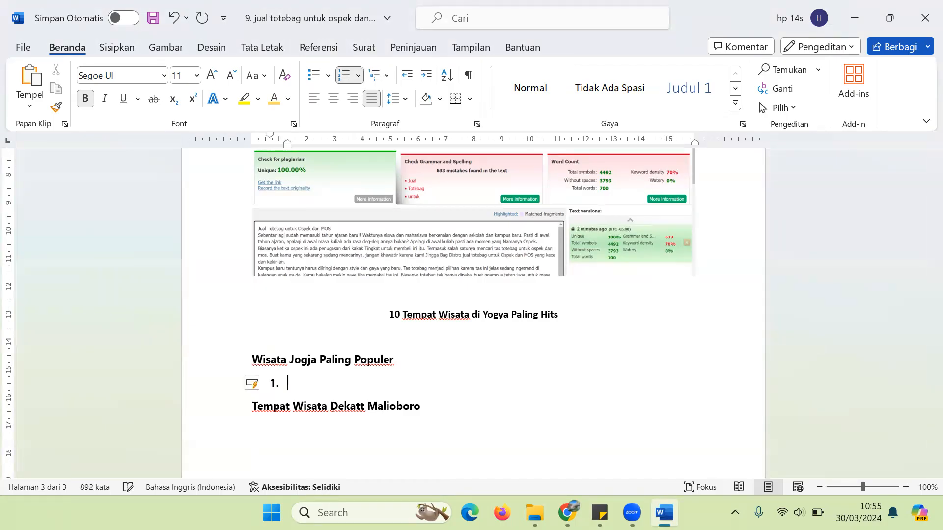
pyautogui.write('Maliooroboro')
pyautogui.write('ap')
pyautogui.press('BackSpace')
pyautogui.press('BackSpace')
pyautogui.write('Pantai Pea')
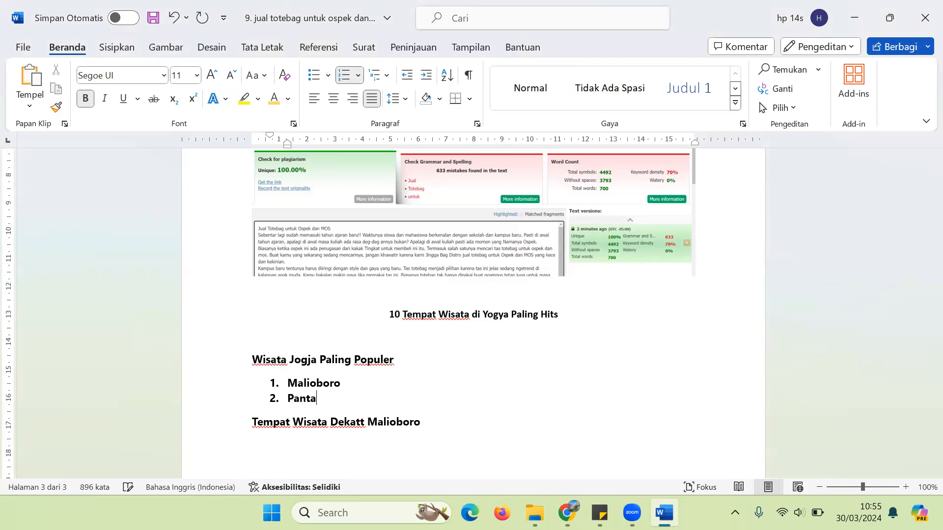
pyautogui.press('BackSpace')
pyautogui.press('BackSpace')
pyautogui.write('arangtrisi')
pyautogui.press('BackSpace')
pyautogui.press('BackSpace')
pyautogui.write('tis')
pyautogui.press('Return')
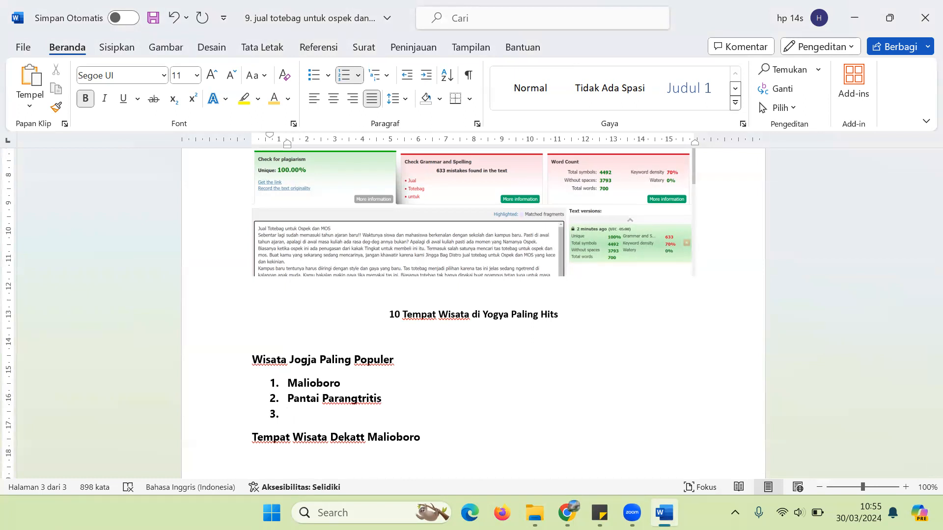
pyautogui.write('Jogja Bay')
pyautogui.press('Return')
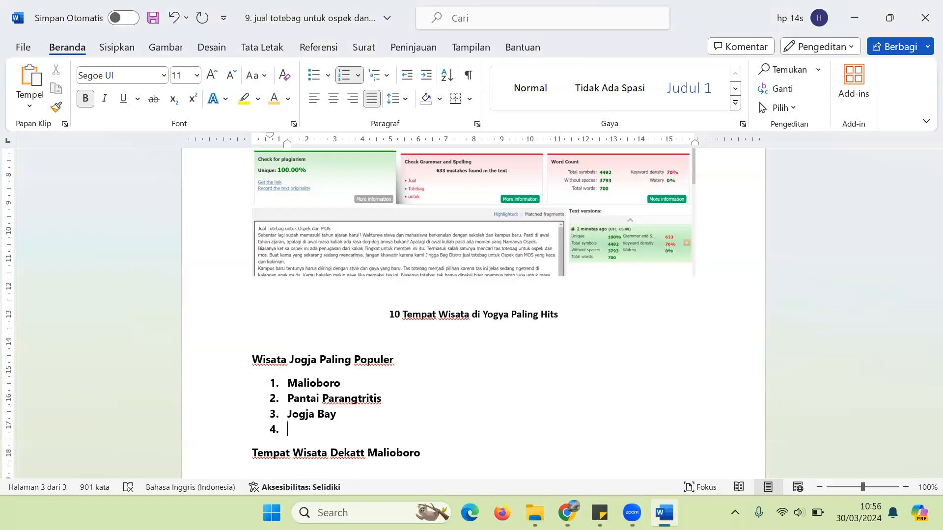
pyautogui.write('Candi Prambanan')
# Step: Insert blank spacer lines between the four numbered attractions
pyautogui.press('Up')
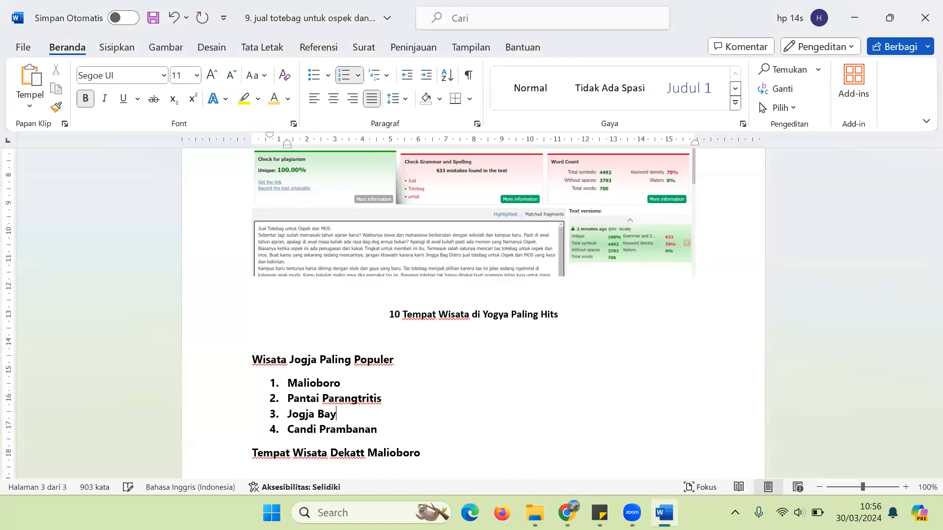
pyautogui.press('Return')
pyautogui.press('BackSpace')
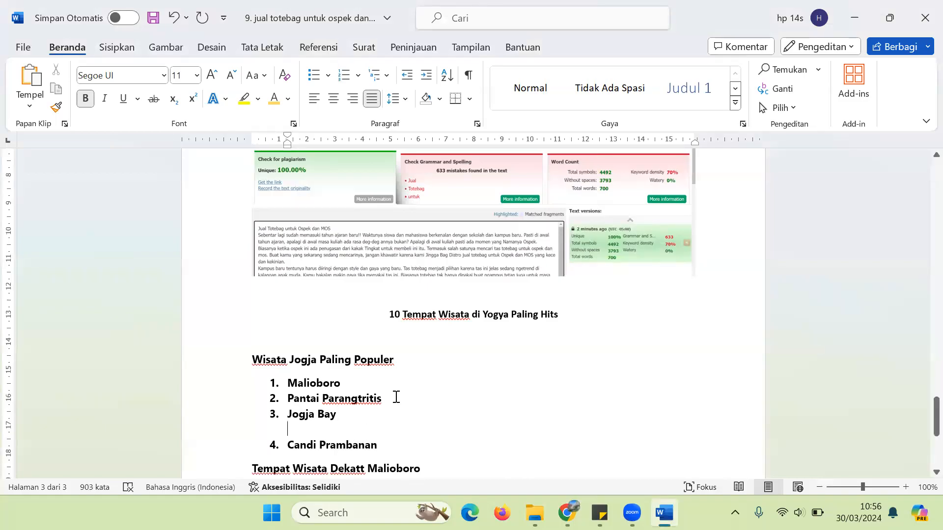
pyautogui.click(396, 397)
pyautogui.press('Return')
pyautogui.press('BackSpace')
pyautogui.press('Left')
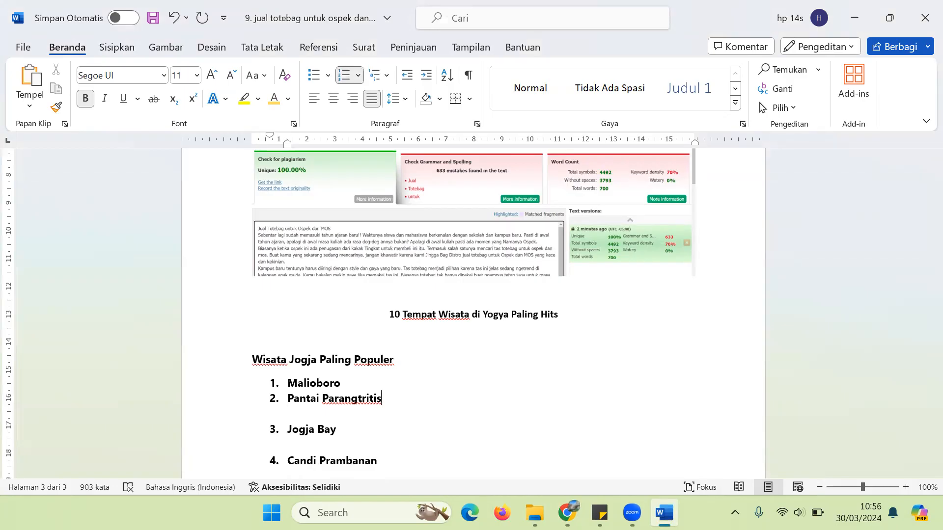
pyautogui.press('Return')
pyautogui.press('BackSpace')
pyautogui.press('Down')
pyautogui.press('Down')
pyautogui.press('Down')
pyautogui.press('Down')
pyautogui.press('Down')
pyautogui.press('Down')
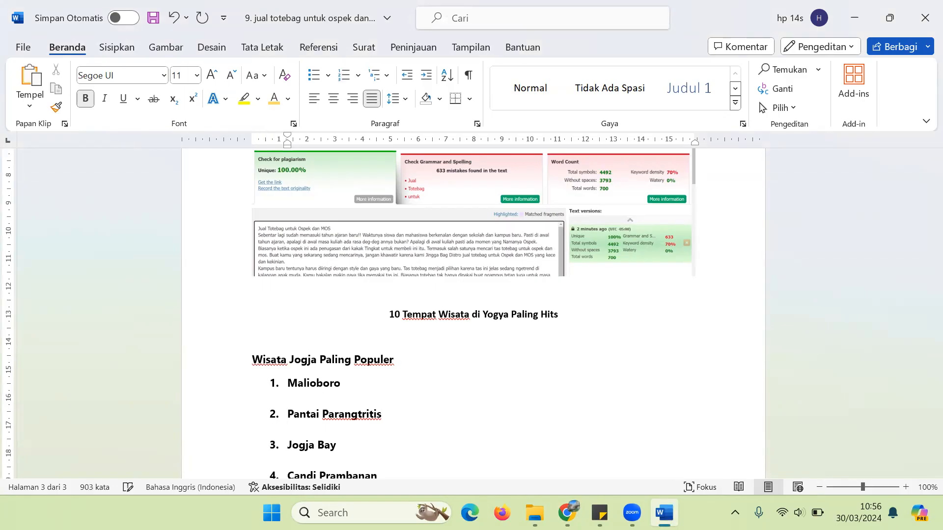
pyautogui.press('Down')
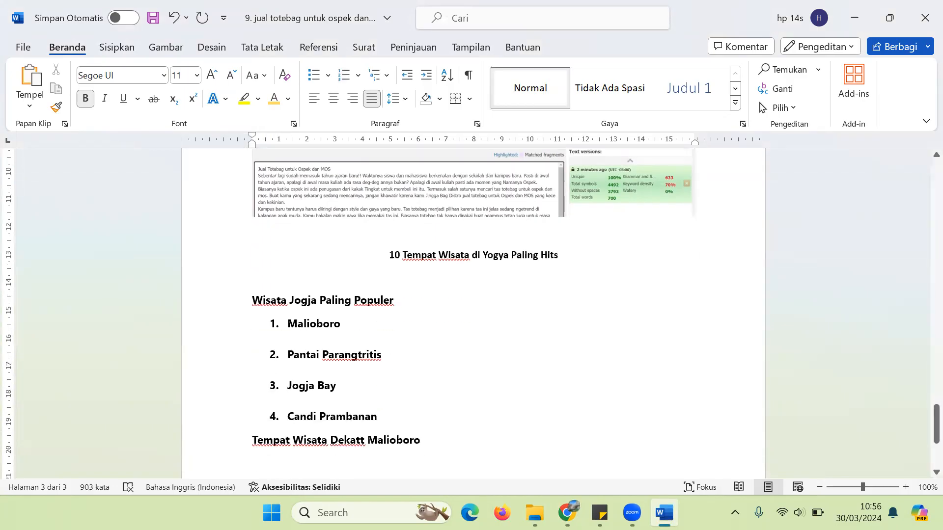
# Step: Fix 'Dekatt' to 'Dekat', number Keraton Jogja, Masjid Agung Jogja, Taman Pintar, and copy the first subheading
pyautogui.click(361, 441)
pyautogui.press('BackSpace')
pyautogui.press('Down')
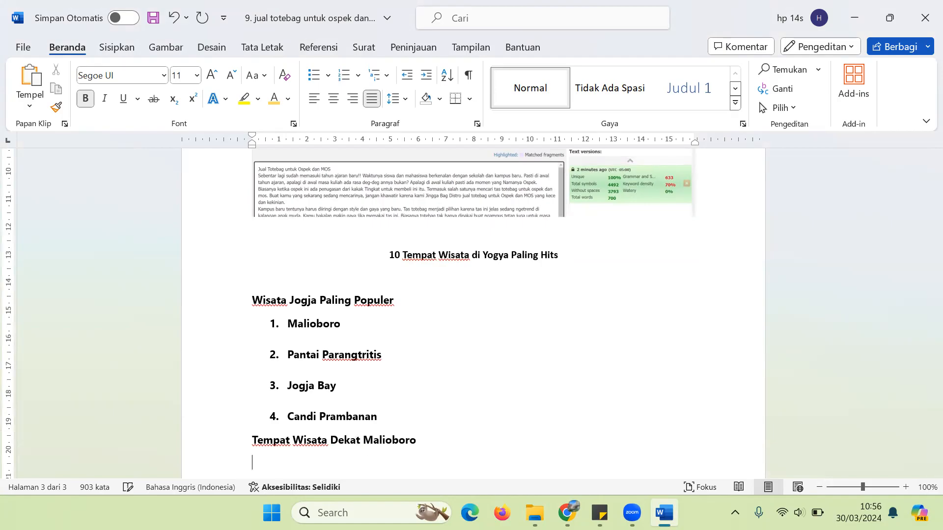
pyautogui.write('1. Keraton Jogja')
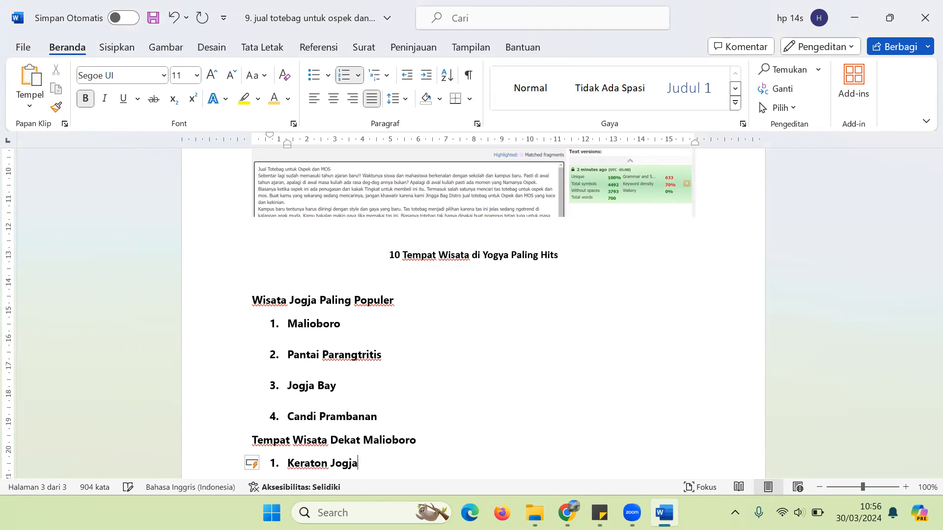
pyautogui.press('Return')
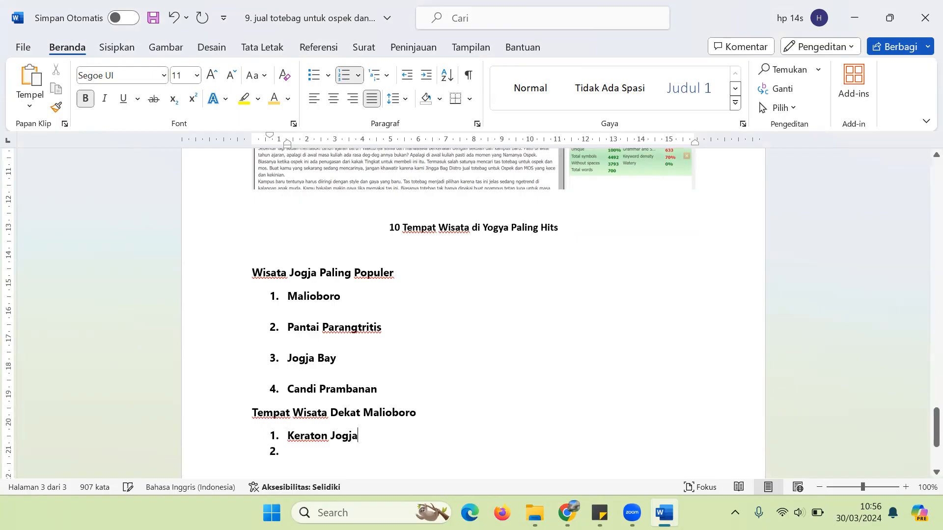
pyautogui.write('Masj')
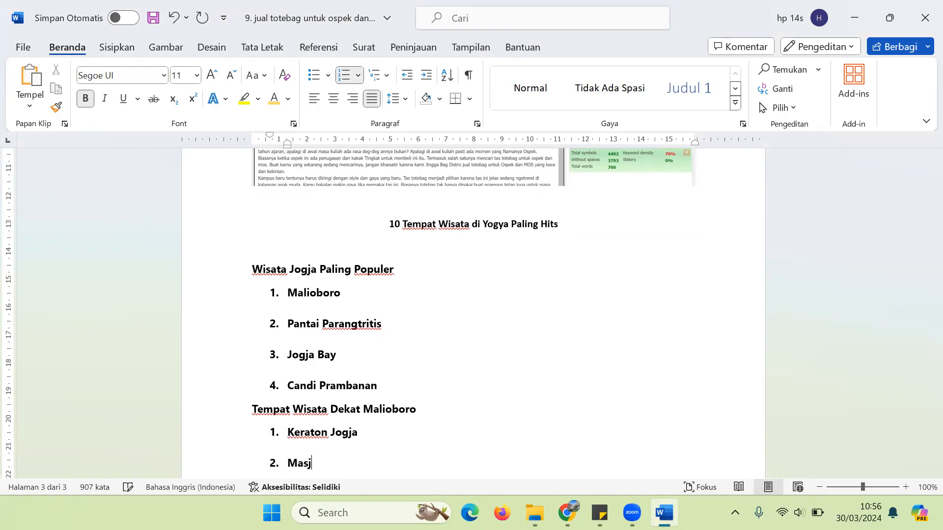
pyautogui.write('id Agung Jogja')
pyautogui.press('Return')
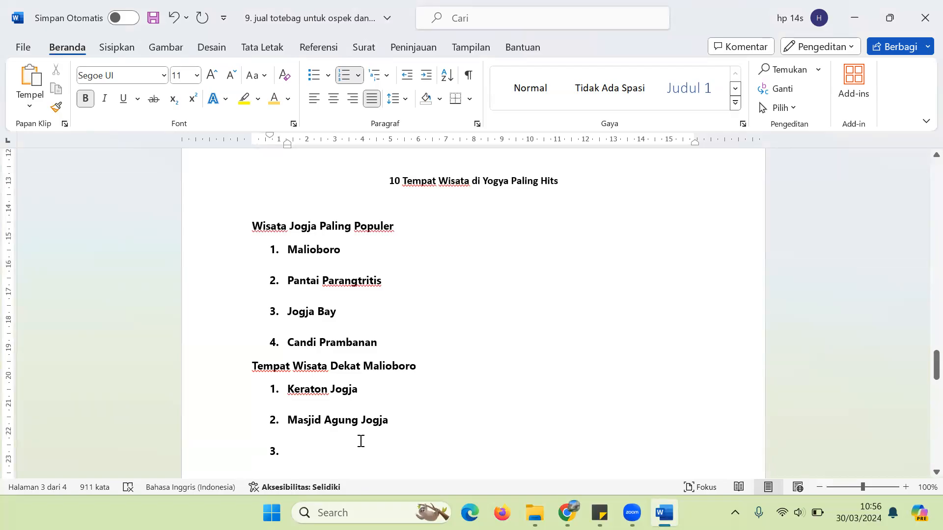
pyautogui.write('Taman Pintar')
pyautogui.press('Return')
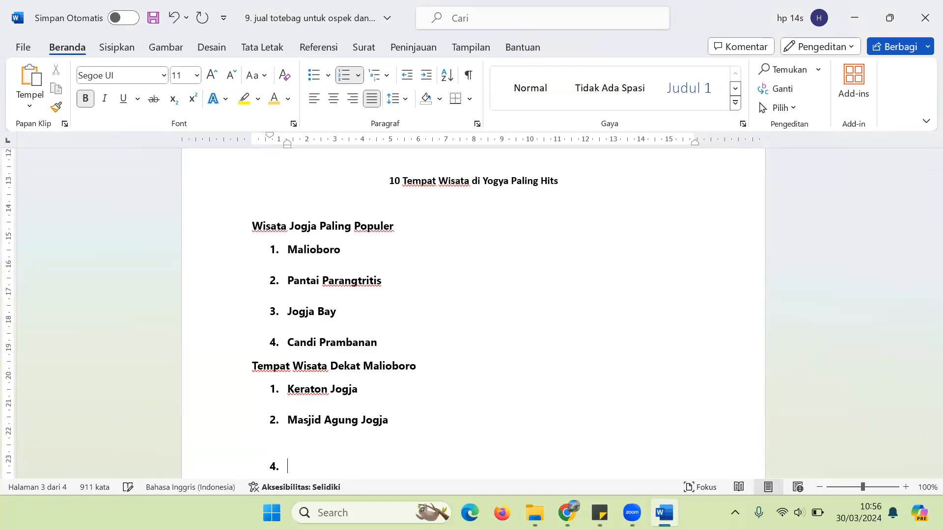
pyautogui.press('Return')
pyautogui.press('BackSpace')
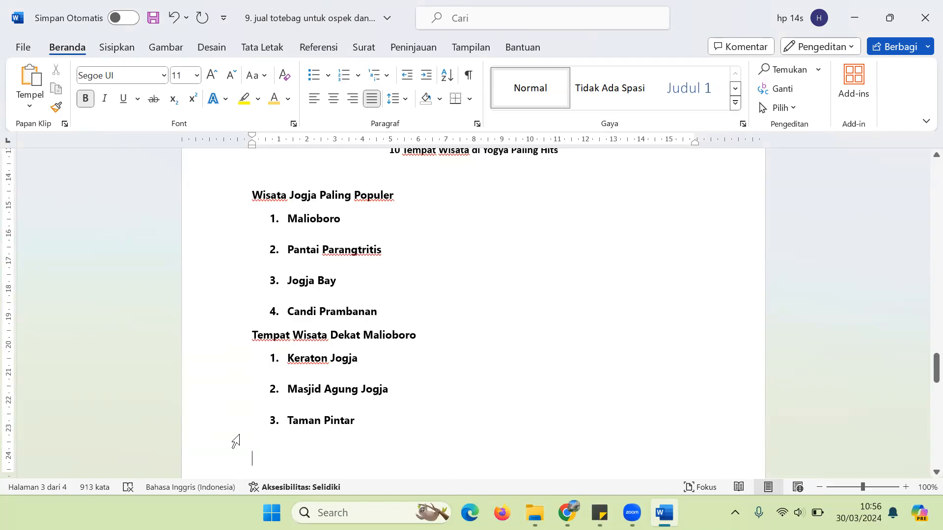
pyautogui.moveTo(250, 198); pyautogui.dragTo(390, 197)
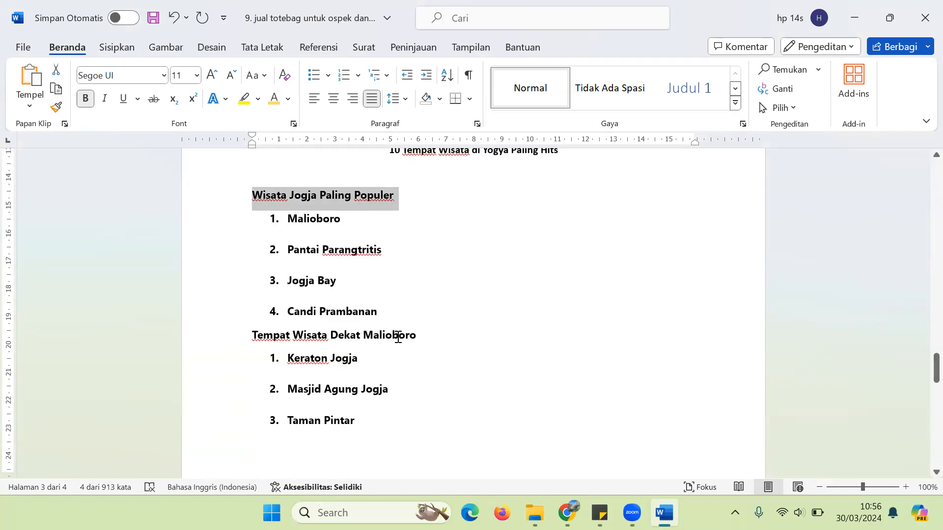
pyautogui.hotkey('ctrl', 'c')
# Step: Write the intro 'Banyak orang tidak pernah menikmati Jogja karena beberapa alasan…' ending 'paling hits'
pyautogui.click(380, 163)
pyautogui.moveTo(380, 163); pyautogui.dragTo(412, 414)
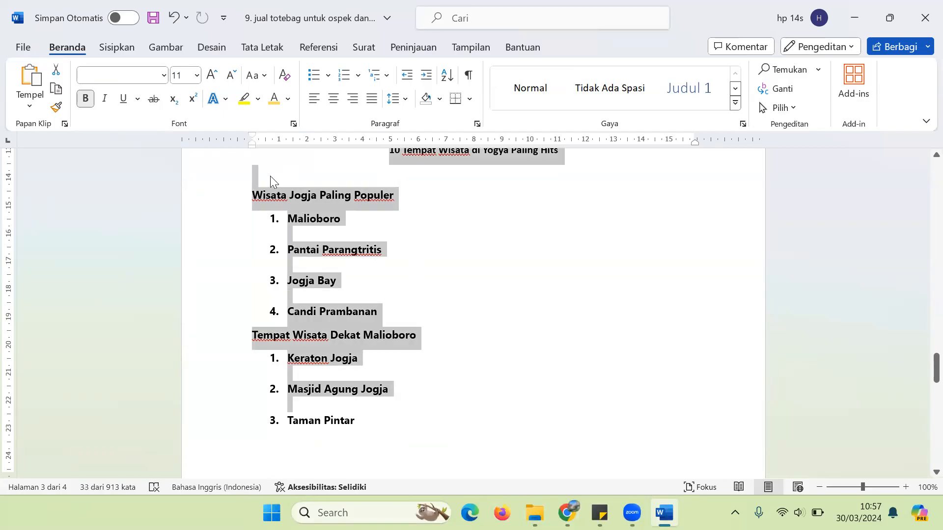
pyautogui.click(257, 169)
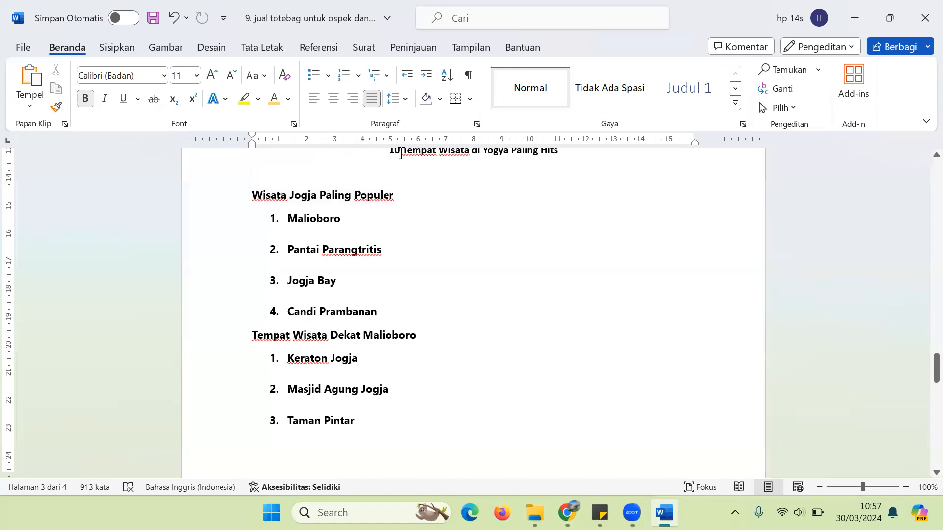
pyautogui.click(287, 175)
pyautogui.write('Banyak orang tidak pernah me')
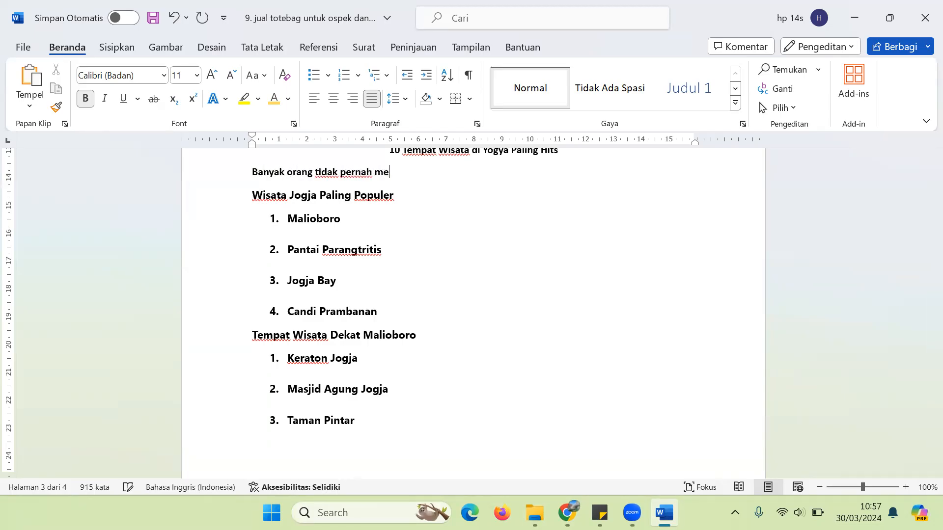
pyautogui.write('nikmati Jogja karena beberapa alasan. Salahj')
pyautogui.press('BackSpace')
pyautogui.press('BackSpace')
pyautogui.write('h satunya karena tidak tahu tempat wisata di Yogyak')
pyautogui.press('BackSpace')
pyautogui.write('paling hits.')
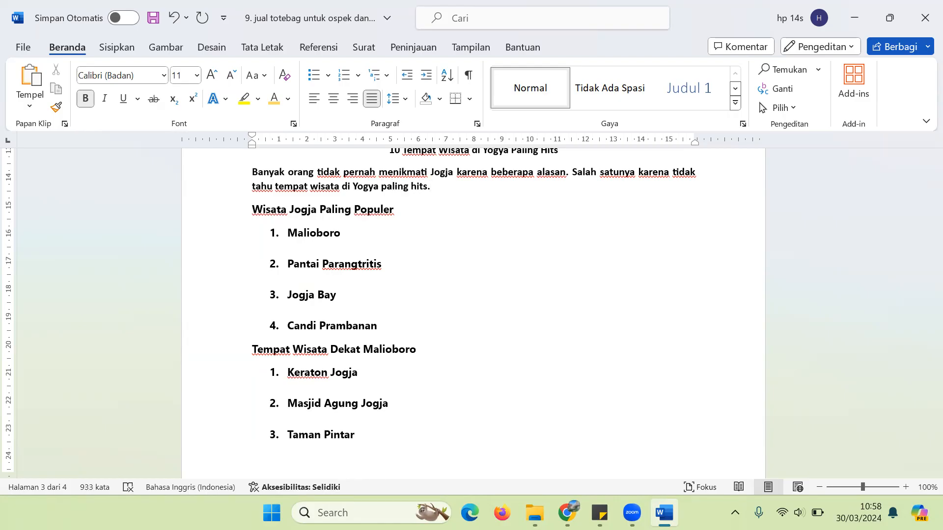
# Step: Remove bold from the new opening paragraph
pyautogui.moveTo(251, 172); pyautogui.dragTo(432, 189)
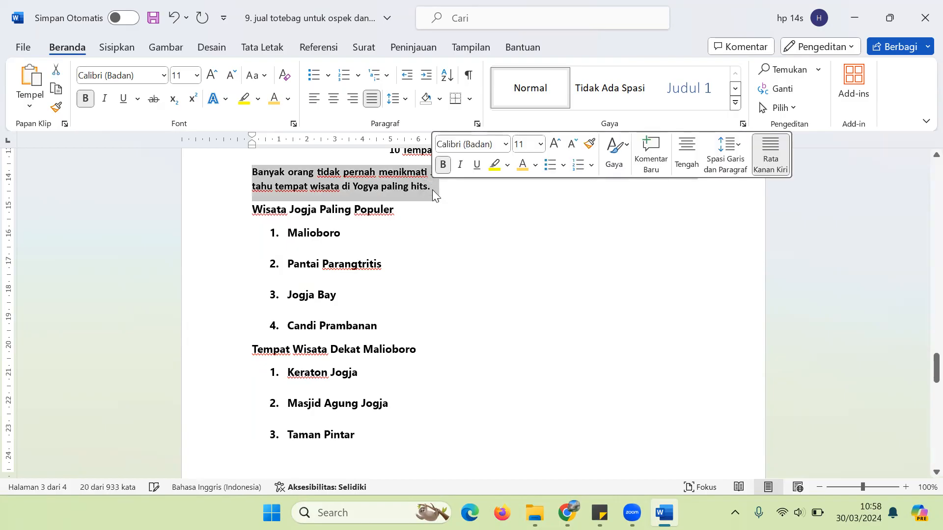
pyautogui.hotkey('ctrl', 'b')
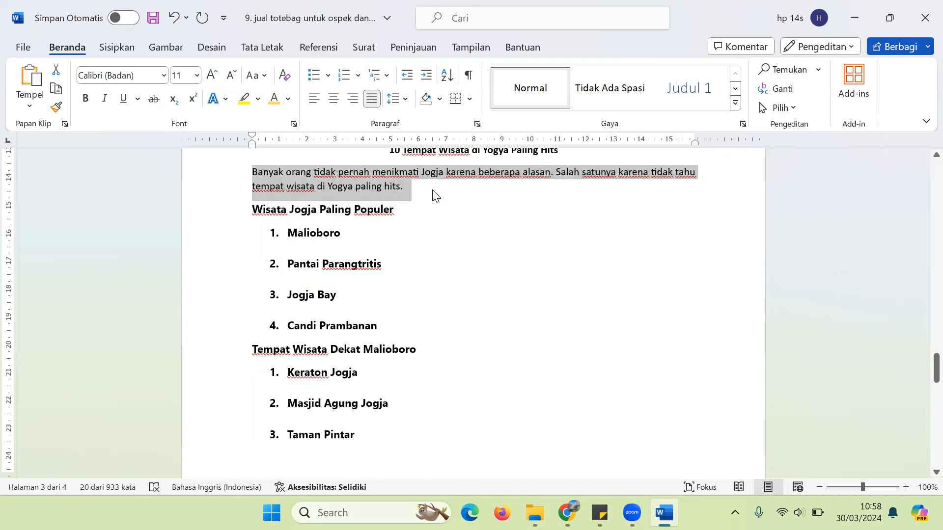
pyautogui.click(263, 171)
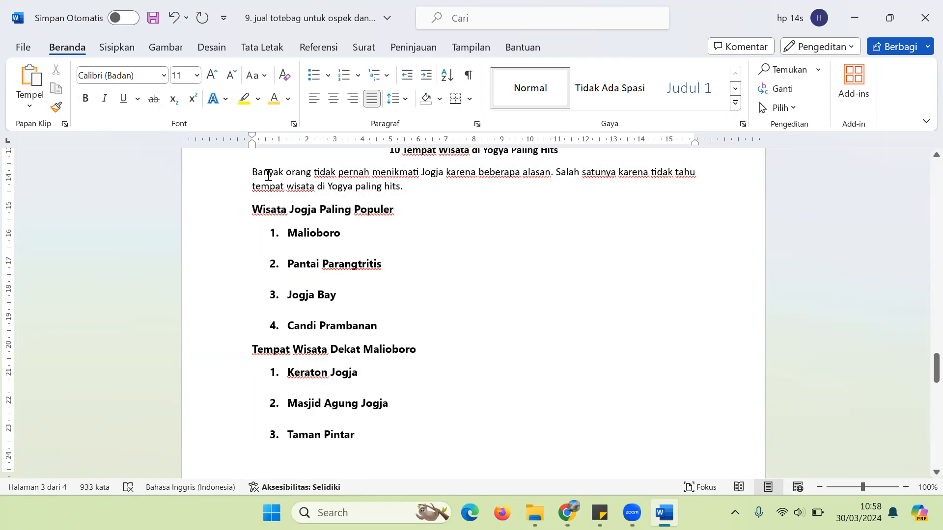
# Step: Italicise the intro's first sentence and save the document
pyautogui.moveTo(254, 173); pyautogui.dragTo(546, 176)
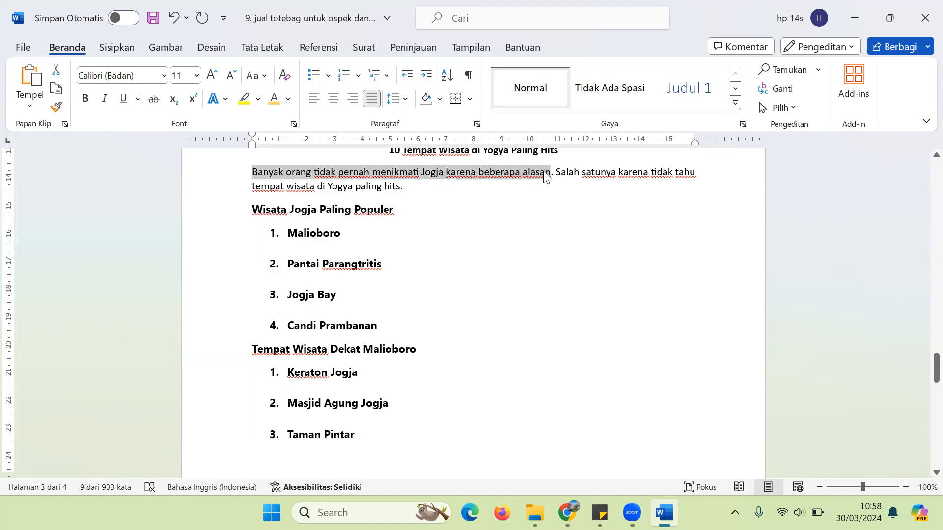
pyautogui.hotkey('ctrl', 'i')
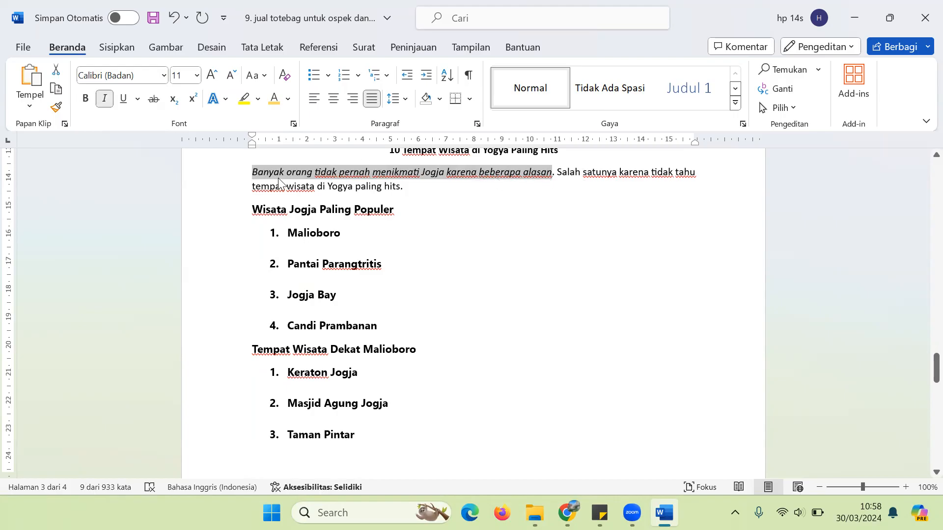
pyautogui.click(430, 188)
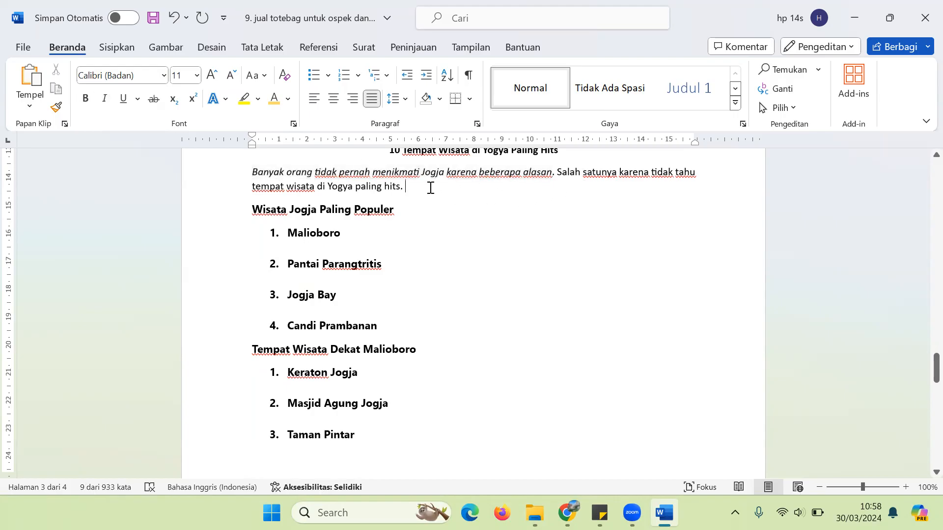
pyautogui.hotkey('ctrl', 's')
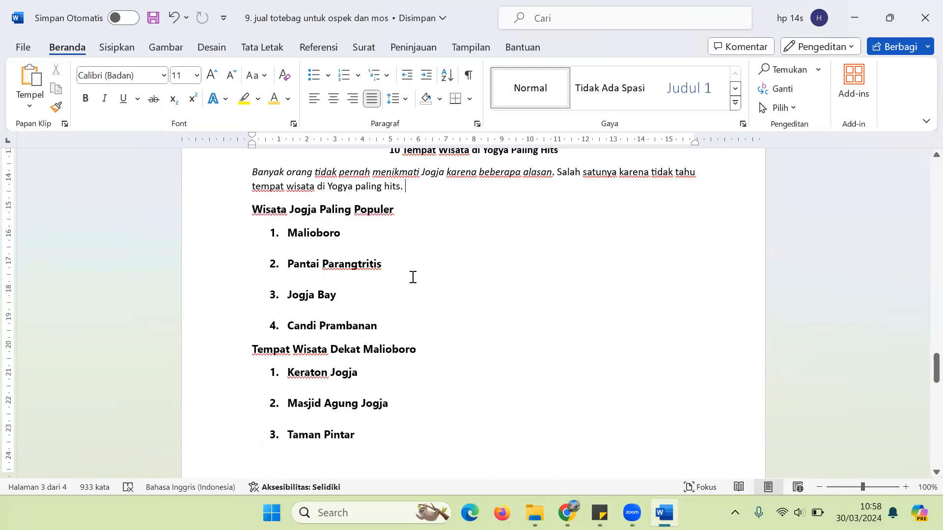
# Step: Append a sentence saying visits to these places top 1 juta a year, then start a new line
pyautogui.click(405, 187)
pyautogui.write('Kami ')
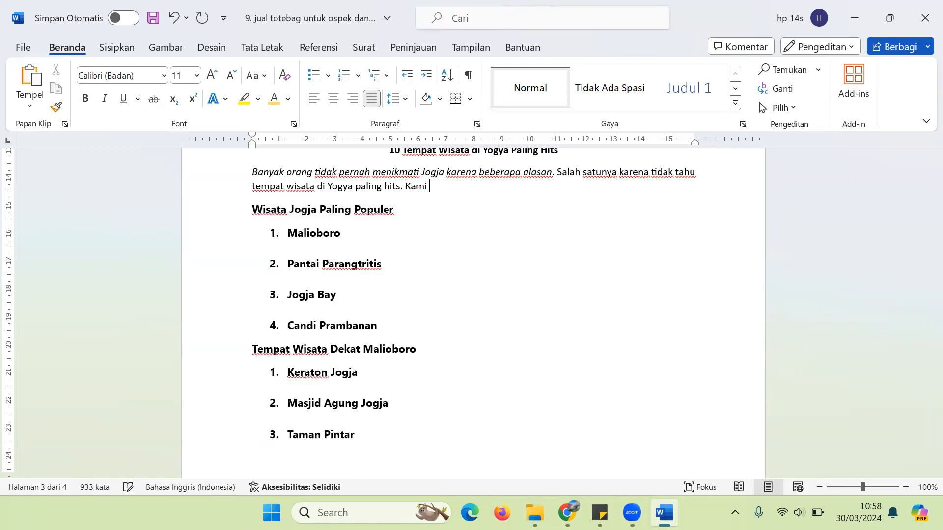
pyautogui.write('merekomenasikan beberap t')
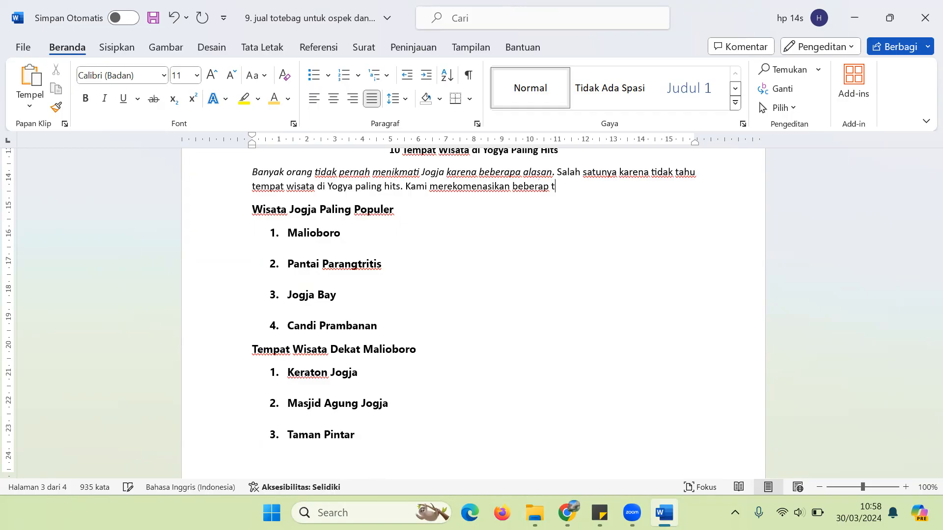
pyautogui.write('empat ini karena kunjn')
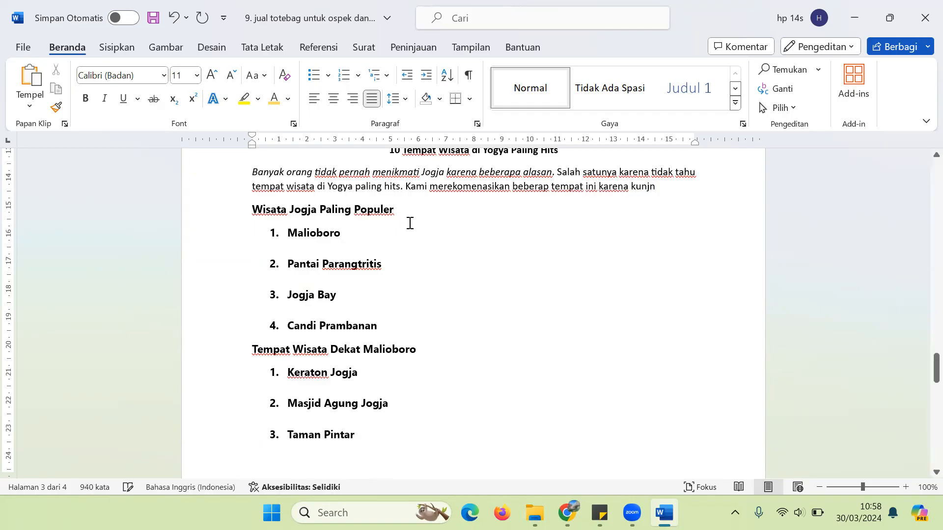
pyautogui.press('BackSpace')
pyautogui.write('ungan wisat')
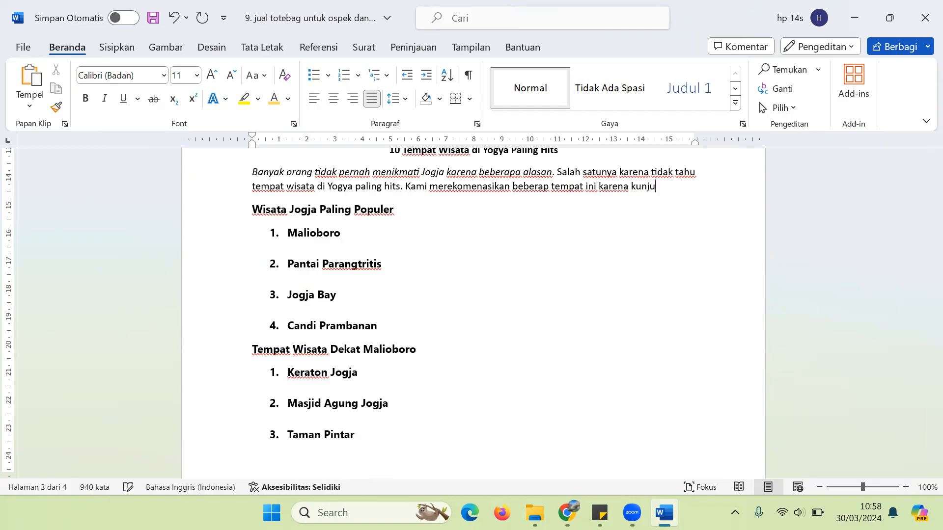
pyautogui.write('awannya ')
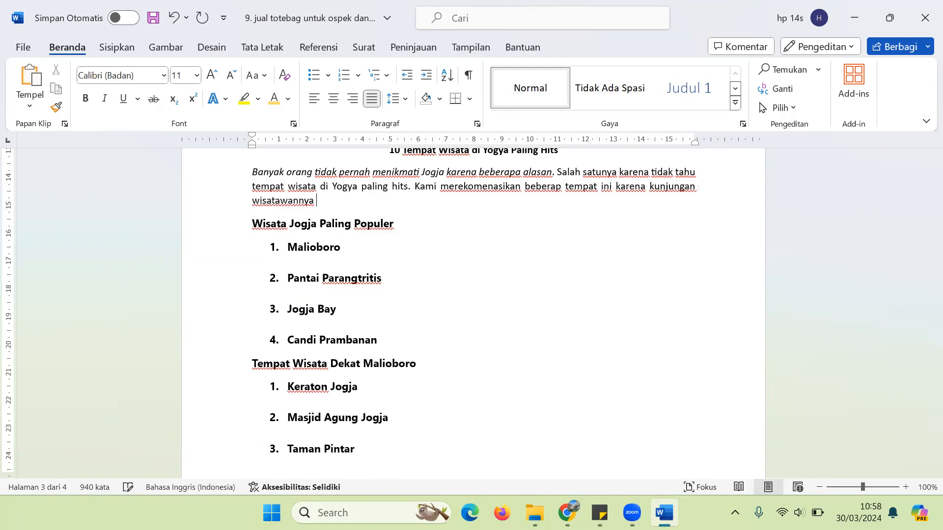
pyautogui.write('tembus angka 1 juta dalam setahun.')
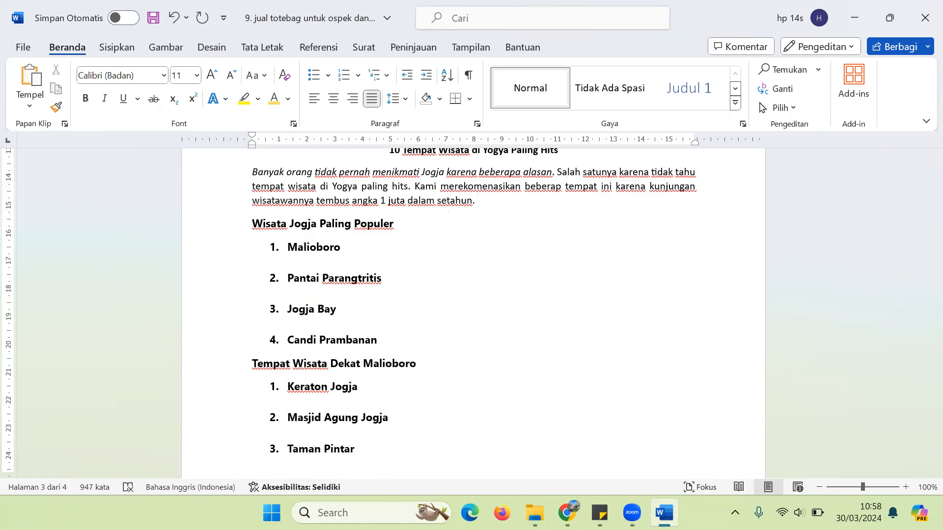
pyautogui.press('Return')
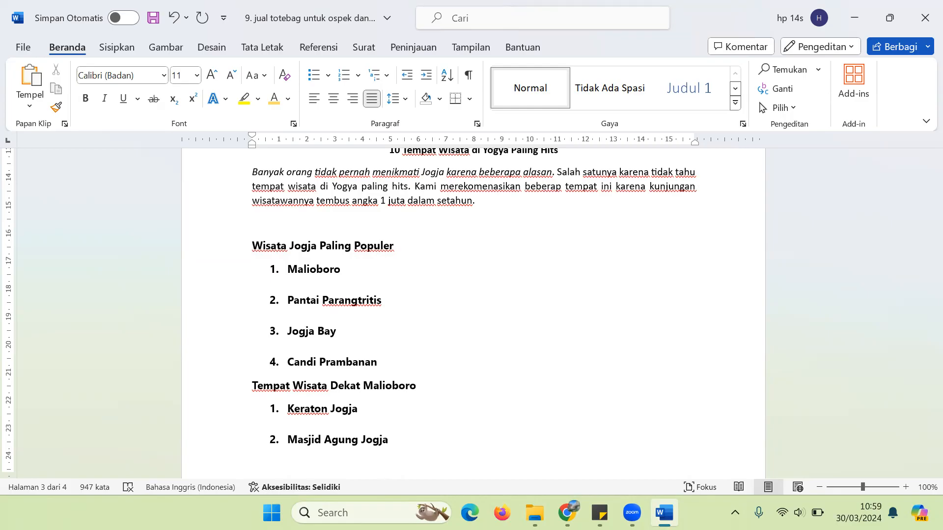
pyautogui.press('Down')
pyautogui.press('Down')
pyautogui.press('Down')
pyautogui.press('Down')
pyautogui.press('Down')
pyautogui.press('Down')
pyautogui.press('Down')
pyautogui.press('Down')
pyautogui.press('Down')
pyautogui.press('Down')
pyautogui.press('Down')
pyautogui.press('Down')
pyautogui.press('Down')
pyautogui.press('Down')
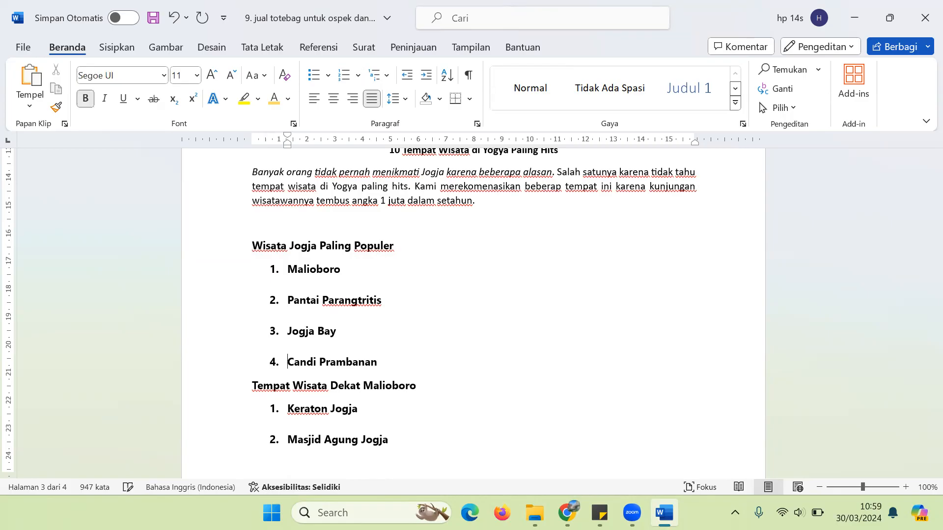
pyautogui.press('Up')
pyautogui.press('Up')
pyautogui.press('Up')
pyautogui.press('Up')
pyautogui.press('Up')
pyautogui.press('Up')
pyautogui.press('Up')
pyautogui.press('Up')
pyautogui.press('Up')
pyautogui.press('Up')
pyautogui.press('Up')
pyautogui.press('Up')
pyautogui.press('Up')
pyautogui.press('Up')
pyautogui.press('Up')
pyautogui.press('Up')
pyautogui.press('Up')
pyautogui.press('Up')
pyautogui.press('Up')
pyautogui.press('Up')
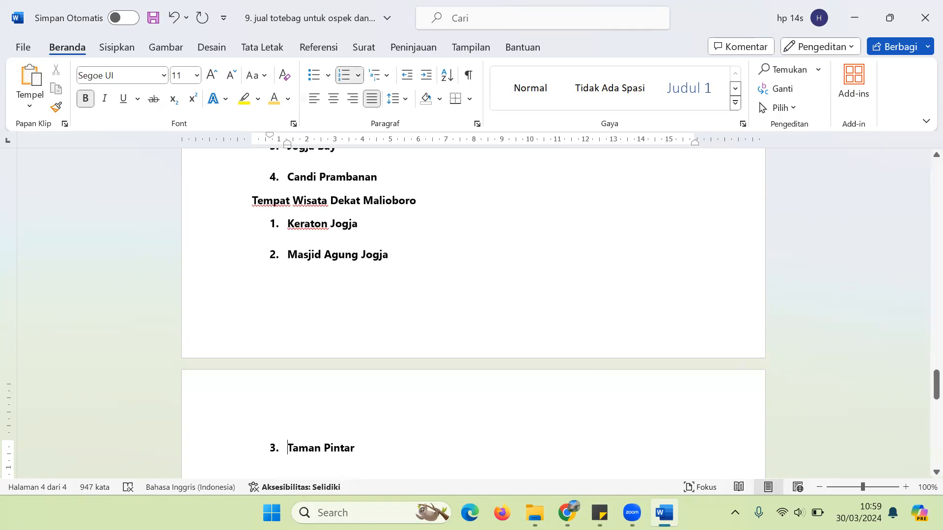
pyautogui.press('Down')
pyautogui.press('Down')
pyautogui.press('Down')
pyautogui.press('Down')
pyautogui.press('Down')
pyautogui.press('Down')
pyautogui.press('Down')
pyautogui.press('Down')
pyautogui.press('Down')
pyautogui.press('Down')
pyautogui.press('Down')
pyautogui.press('Down')
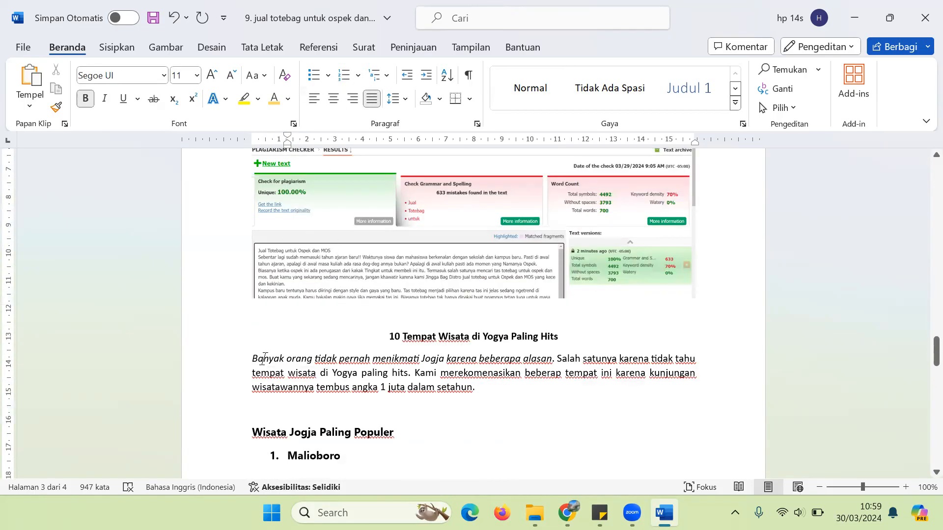
# Step: Bold the phrase 'tempat wisata di Yogya paling hits' in the intro
pyautogui.moveTo(252, 358); pyautogui.dragTo(482, 388)
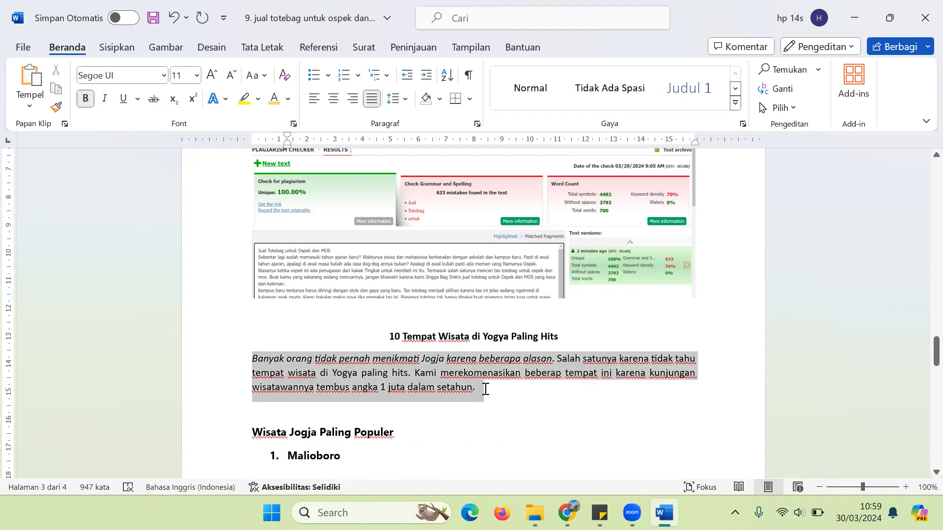
pyautogui.click(402, 374)
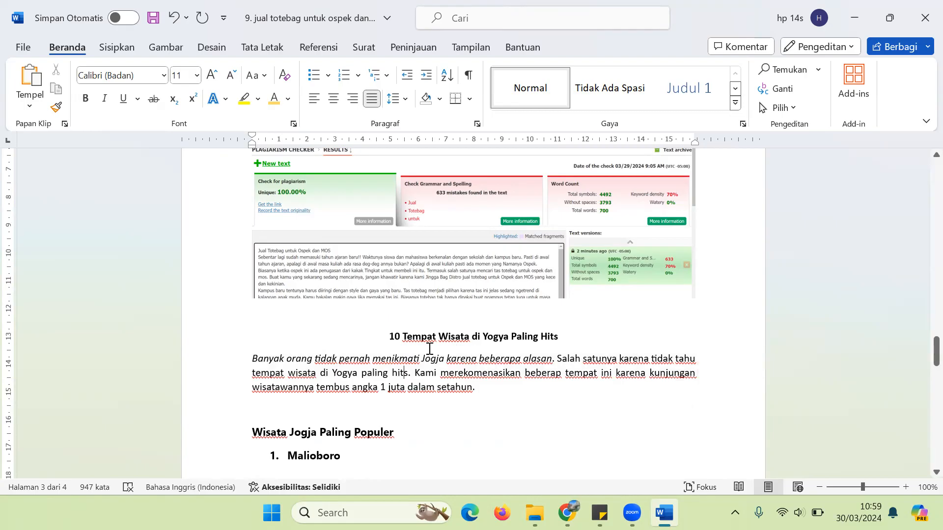
pyautogui.moveTo(250, 376); pyautogui.dragTo(403, 372)
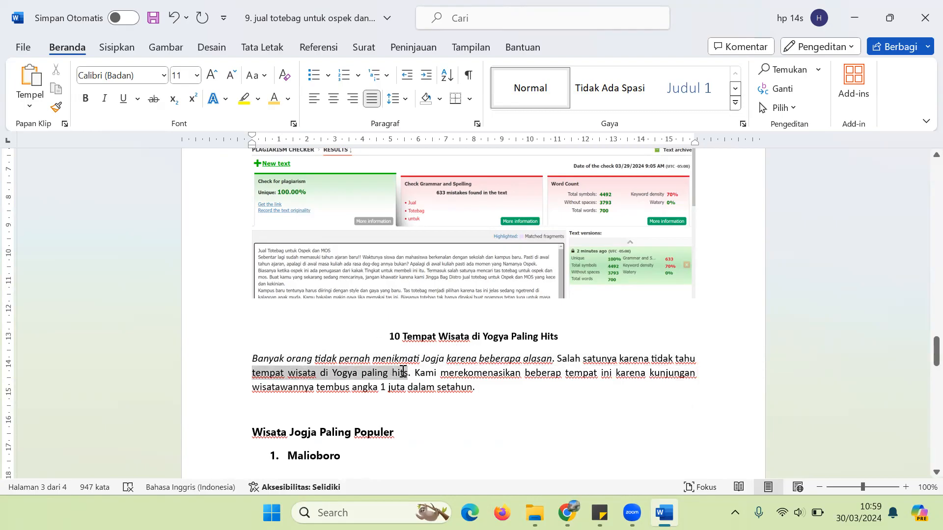
pyautogui.hotkey('ctrl', 'b')
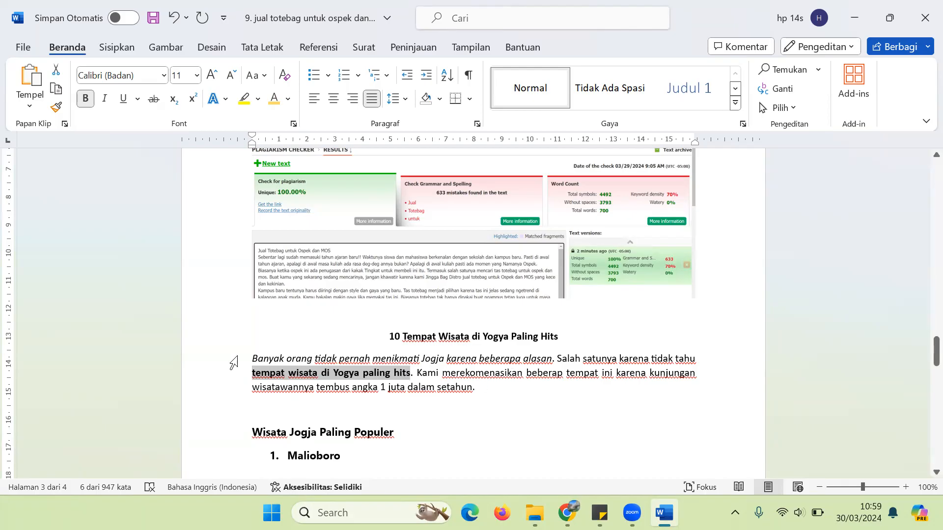
# Step: Paste the bold phrase on the line below Malioboro and end it with a period
pyautogui.moveTo(251, 359); pyautogui.dragTo(497, 388)
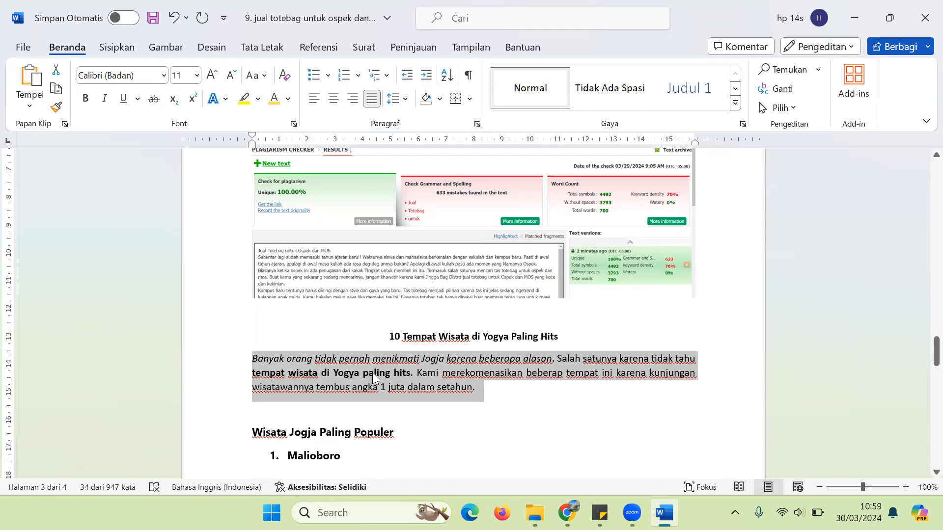
pyautogui.click(303, 476)
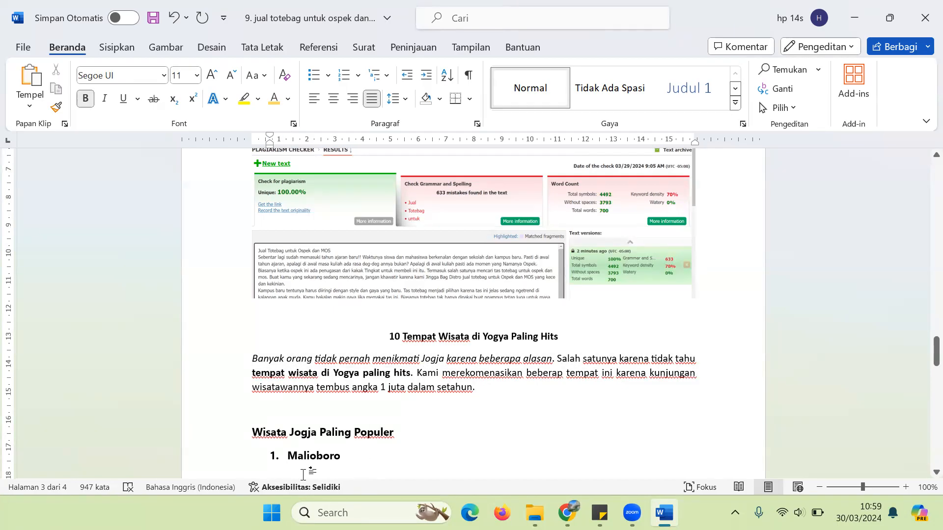
pyautogui.click(247, 373)
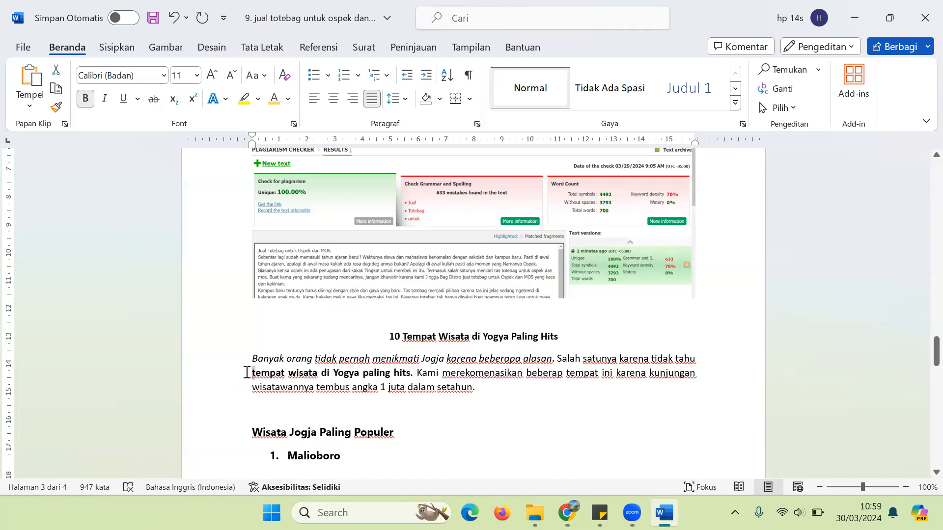
pyautogui.hotkey('shift', 'Right')
pyautogui.hotkey('shift', 'Right')
pyautogui.hotkey('shift', 'Right')
pyautogui.hotkey('shift', 'Right')
pyautogui.hotkey('shift', 'Right')
pyautogui.hotkey('shift', 'Right')
pyautogui.hotkey('shift', 'Right')
pyautogui.hotkey('shift', 'Right')
pyautogui.hotkey('shift', 'Right')
pyautogui.hotkey('shift', 'Right')
pyautogui.hotkey('shift', 'Right')
pyautogui.hotkey('shift', 'Right')
pyautogui.hotkey('shift', 'Right')
pyautogui.hotkey('shift', 'Right')
pyautogui.hotkey('shift', 'Right')
pyautogui.hotkey('shift', 'Right')
pyautogui.hotkey('shift', 'Right')
pyautogui.hotkey('shift', 'Right')
pyautogui.hotkey('shift', 'Right')
pyautogui.hotkey('shift', 'Right')
pyautogui.hotkey('ctrl', 'c')
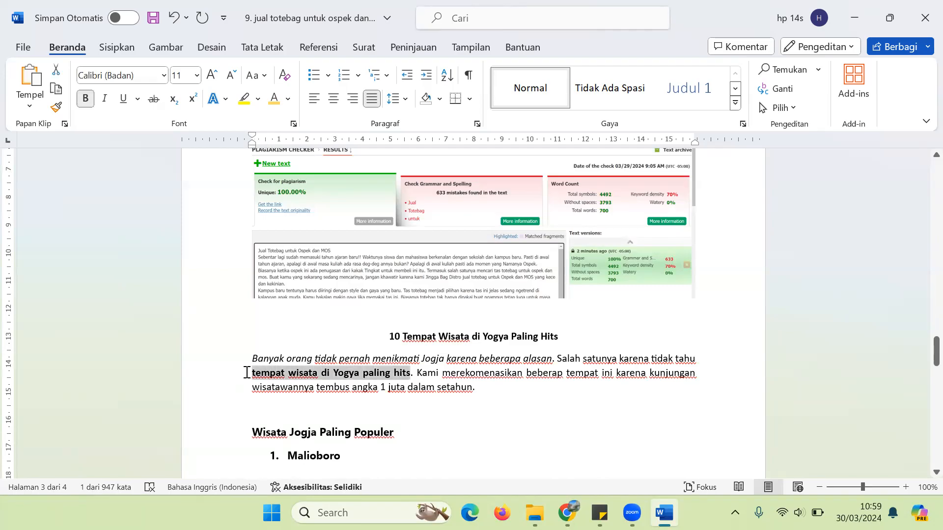
pyautogui.press('Down')
pyautogui.press('Down')
pyautogui.press('Down')
pyautogui.press('Down')
pyautogui.press('Down')
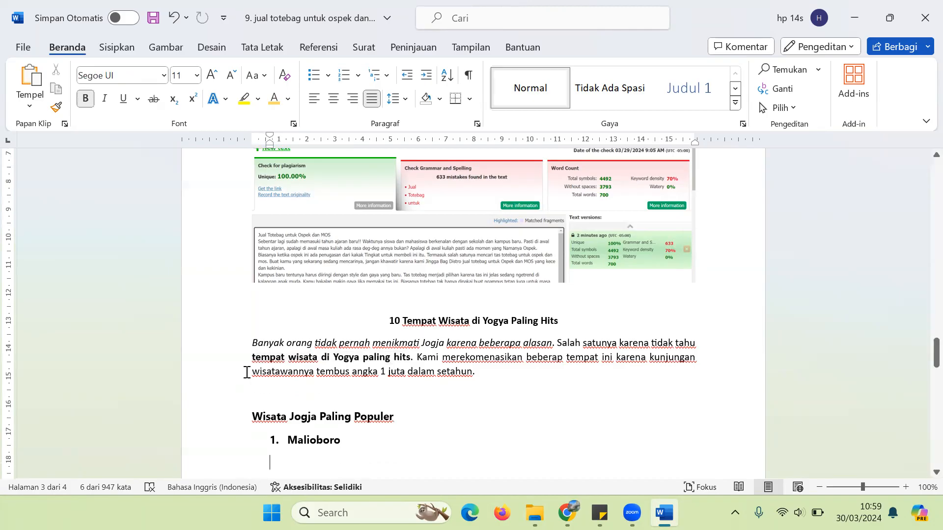
pyautogui.hotkey('ctrl', 'v')
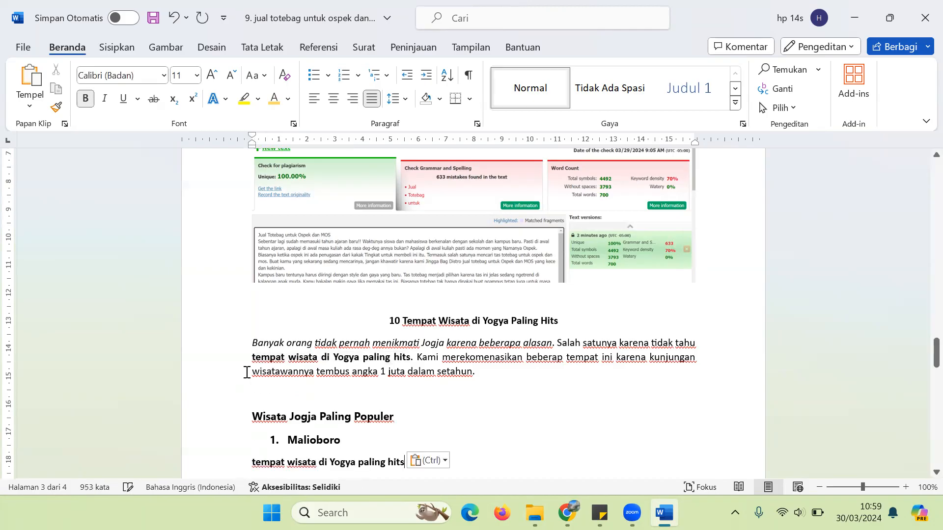
pyautogui.write('.')
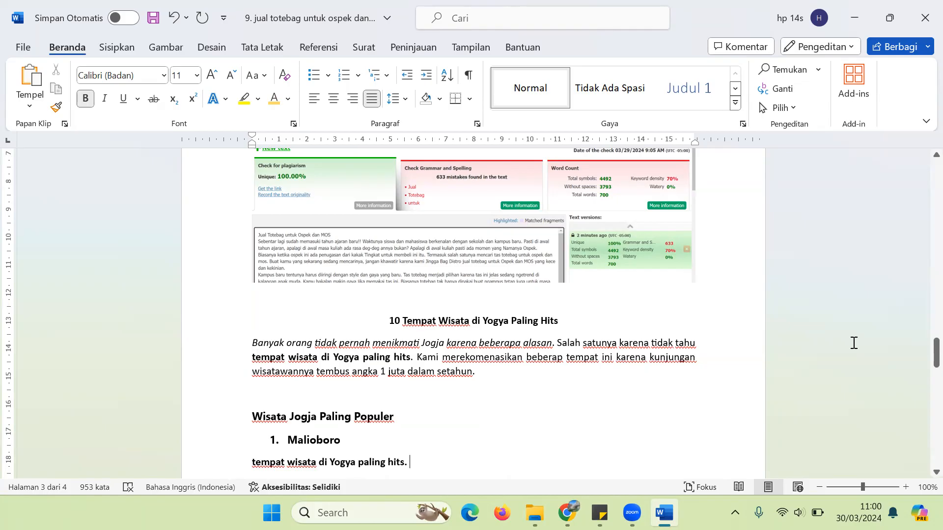
# Step: Below Taman Pintar, write a non-bold closing paragraph recommending the spots, offering car rental, and inviting calls
pyautogui.moveTo(920, 344); pyautogui.dragTo(919, 371)
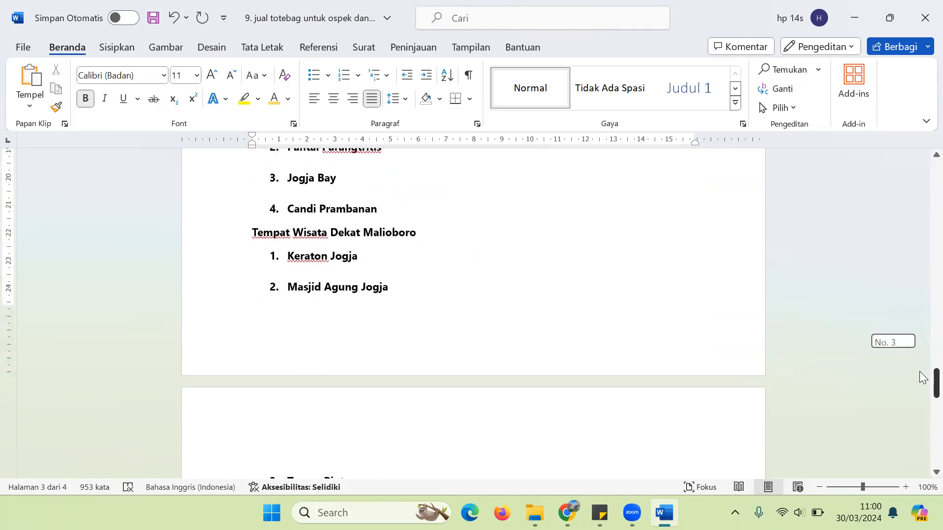
pyautogui.click(310, 276)
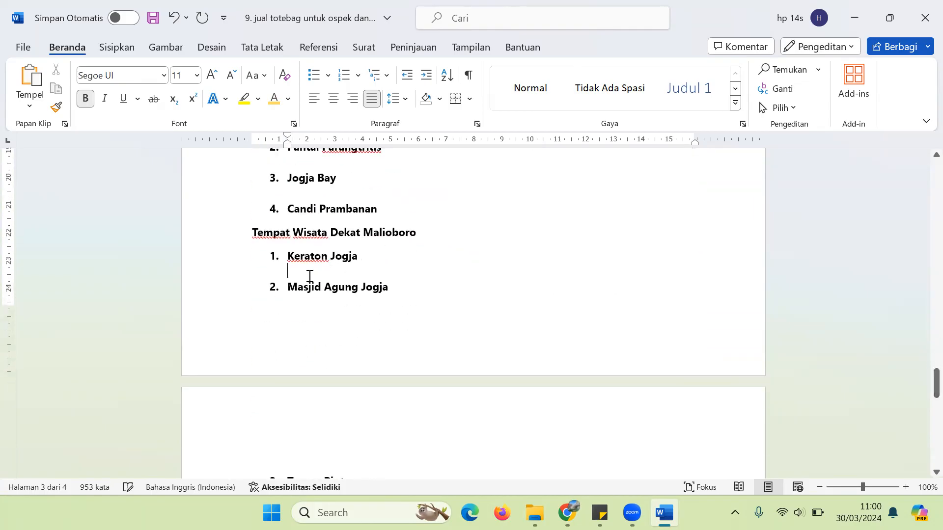
pyautogui.press('Down')
pyautogui.press('Down')
pyautogui.press('Down')
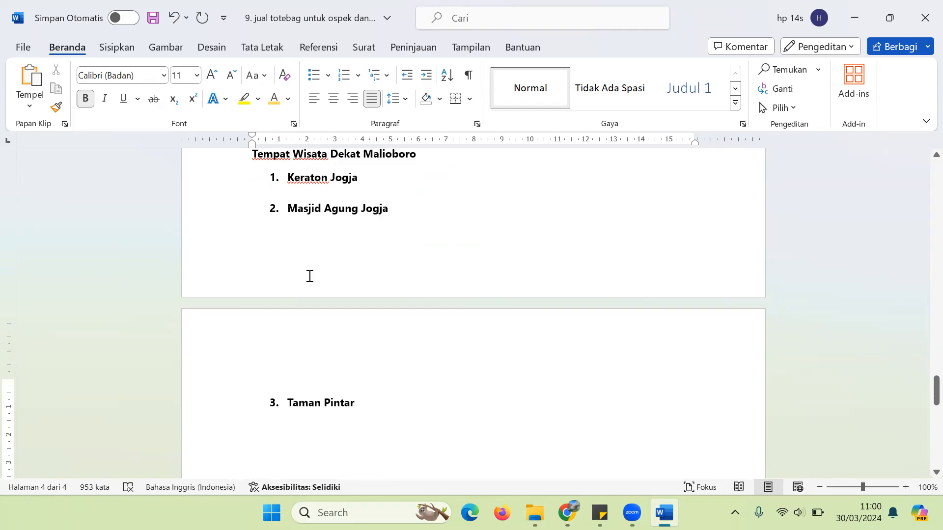
pyautogui.write('Kami merkeomenda')
pyautogui.press('BackSpace')
pyautogui.press('BackSpace')
pyautogui.write('dasikan semua tempat itu karena anda akan rugi kalau tidak ke sana. ')
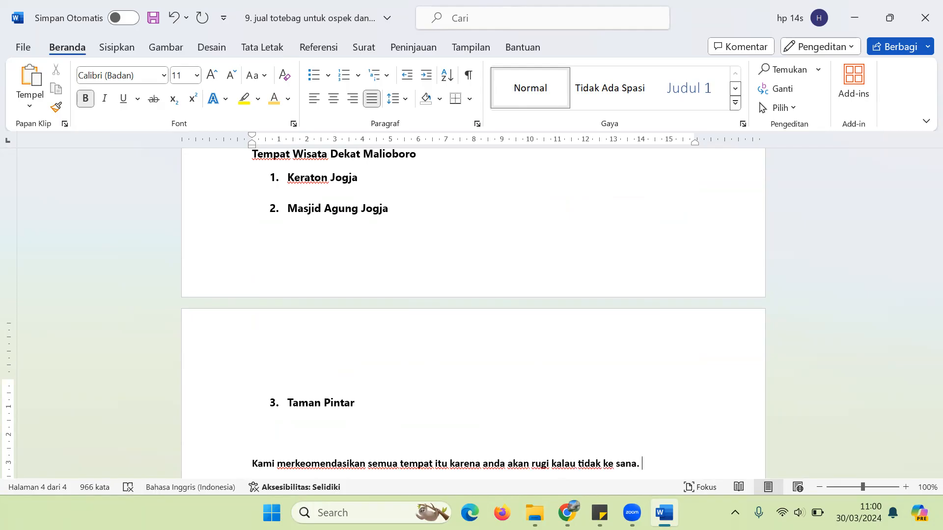
pyautogui.write('Kami menawar')
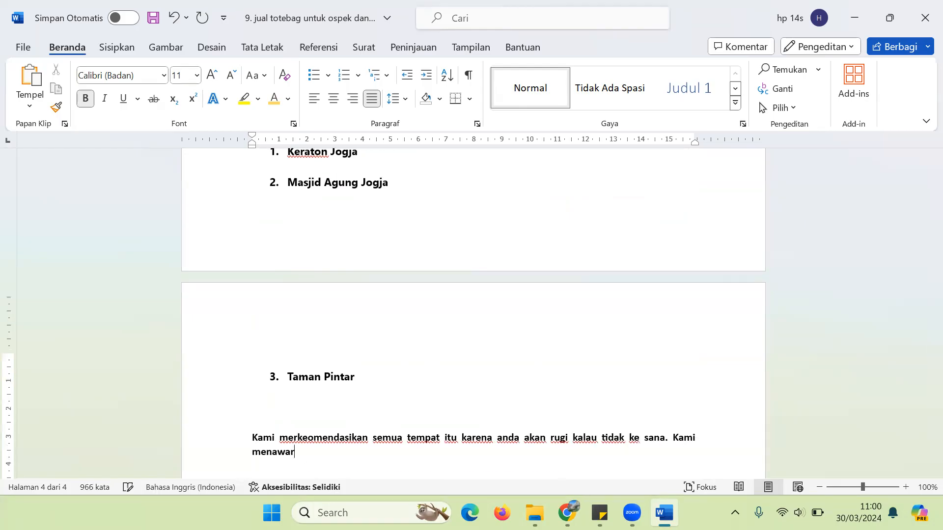
pyautogui.write('kan jasa rental m')
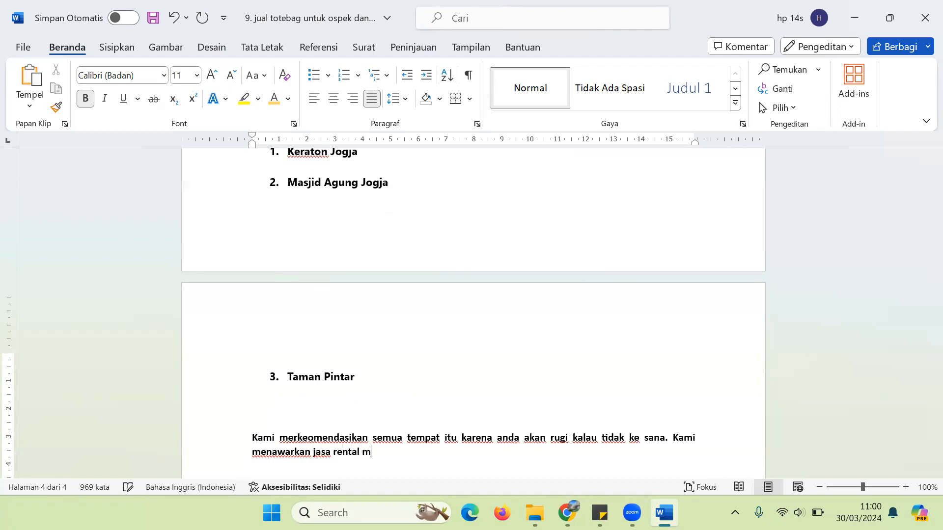
pyautogui.write('obil untuk anda yang')
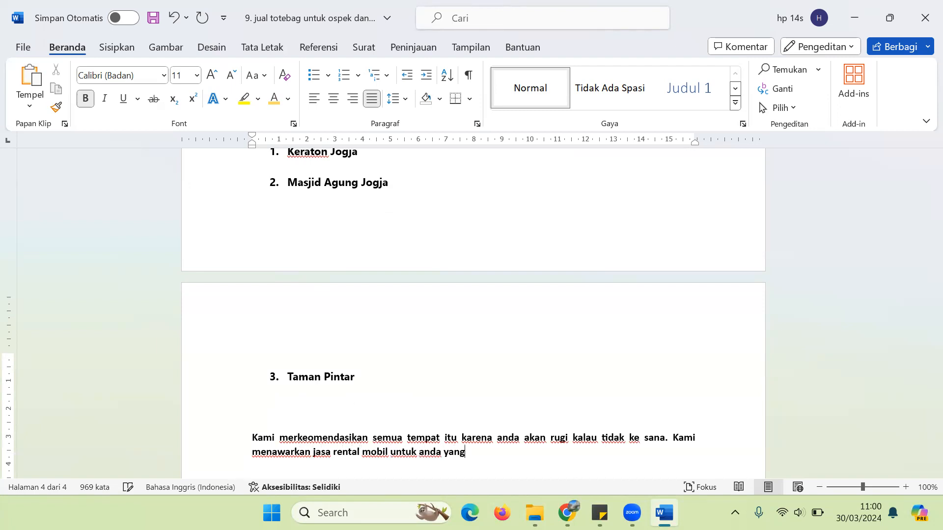
pyautogui.write(' bepergianke tempat tempa')
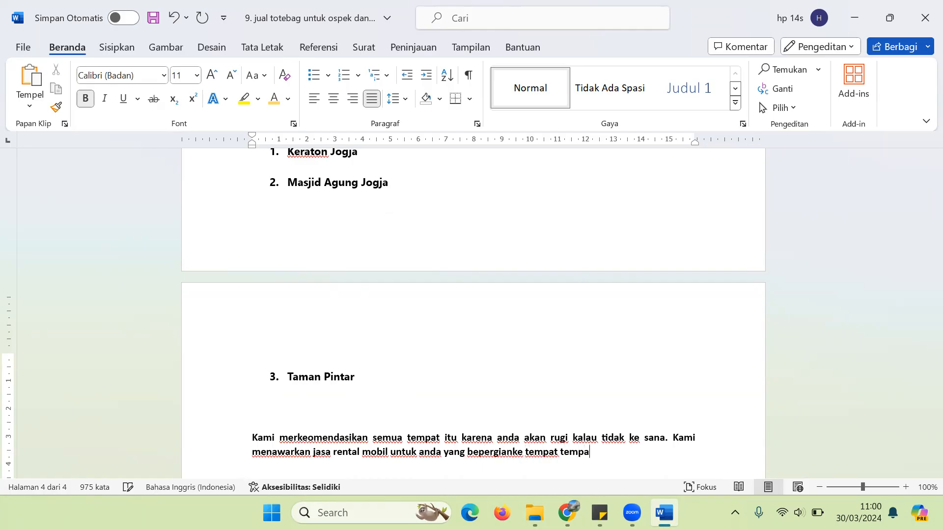
pyautogui.write('t rersebut. hubung')
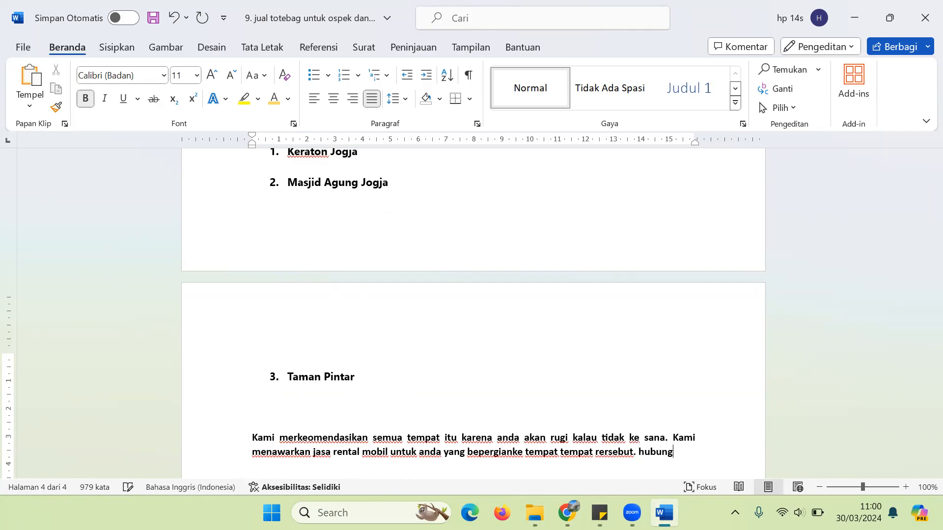
pyautogui.write('i kami di nomor')
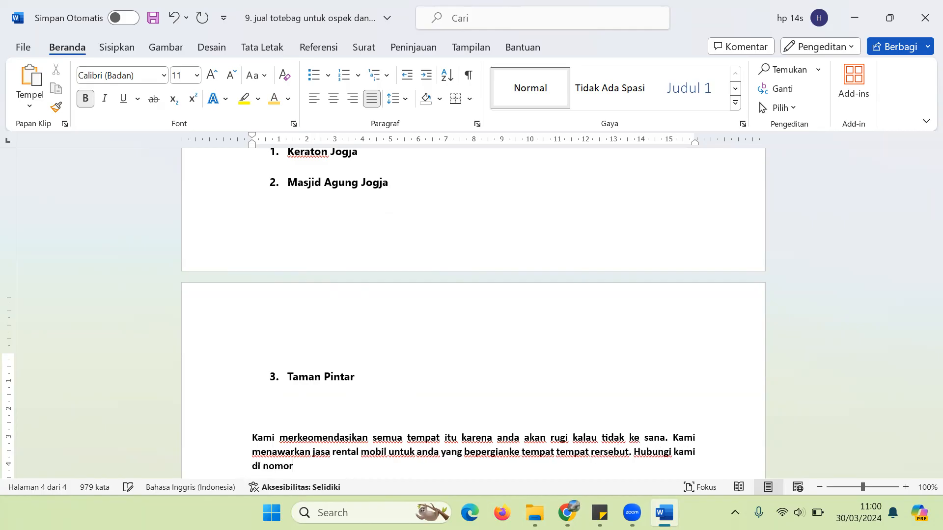
pyautogui.write(' berikut ini.')
pyautogui.hotkey('shift', 'Up')
pyautogui.hotkey('shift', 'Up')
pyautogui.hotkey('shift', 'Up')
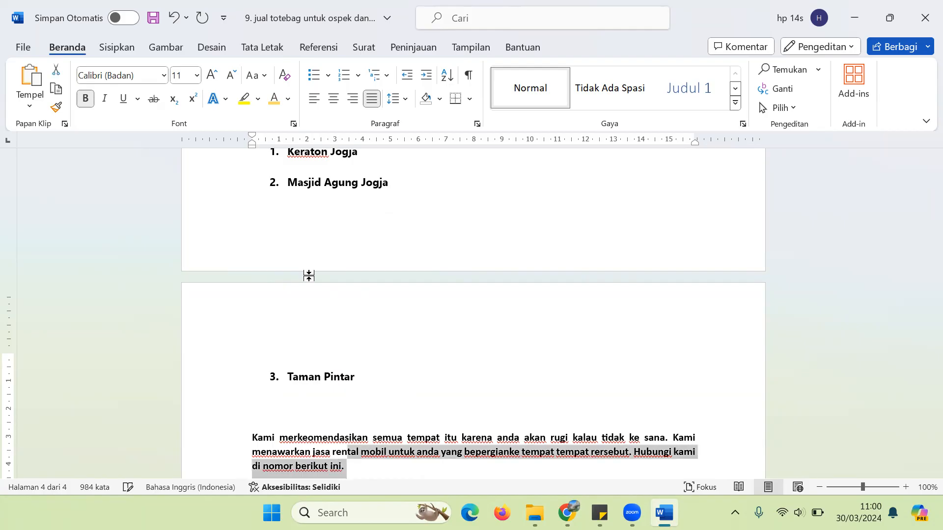
pyautogui.hotkey('ctrl', 'b')
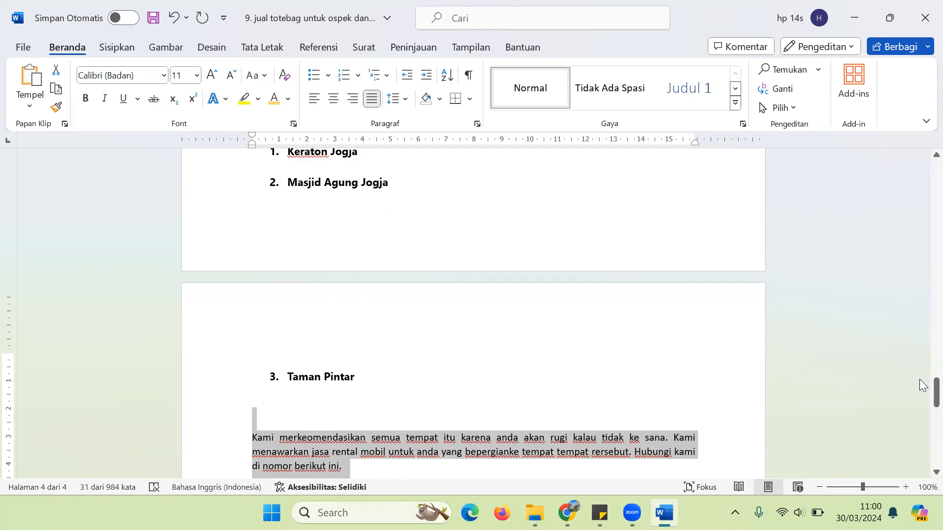
# Step: Select the article from the 10 Tempat Wisata heading to its last sentence, save it, and switch to Chrome
pyautogui.moveTo(920, 395); pyautogui.dragTo(927, 363)
pyautogui.doubleClick(382, 222)
pyautogui.moveTo(419, 243); pyautogui.dragTo(476, 281)
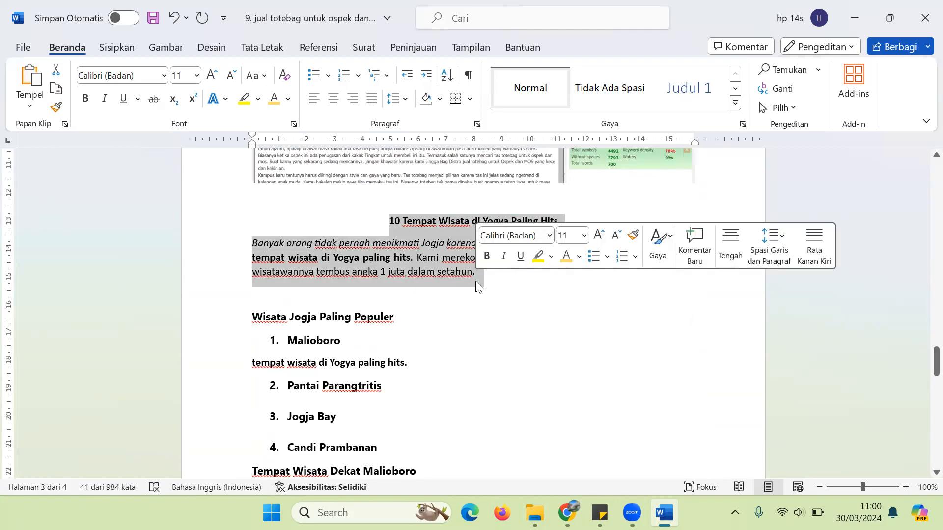
pyautogui.hotkey('shift', 'Down')
pyautogui.hotkey('shift', 'Down')
pyautogui.hotkey('shift', 'Down')
pyautogui.hotkey('shift', 'Down')
pyautogui.hotkey('shift', 'Down')
pyautogui.hotkey('shift', 'Down')
pyautogui.hotkey('shift', 'Down')
pyautogui.hotkey('shift', 'Down')
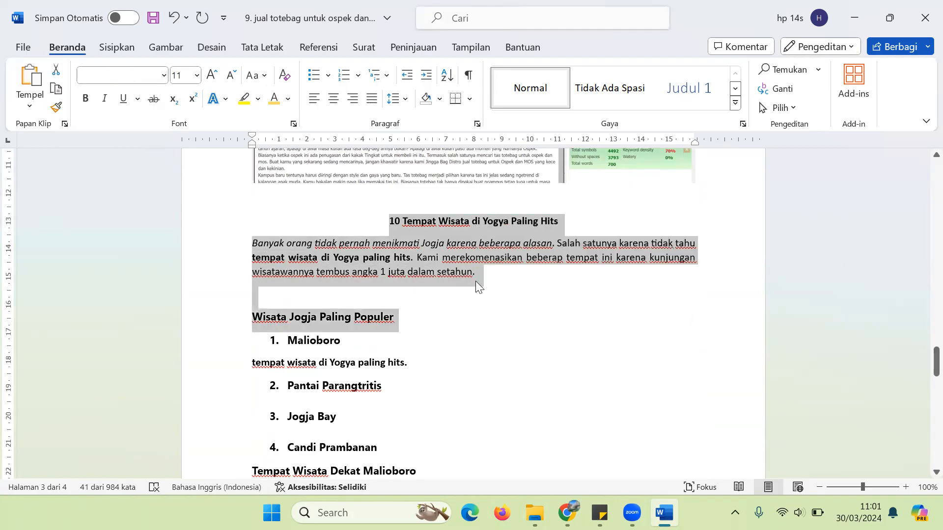
pyautogui.hotkey('shift', 'Down')
pyautogui.hotkey('shift', 'Down')
pyautogui.hotkey('shift', 'Down')
pyautogui.hotkey('shift', 'Down')
pyautogui.hotkey('shift', 'Down')
pyautogui.hotkey('shift', 'Down')
pyautogui.hotkey('shift', 'Down')
pyautogui.hotkey('shift', 'Down')
pyautogui.hotkey('shift', 'Down')
pyautogui.hotkey('shift', 'Down')
pyautogui.hotkey('shift', 'Down')
pyautogui.hotkey('shift', 'Down')
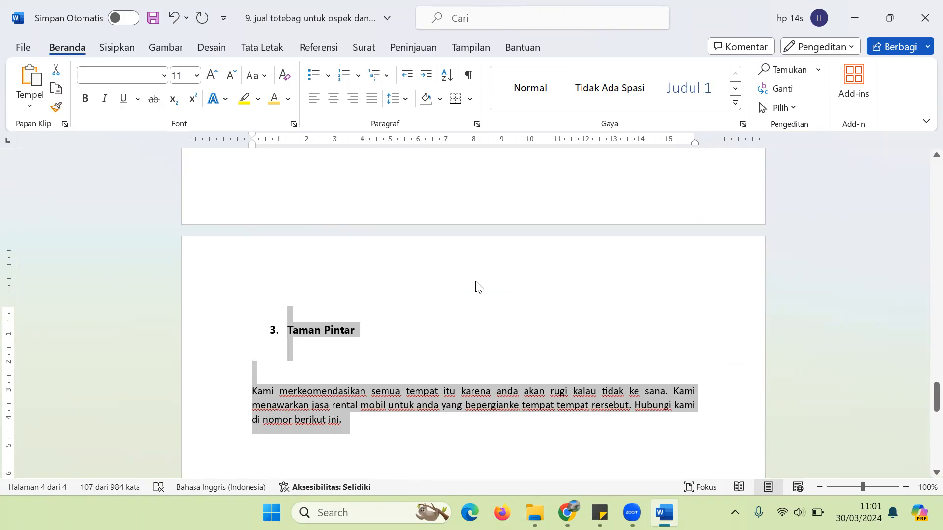
pyautogui.hotkey('ctrl', 's')
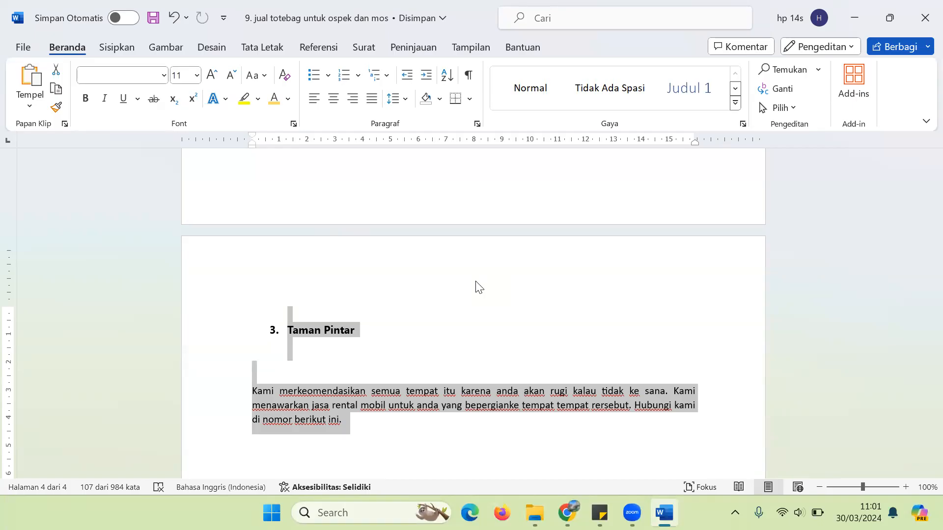
pyautogui.moveTo(933, 393); pyautogui.dragTo(927, 349)
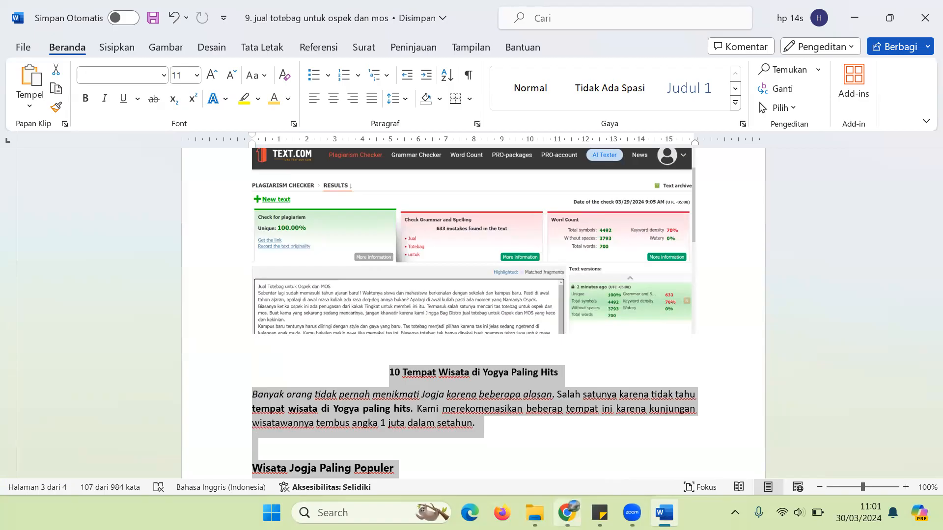
pyautogui.click(568, 513)
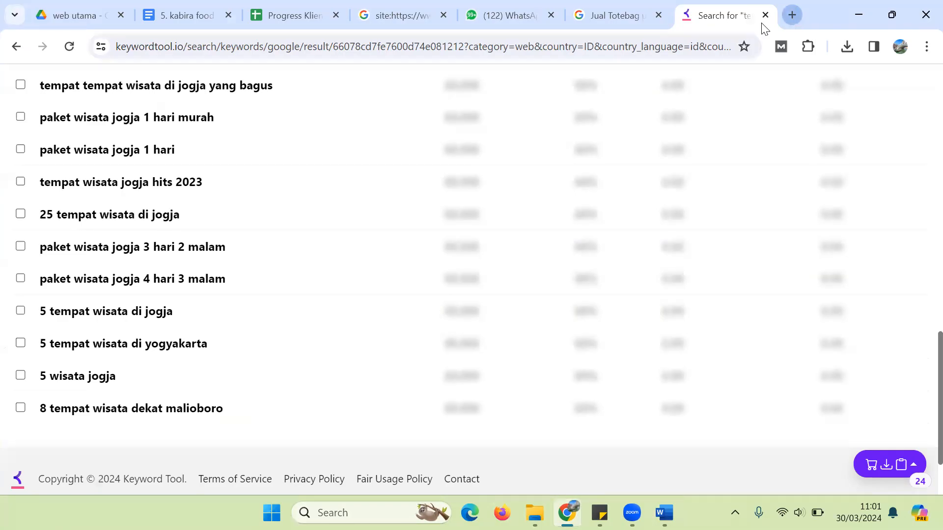
# Step: Load 1text.com's free plagiarism checker in a new tab, toggle PRO-check off and on, then return to Word
pyautogui.hotkey('ctrl', 't')
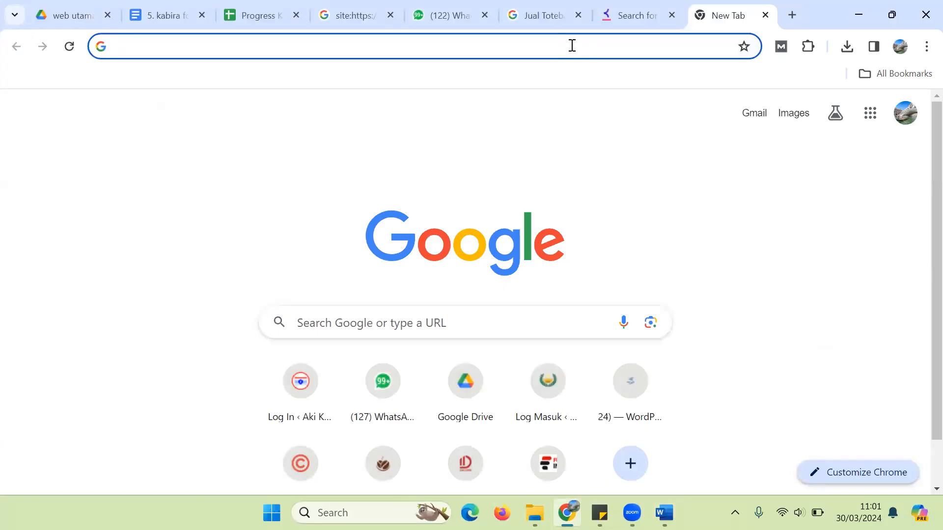
pyautogui.write('1text.com')
pyautogui.press('Return')
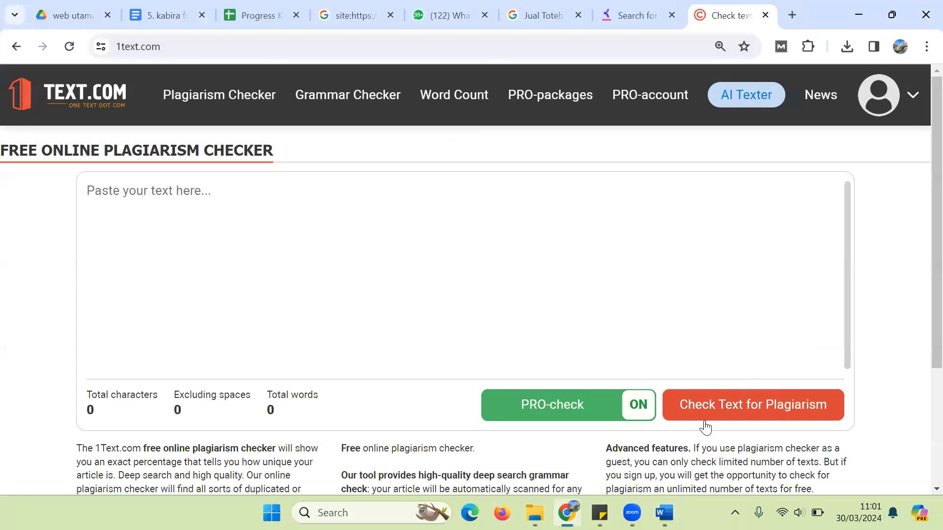
pyautogui.click(504, 407)
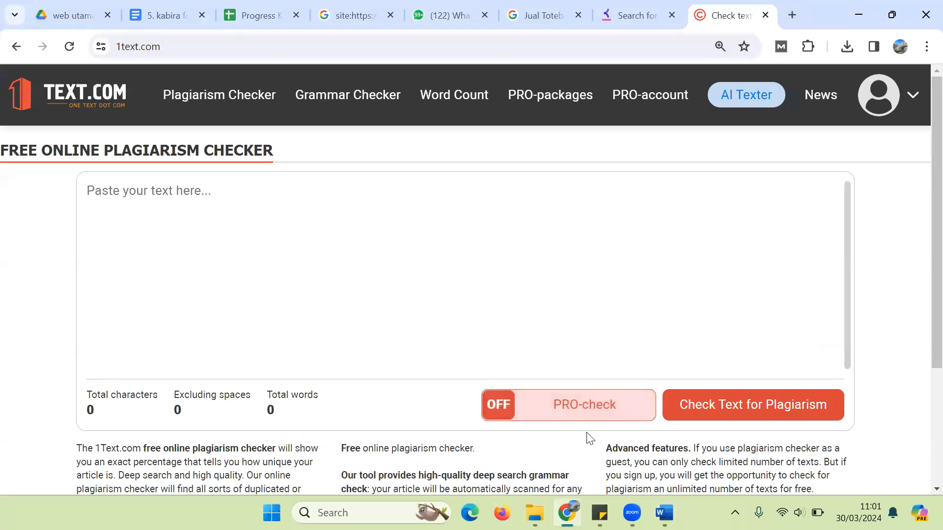
pyautogui.click(605, 418)
pyautogui.click(664, 513)
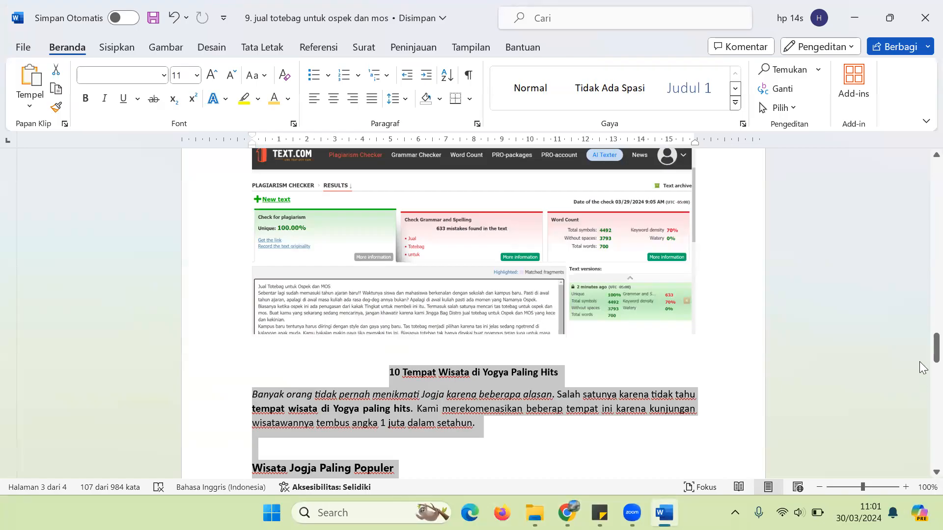
# Step: Select the article text from 'Kunjungi Toko' to 'CALL TO ACTION.' and switch back to the checker
pyautogui.moveTo(923, 347); pyautogui.dragTo(922, 175)
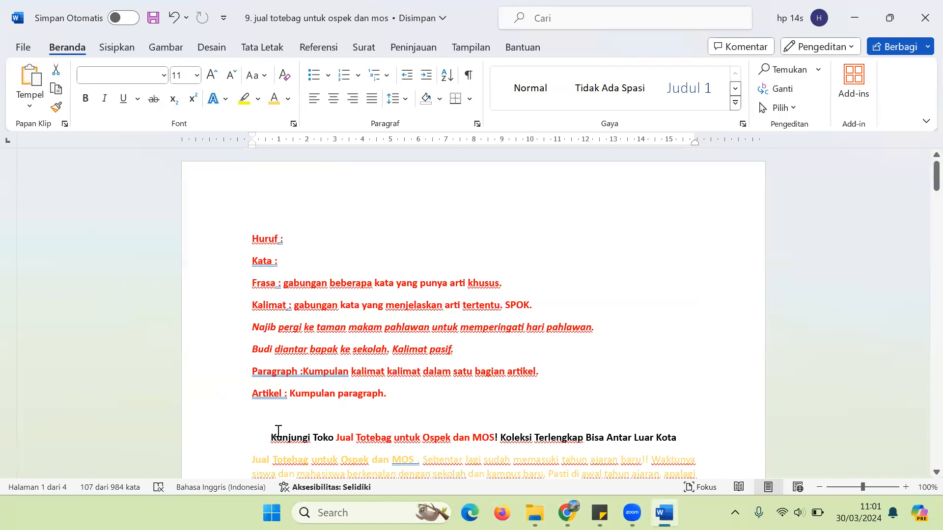
pyautogui.moveTo(268, 438); pyautogui.dragTo(664, 199)
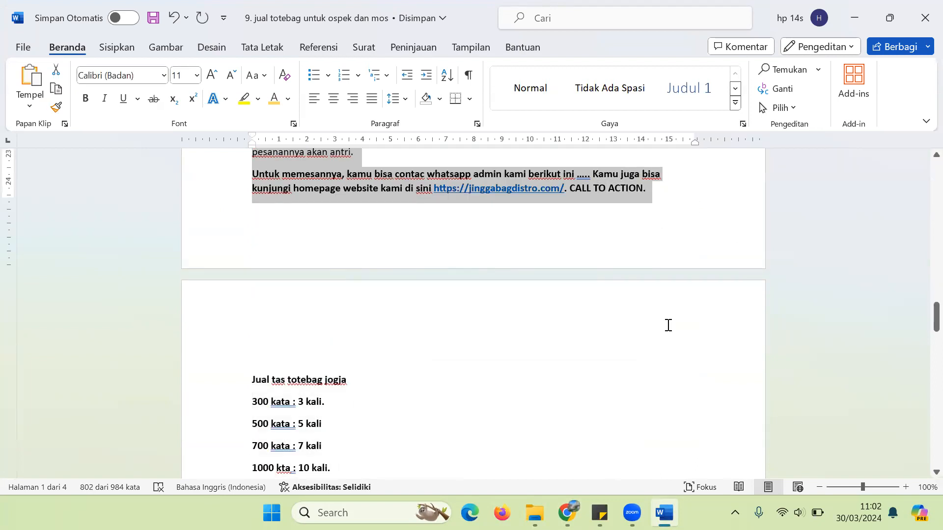
pyautogui.click(567, 513)
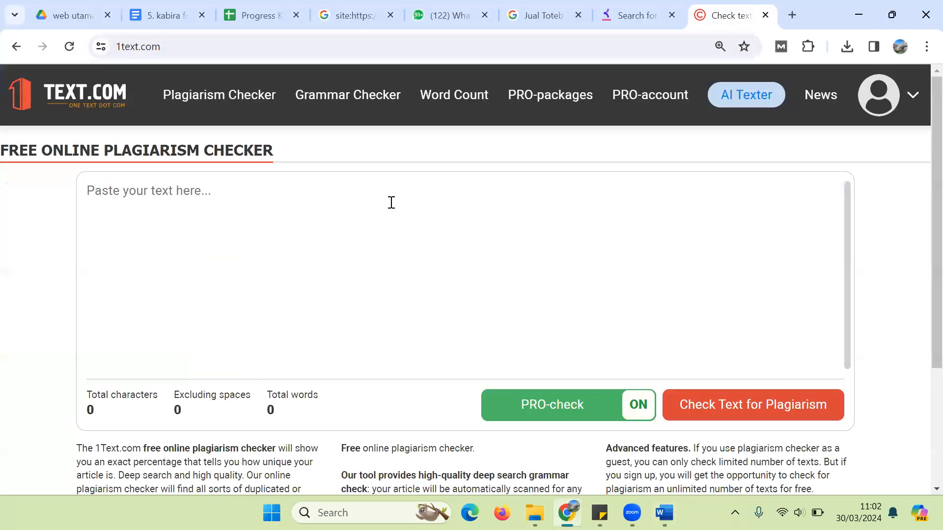
# Step: Paste the 802-word article into the checker, turn PRO-check off, and minimize Chrome and Word
pyautogui.hotkey('ctrl', 'v')
pyautogui.scroll(1, 388, 204)
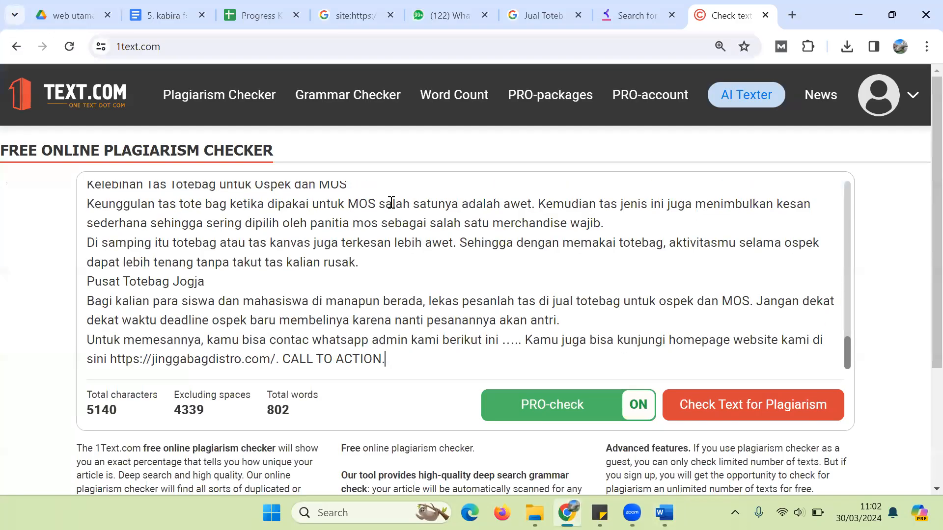
pyautogui.click(510, 411)
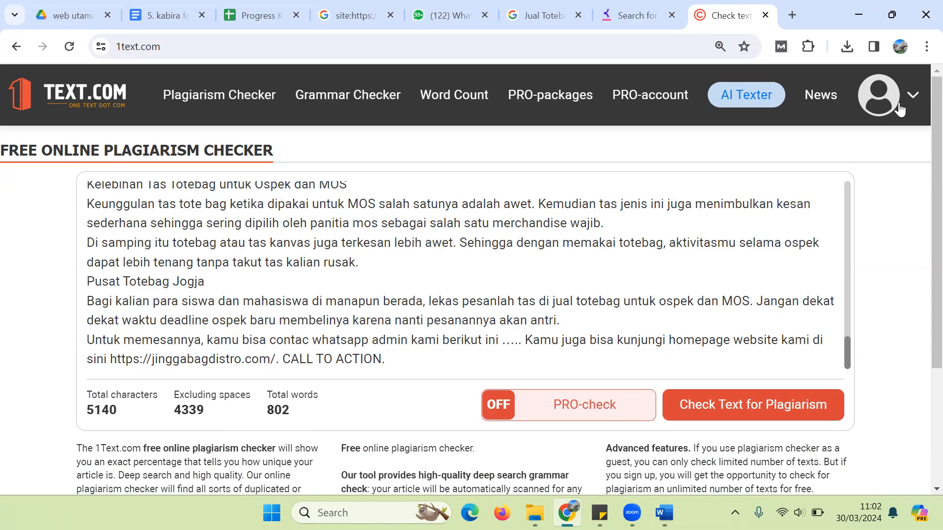
pyautogui.click(879, 22)
pyautogui.click(879, 22)
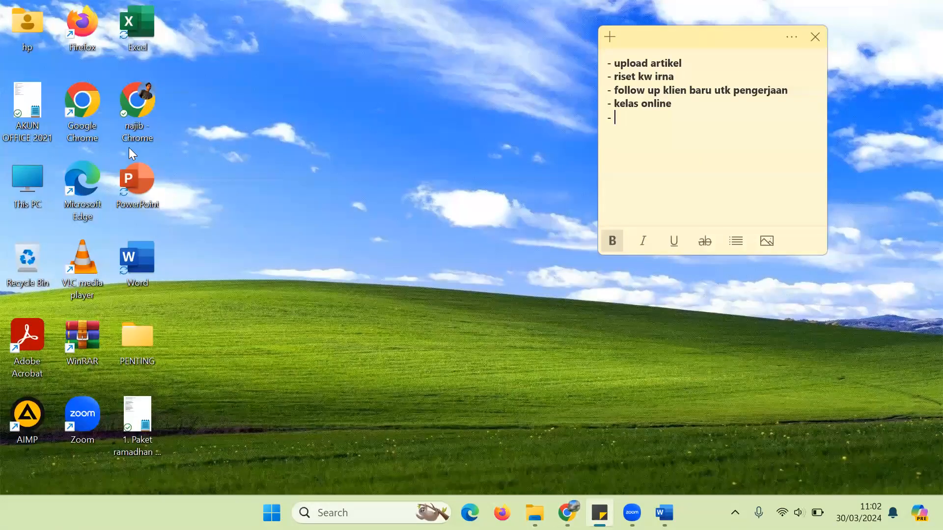
# Step: Launch Chrome under a different profile, load 1text.com in a maximized window, and add a blank tab
pyautogui.doubleClick(66, 105)
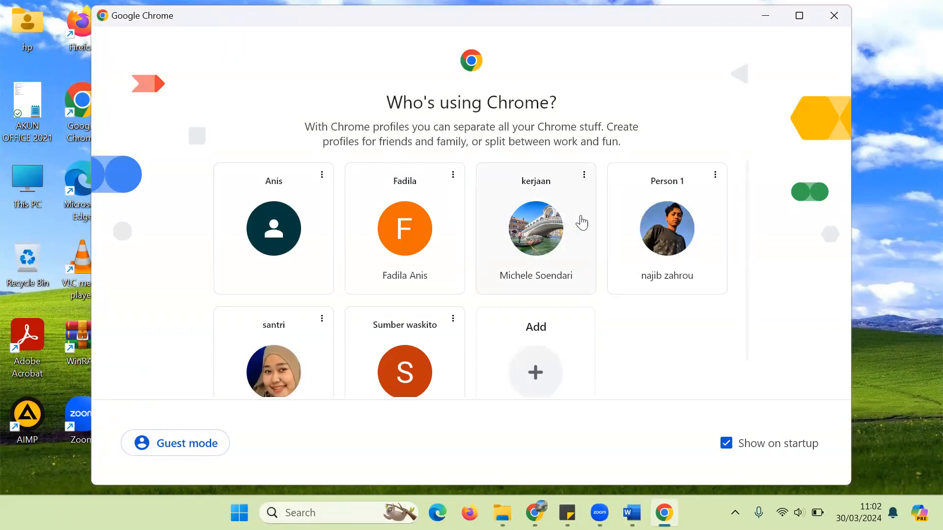
pyautogui.click(402, 367)
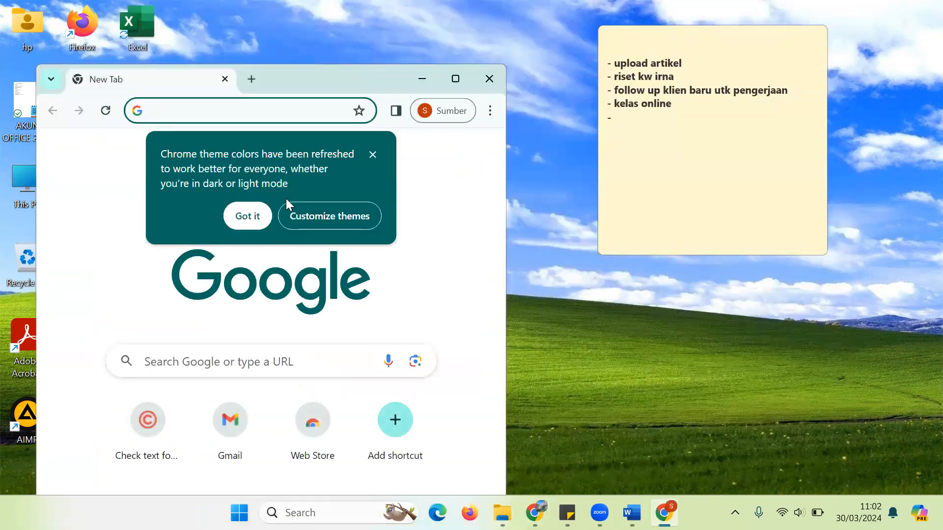
pyautogui.write('1t')
pyautogui.press('Return')
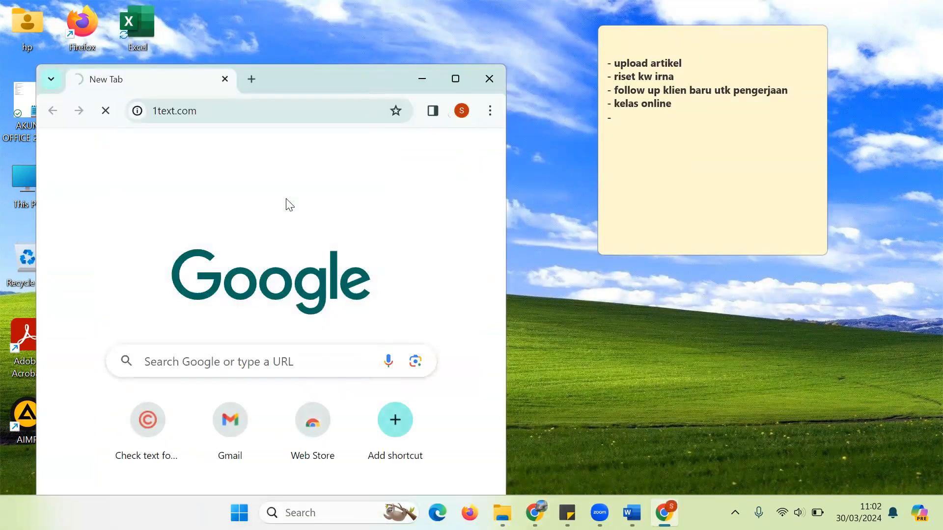
pyautogui.click(456, 80)
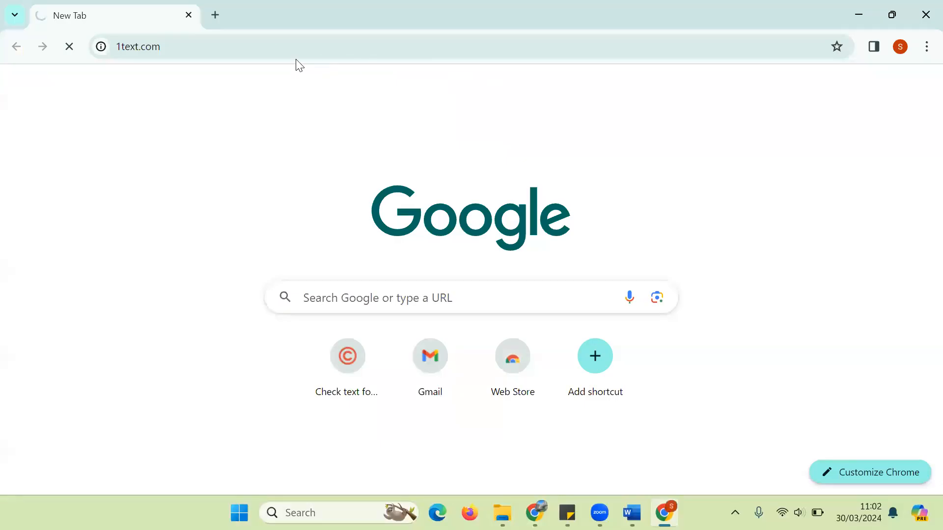
pyautogui.hotkey('ctrl', 't')
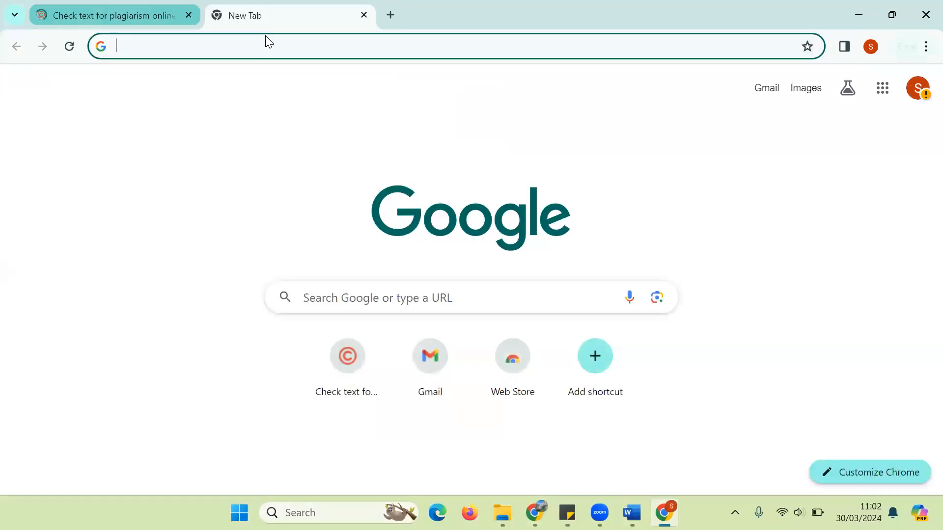
# Step: Go to 1Text.com's registration form and enter the registration e-mail address
pyautogui.hotkey('ctrl', 'shift', 'Tab')
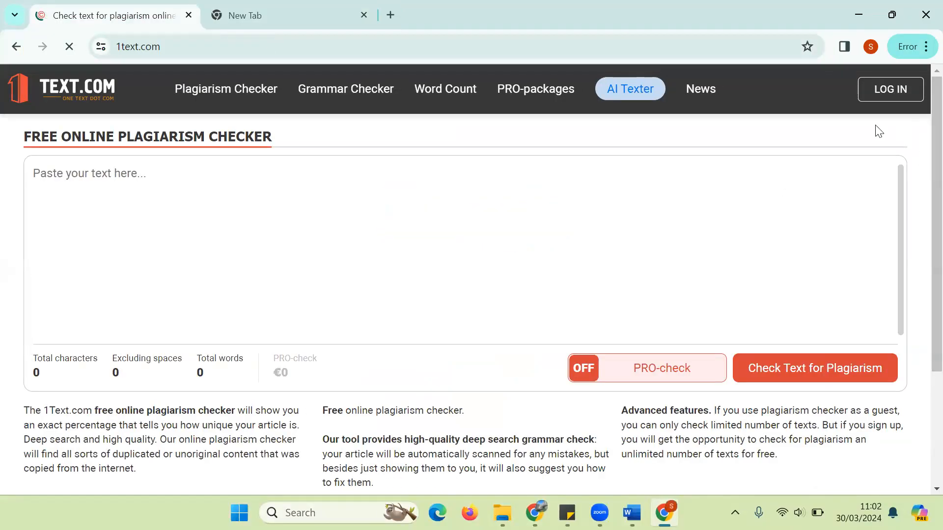
pyautogui.click(891, 93)
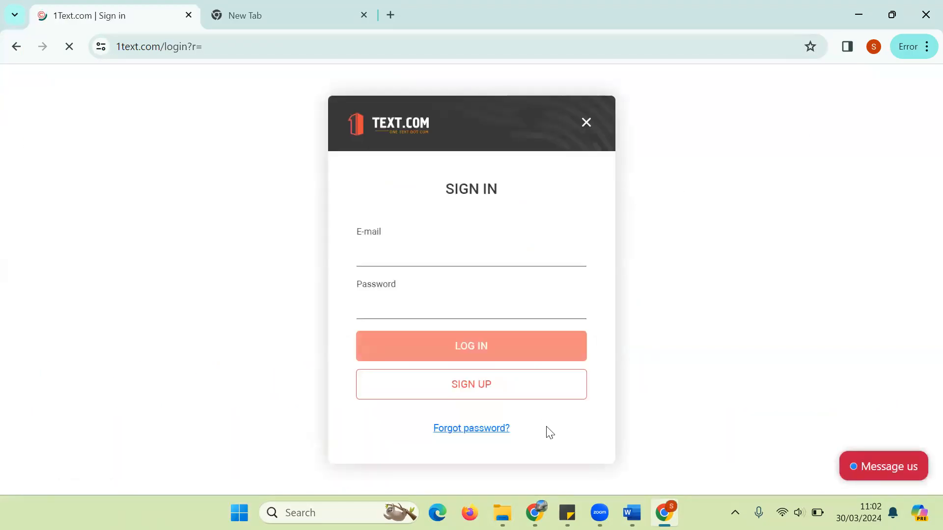
pyautogui.click(480, 396)
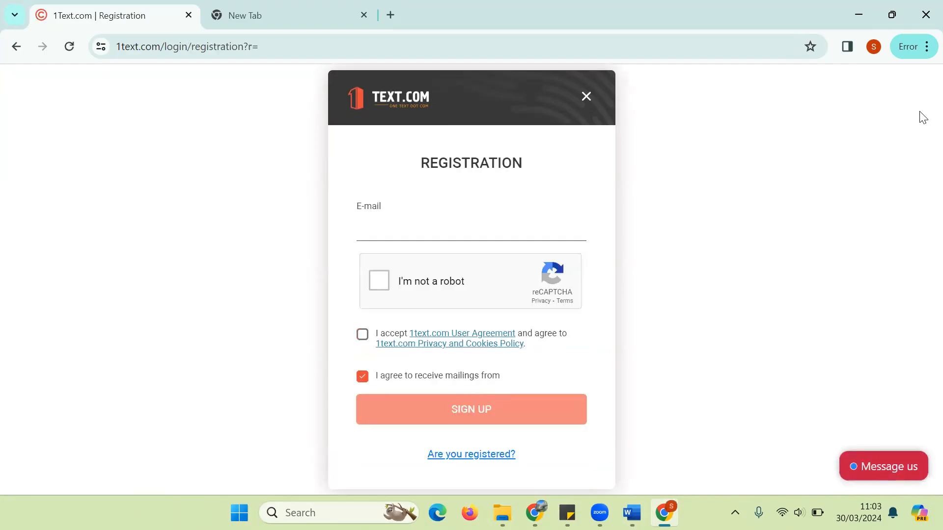
pyautogui.click(378, 227)
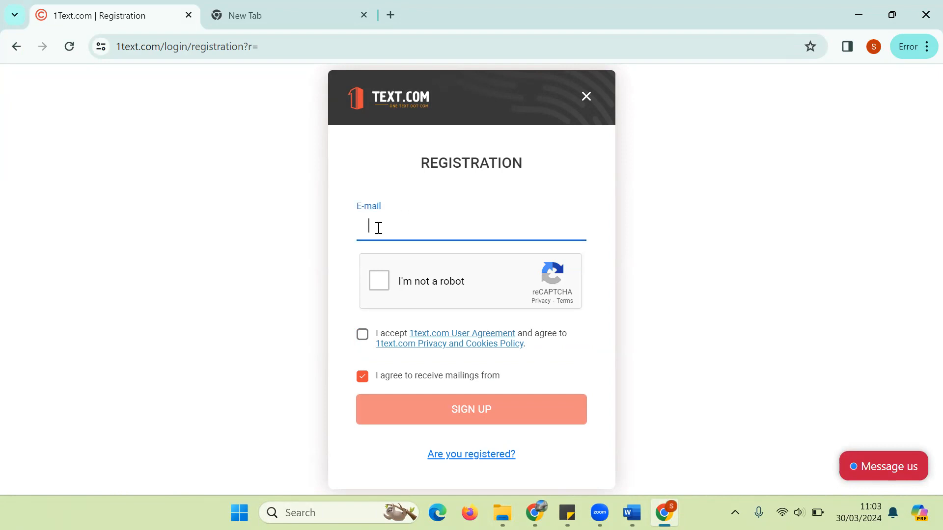
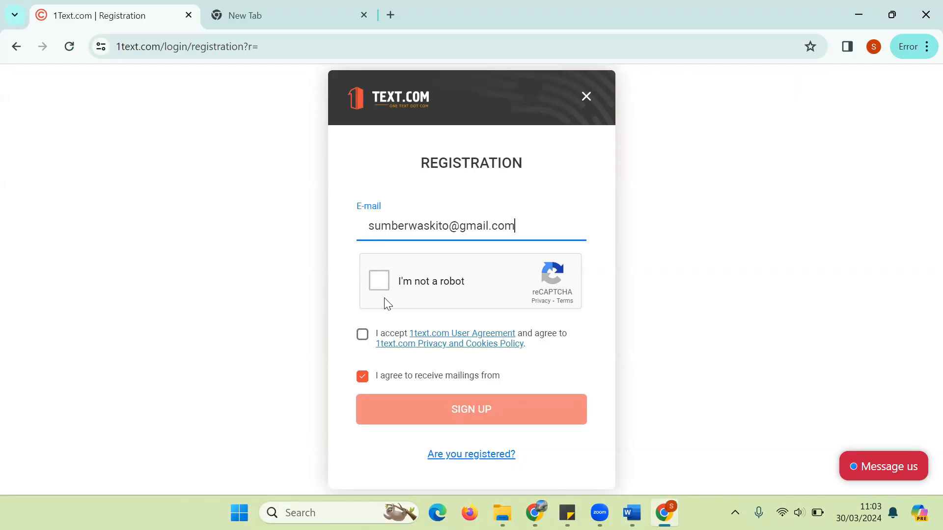
# Step: Pass the bridge-image reCAPTCHA, accept the user agreement, submit sign-up, and select the Russian error text
pyautogui.click(380, 287)
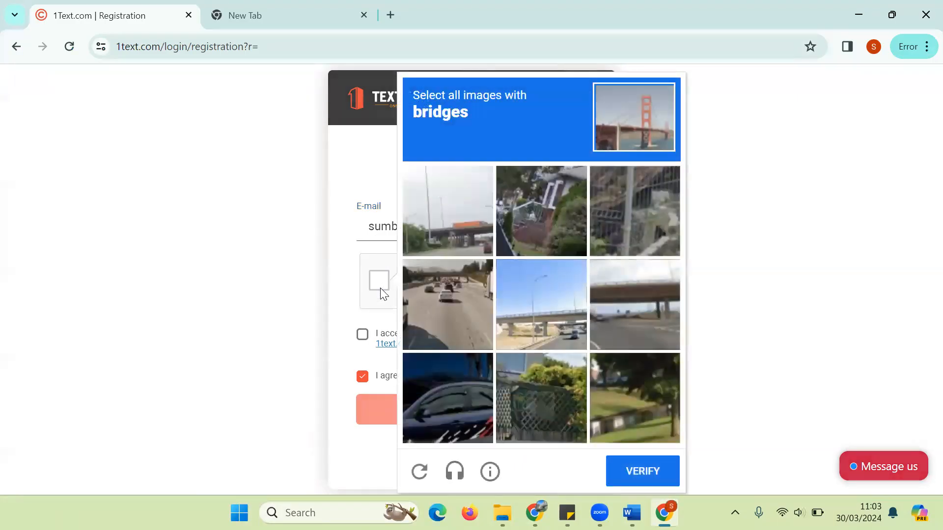
pyautogui.click(622, 304)
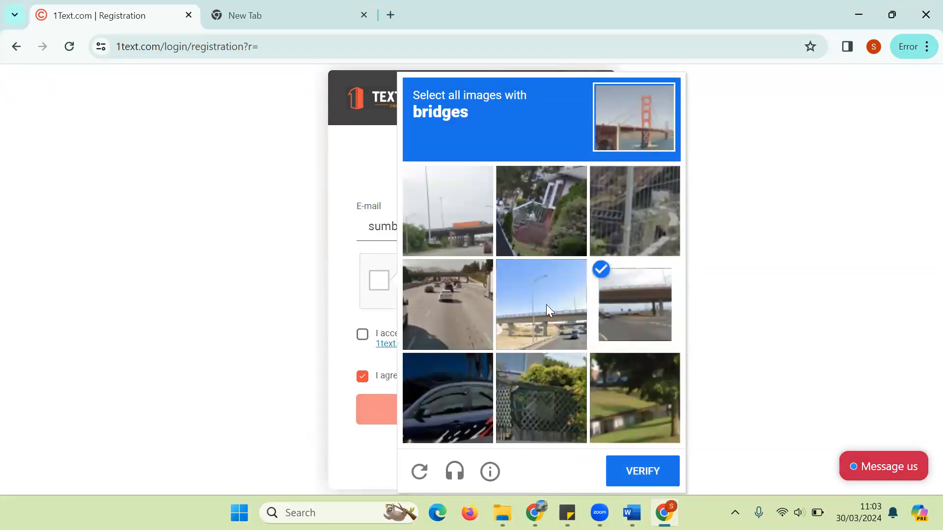
pyautogui.click(545, 305)
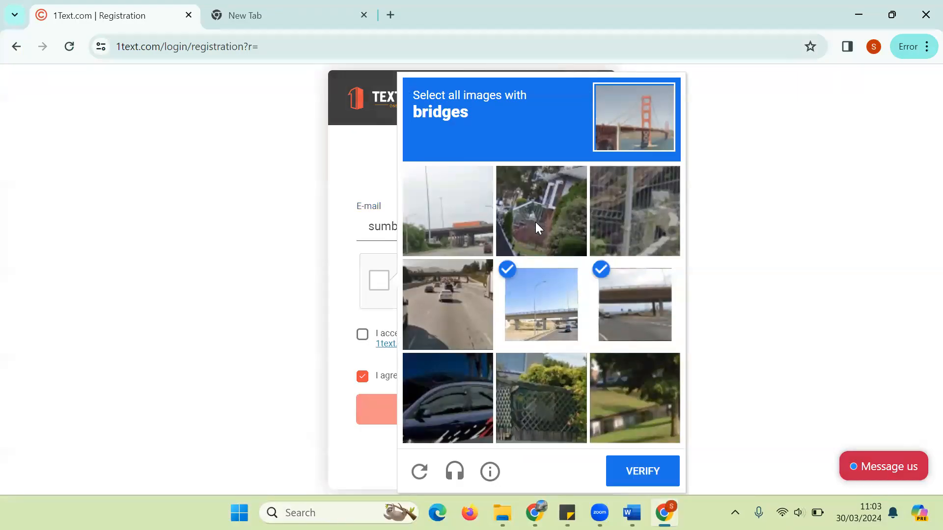
pyautogui.click(454, 220)
pyautogui.click(627, 466)
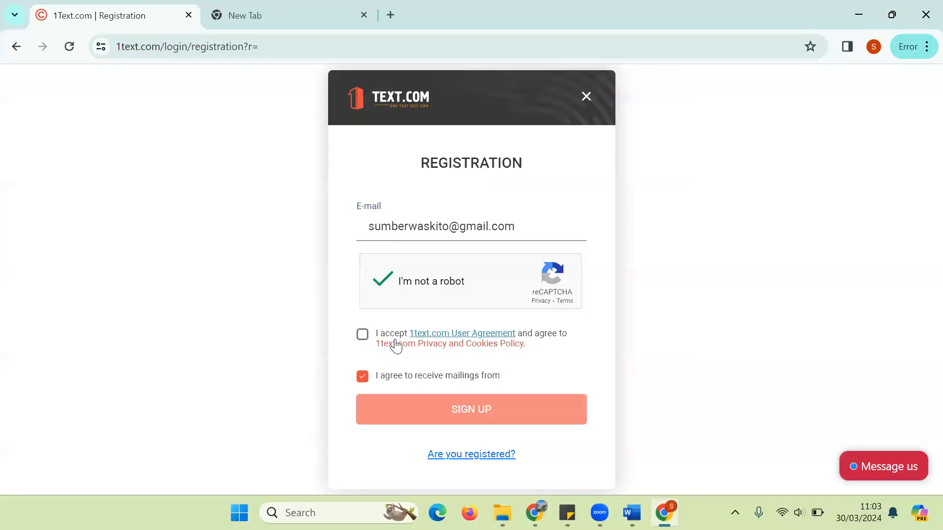
pyautogui.click(363, 336)
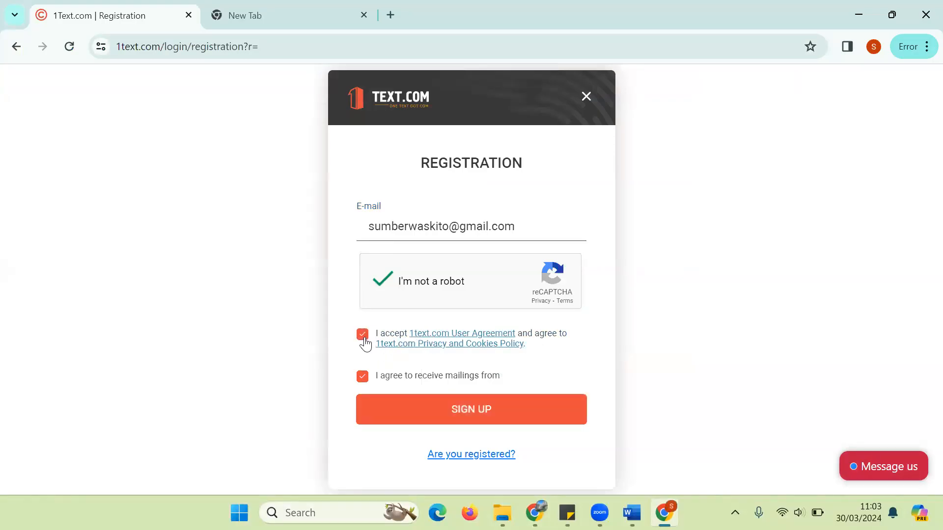
pyautogui.click(503, 427)
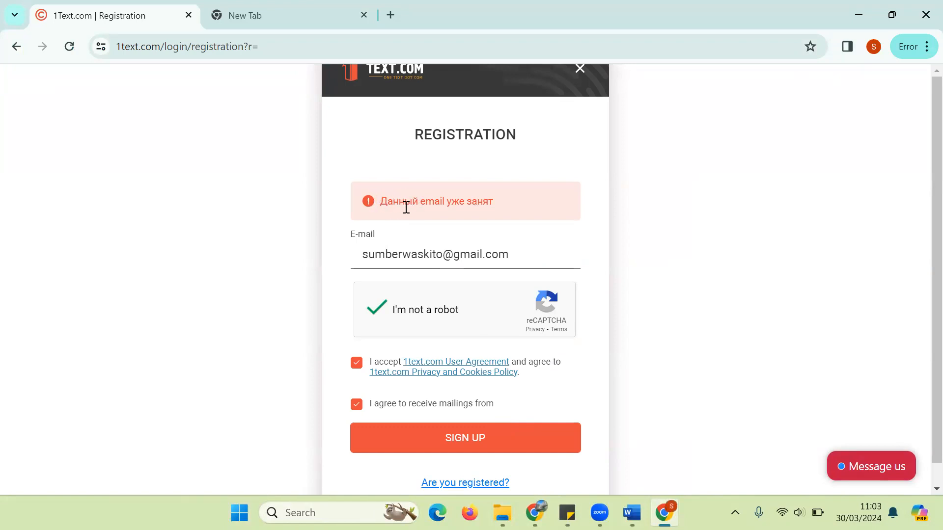
pyautogui.moveTo(495, 200); pyautogui.dragTo(420, 207)
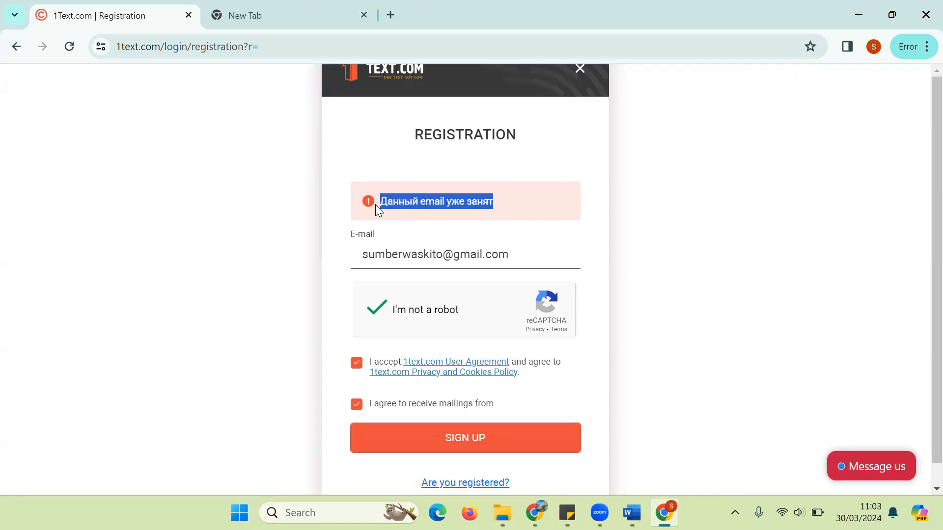
# Step: Search 'translate', open Google Translate, and paste the Russian error message to translate it
pyautogui.click(277, 19)
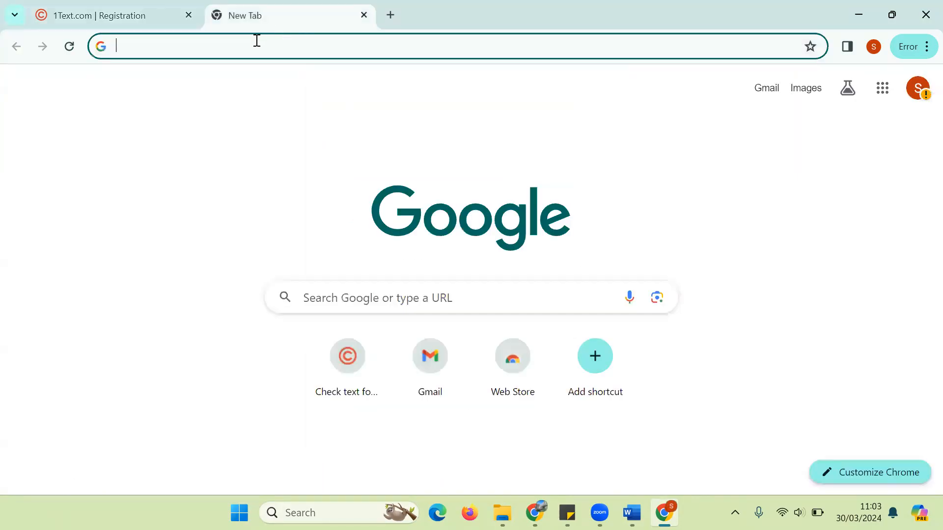
pyautogui.write('translate')
pyautogui.press('Return')
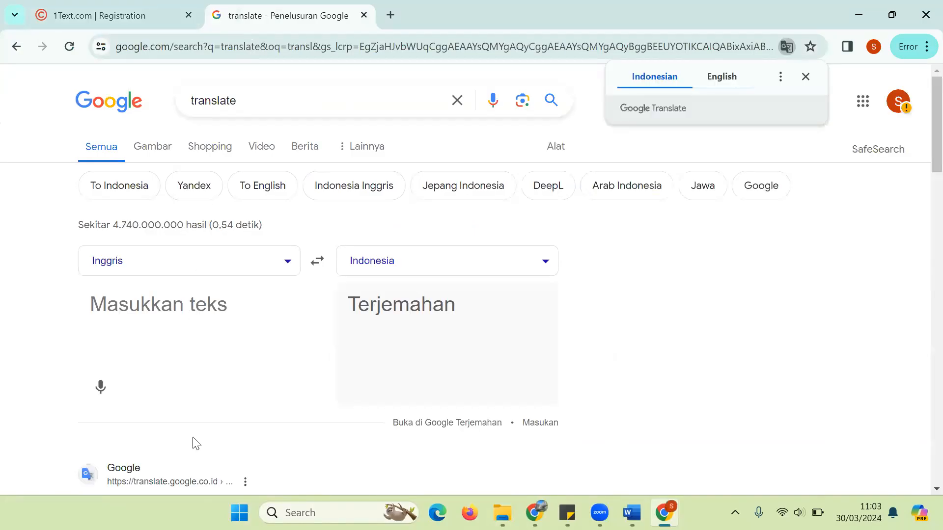
pyautogui.scroll(-3, 922, 134)
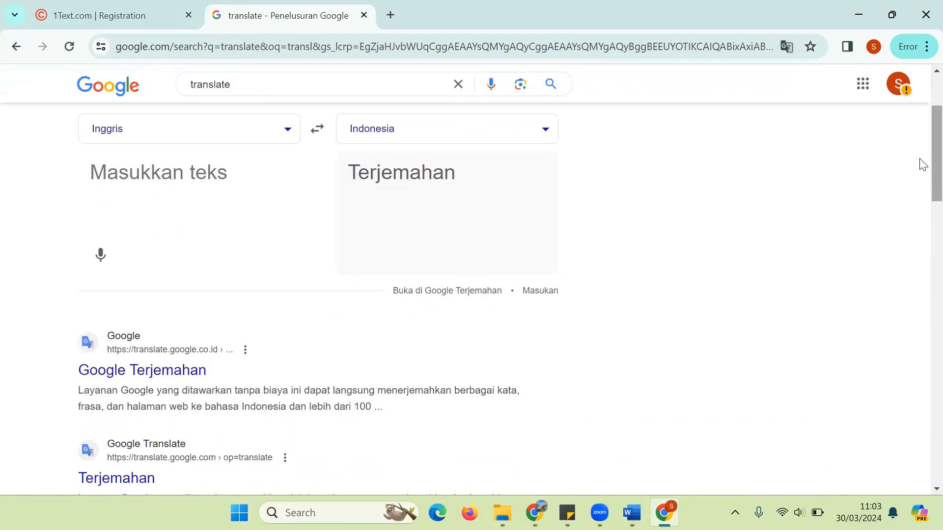
pyautogui.click(173, 385)
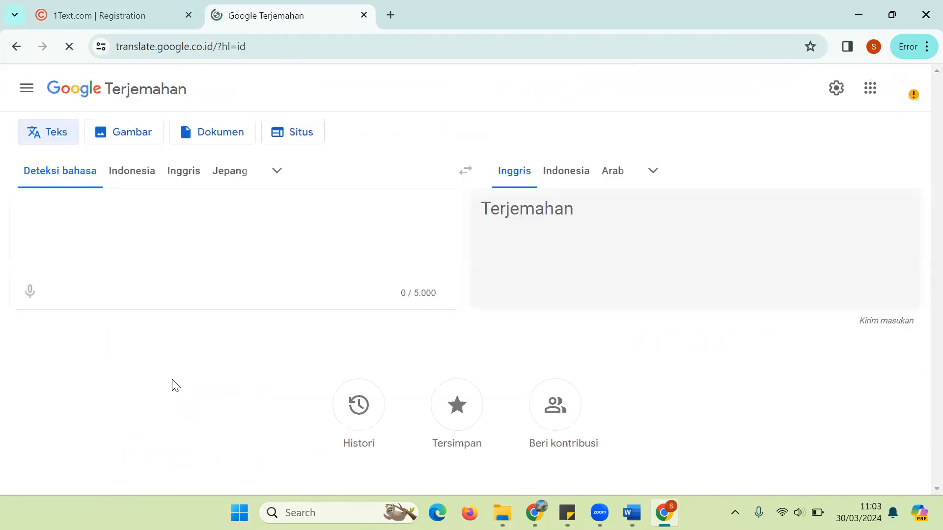
pyautogui.write('Данный email уже занят')
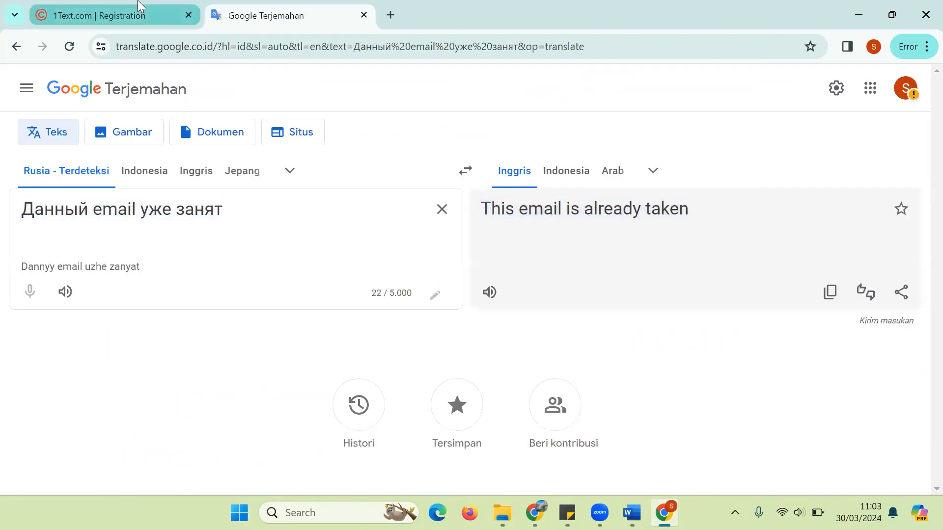
# Step: Compare the English translation with the 1Text form and resubmit the registration
pyautogui.click(112, 6)
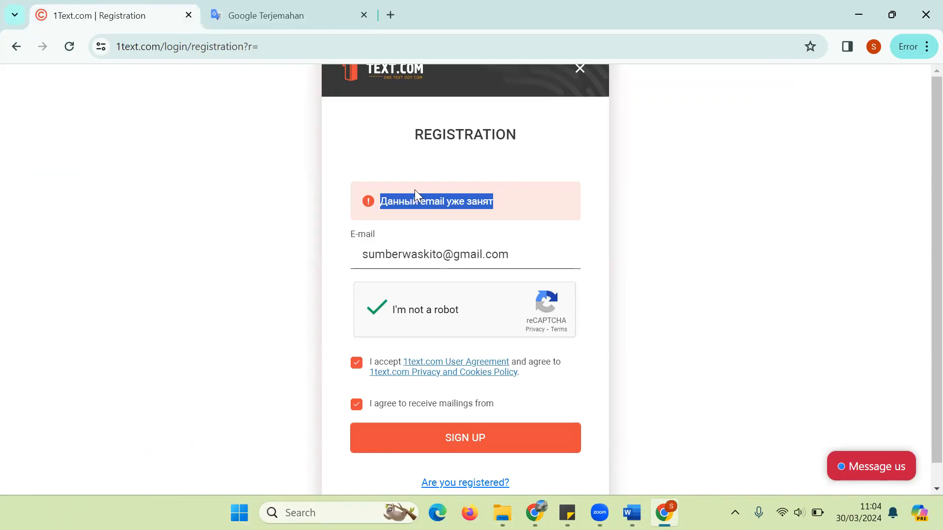
pyautogui.click(247, 22)
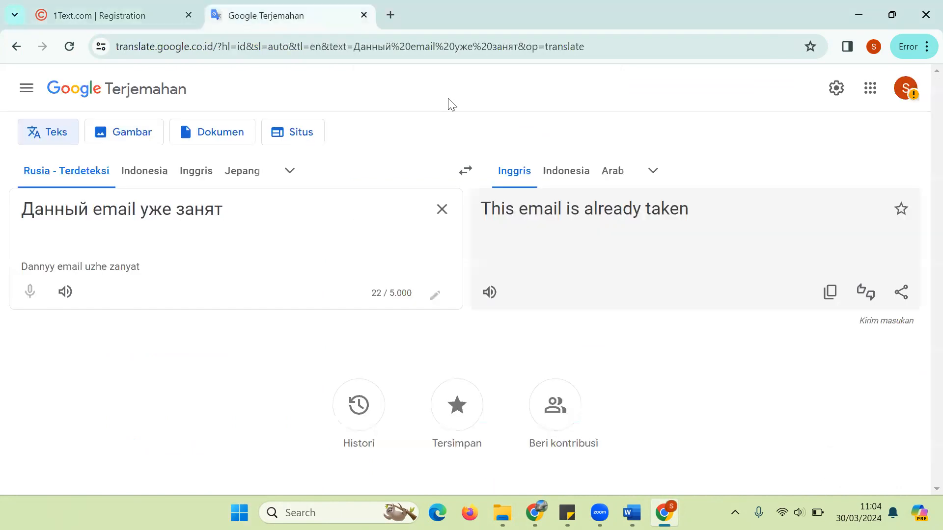
pyautogui.click(139, 6)
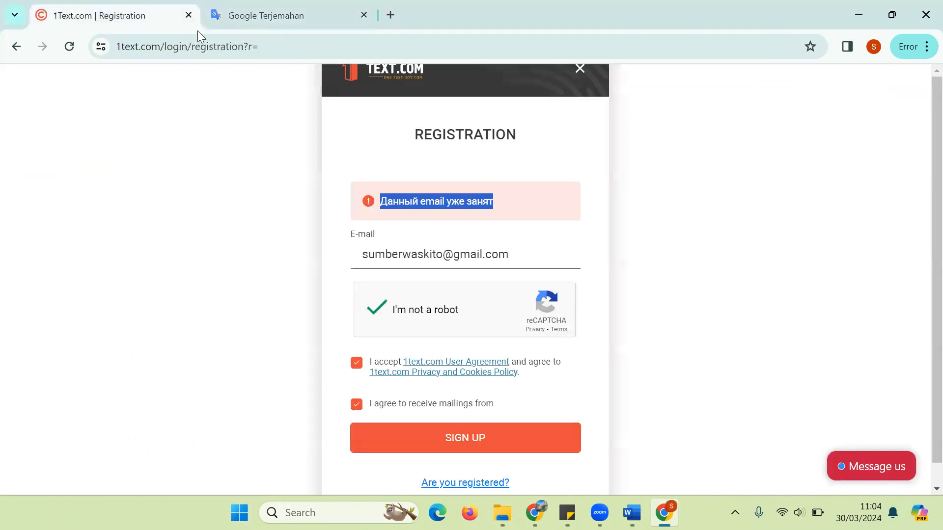
pyautogui.click(461, 442)
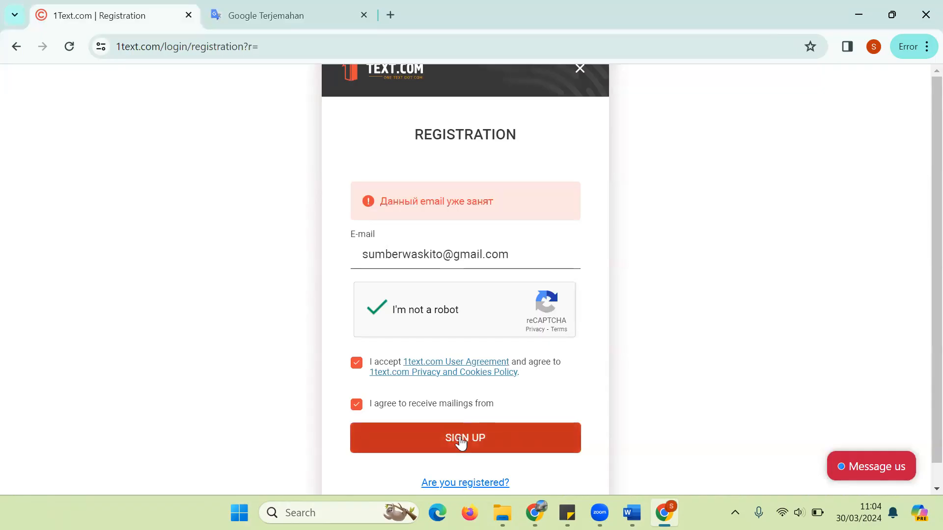
pyautogui.click(235, 40)
pyautogui.click(242, 22)
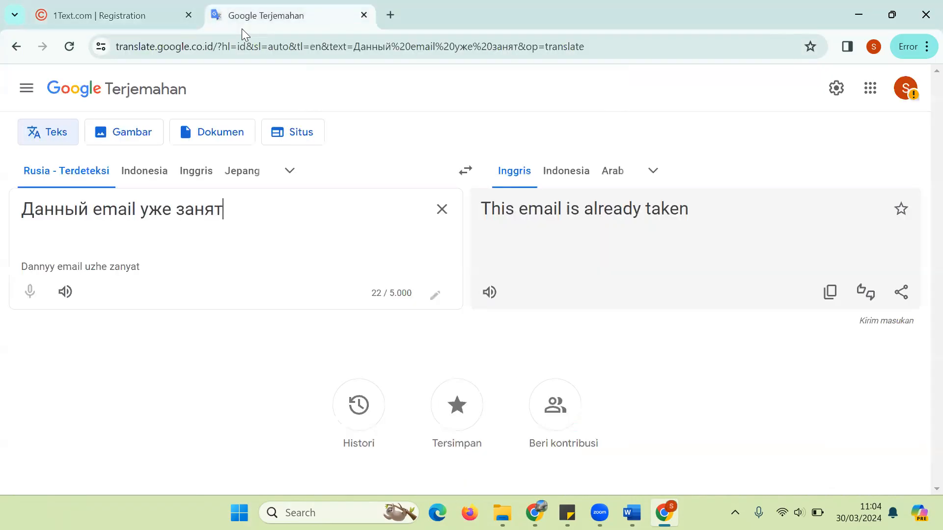
pyautogui.click(247, 54)
# Step: Open Gmail, check the empty Spam folder for a 1Text.com message, and return to the registration tab
pyautogui.write('mail.')
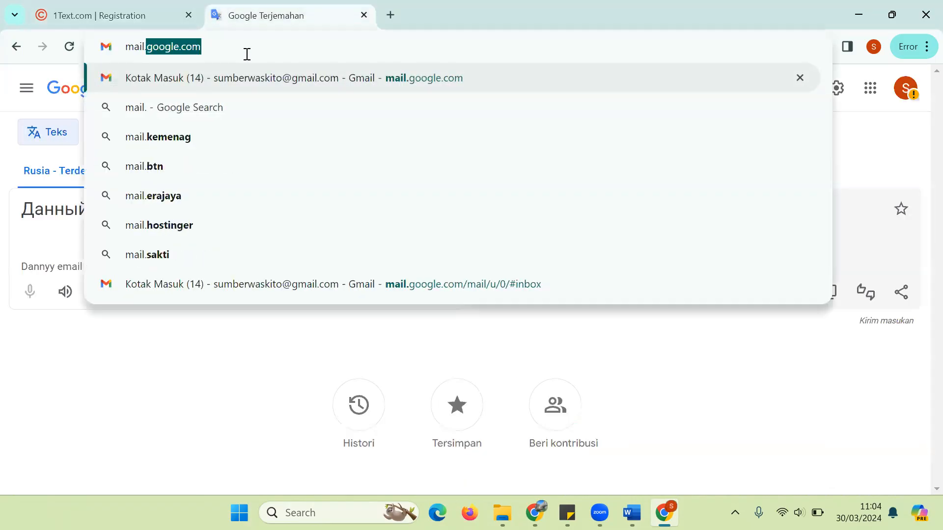
pyautogui.press('Return')
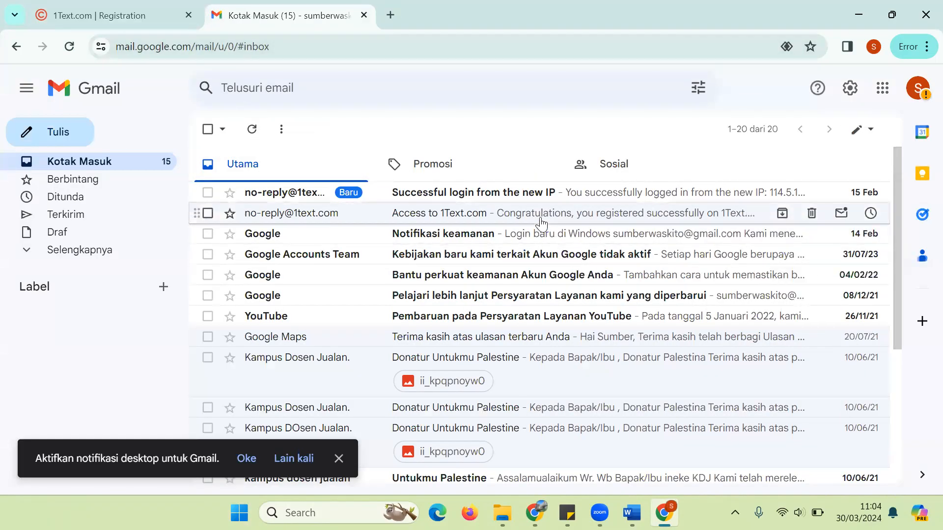
pyautogui.click(89, 253)
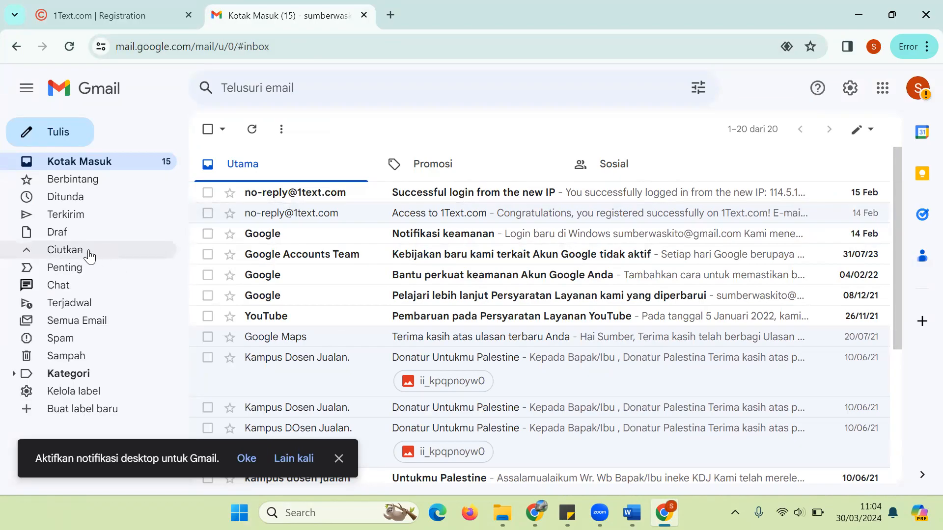
pyautogui.click(87, 340)
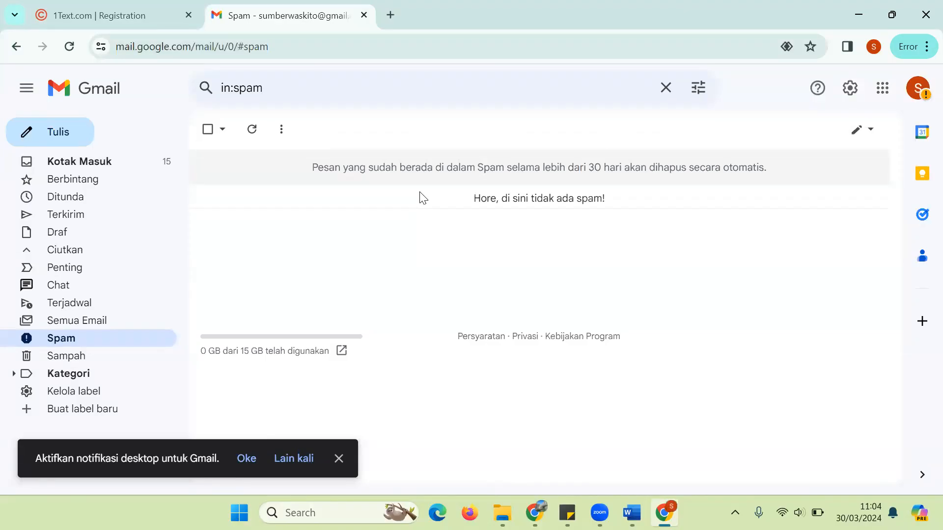
pyautogui.click(142, 7)
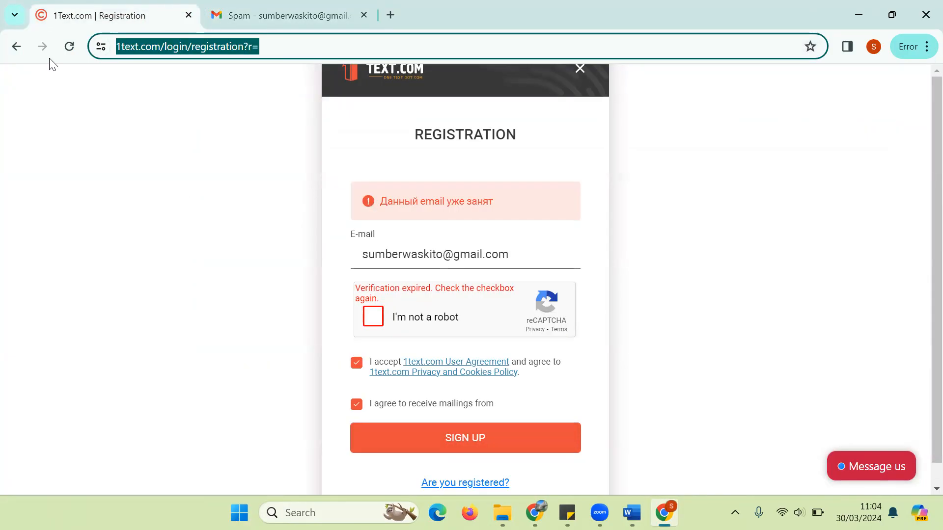
# Step: Go back to 1Text.com's sign-in page, dismiss the saved-password suggestion, and briefly check the Word article
pyautogui.click(16, 47)
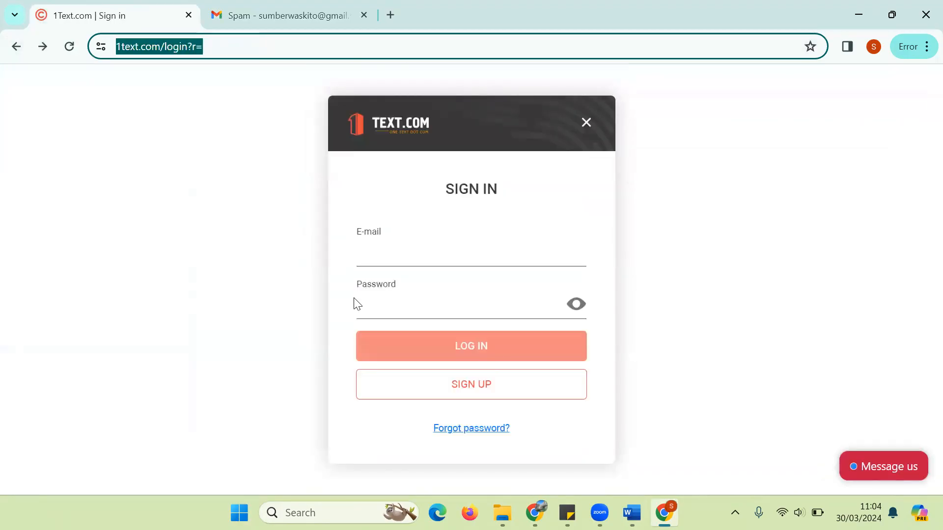
pyautogui.click(433, 267)
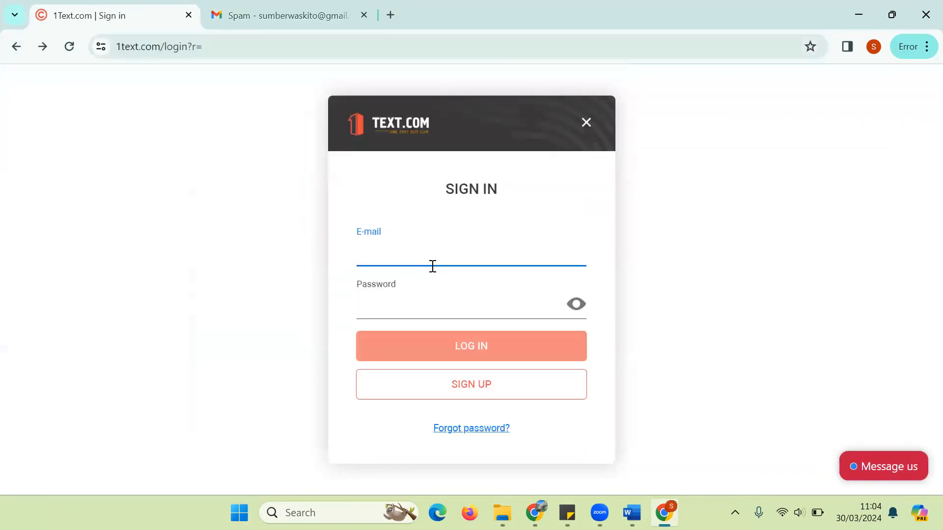
pyautogui.click(420, 316)
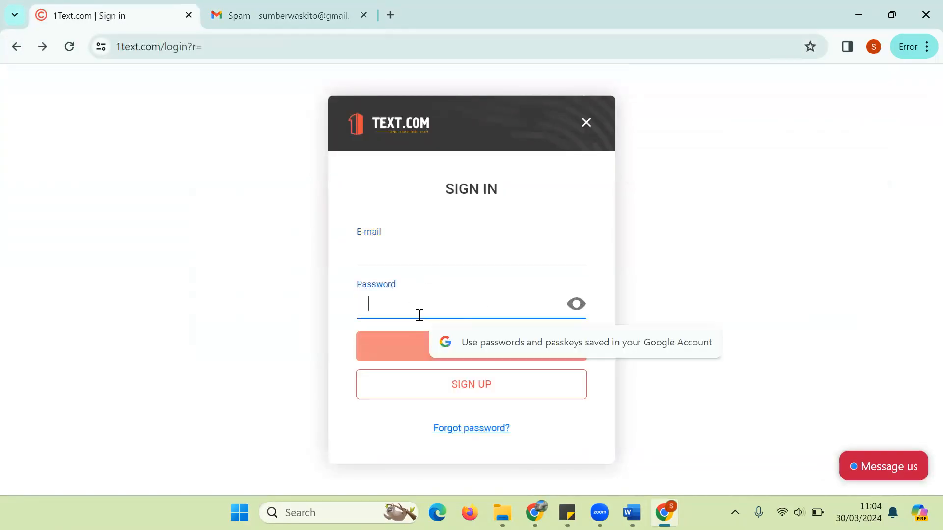
pyautogui.click(799, 371)
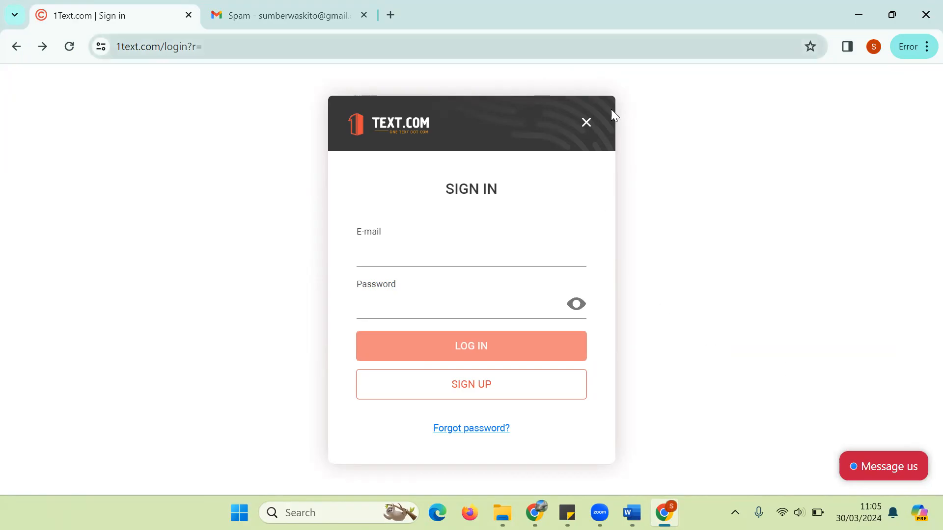
pyautogui.moveTo(632, 513)
pyautogui.click(652, 422)
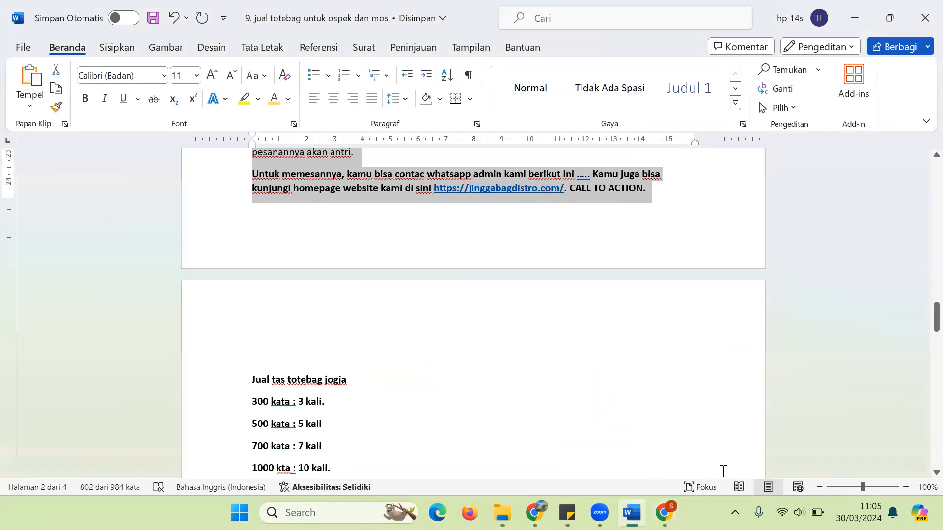
pyautogui.click(664, 512)
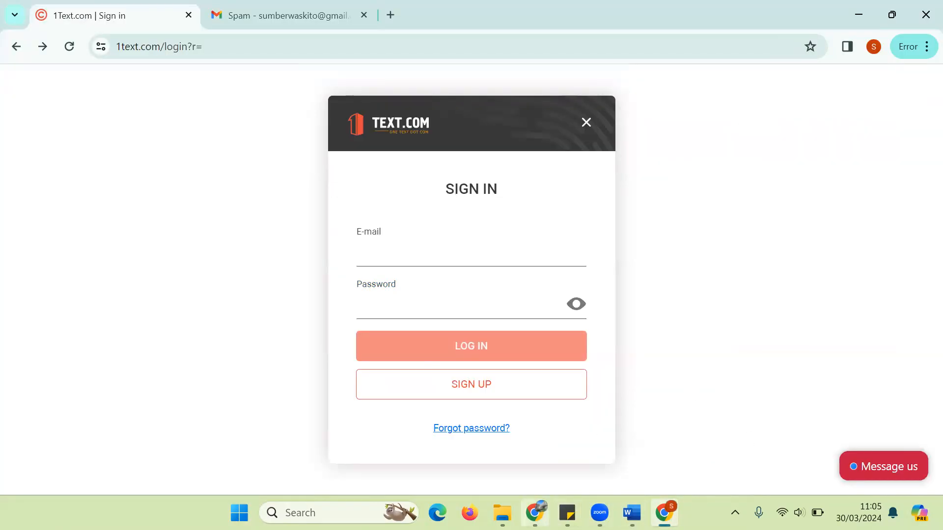
# Step: Bring forward the other Chrome window and review the 802-word, 5140-character article in the checker
pyautogui.click(535, 513)
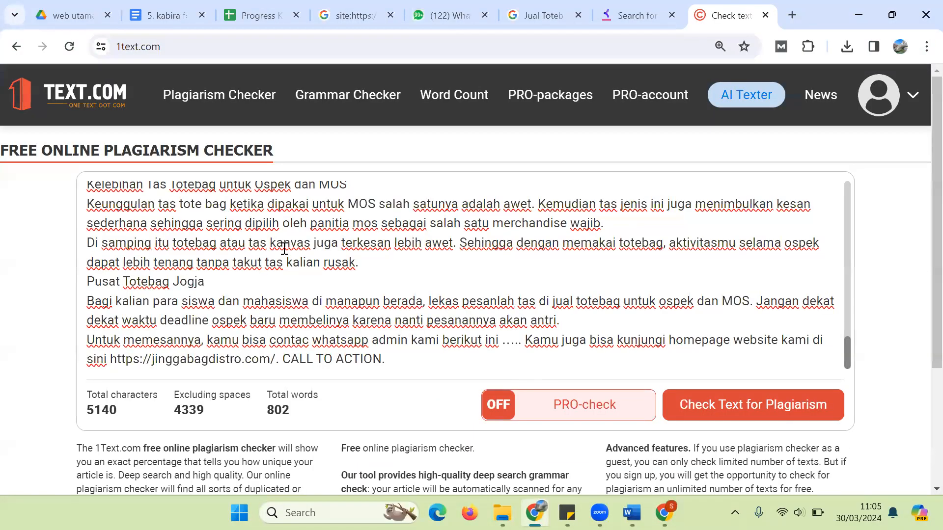
pyautogui.moveTo(402, 365); pyautogui.dragTo(84, 349)
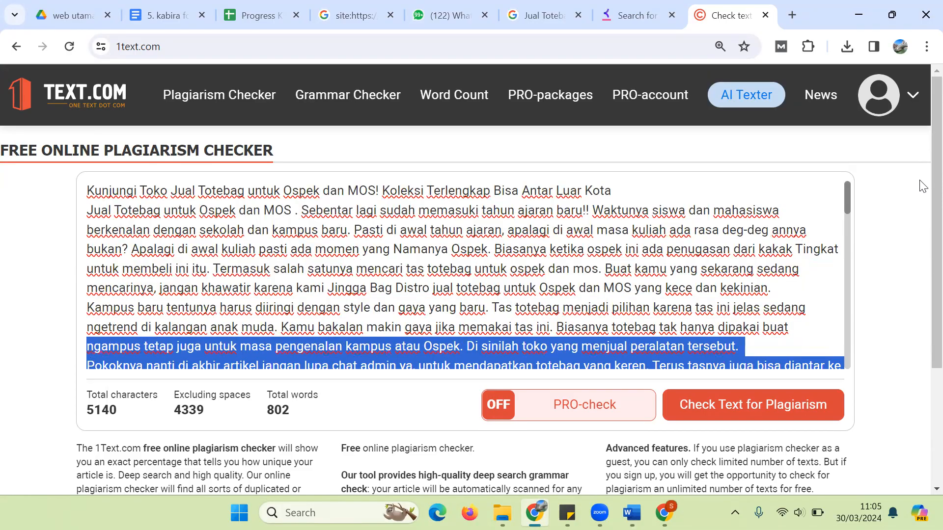
pyautogui.scroll(-5, 922, 180)
pyautogui.scroll(5, 920, 284)
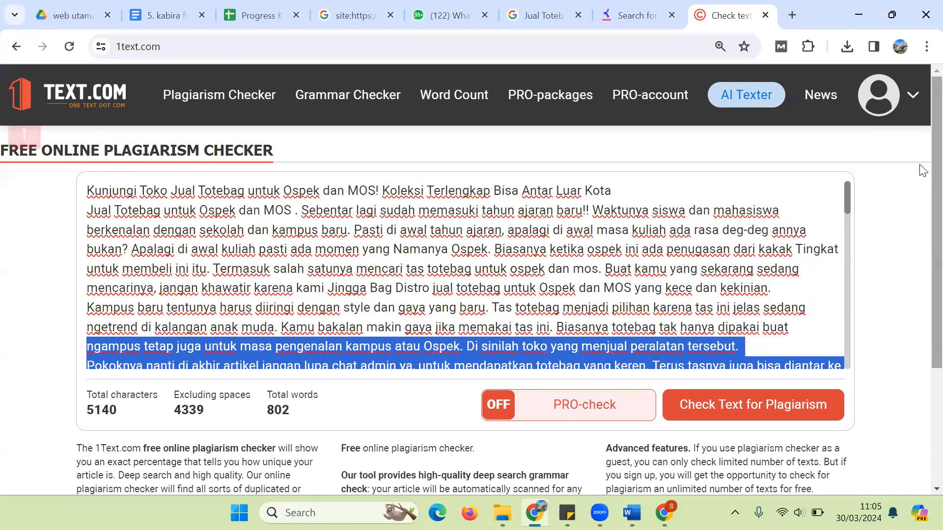
pyautogui.scroll(-2, 923, 171)
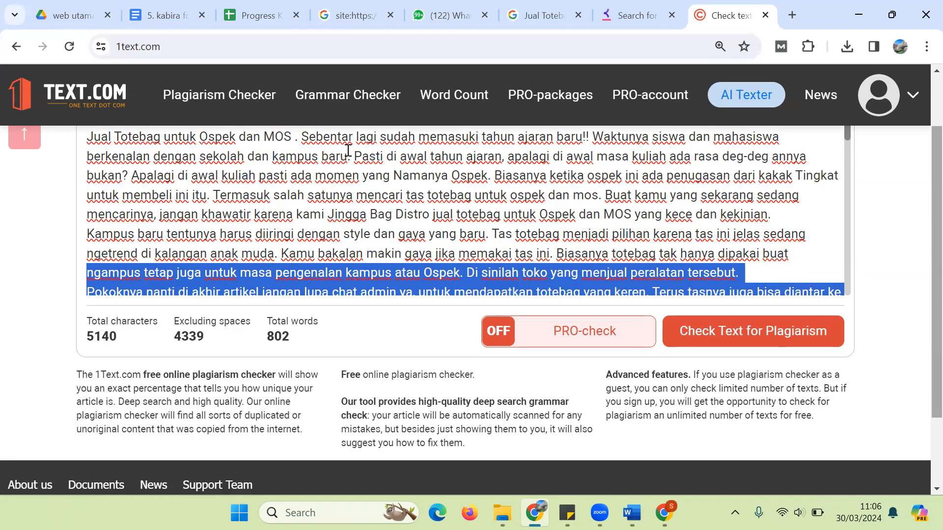
# Step: Check the Free/PRO symbol balance in the 1Text.com account menu, then close the panel
pyautogui.click(895, 92)
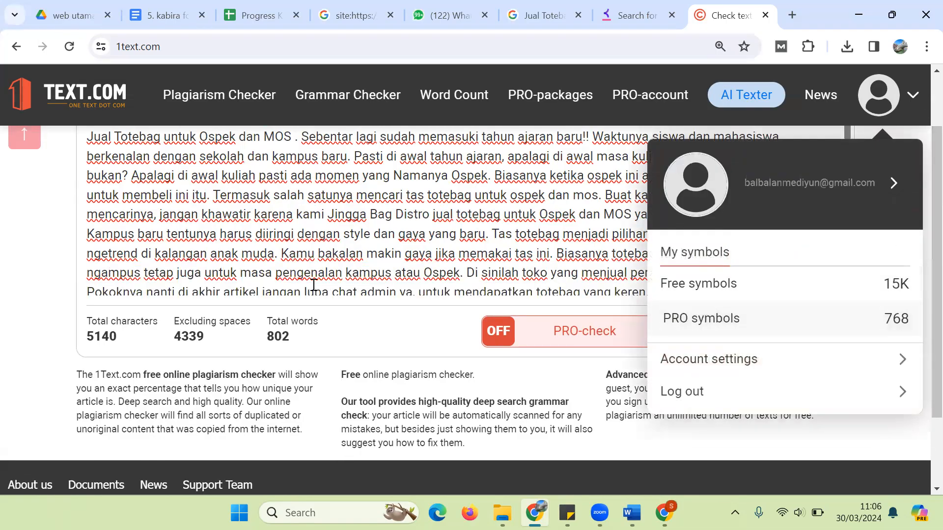
pyautogui.click(1, 303)
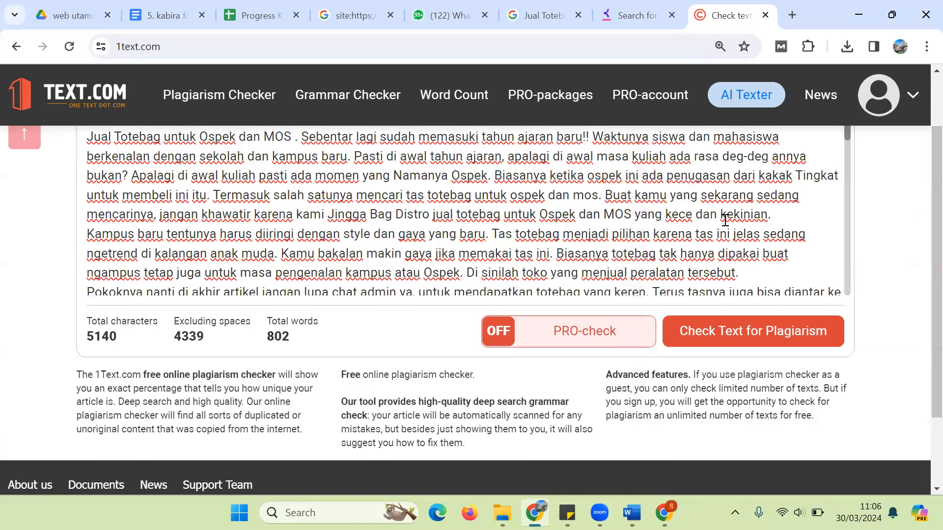
pyautogui.click(913, 97)
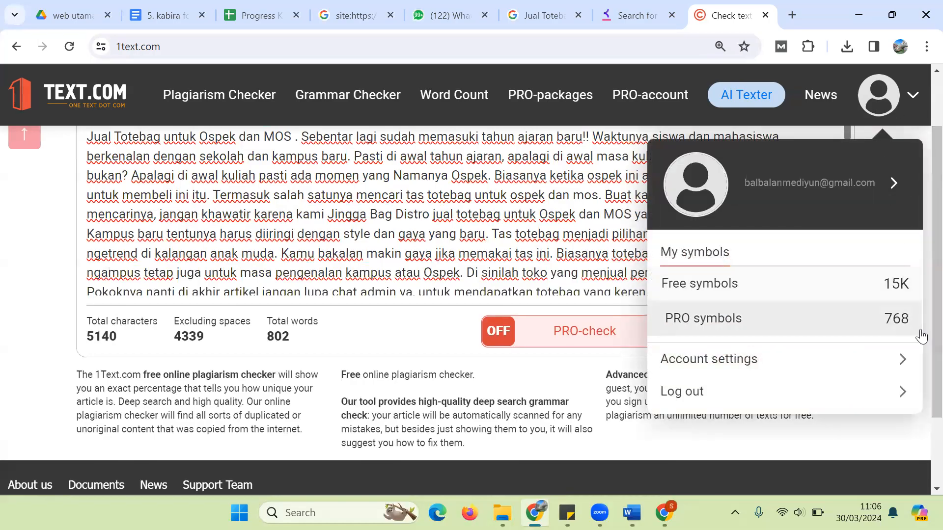
pyautogui.scroll(-2, 919, 177)
pyautogui.scroll(3, 919, 148)
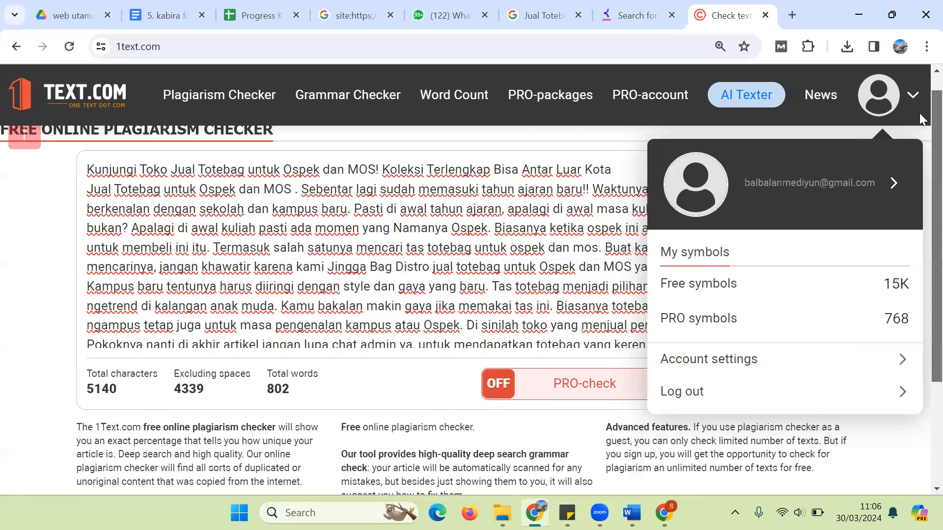
pyautogui.click(24, 185)
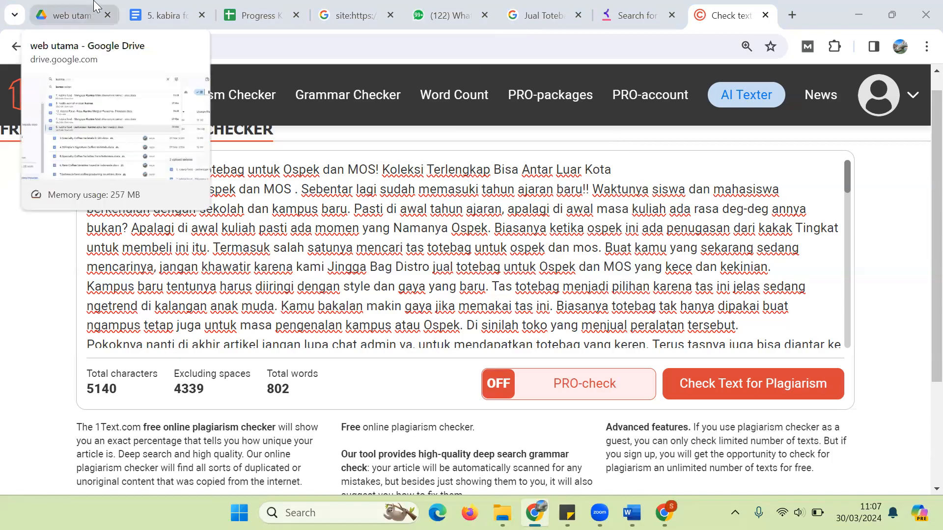
# Step: Load jawonvirtualmarketing.com/wp-admin in a new Chrome tab beside the Drive tab
pyautogui.click(113, 19)
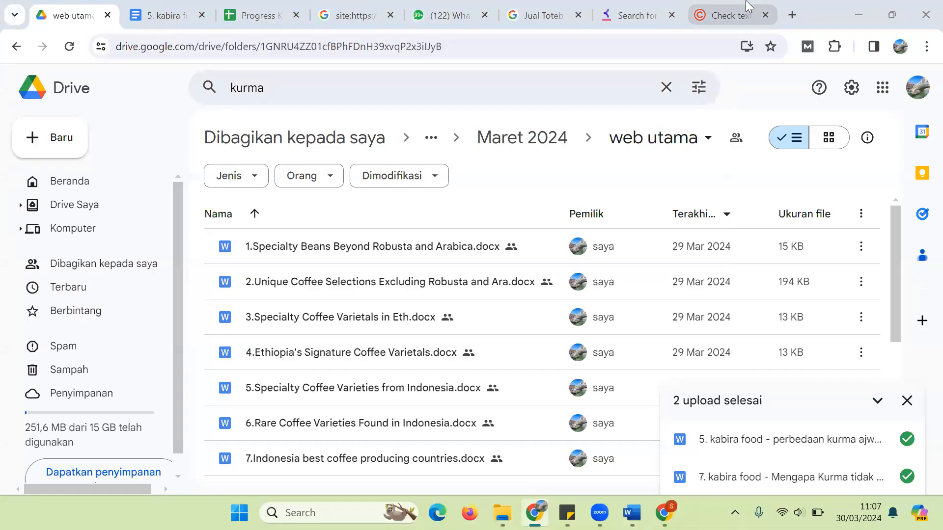
pyautogui.click(793, 14)
pyautogui.write('jawonvirtualmarketing.com')
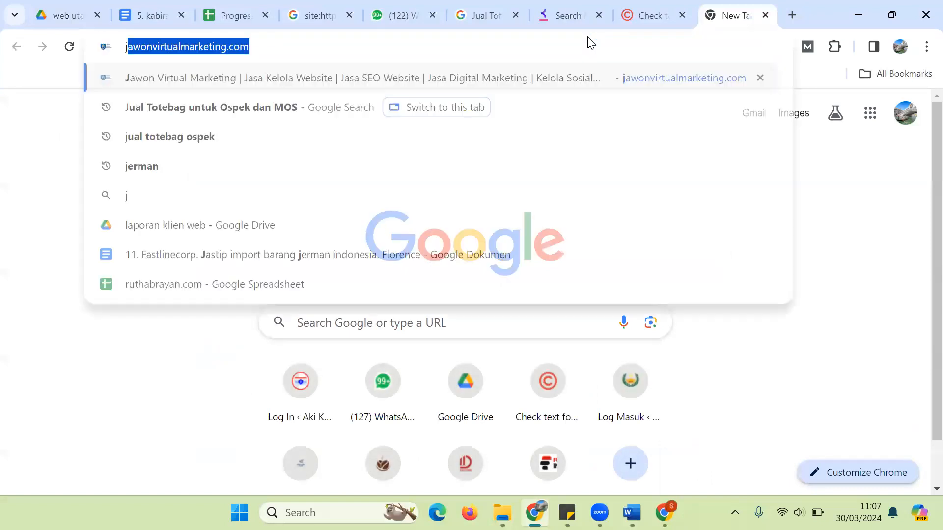
pyautogui.press('Right')
pyautogui.write('/wp-ad')
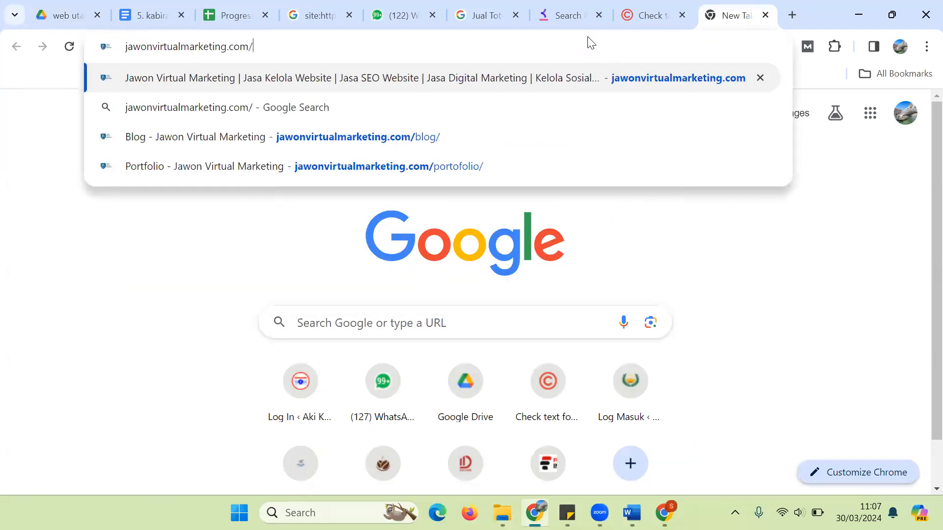
pyautogui.write('min')
pyautogui.press('Return')
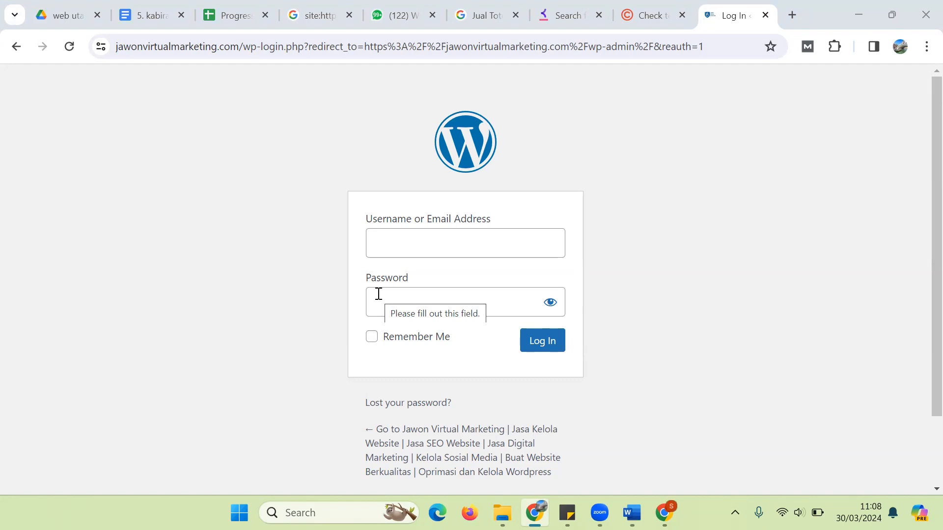
# Step: Log in to the WordPress admin with the admin username and password
pyautogui.click(405, 244)
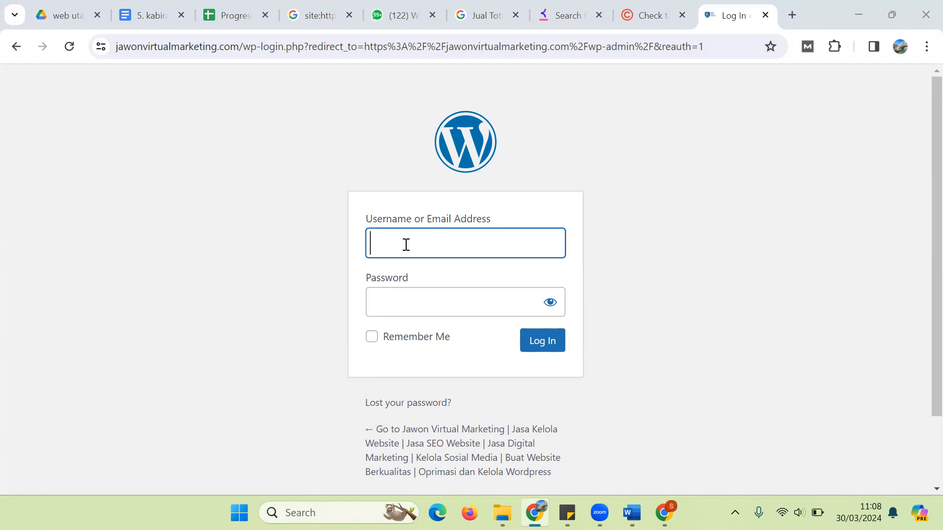
pyautogui.write('jvm')
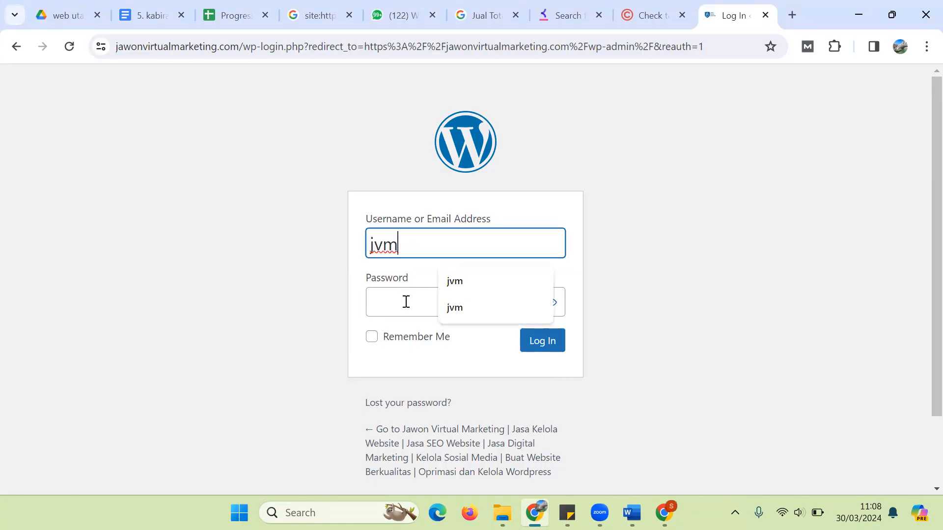
pyautogui.click(406, 301)
pyautogui.write('•••••••••')
pyautogui.press('Return')
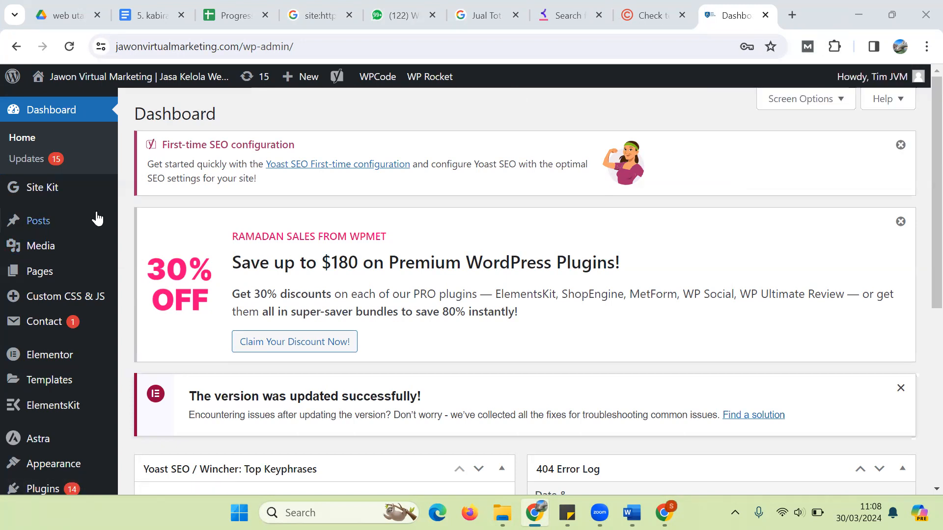
# Step: Go to Posts > All Posts and start a new blank post
pyautogui.moveTo(63, 228)
pyautogui.moveTo(12, 227)
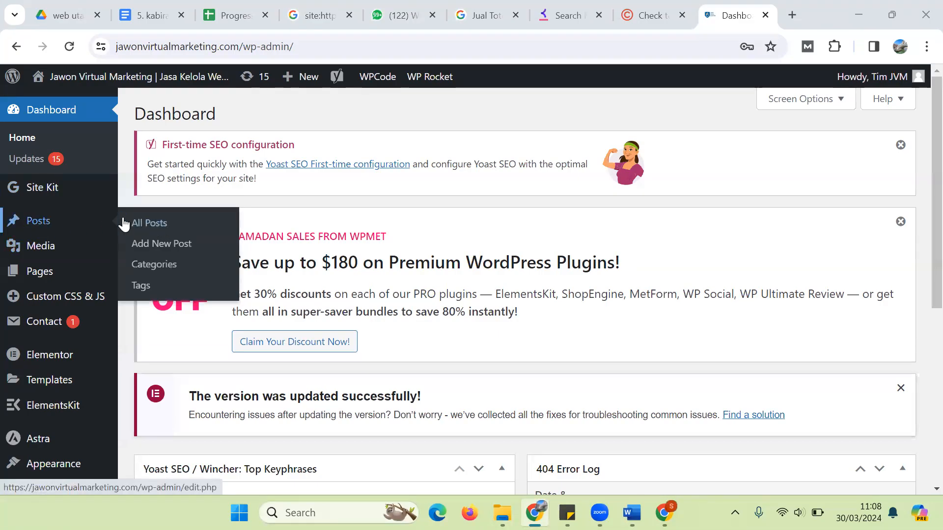
pyautogui.click(160, 226)
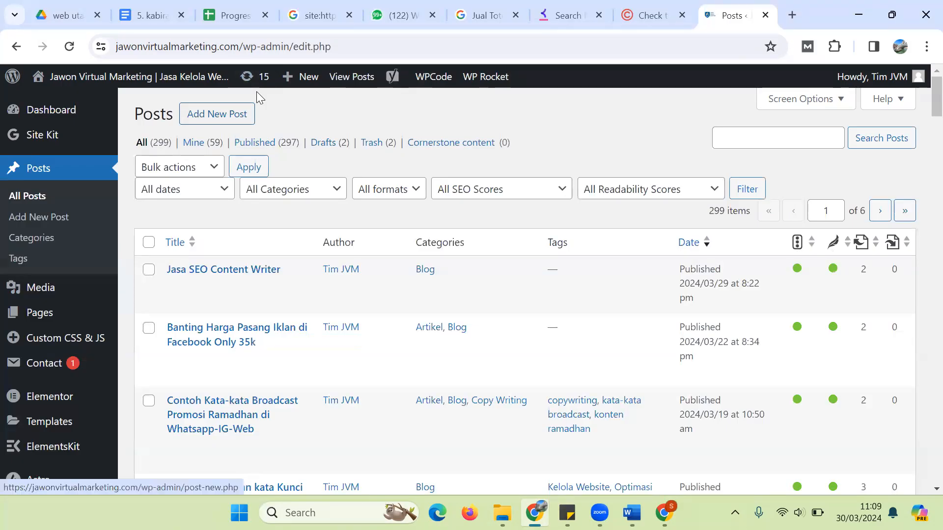
pyautogui.press('Return')
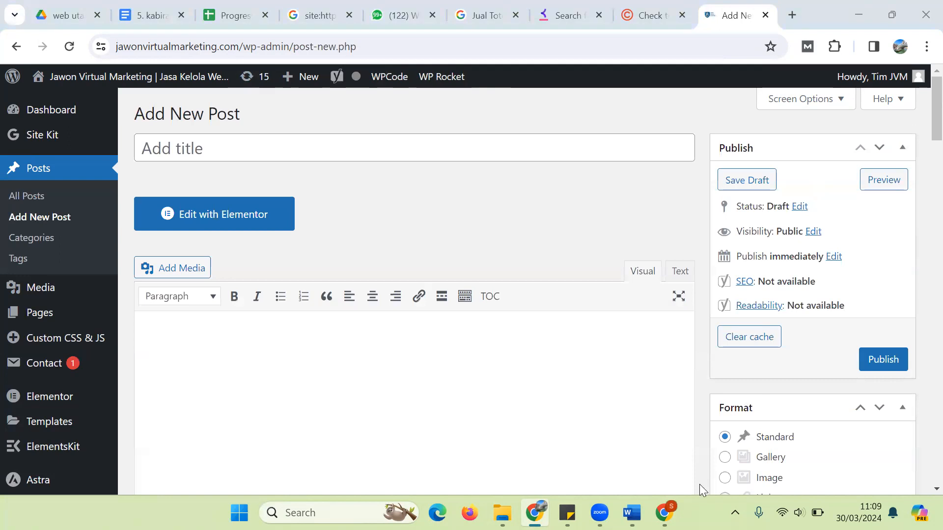
# Step: Copy the selected totebag article in Word with Salin, then return to the browser
pyautogui.click(632, 513)
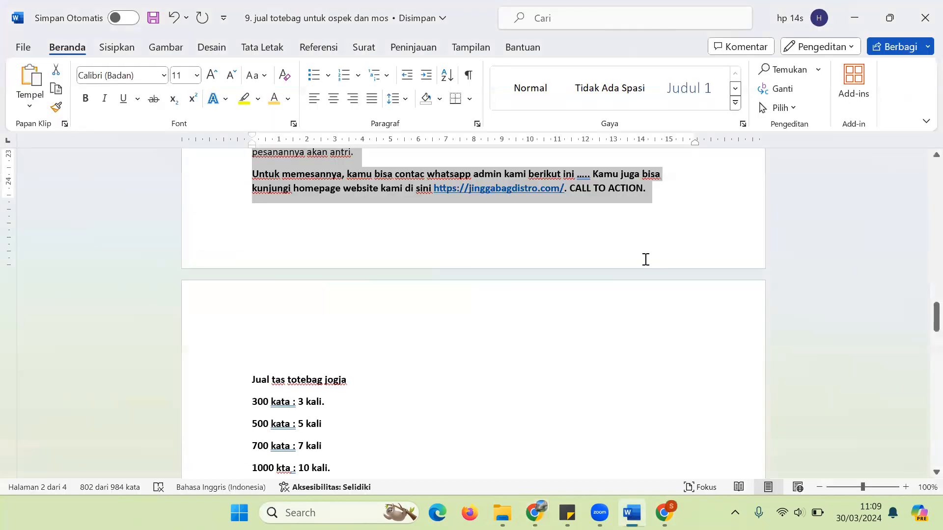
pyautogui.moveTo(936, 319); pyautogui.dragTo(889, 206)
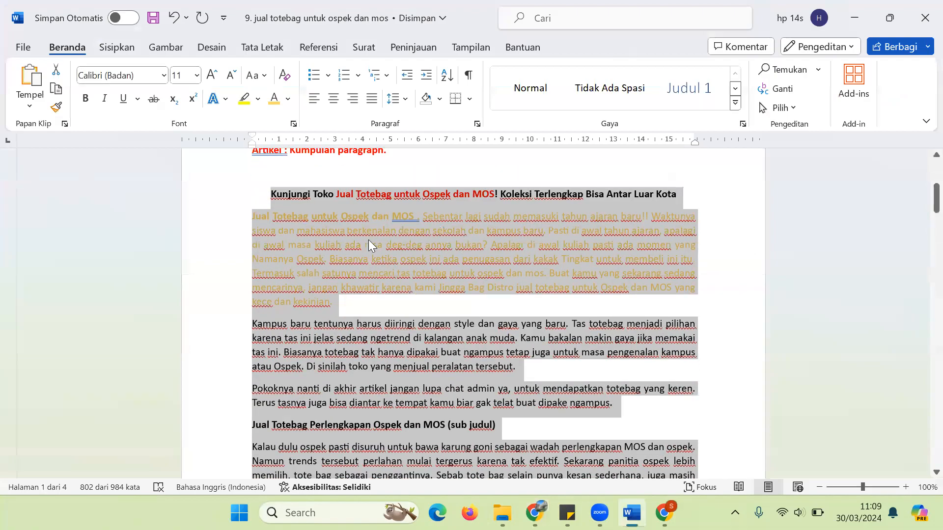
pyautogui.rightClick(331, 238)
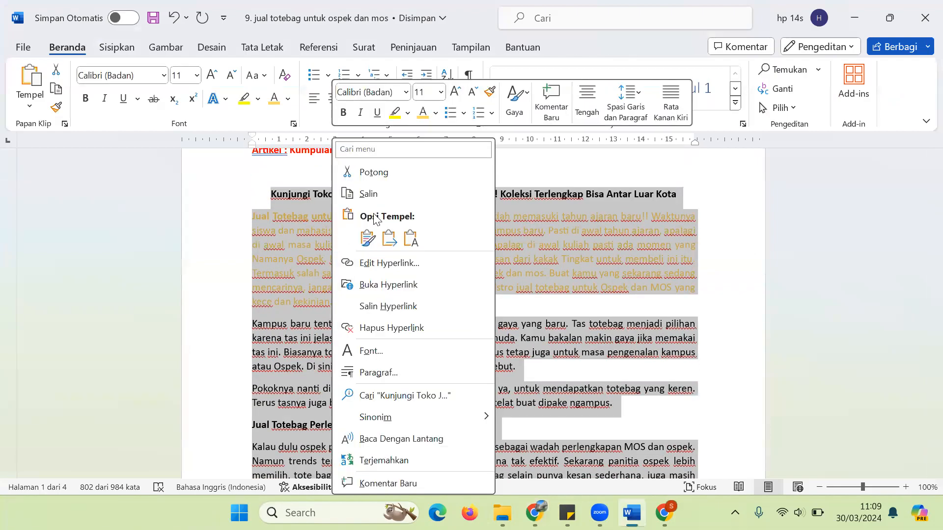
pyautogui.click(398, 197)
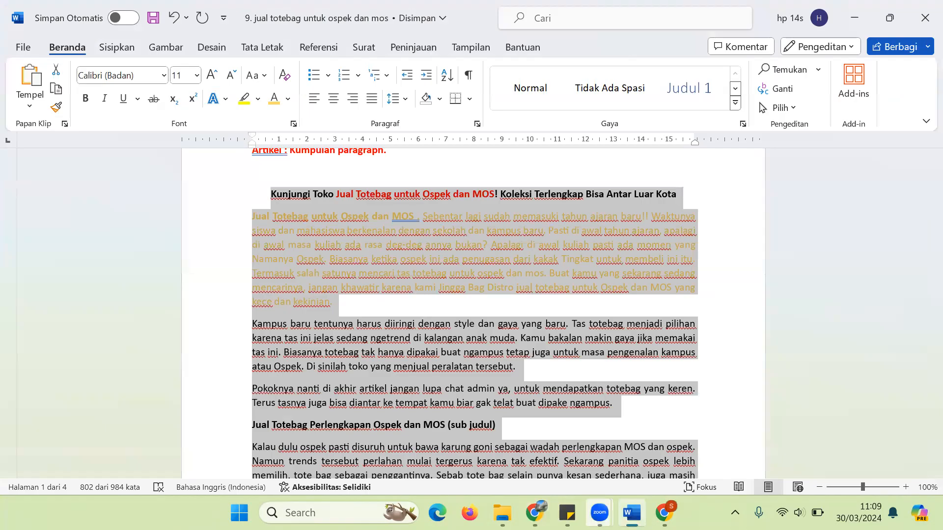
pyautogui.click(572, 448)
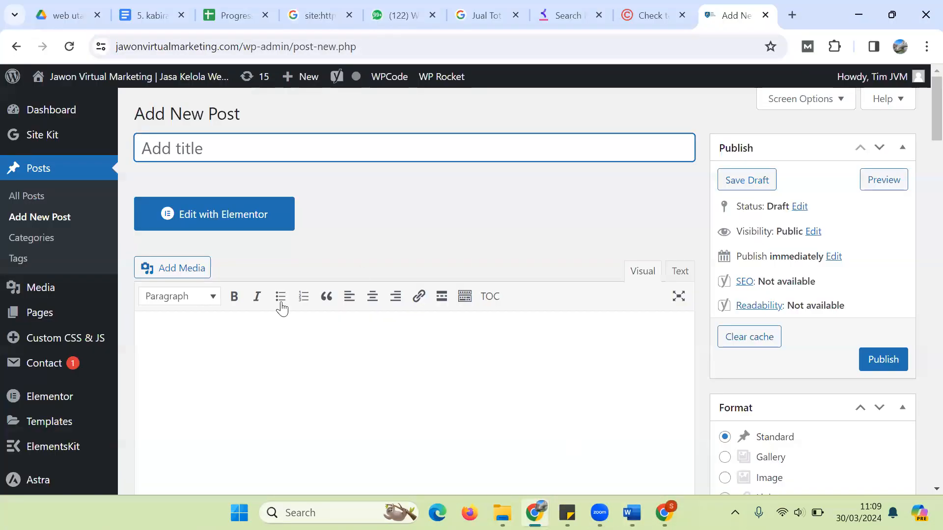
# Step: Paste the copied totebag article into the new post's body
pyautogui.click(245, 342)
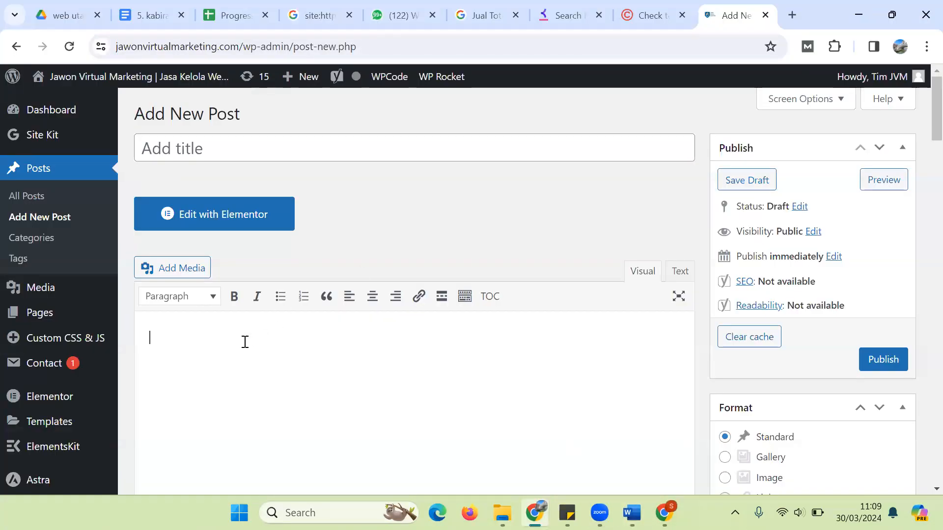
pyautogui.hotkey('ctrl', 'v')
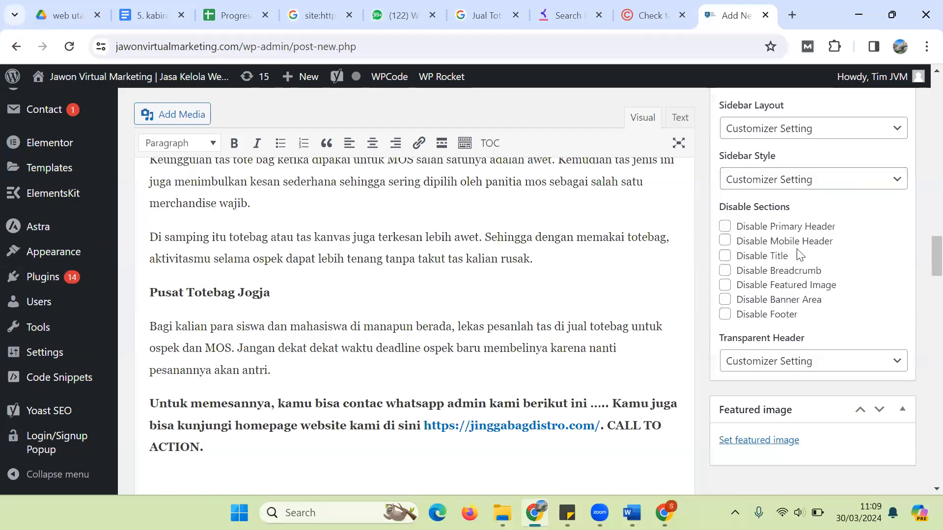
pyautogui.scroll(15, 923, 250)
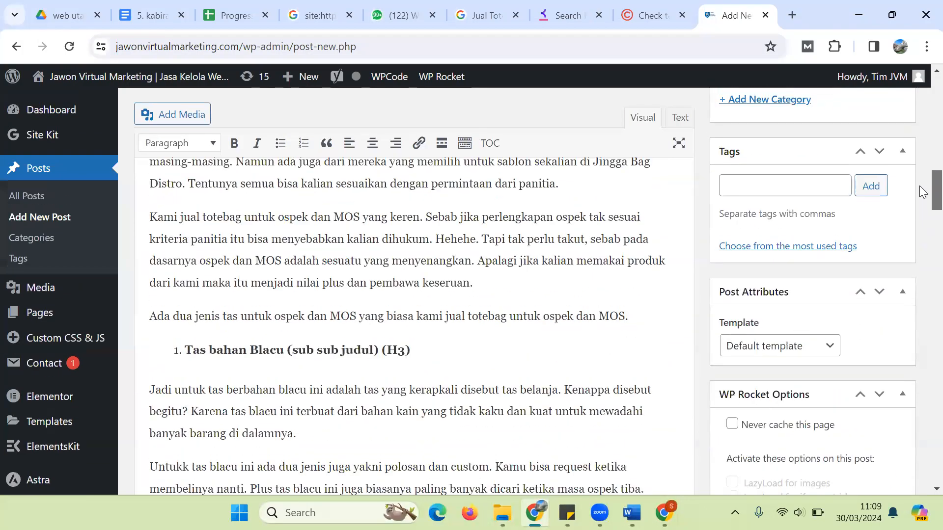
pyautogui.scroll(10, 923, 191)
pyautogui.scroll(-1, 460, 277)
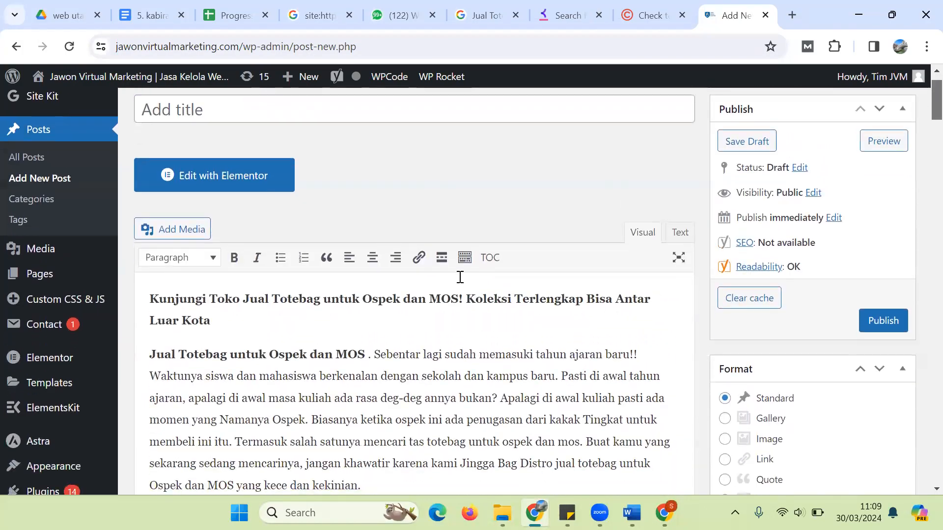
# Step: Move the heading 'Kunjungi Toko Jual Totebag untuk Ospek dan MOS!' into the title and remove the empty line
pyautogui.tripleClick(342, 298)
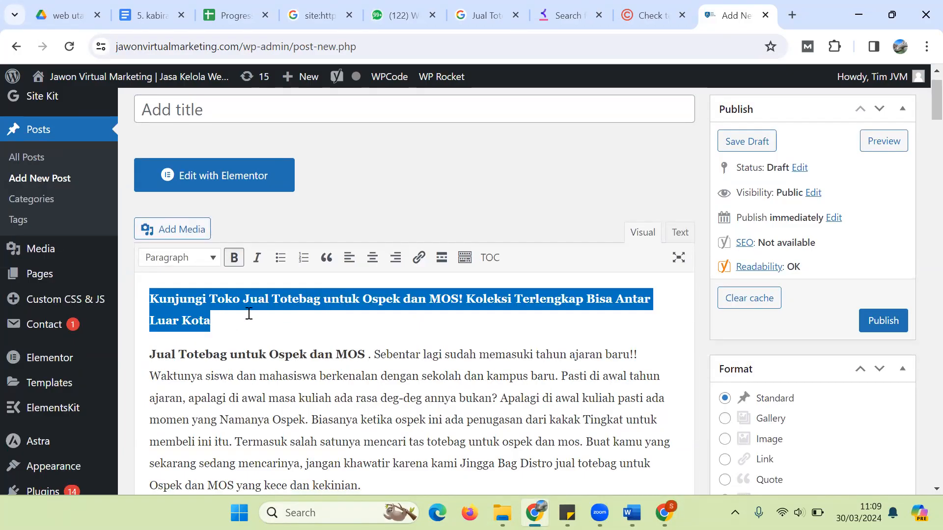
pyautogui.hotkey('ctrl', 'x')
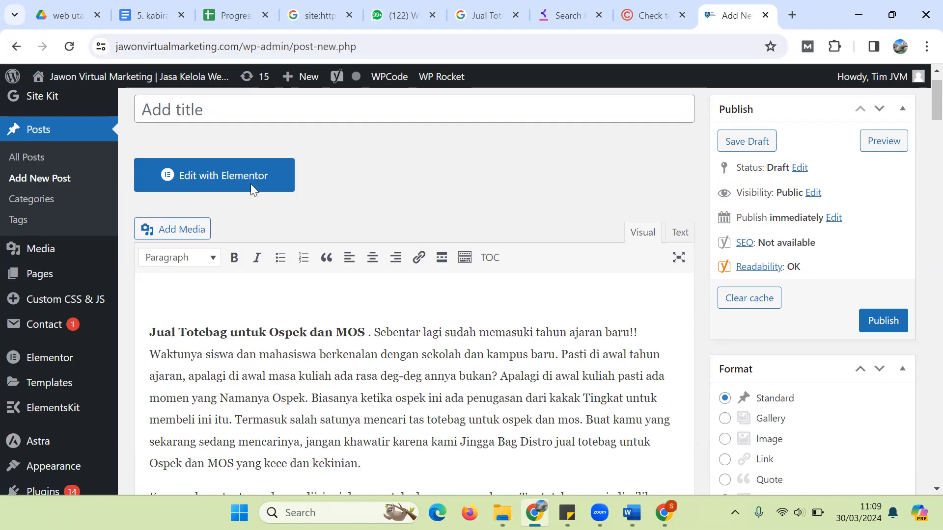
pyautogui.hotkey('shift', 'Tab')
pyautogui.hotkey('ctrl', 'v')
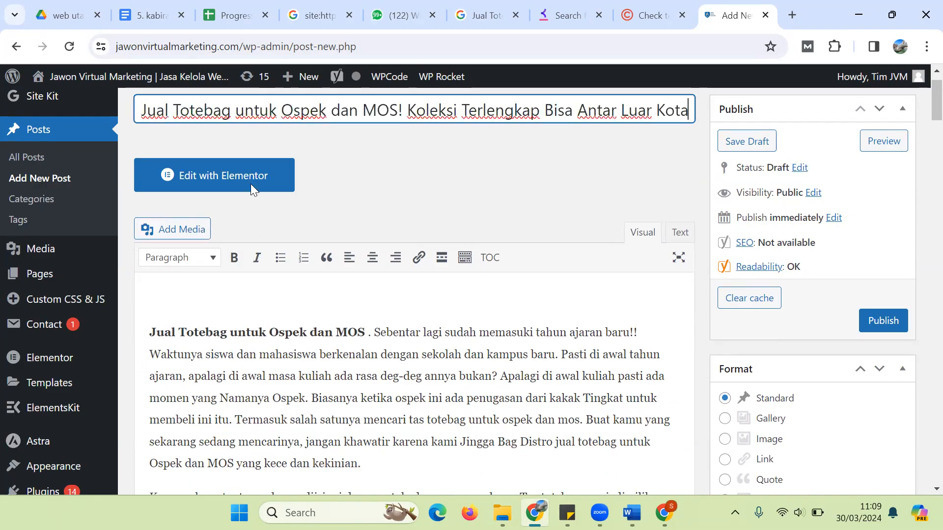
pyautogui.click(149, 332)
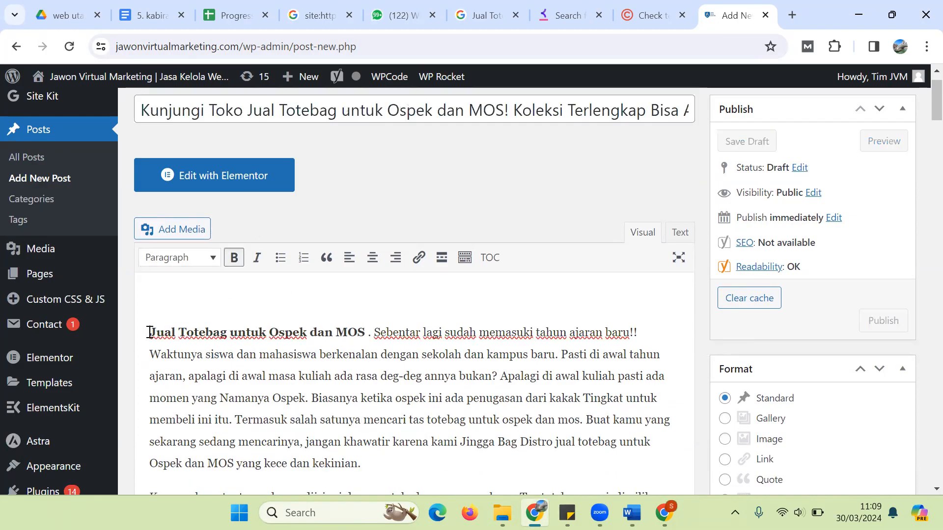
pyautogui.press('BackSpace')
pyautogui.click(585, 344)
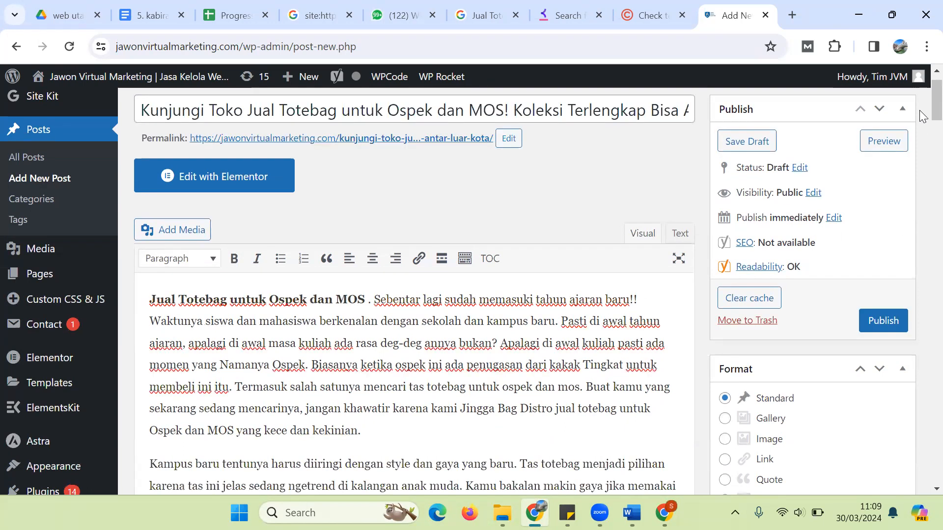
pyautogui.scroll(1, 923, 113)
pyautogui.scroll(-5, 923, 147)
pyautogui.scroll(-20, 922, 152)
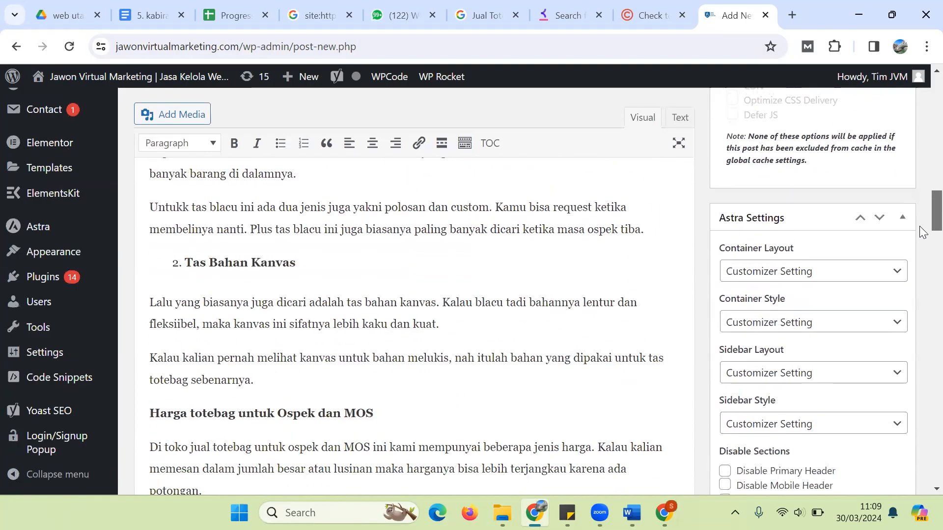
pyautogui.moveTo(920, 251); pyautogui.dragTo(920, 99)
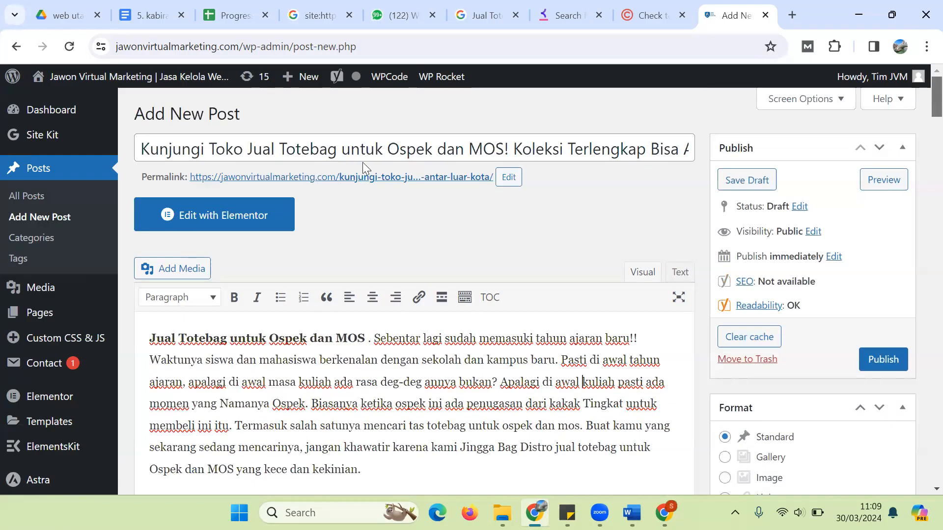
pyautogui.moveTo(247, 150); pyautogui.dragTo(358, 161)
# Step: Edit the permalink, deleting 'kunjungi-' and the text after 'dan-mos', and confirm with OK
pyautogui.moveTo(420, 166); pyautogui.dragTo(506, 160)
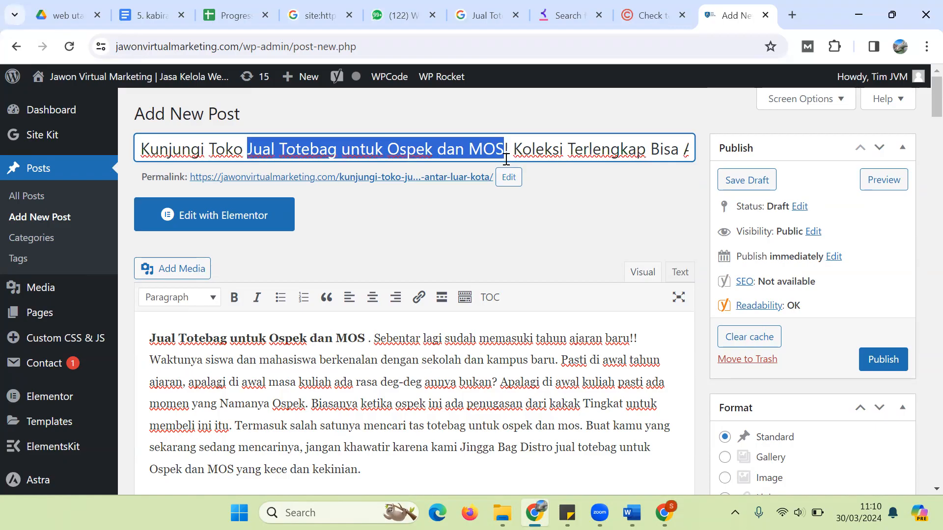
pyautogui.click(507, 177)
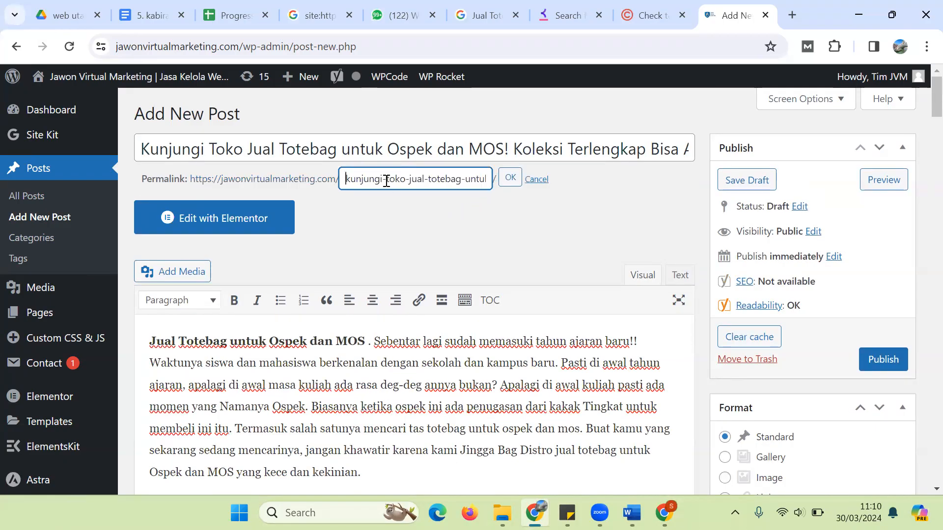
pyautogui.moveTo(386, 181); pyautogui.dragTo(331, 177)
pyautogui.press('BackSpace')
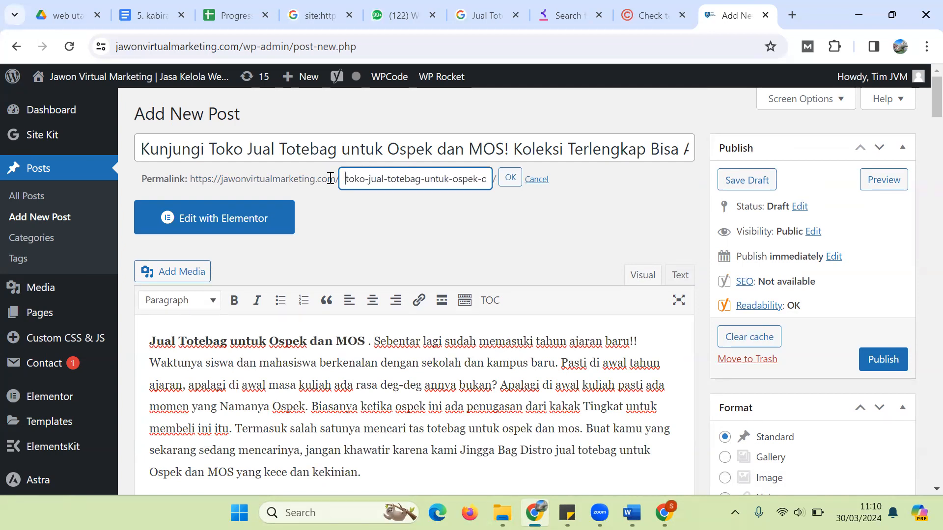
pyautogui.click(479, 182)
pyautogui.press('Right')
pyautogui.press('Right')
pyautogui.press('Right')
pyautogui.press('Right')
pyautogui.press('Right')
pyautogui.press('Right')
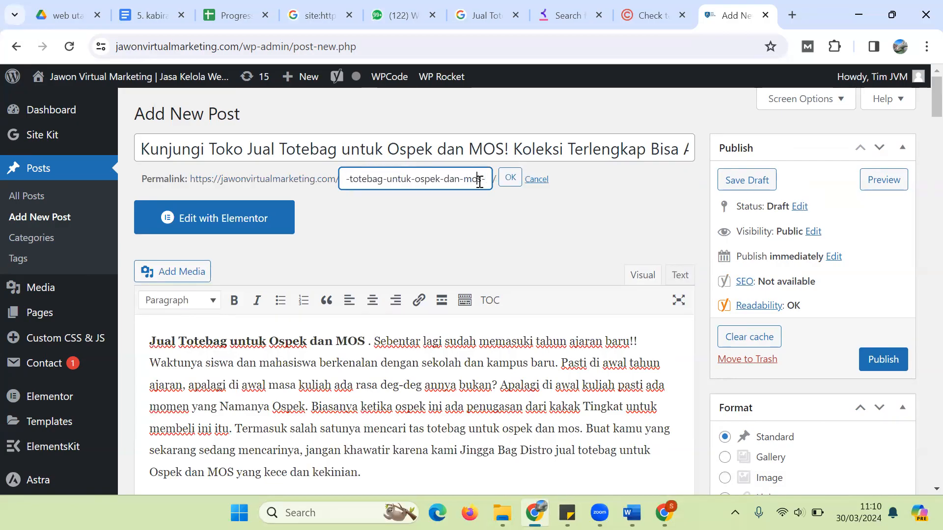
pyautogui.hotkey('shift', 'Right')
pyautogui.hotkey('shift', 'Right')
pyautogui.hotkey('shift', 'Right')
pyautogui.hotkey('shift', 'Right')
pyautogui.hotkey('shift', 'Right')
pyautogui.hotkey('shift', 'Right')
pyautogui.hotkey('shift', 'Right')
pyautogui.hotkey('shift', 'Right')
pyautogui.hotkey('shift', 'Right')
pyautogui.hotkey('shift', 'Right')
pyautogui.hotkey('shift', 'Right')
pyautogui.hotkey('shift', 'Right')
pyautogui.hotkey('shift', 'Right')
pyautogui.hotkey('shift', 'Right')
pyautogui.hotkey('shift', 'Right')
pyautogui.hotkey('shift', 'Right')
pyautogui.hotkey('shift', 'Right')
pyautogui.hotkey('shift', 'Right')
pyautogui.hotkey('shift', 'Right')
pyautogui.hotkey('shift', 'Right')
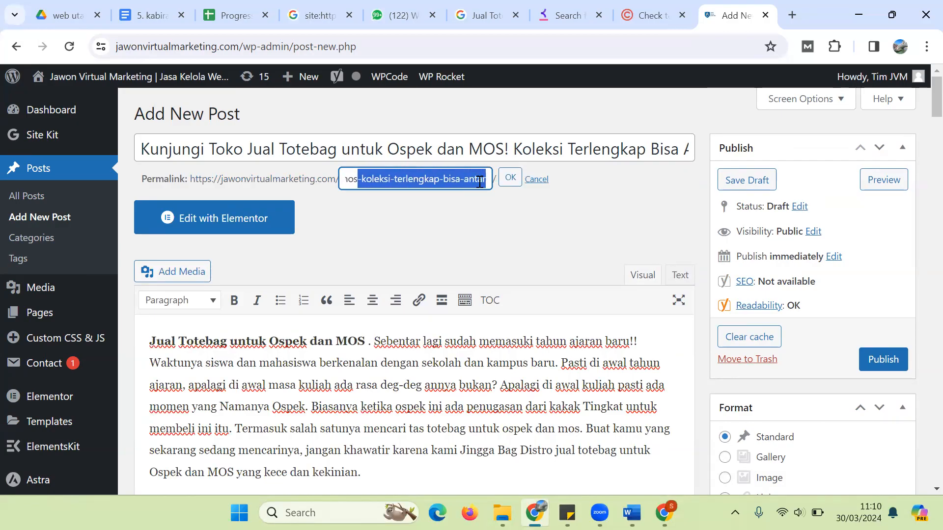
pyautogui.press('BackSpace')
pyautogui.click(500, 185)
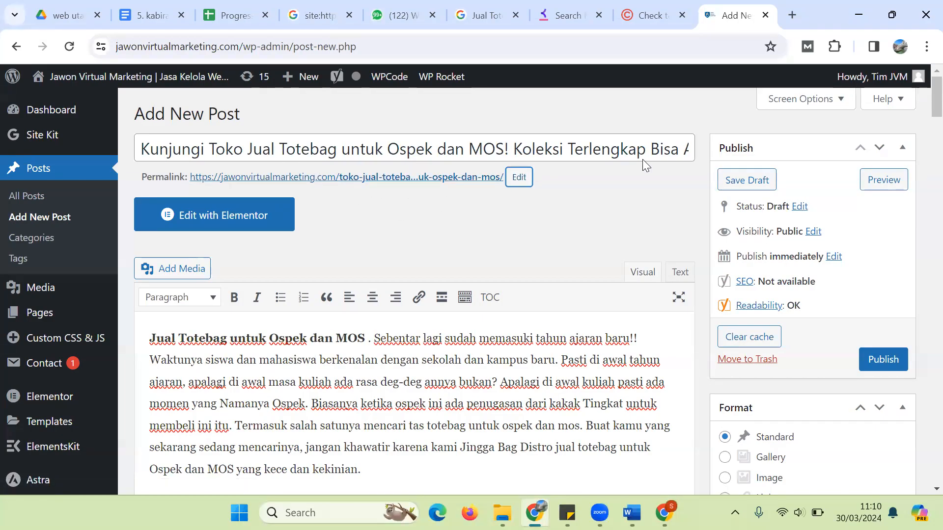
pyautogui.moveTo(924, 105); pyautogui.dragTo(922, 290)
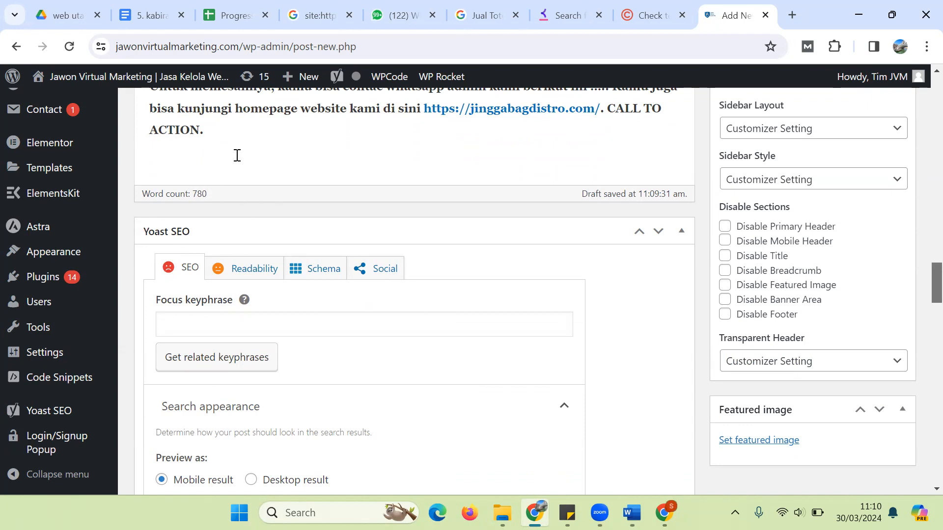
# Step: Paste 'Jual Totebag untuk Ospek dan MOS' as Yoast focus keyphrase and view Readability results
pyautogui.click(206, 323)
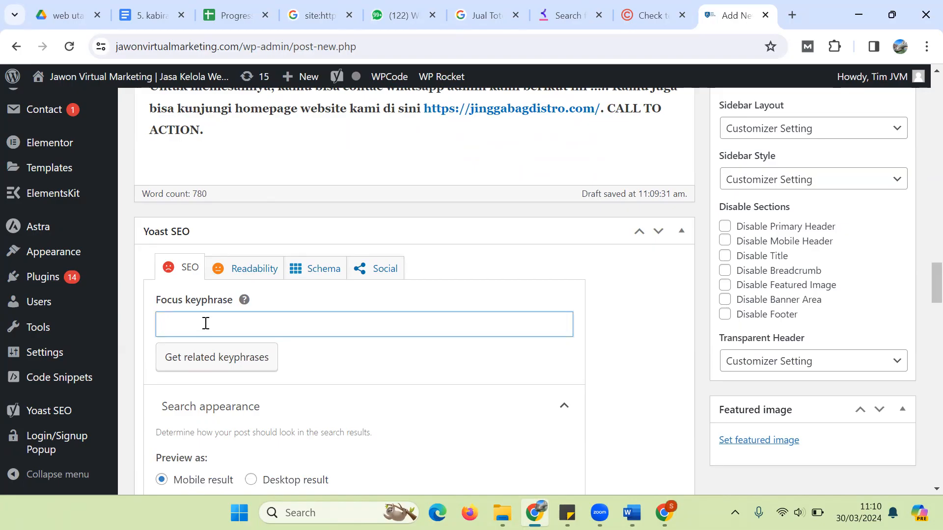
pyautogui.hotkey('ctrl', 'v')
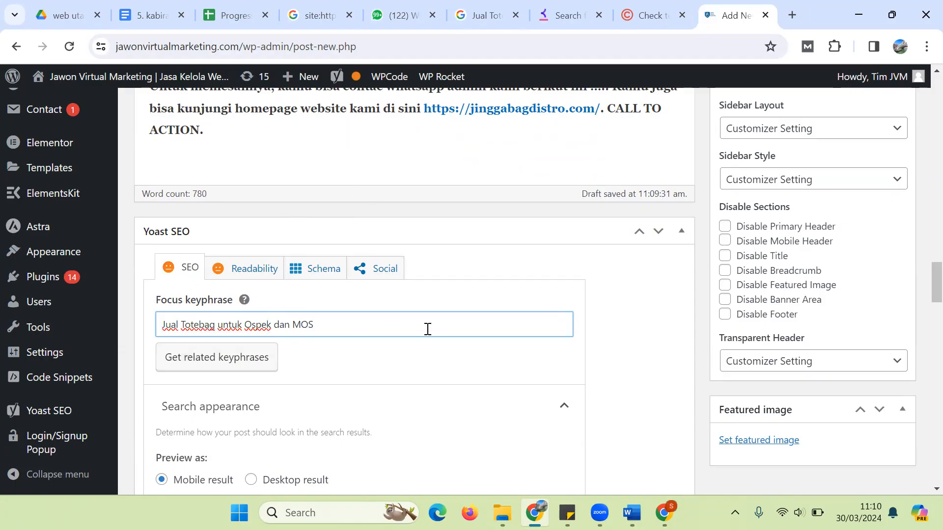
pyautogui.click(248, 275)
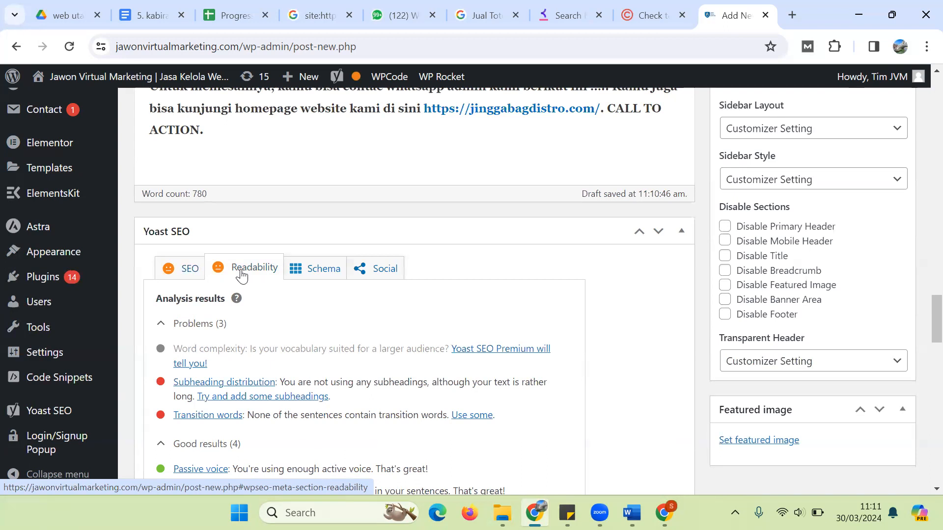
pyautogui.click(182, 275)
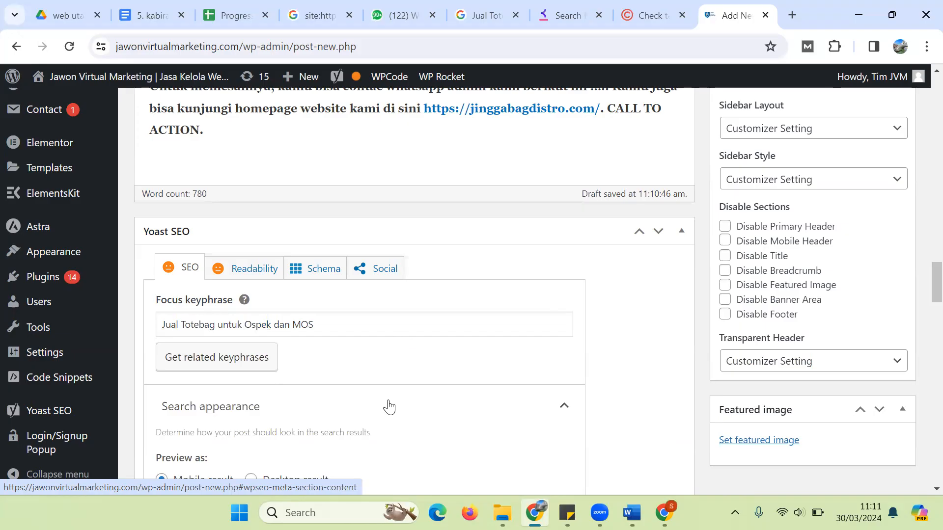
pyautogui.scroll(-1, 923, 298)
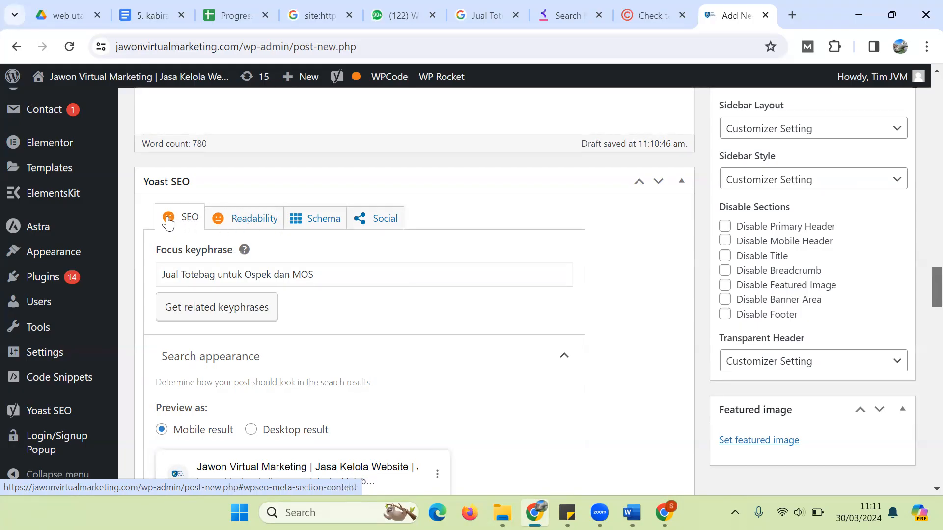
pyautogui.click(231, 217)
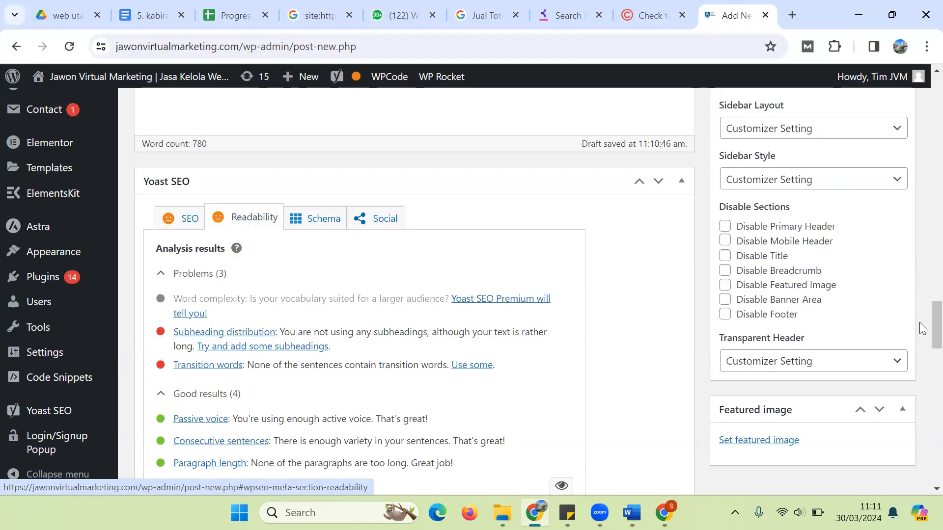
pyautogui.scroll(10, 919, 322)
pyautogui.moveTo(919, 262); pyautogui.dragTo(922, 138)
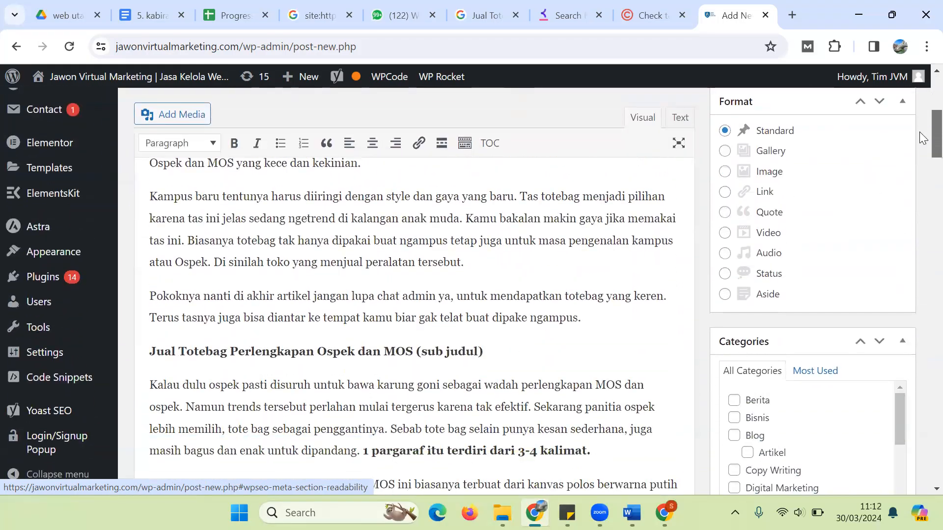
# Step: Make the 'Jual Totebag Perlengkapan' and 'Jenis tas untuk Ospek dan MOS' lines Heading 2
pyautogui.tripleClick(238, 357)
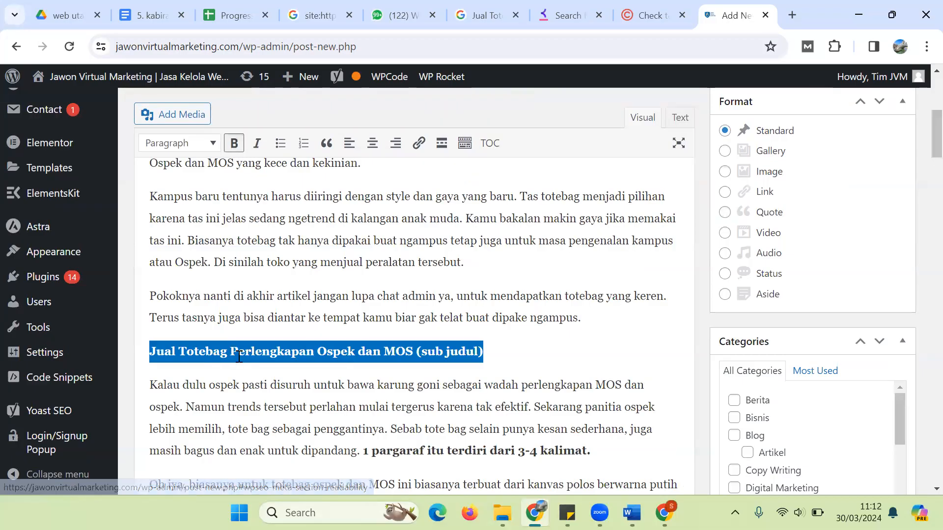
pyautogui.click(213, 143)
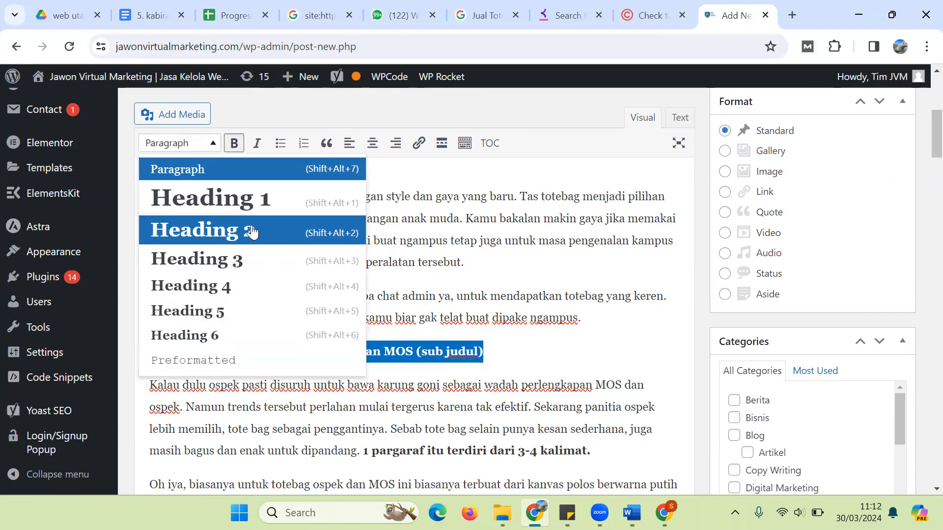
pyautogui.click(252, 231)
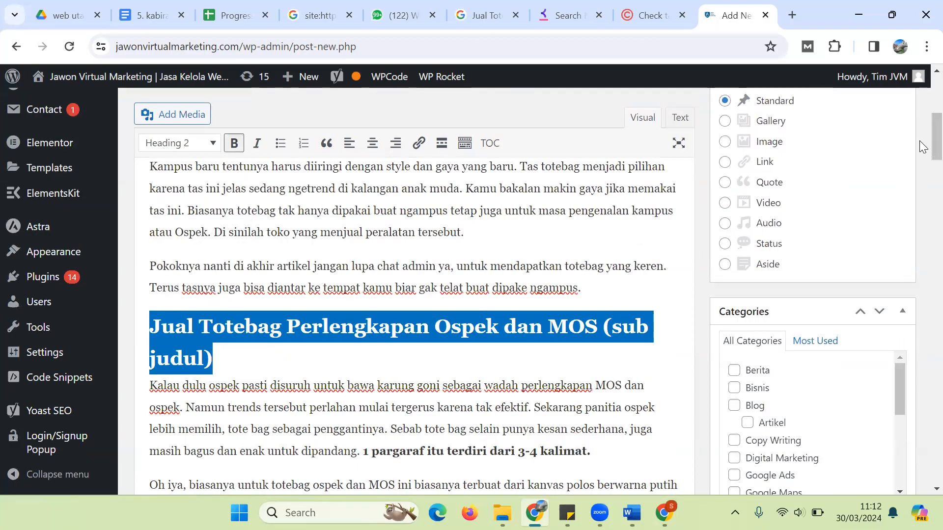
pyautogui.scroll(-3, 923, 170)
pyautogui.scroll(-4, 923, 177)
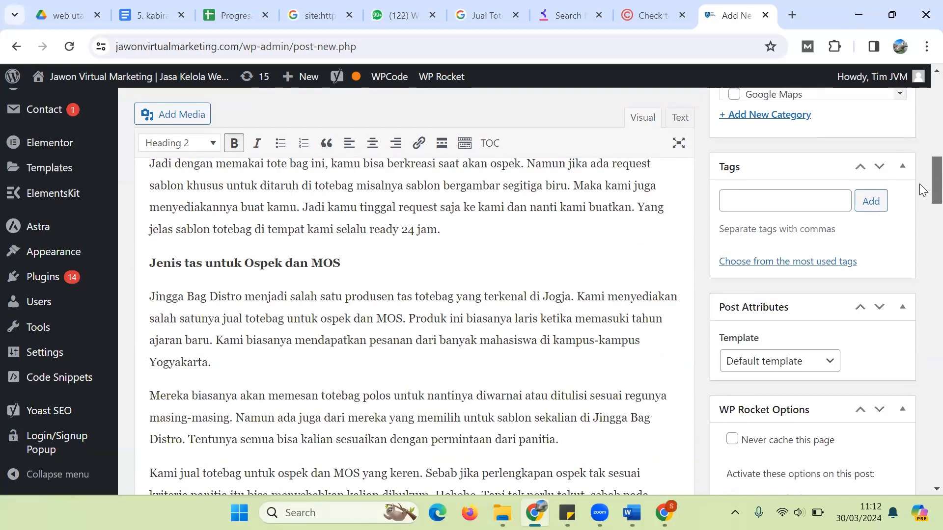
pyautogui.tripleClick(238, 268)
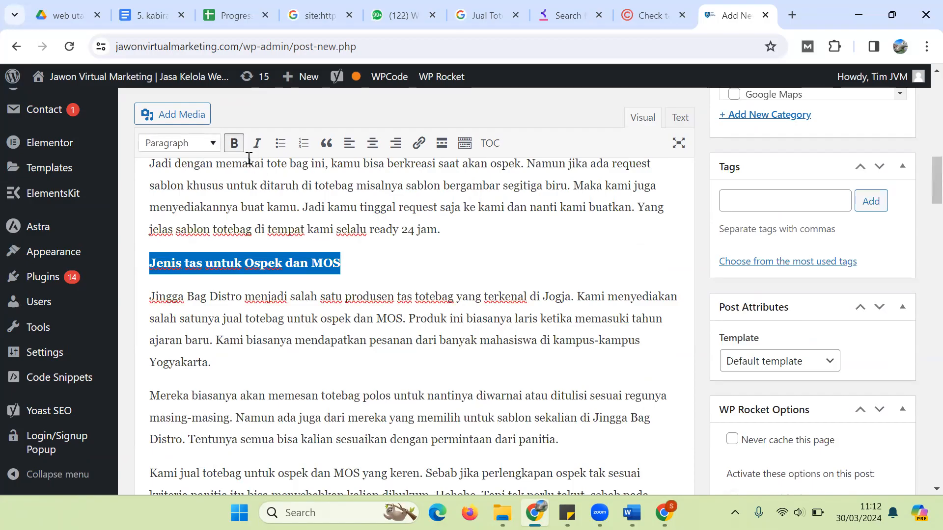
pyautogui.click(207, 144)
pyautogui.click(246, 229)
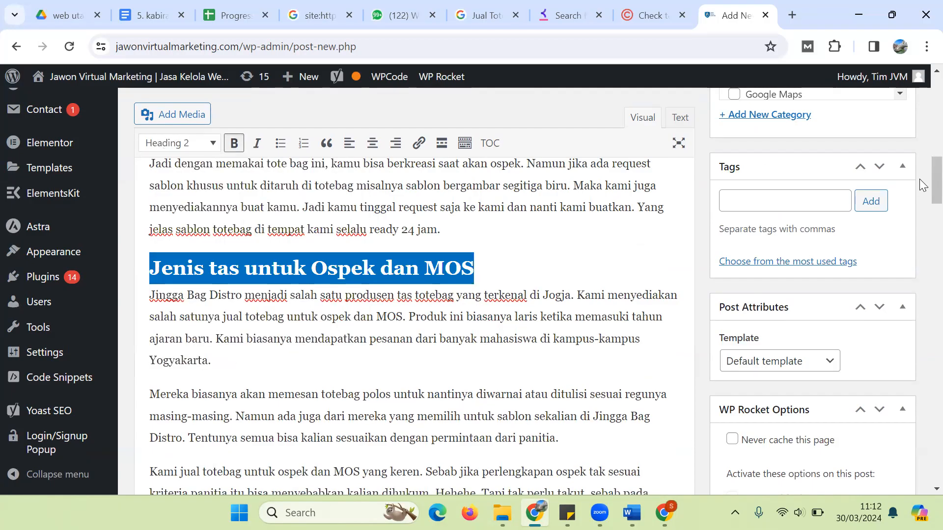
# Step: Make the 'Tas bahan Blacu' and 'Tas Bahan Kanvas' list items Heading 3
pyautogui.scroll(-3, 922, 203)
pyautogui.scroll(-4, 922, 204)
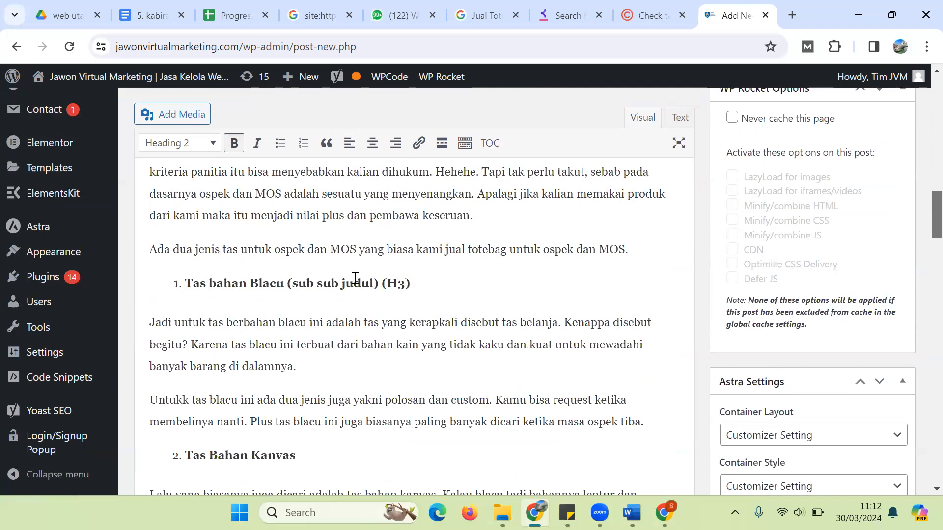
pyautogui.tripleClick(235, 278)
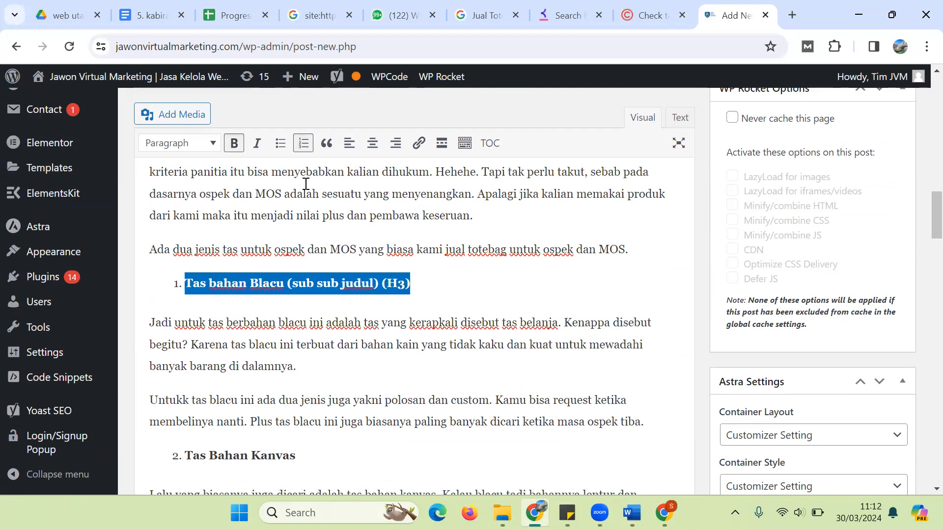
pyautogui.click(206, 143)
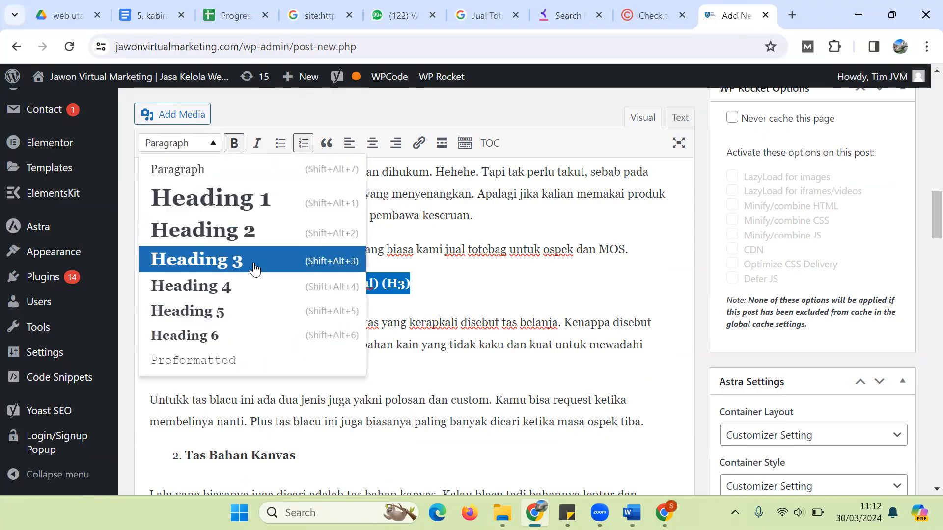
pyautogui.click(254, 269)
pyautogui.tripleClick(242, 453)
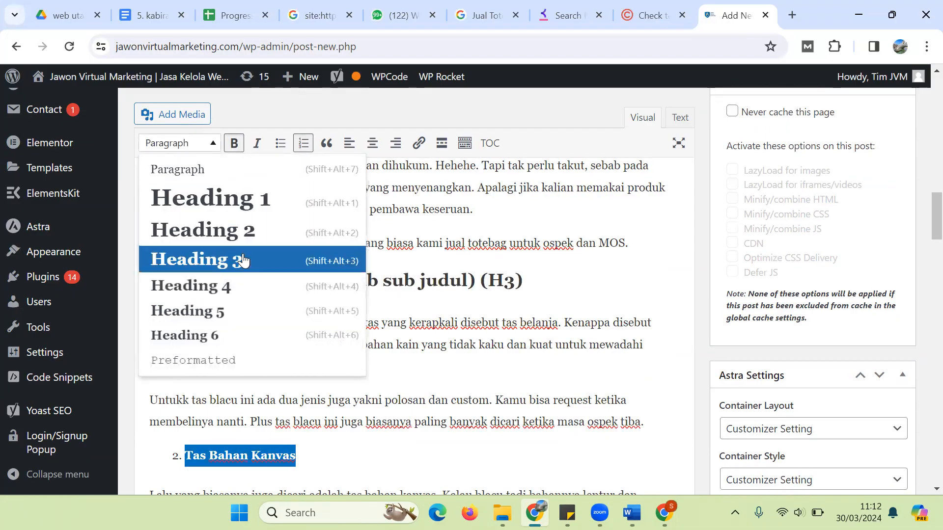
pyautogui.click(244, 259)
pyautogui.scroll(-8, 922, 218)
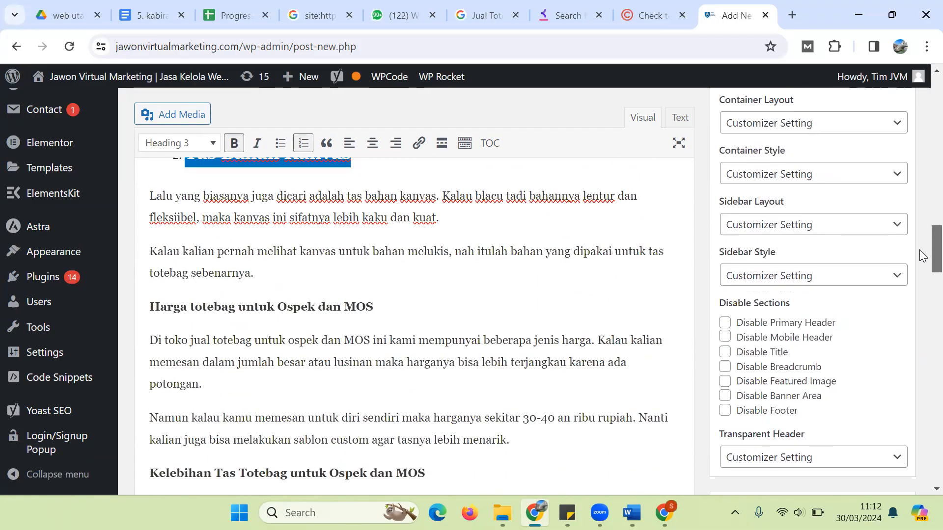
# Step: Make the 'Harga totebag' and 'Kelebihan Tas Totebag' lines Heading 2
pyautogui.click(305, 225)
pyautogui.doubleClick(305, 225)
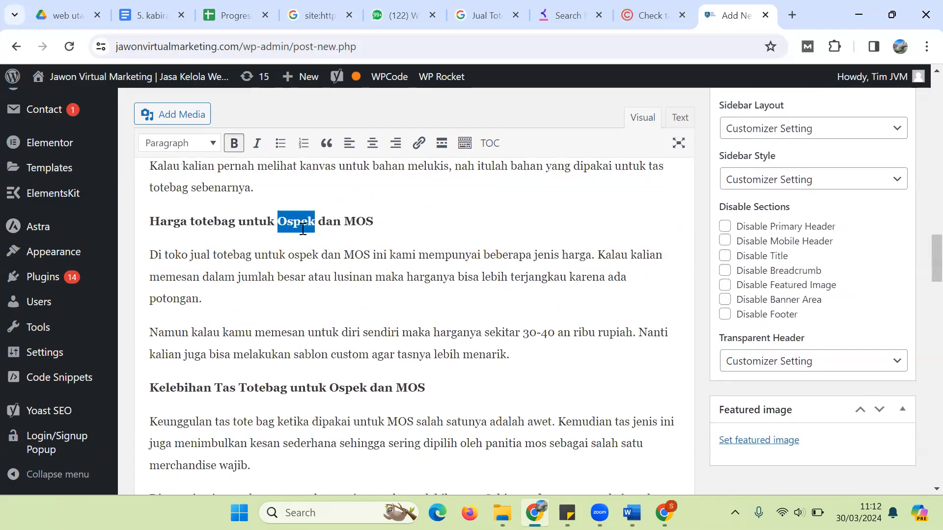
pyautogui.tripleClick(305, 225)
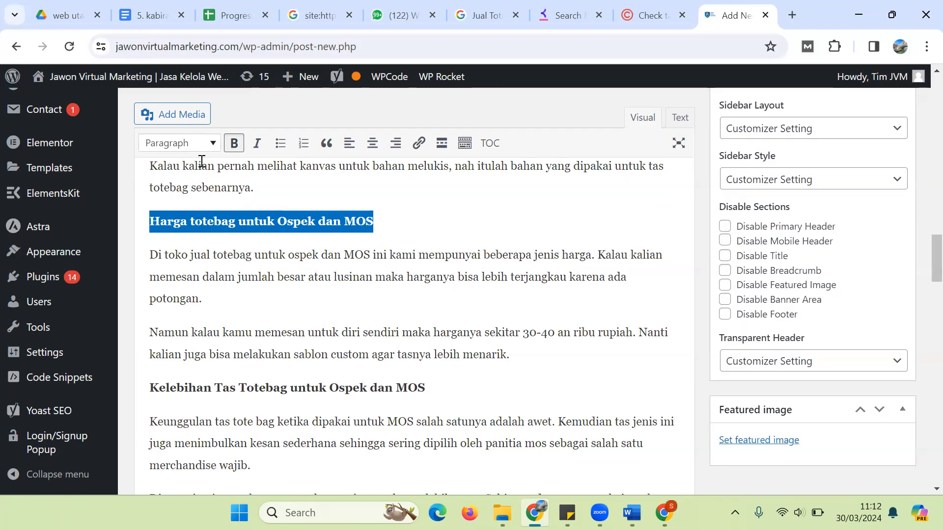
pyautogui.click(196, 143)
pyautogui.click(236, 230)
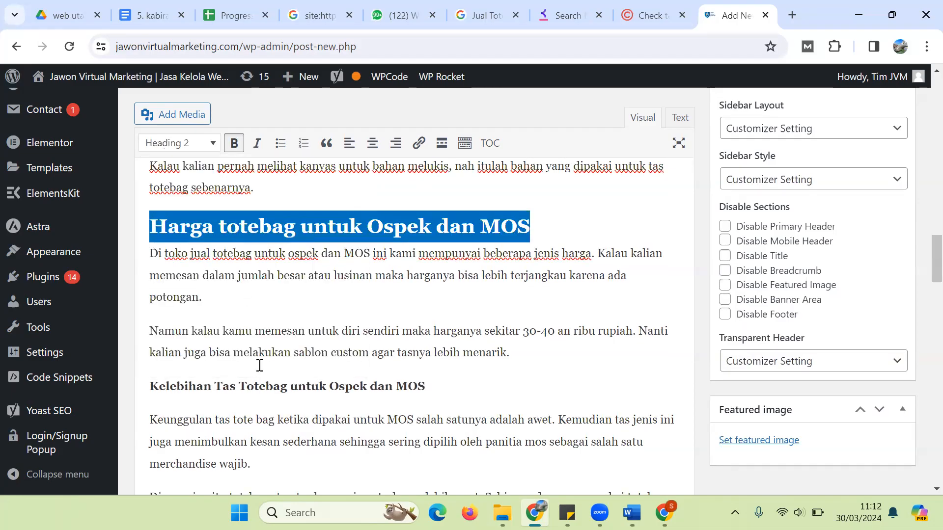
pyautogui.tripleClick(244, 387)
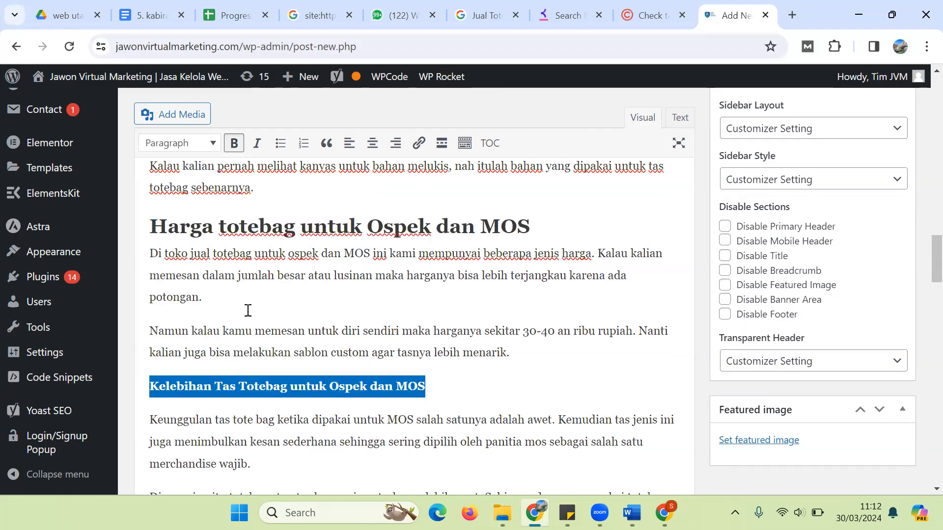
pyautogui.click(195, 148)
pyautogui.click(247, 240)
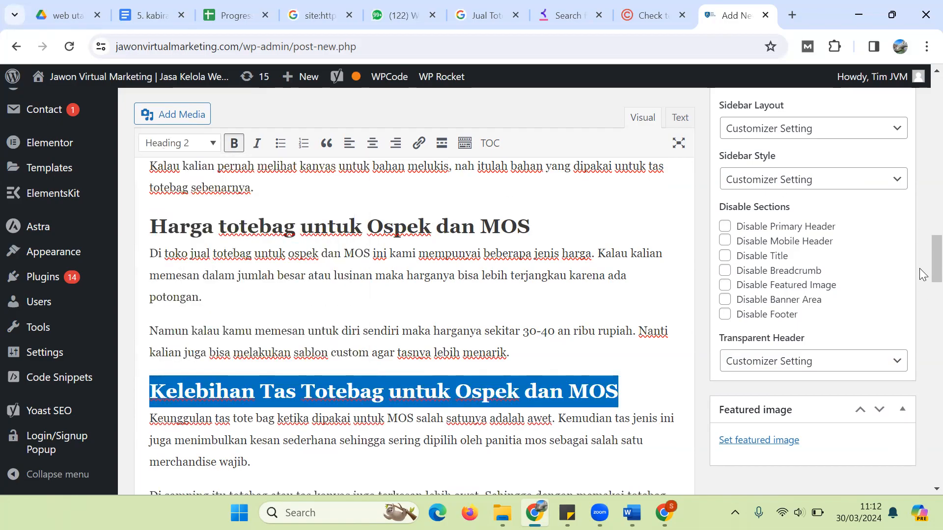
pyautogui.scroll(-10, 533, 311)
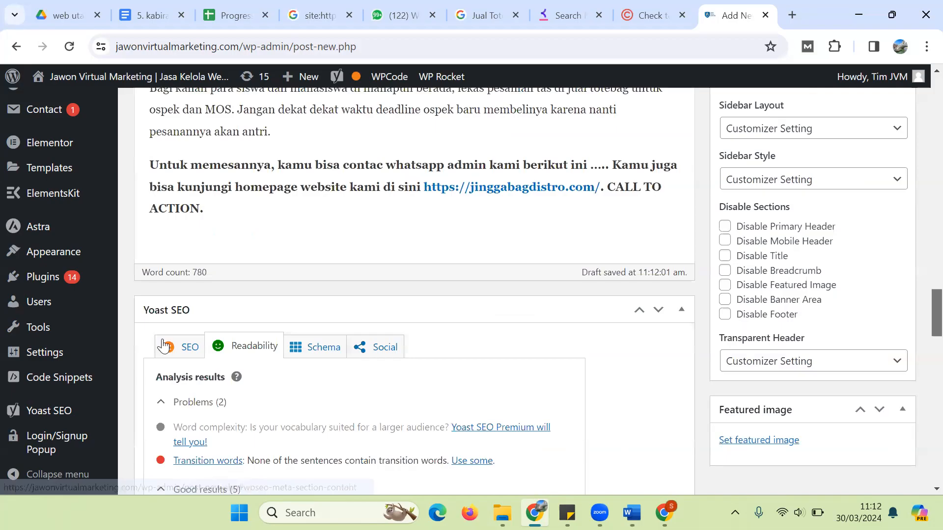
# Step: Expand Yoast's SEO analysis results, then choose Set featured image to open the Media Library
pyautogui.click(191, 352)
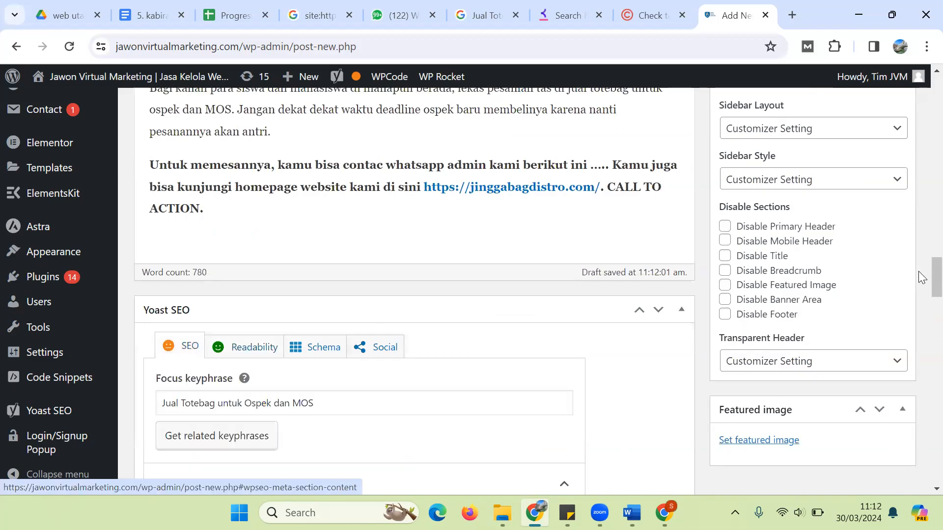
pyautogui.scroll(-4, 919, 269)
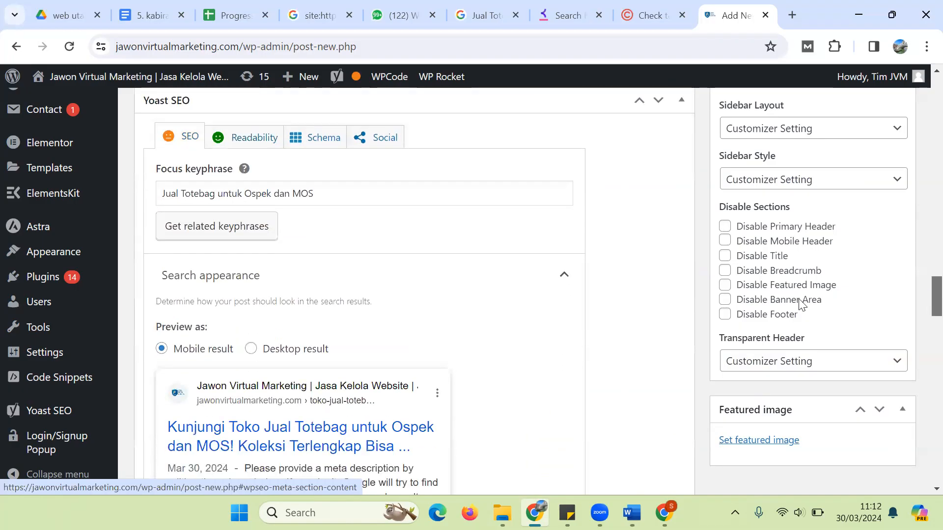
pyautogui.scroll(-2, 919, 289)
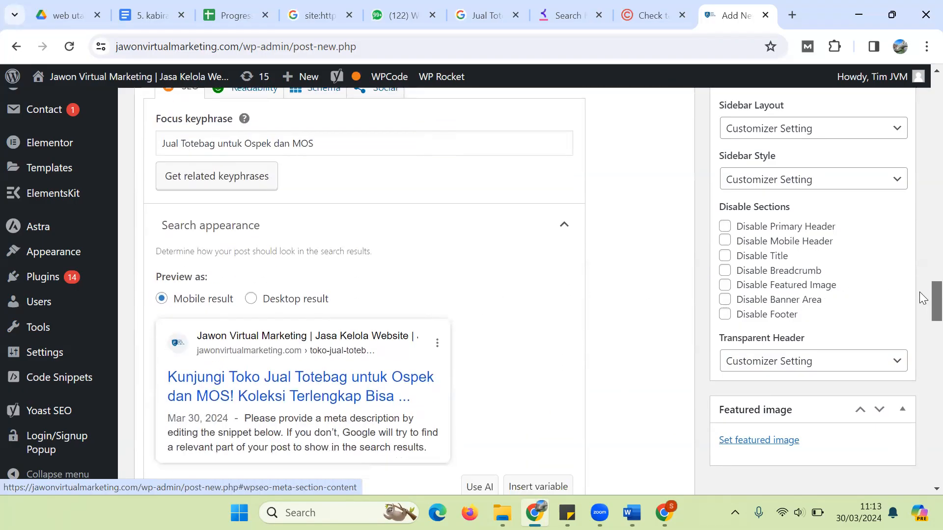
pyautogui.scroll(-7, 920, 292)
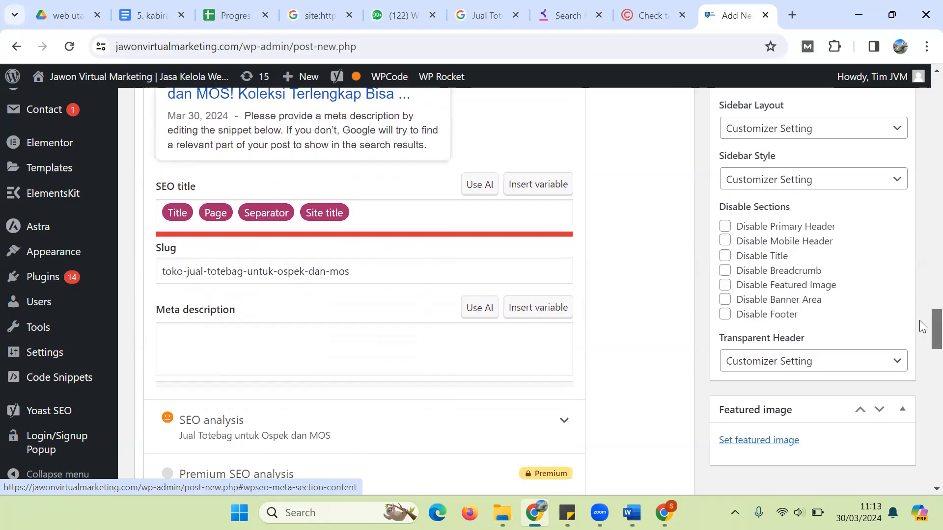
pyautogui.moveTo(920, 324)
pyautogui.mouseDown()
pyautogui.moveTo(919, 307)
pyautogui.moveTo(919, 348)
pyautogui.moveTo(923, 335)
pyautogui.mouseUp()
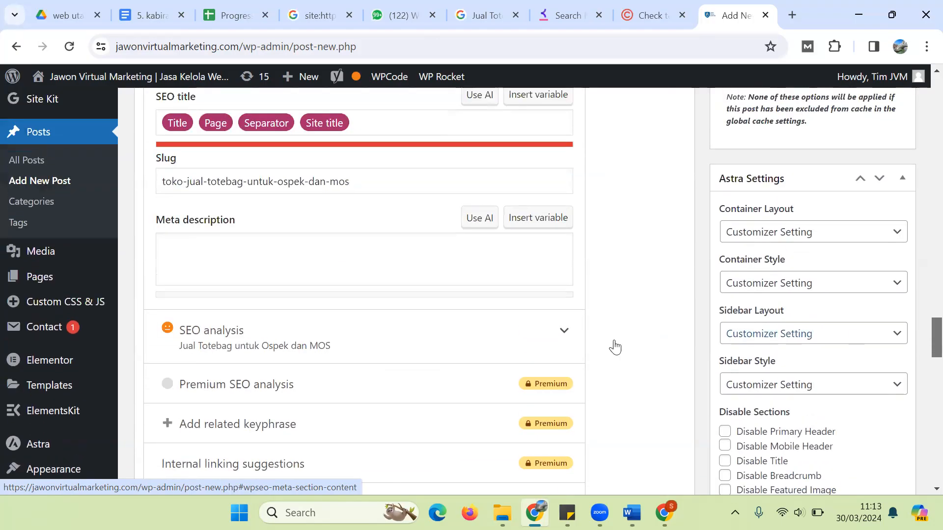
pyautogui.click(520, 347)
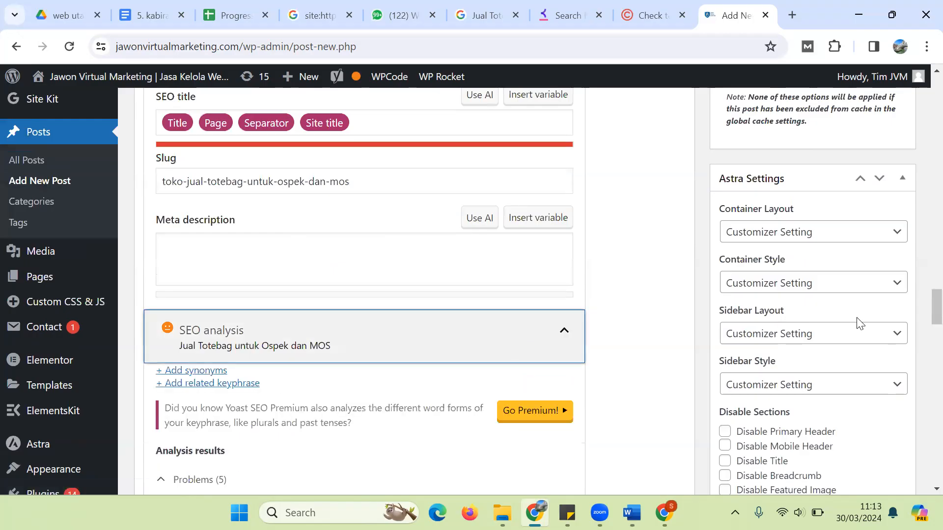
pyautogui.scroll(-5, 923, 322)
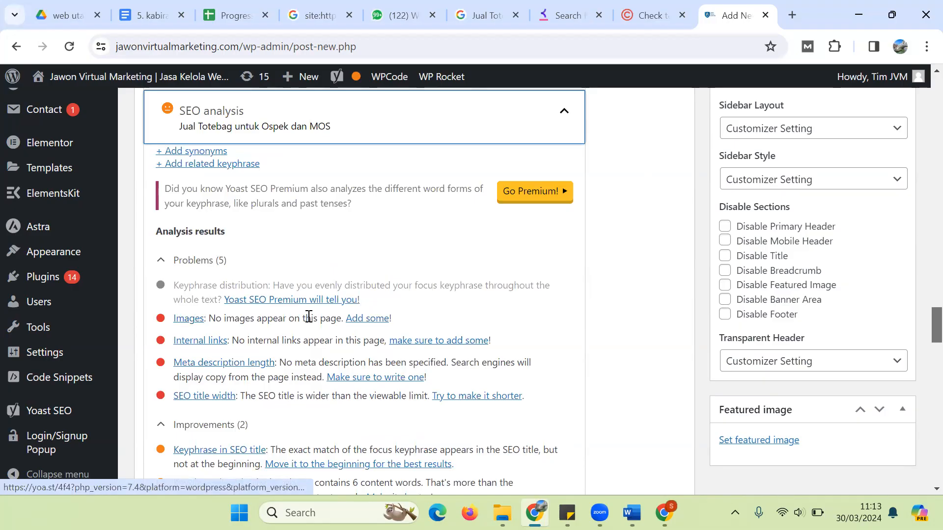
pyautogui.click(779, 442)
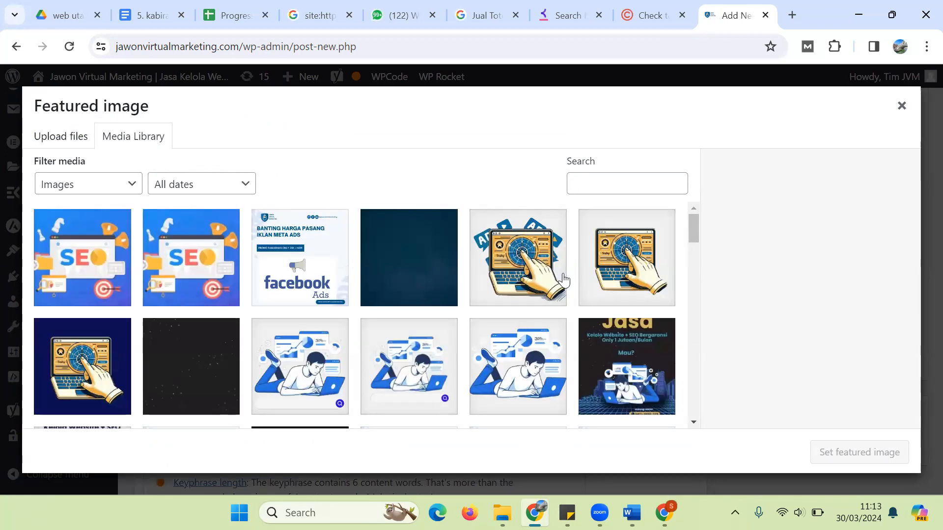
# Step: Upload the specialty coffee photo from Downloads in the featured image picker
pyautogui.click(889, 94)
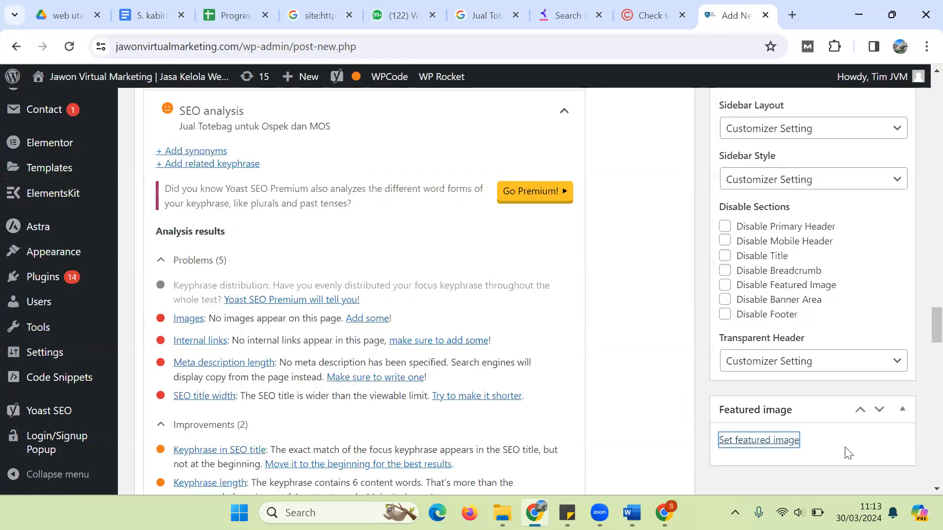
pyautogui.click(759, 441)
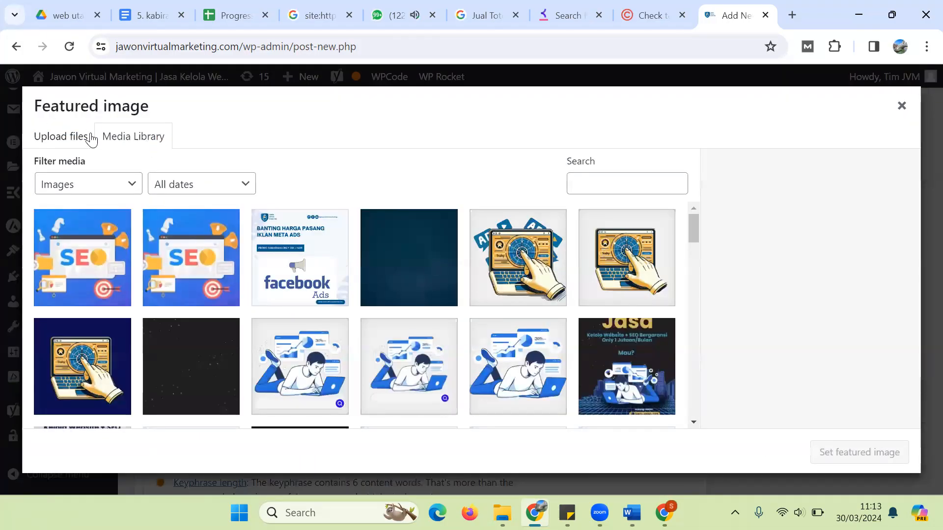
pyautogui.click(58, 136)
pyautogui.click(454, 315)
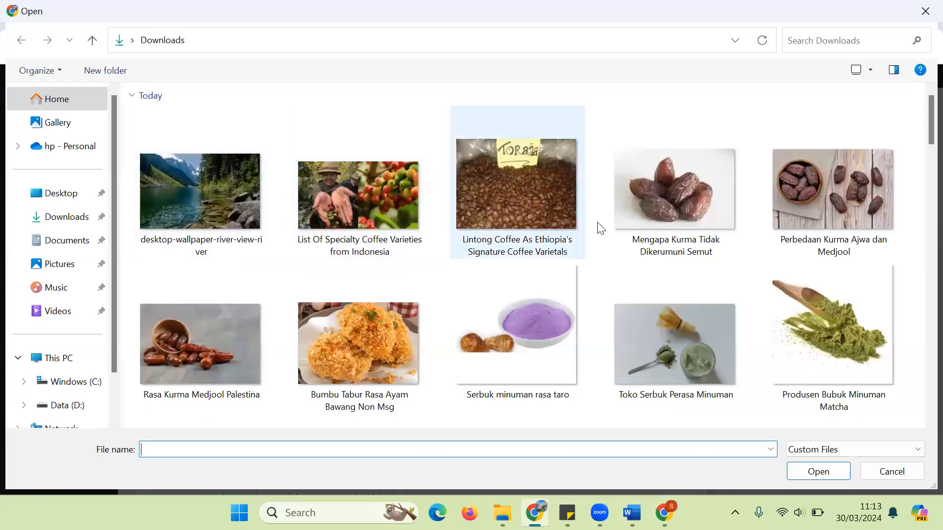
pyautogui.doubleClick(375, 199)
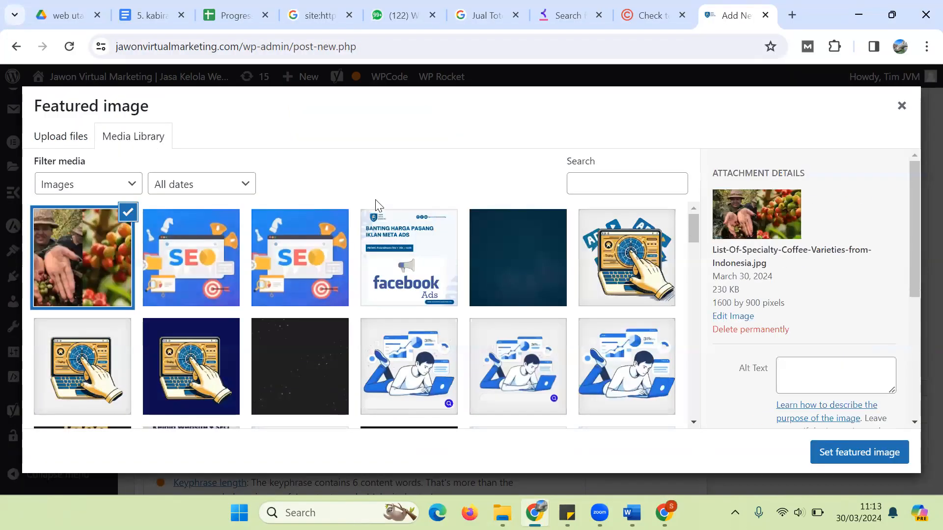
# Step: Set the photo's alt text and title to 'Jual Totebag untuk Ospek dan MOS' and make it the featured image
pyautogui.moveTo(912, 246); pyautogui.dragTo(916, 307)
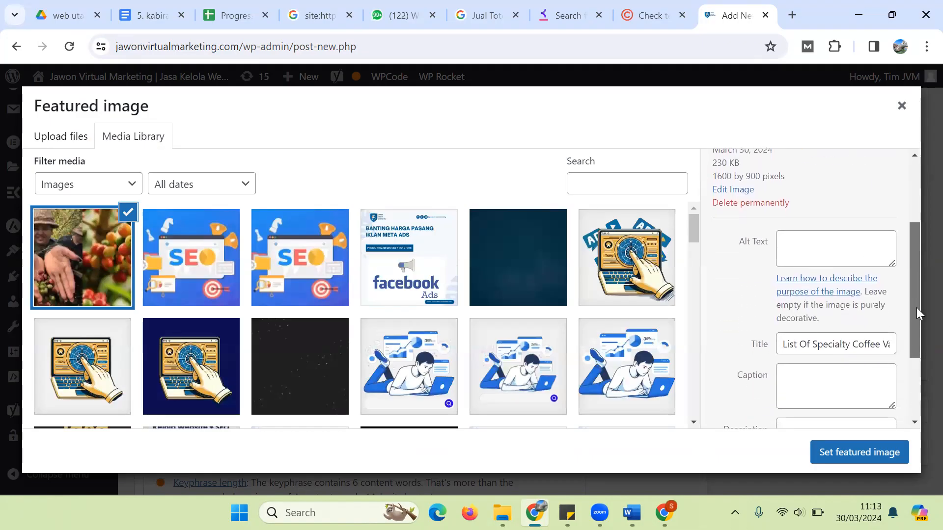
pyautogui.tripleClick(829, 344)
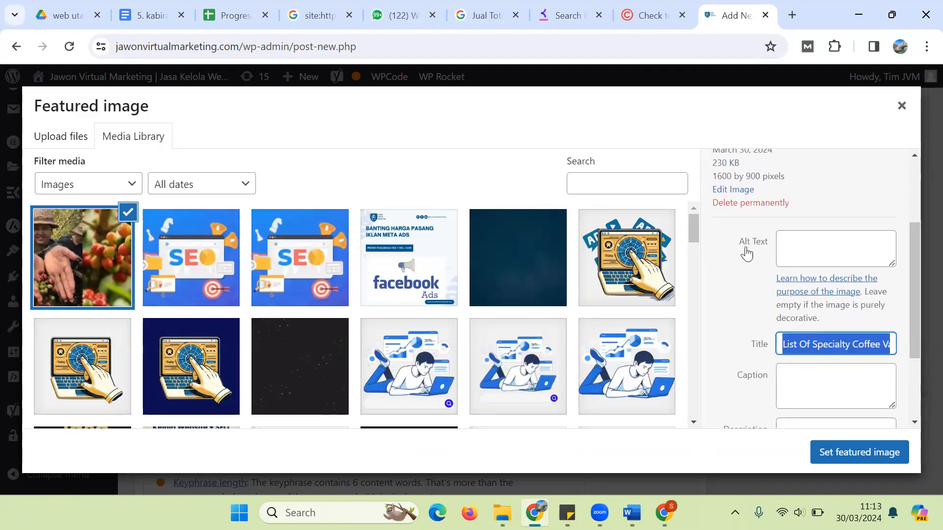
pyautogui.click(810, 245)
pyautogui.write('Jual Totebag untuk Ospek dan MOS')
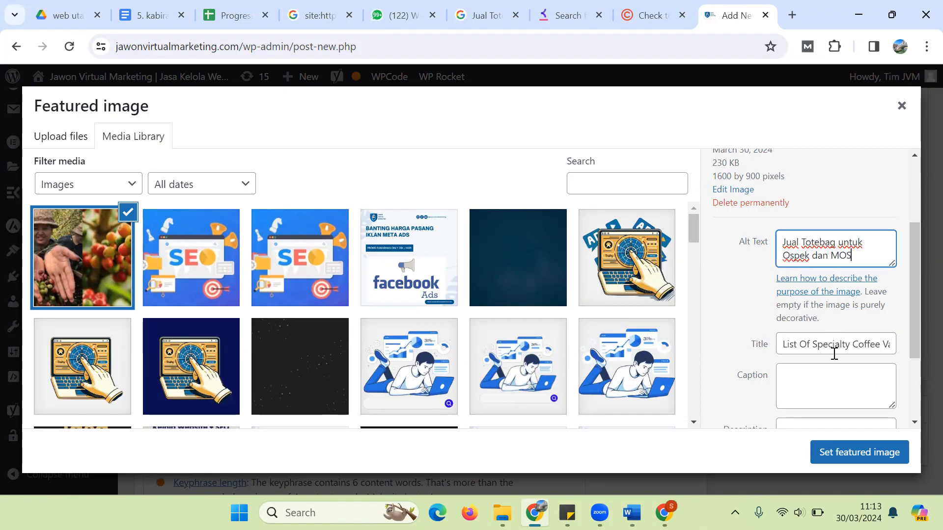
pyautogui.tripleClick(854, 344)
pyautogui.hotkey('ctrl', 'v')
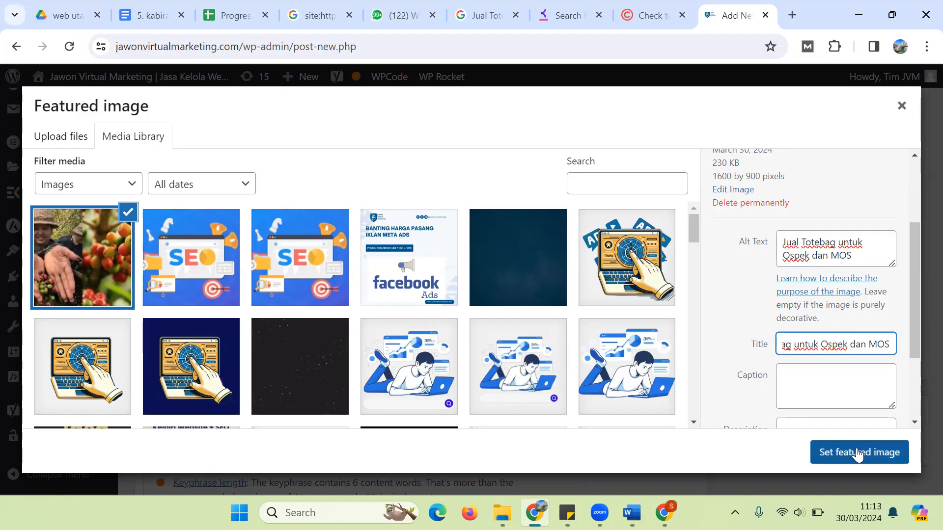
pyautogui.click(841, 456)
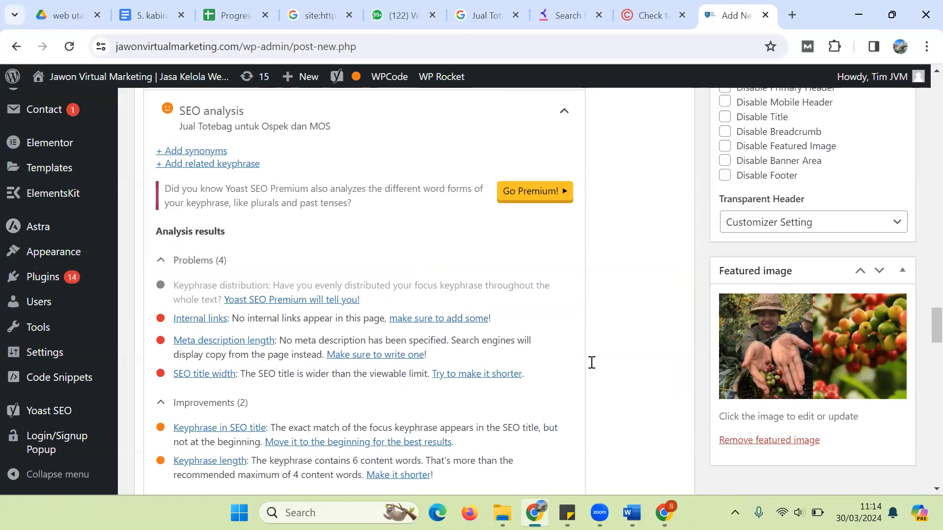
pyautogui.scroll(-1, 494, 308)
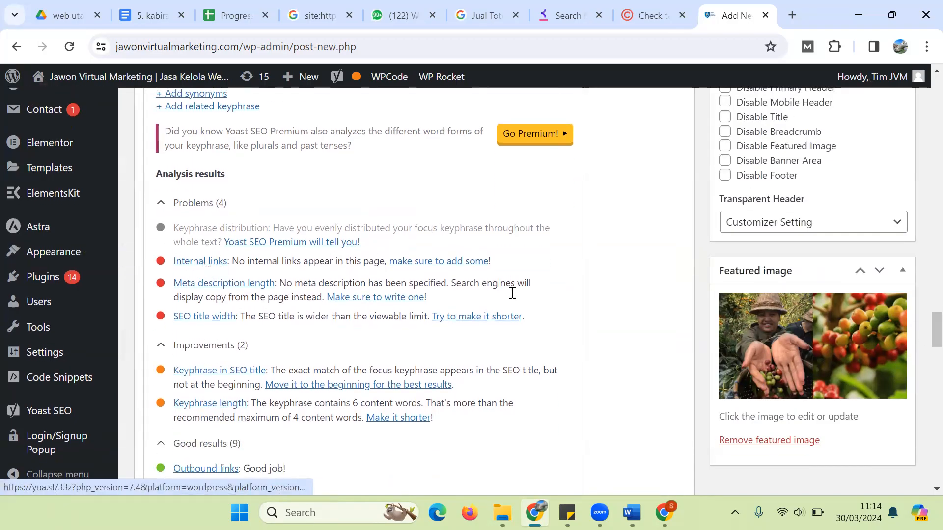
pyautogui.moveTo(935, 328); pyautogui.dragTo(922, 239)
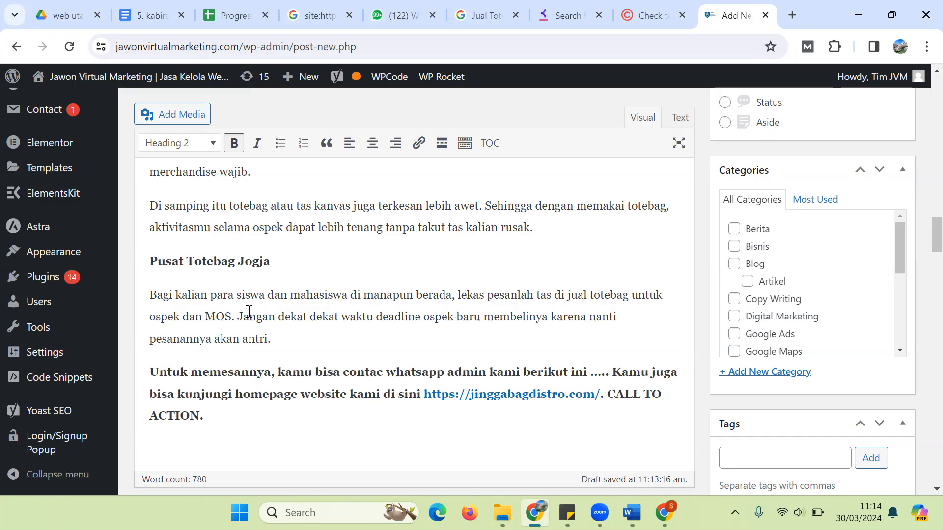
pyautogui.moveTo(239, 319); pyautogui.dragTo(340, 318)
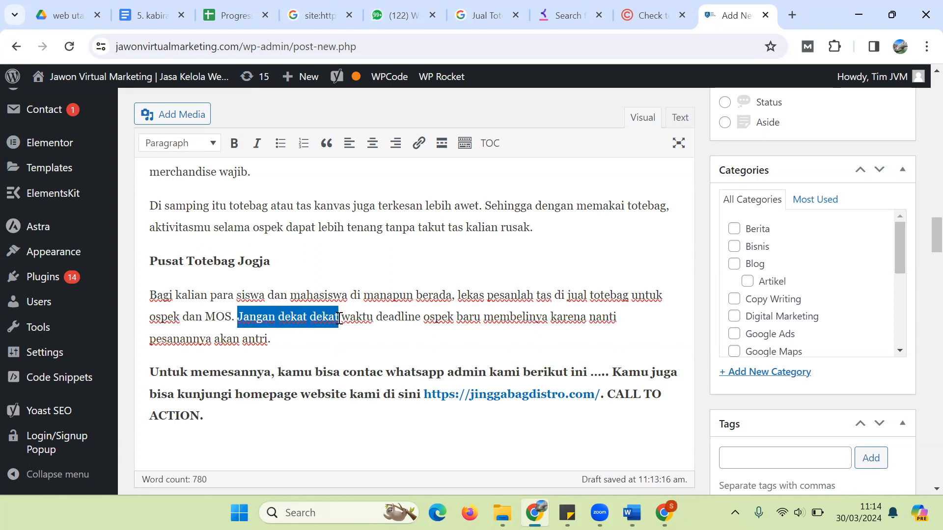
pyautogui.click(314, 316)
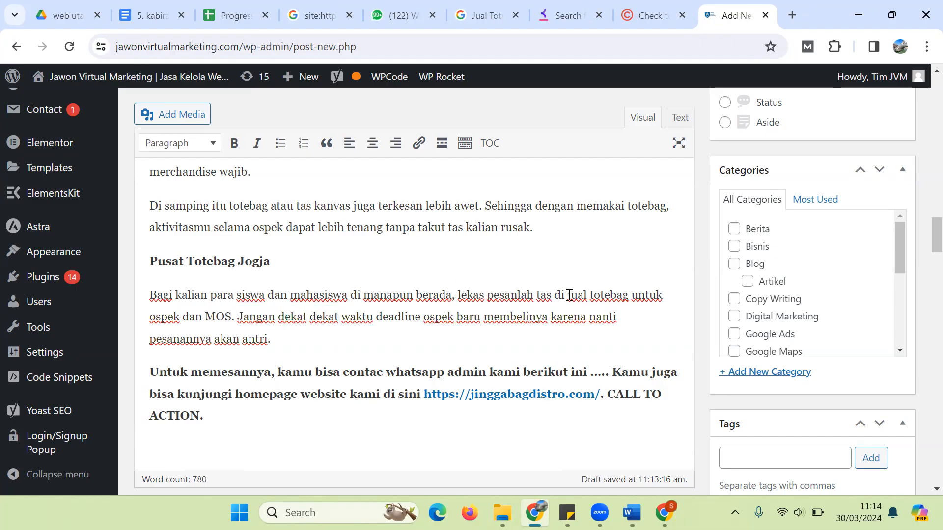
pyautogui.moveTo(569, 295); pyautogui.dragTo(628, 300)
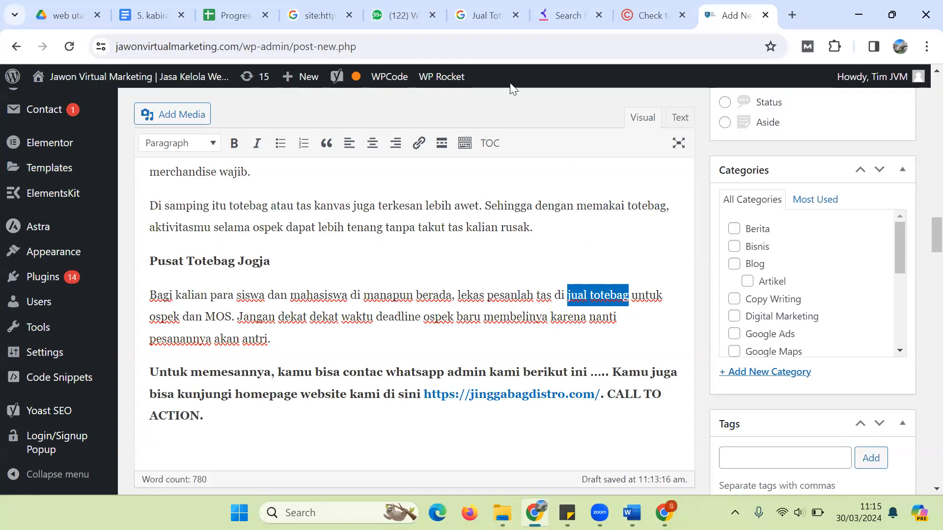
pyautogui.click(420, 147)
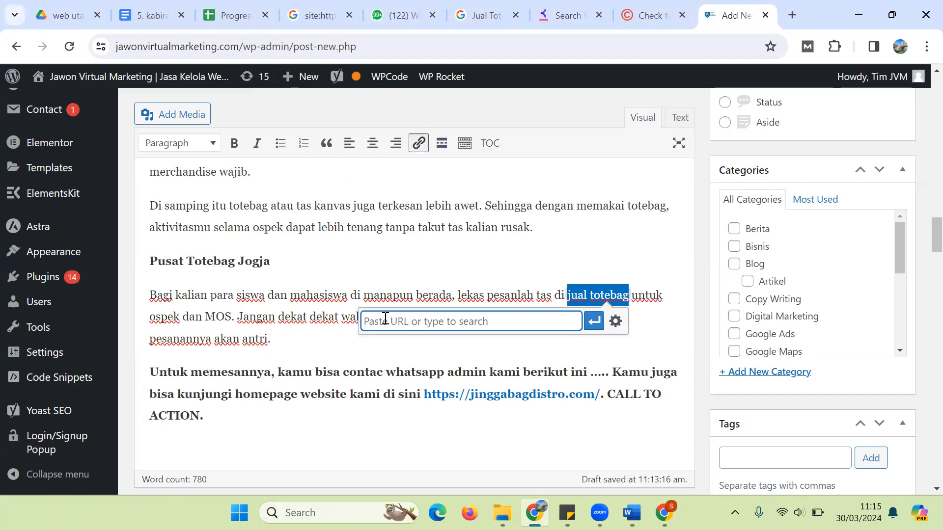
pyautogui.write('https')
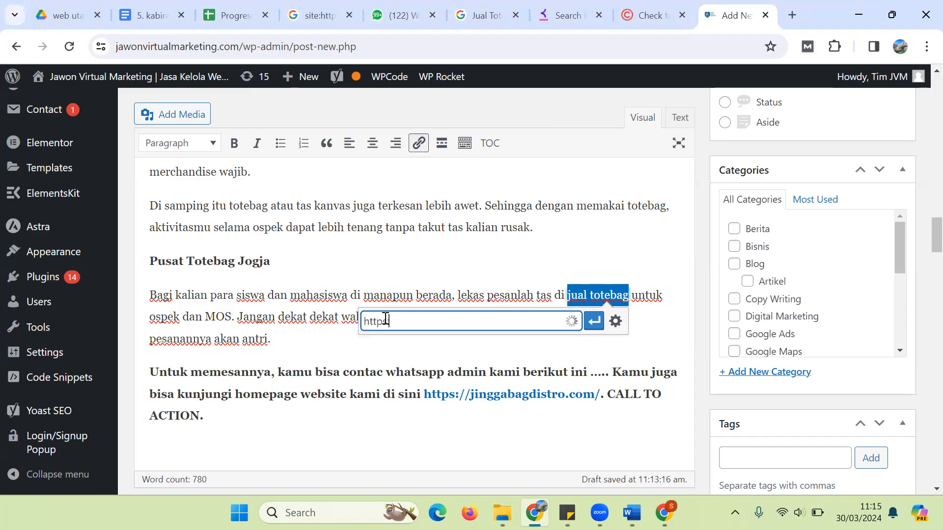
pyautogui.write('://jawonvirtualmarketing.com/')
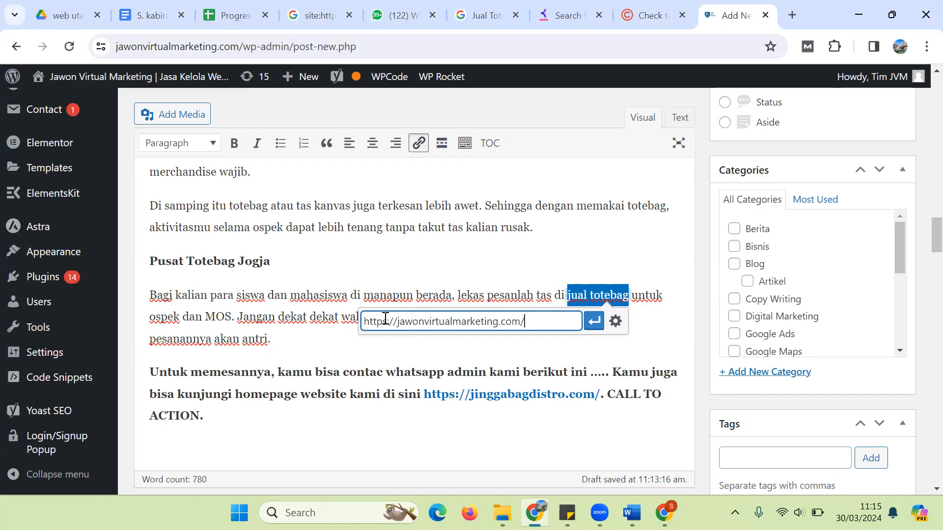
pyautogui.press('Return')
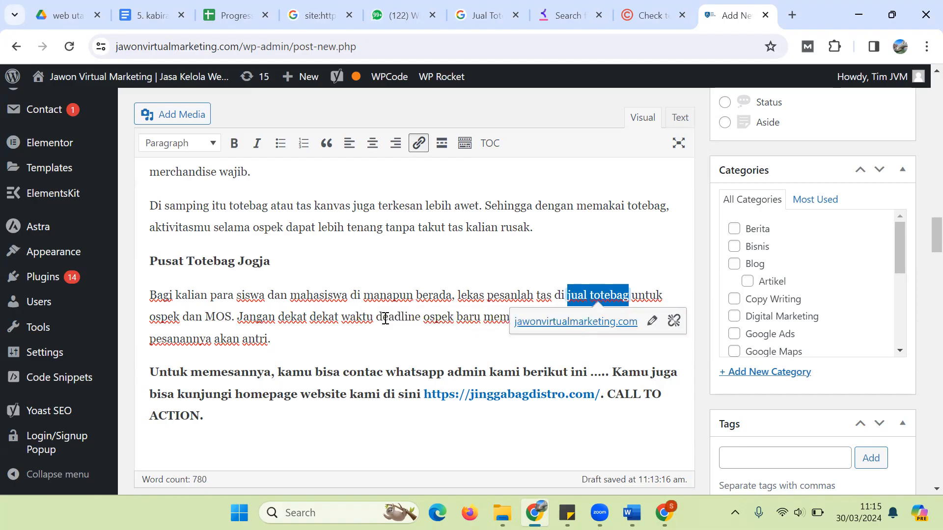
pyautogui.click(383, 255)
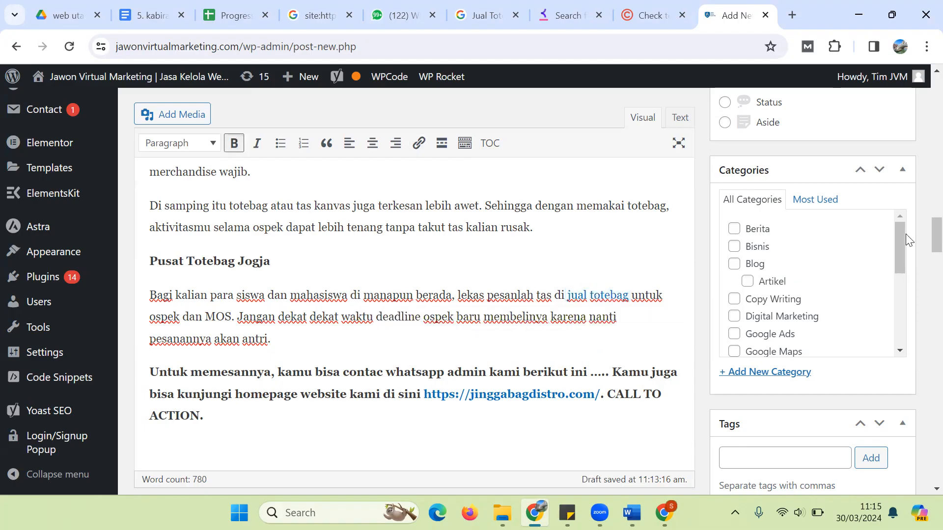
pyautogui.moveTo(919, 223); pyautogui.dragTo(921, 326)
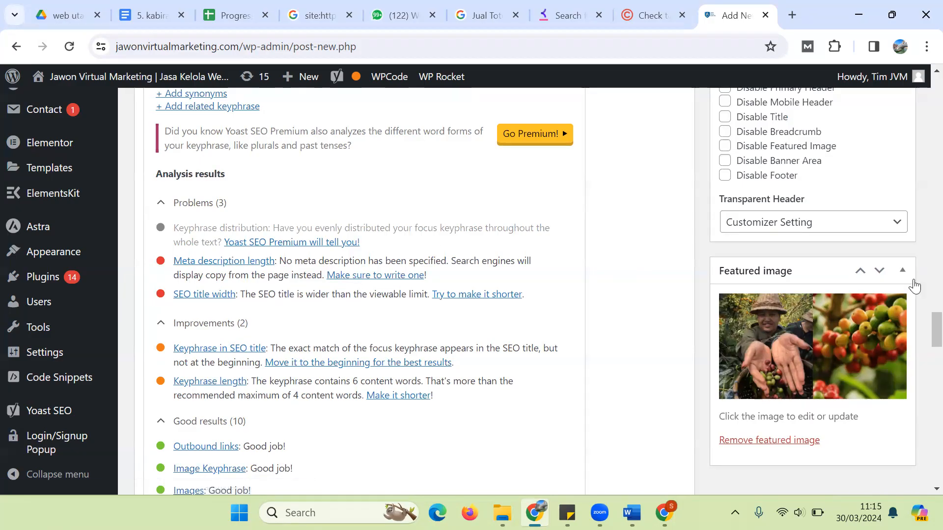
# Step: Start the Yoast meta description with 'Jual totebag untuk ospek dan MOS'
pyautogui.scroll(8, 922, 314)
pyautogui.scroll(1, 922, 314)
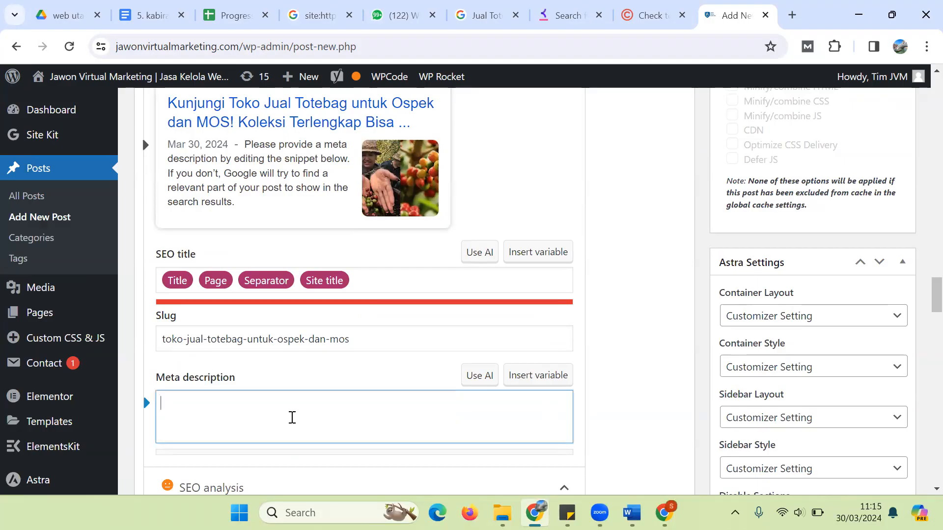
pyautogui.write('Jual t')
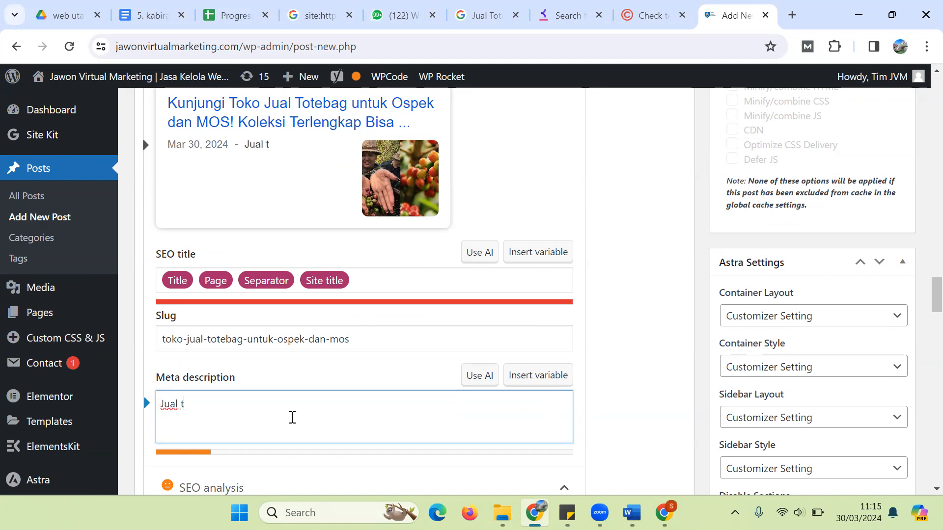
pyautogui.write('otebag untuk ospek dan MOS')
pyautogui.press('Left')
pyautogui.press('Left')
pyautogui.press('Left')
pyautogui.press('Left')
pyautogui.press('Left')
pyautogui.press('Left')
pyautogui.press('Left')
pyautogui.press('Left')
pyautogui.press('Left')
pyautogui.press('Left')
pyautogui.press('Left')
pyautogui.press('Left')
pyautogui.press('Left')
pyautogui.press('Left')
pyautogui.press('Left')
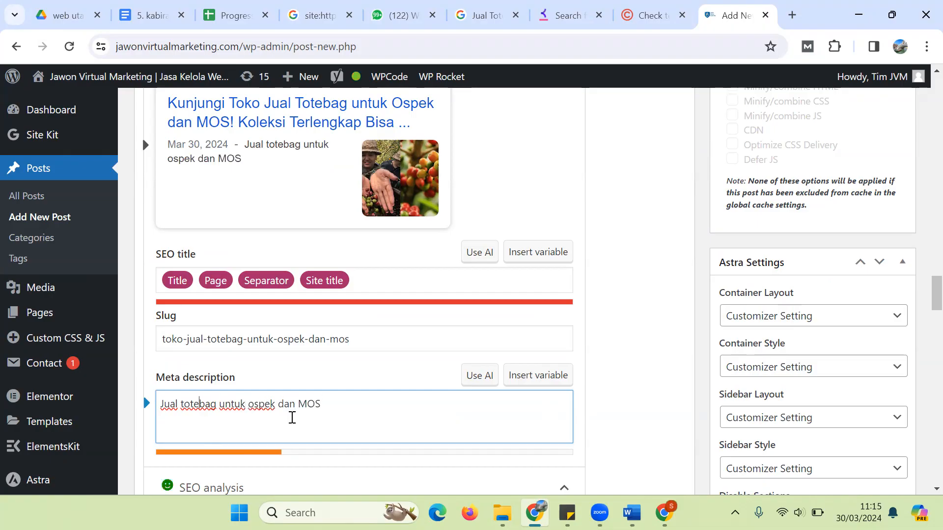
pyautogui.hotkey('shift', 'Right')
pyautogui.hotkey('shift', 'Right')
pyautogui.hotkey('shift', 'Right')
pyautogui.hotkey('shift', 'Right')
pyautogui.hotkey('shift', 'Right')
pyautogui.hotkey('shift', 'Right')
pyautogui.hotkey('shift', 'Right')
pyautogui.hotkey('shift', 'Right')
pyautogui.hotkey('shift', 'Right')
pyautogui.hotkey('shift', 'Right')
pyautogui.hotkey('shift', 'Right')
pyautogui.hotkey('shift', 'Right')
pyautogui.hotkey('shift', 'Right')
pyautogui.hotkey('shift', 'Right')
pyautogui.hotkey('shift', 'Right')
pyautogui.hotkey('shift', 'Right')
pyautogui.hotkey('shift', 'Right')
pyautogui.hotkey('shift', 'Right')
pyautogui.hotkey('shift', 'Right')
pyautogui.hotkey('shift', 'Right')
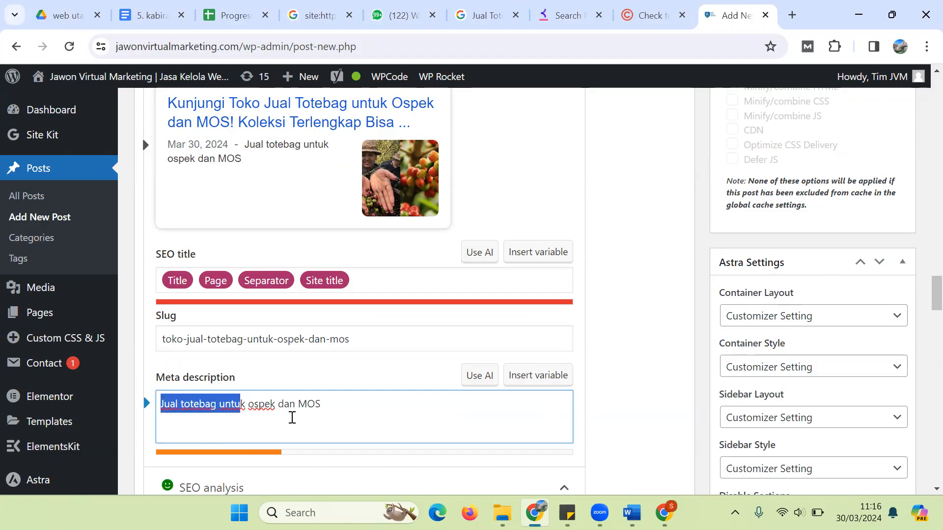
pyautogui.press('Right')
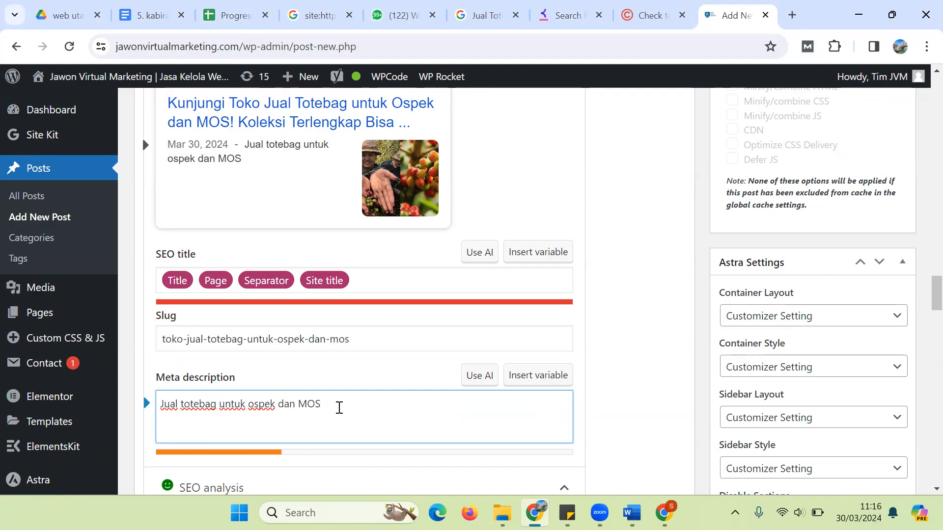
# Step: Extend the meta description with sizes 34-40 cm to 40 - 45 cm and delivery to every city
pyautogui.write('MENY')
pyautogui.press('BackSpace')
pyautogui.press('BackSpace')
pyautogui.press('BackSpace')
pyautogui.press('BackSpace')
pyautogui.write('men')
pyautogui.press('BackSpace')
pyautogui.press('BackSpace')
pyautogui.press('BackSpace')
pyautogui.write('menyedia')
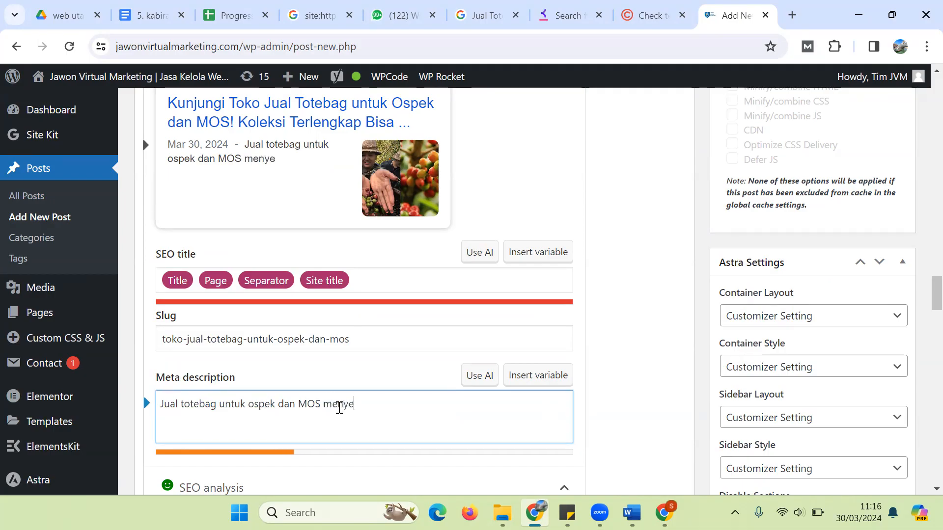
pyautogui.press('BackSpace')
pyautogui.press('BackSpace')
pyautogui.press('BackSpace')
pyautogui.write('iakan berb')
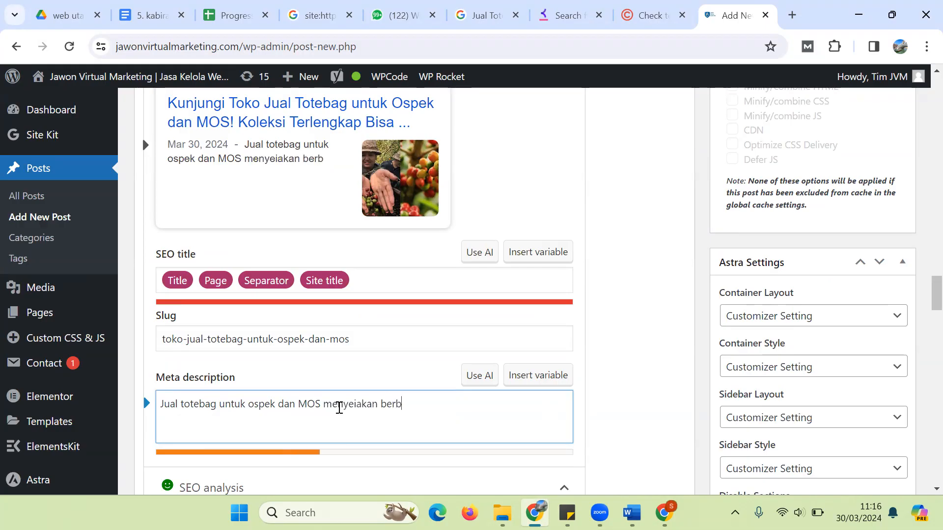
pyautogui.write('agai varian ku')
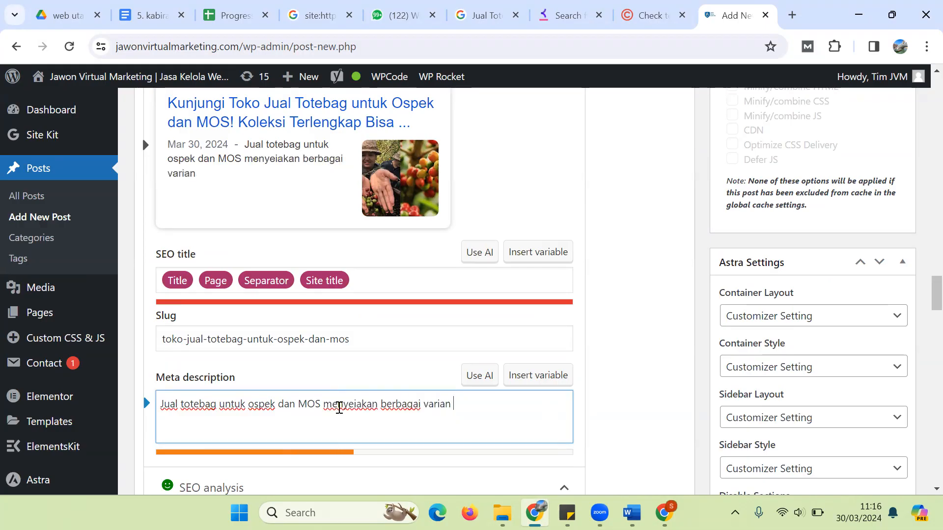
pyautogui.press('BackSpace')
pyautogui.press('BackSpace')
pyautogui.write('ukuran ')
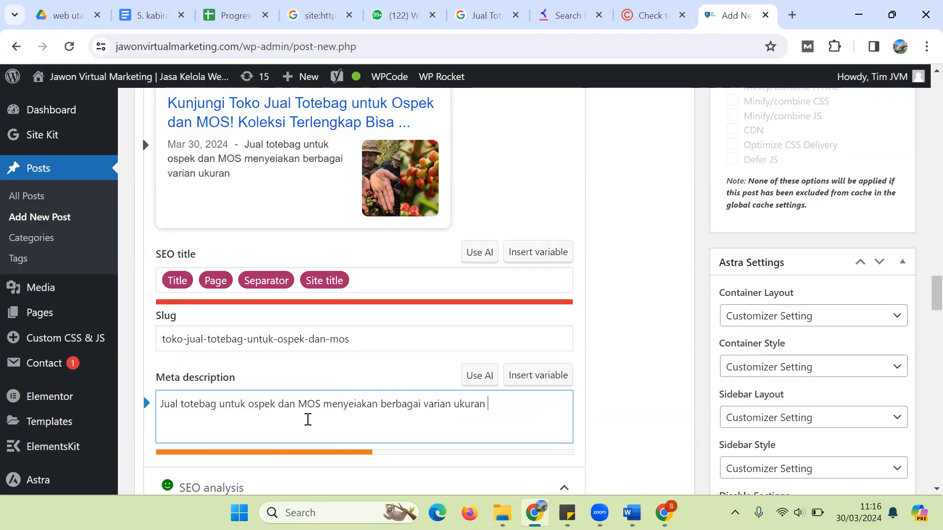
pyautogui.write('mulai dari')
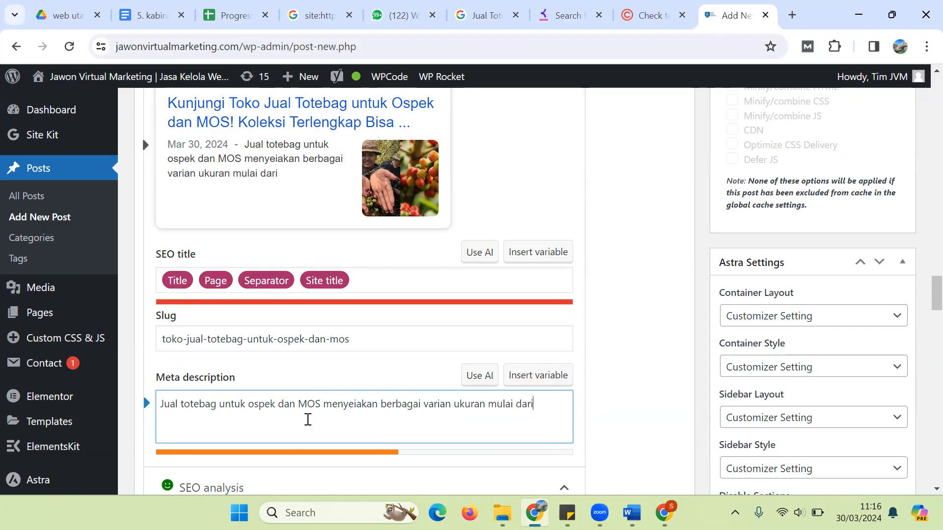
pyautogui.write(' 34-40 cm hingga')
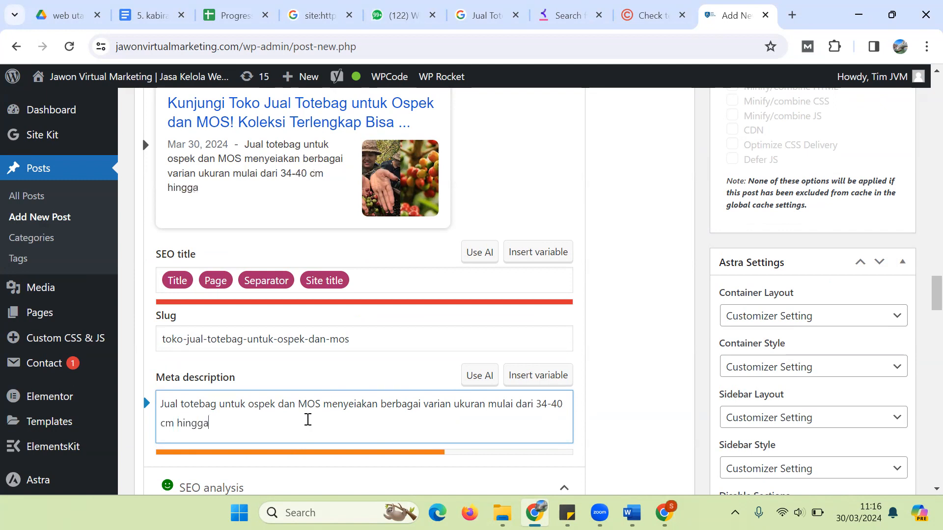
pyautogui.write(' 40 - 45 cmm')
pyautogui.press('BackSpace')
pyautogui.write('. Kami bisa')
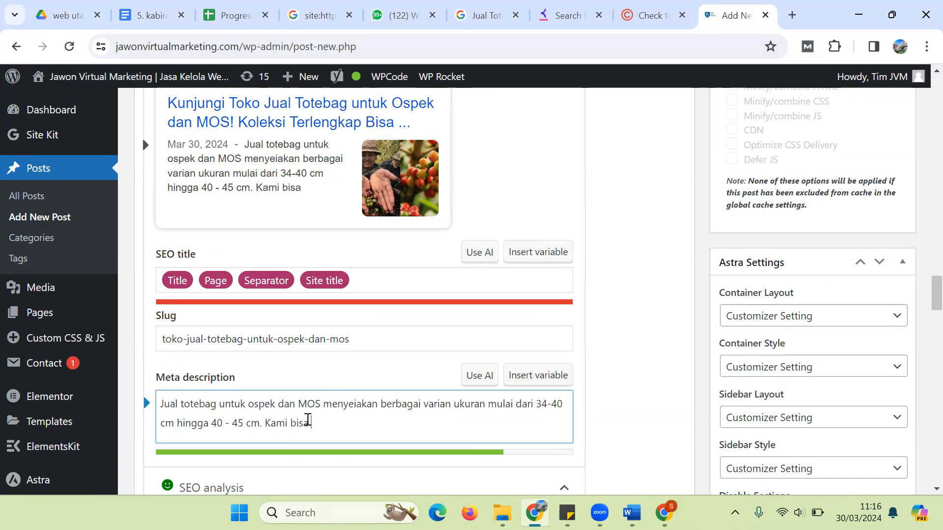
pyautogui.write(' antar ke setiap kota.')
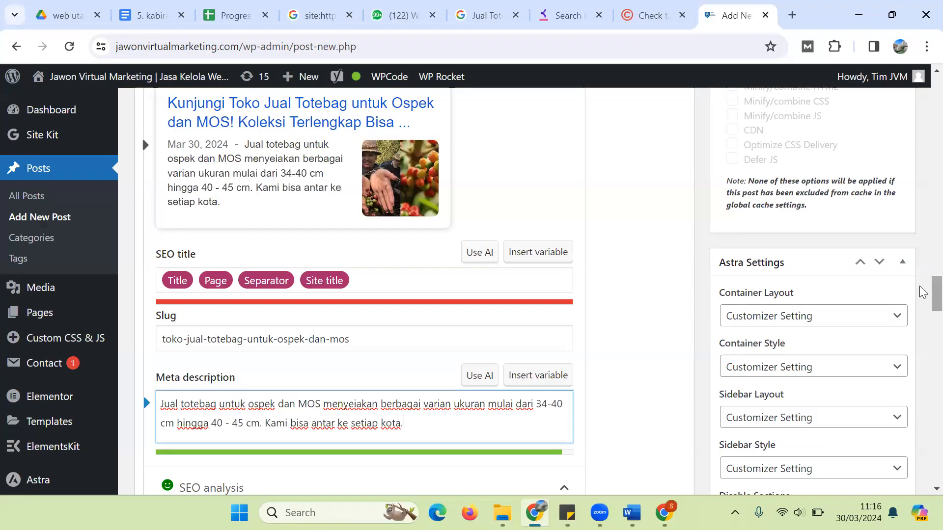
pyautogui.scroll(1, 923, 287)
pyautogui.scroll(1, 922, 287)
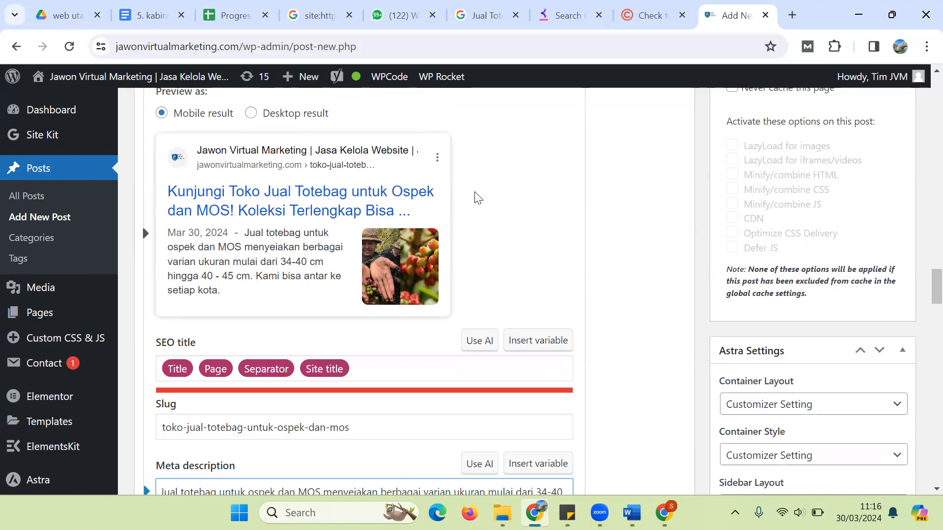
# Step: Google 'jual totebag untuk ospek dan mos', review the top Shopee snippet, then return to WordPress
pyautogui.click(794, 15)
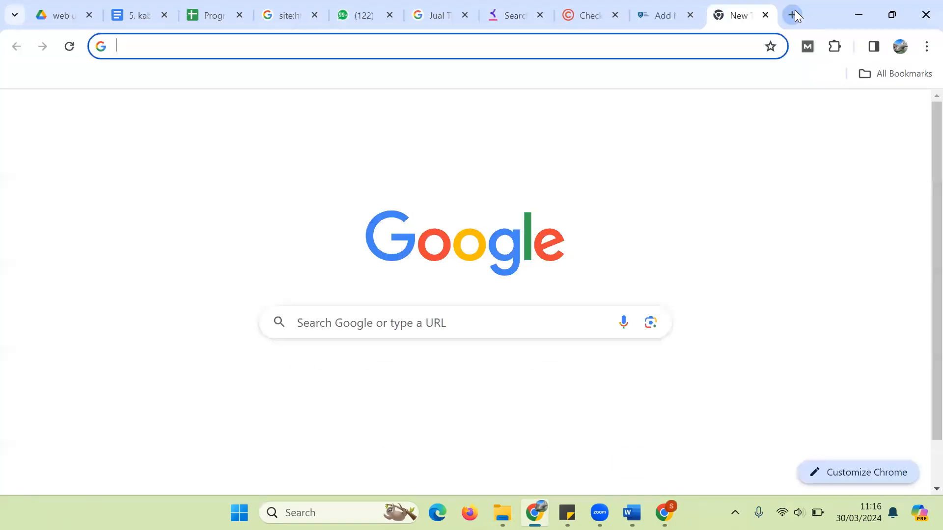
pyautogui.write('jual totebag untuk Ospek dan MOS')
pyautogui.press('Return')
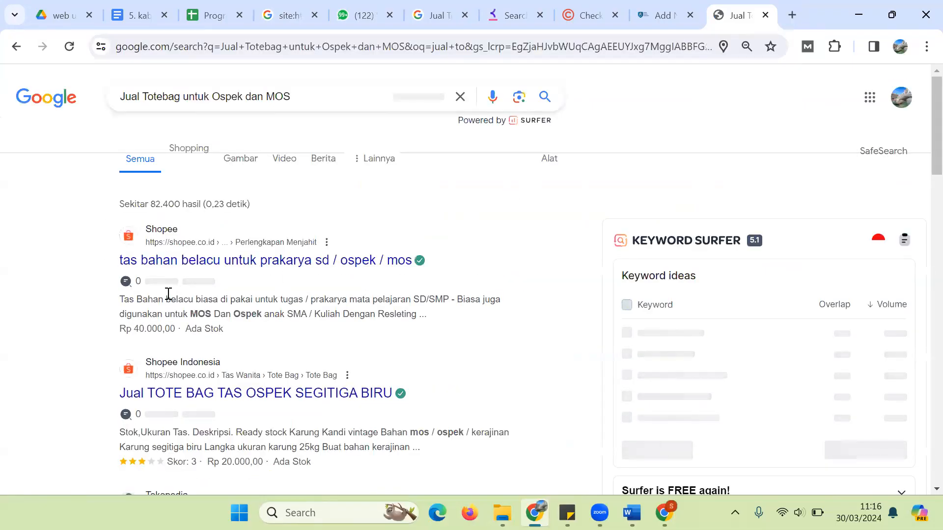
pyautogui.moveTo(119, 303); pyautogui.dragTo(422, 330)
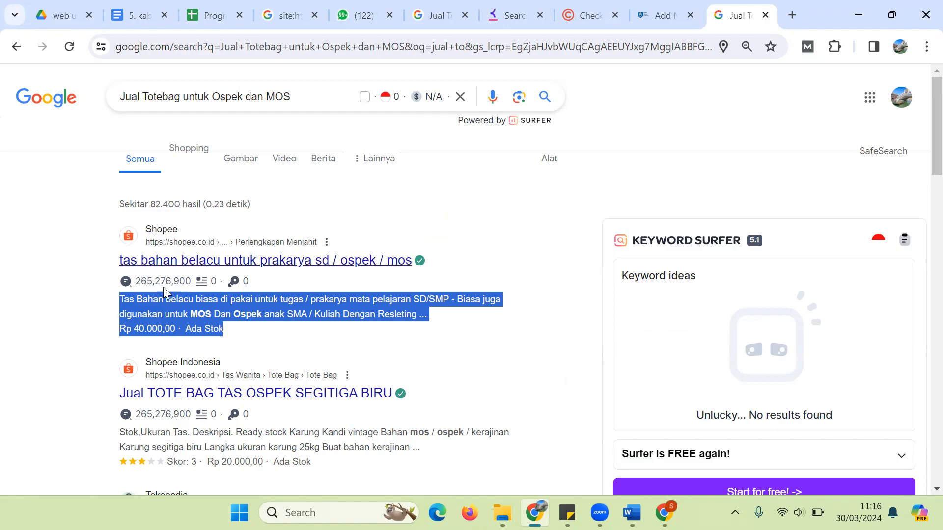
pyautogui.click(679, 6)
pyautogui.scroll(-1, 922, 285)
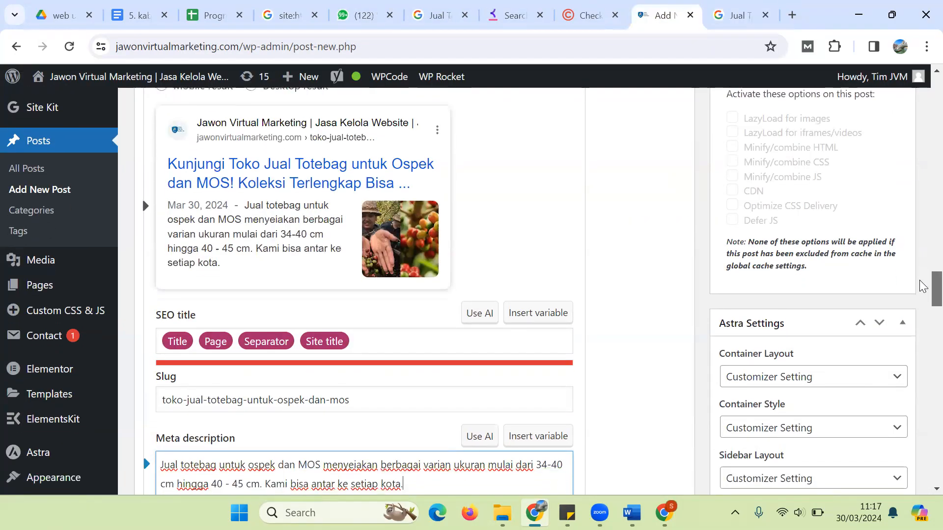
pyautogui.scroll(-2, 923, 286)
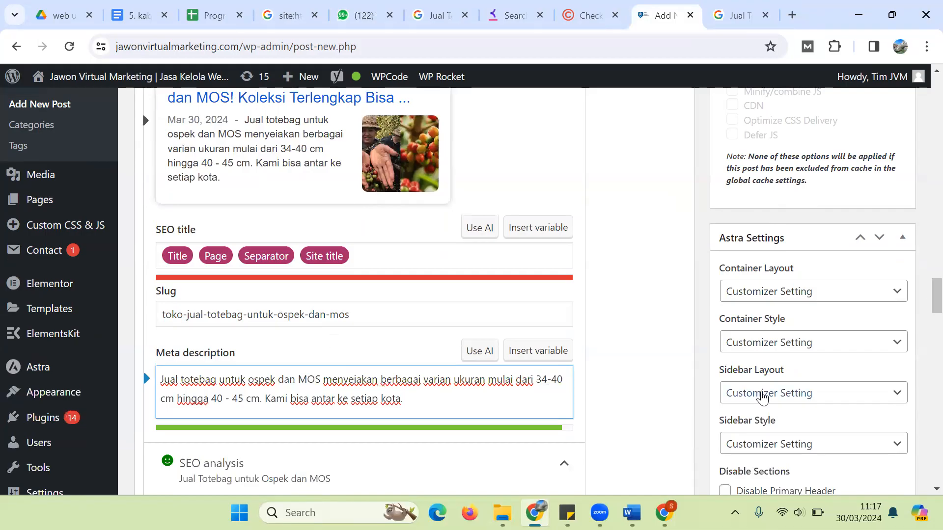
pyautogui.scroll(-4, 921, 300)
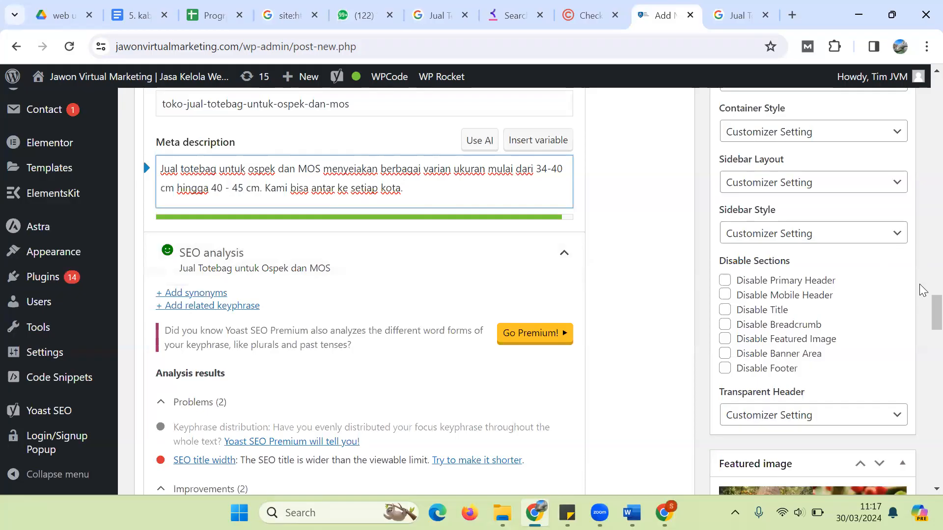
pyautogui.scroll(8, 922, 287)
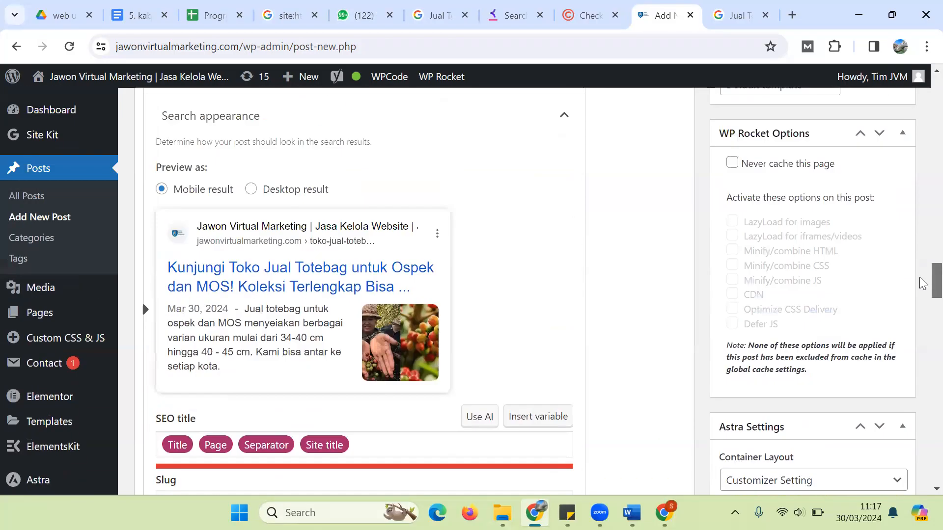
pyautogui.scroll(3, 922, 283)
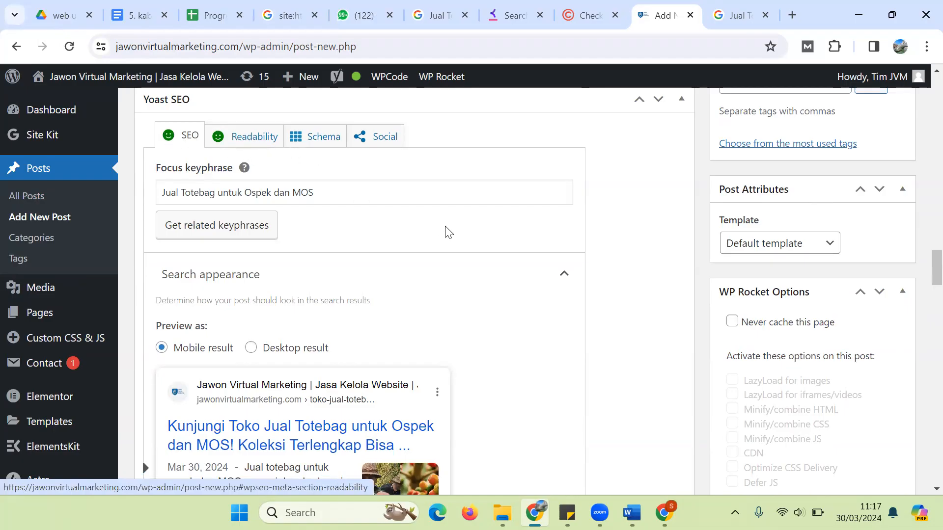
pyautogui.moveTo(920, 269); pyautogui.dragTo(922, 236)
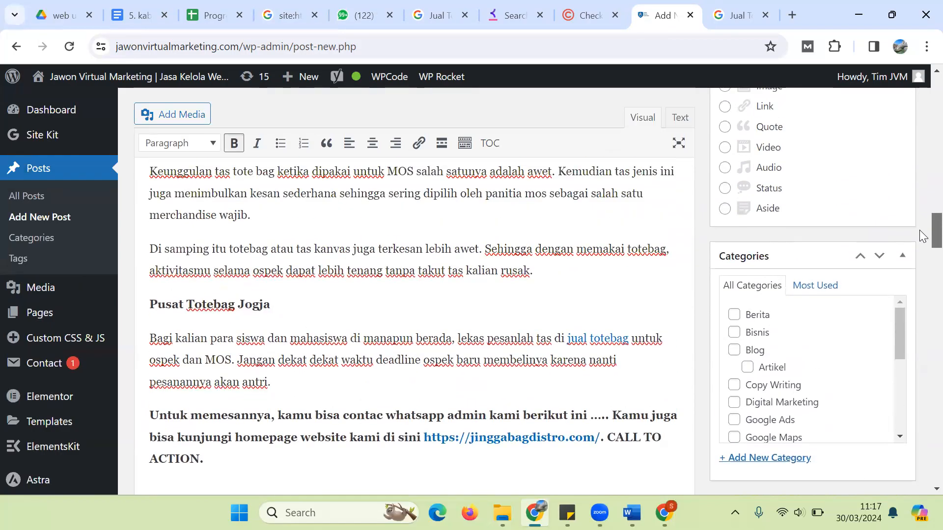
pyautogui.scroll(-1, 922, 235)
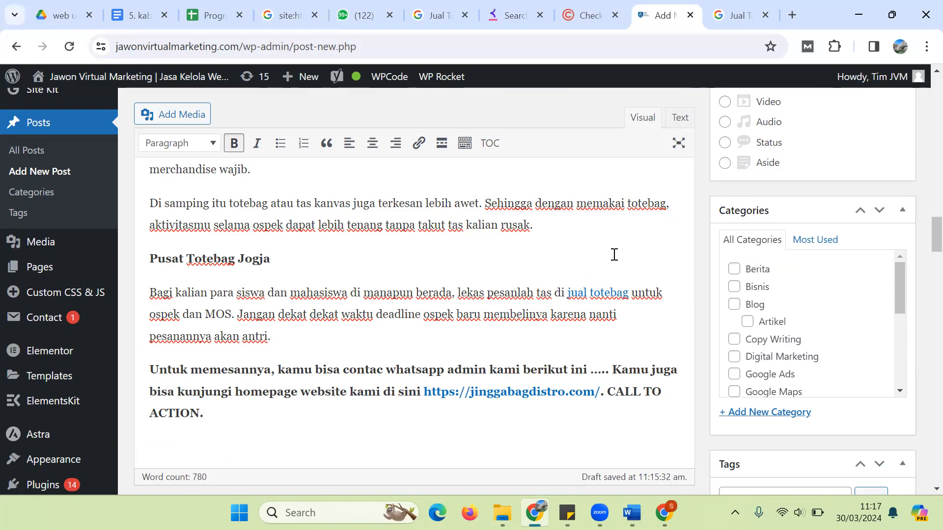
# Step: Tick the Artikel category for the post
pyautogui.click(748, 321)
pyautogui.scroll(-2, 922, 255)
pyautogui.scroll(-2, 923, 255)
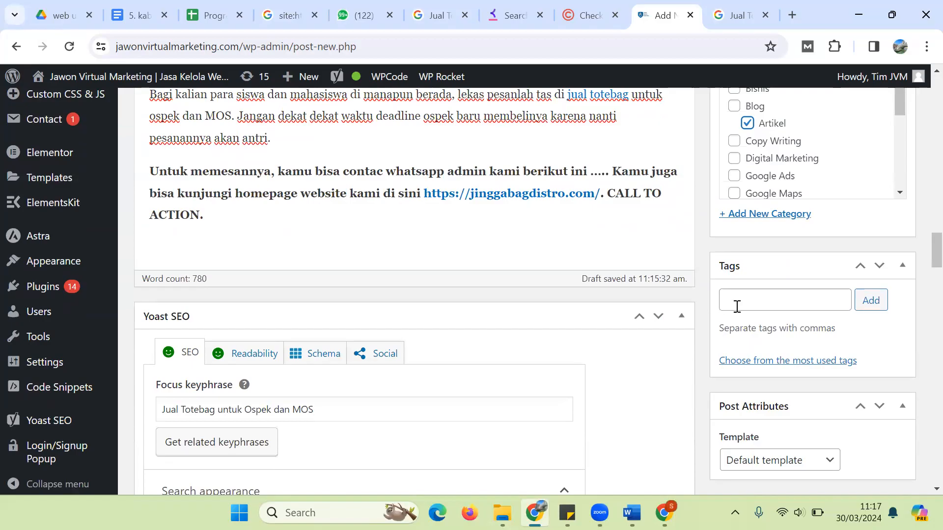
# Step: Try the tags 'totebag', 'jual totebag' and 'harga totebag', clearing each so tags stay empty
pyautogui.click(761, 308)
pyautogui.write('totebag')
pyautogui.hotkey('ctrl', 'a')
pyautogui.press('BackSpace')
pyautogui.write('jual totebag')
pyautogui.hotkey('ctrl', 'a')
pyautogui.press('BackSpace')
pyautogui.write('harga totebag')
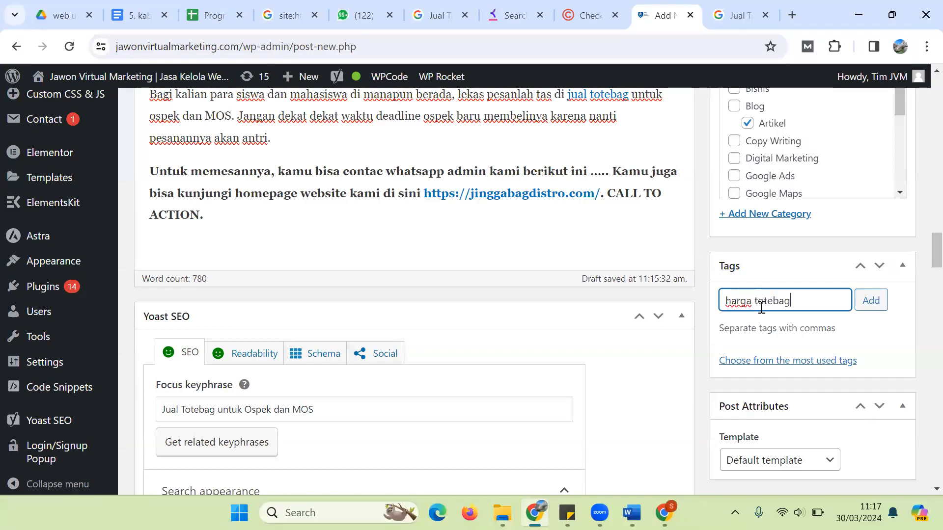
pyautogui.hotkey('ctrl', 'a')
pyautogui.press('BackSpace')
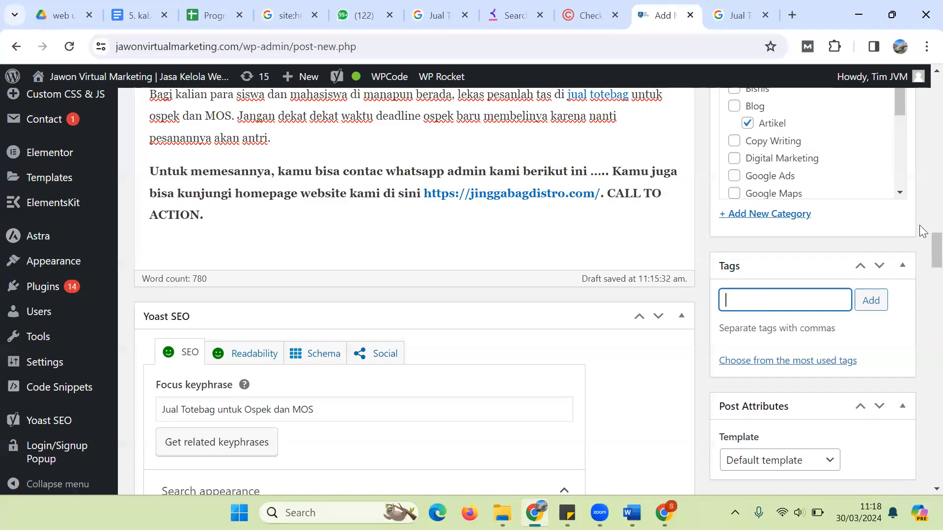
pyautogui.scroll(15, 919, 244)
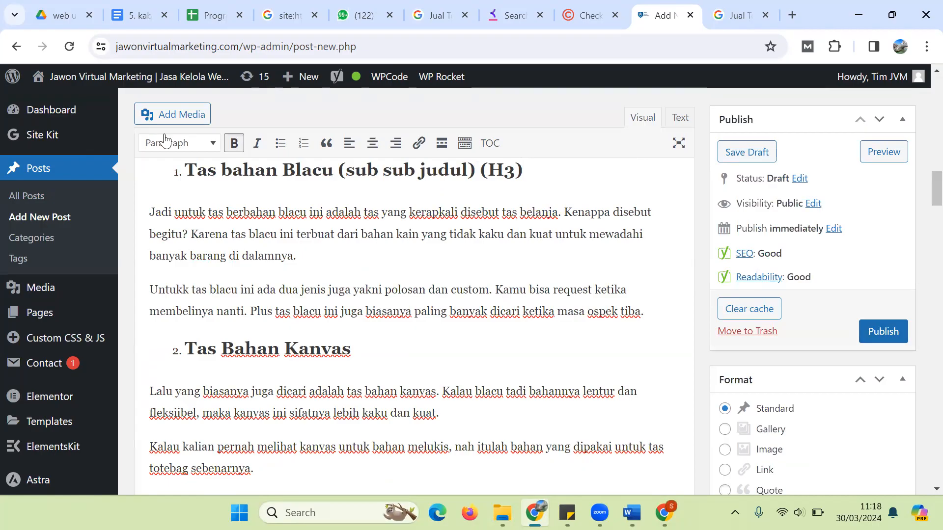
# Step: Go to All Posts, confirming you want to leave the editor
pyautogui.click(32, 198)
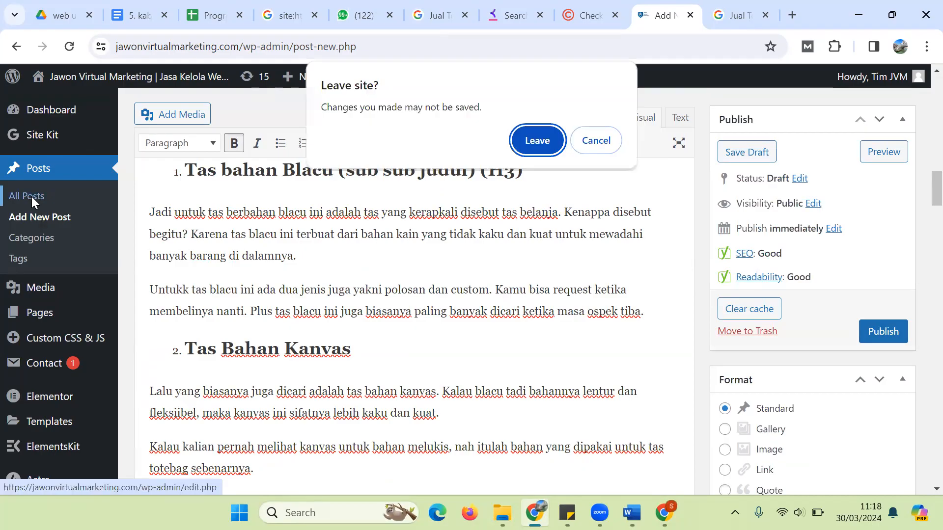
pyautogui.click(540, 147)
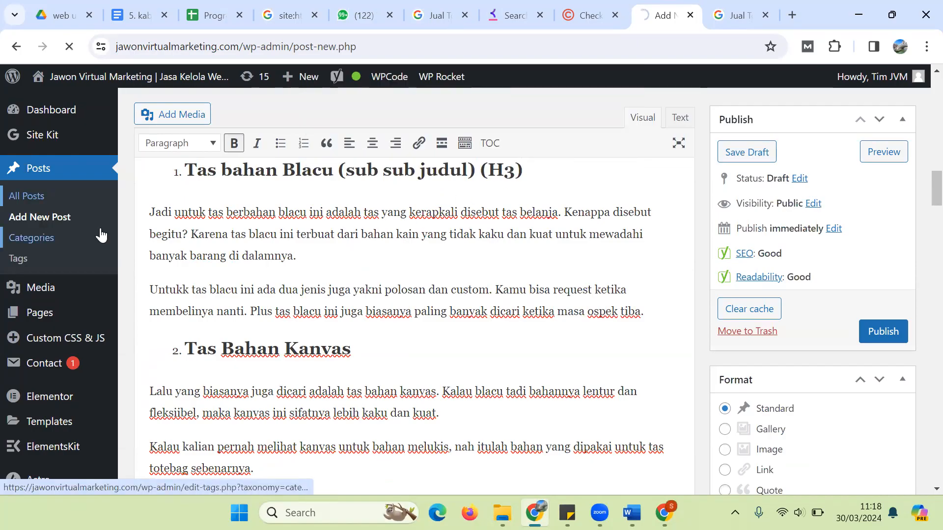
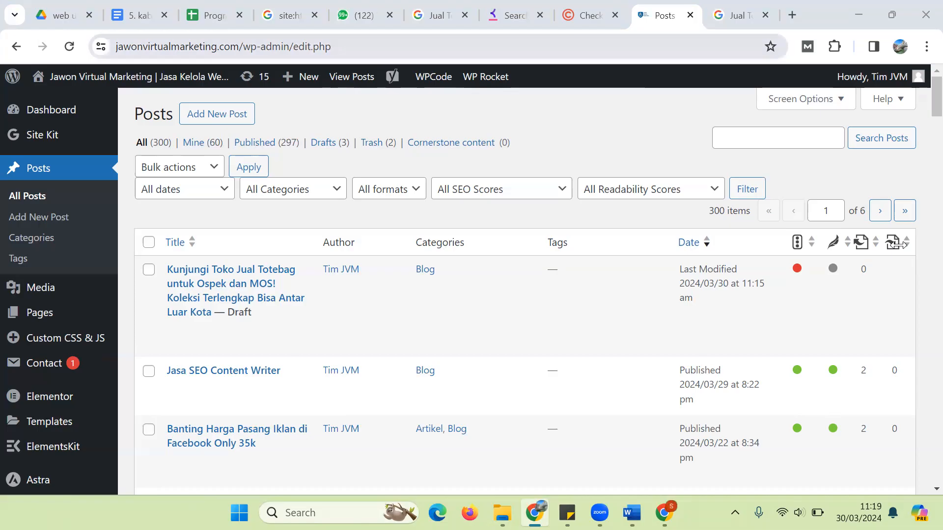
# Step: Open the draft 'Kunjungi Toko Jual Totebag untuk Ospek dan MOS!' post in the editor
pyautogui.click(562, 129)
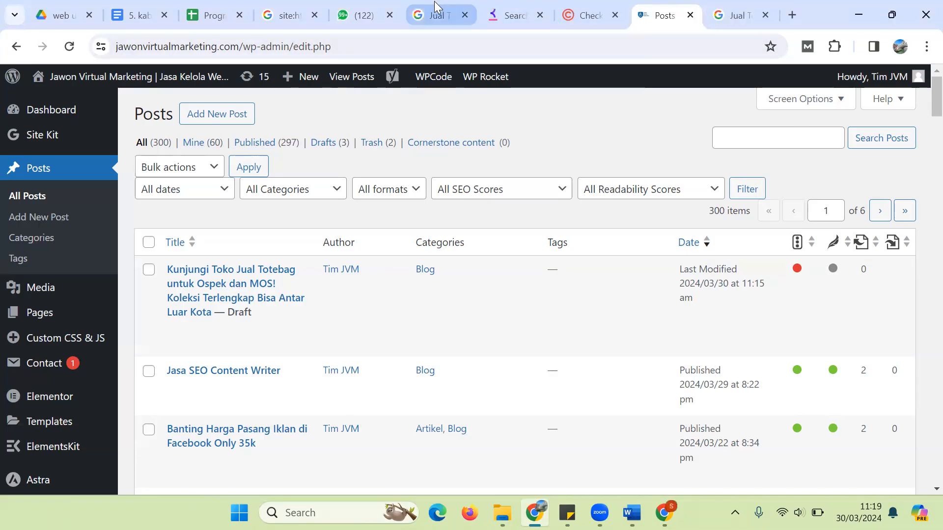
pyautogui.click(439, 36)
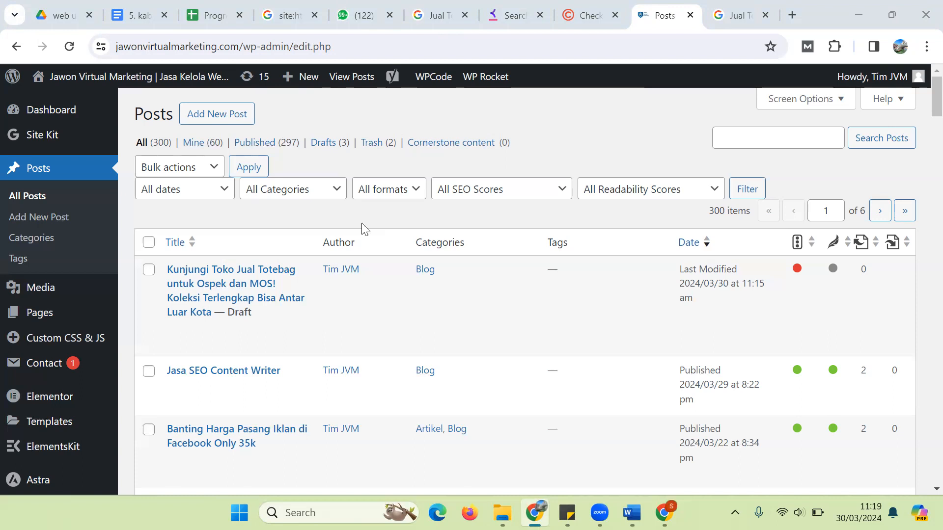
pyautogui.click(175, 331)
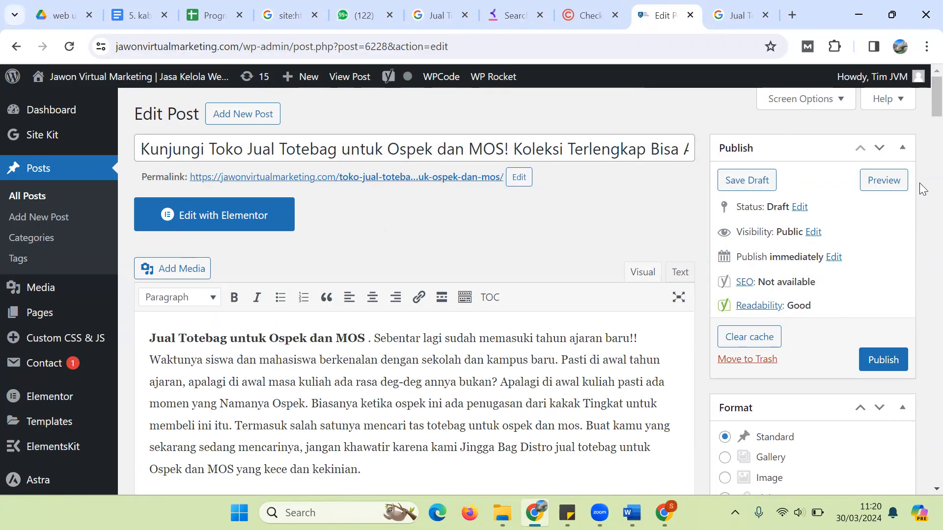
# Step: Start a new empty paragraph right after the sentence ending 'tersebut.'
pyautogui.scroll(-6, 923, 103)
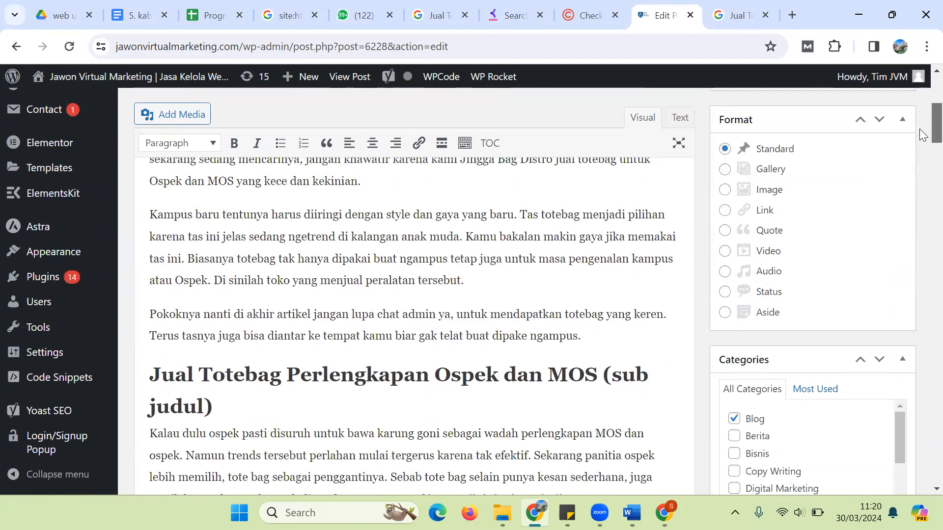
pyautogui.click(491, 287)
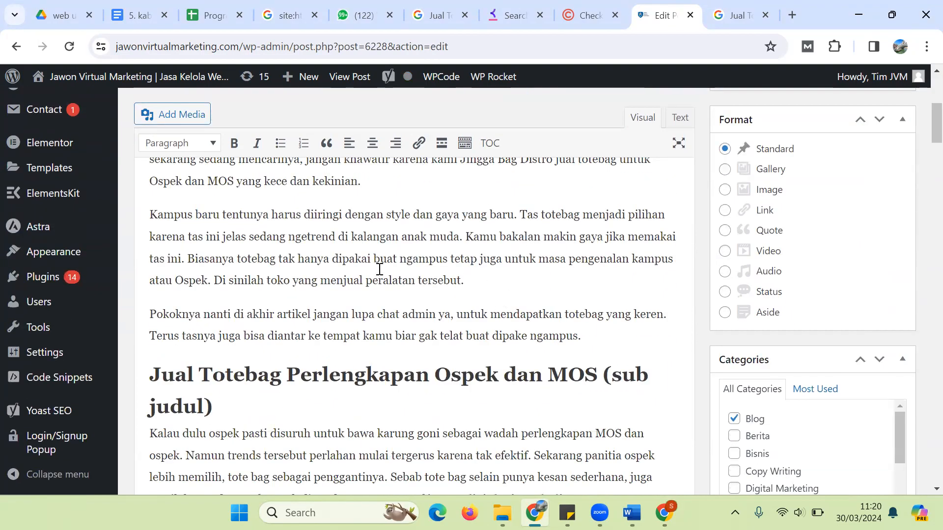
pyautogui.moveTo(481, 289); pyautogui.dragTo(494, 311)
pyautogui.click(487, 273)
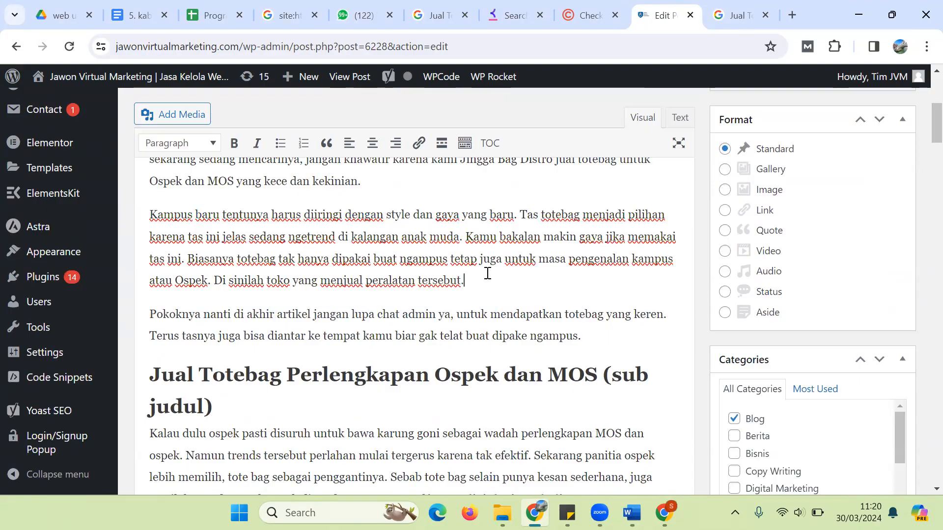
pyautogui.press('Return')
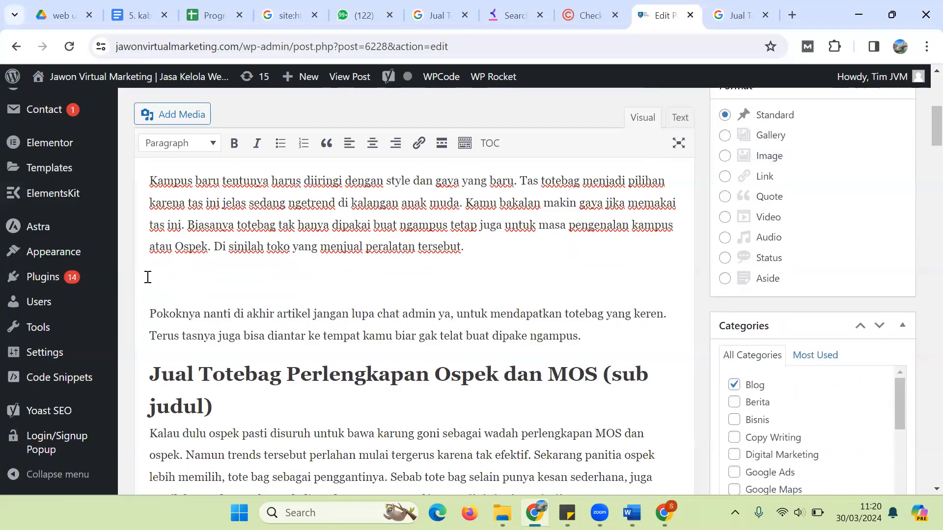
# Step: Upload the Rasa Kurma Medjool Palestina dates image and insert it into the post
pyautogui.click(173, 122)
pyautogui.click(199, 132)
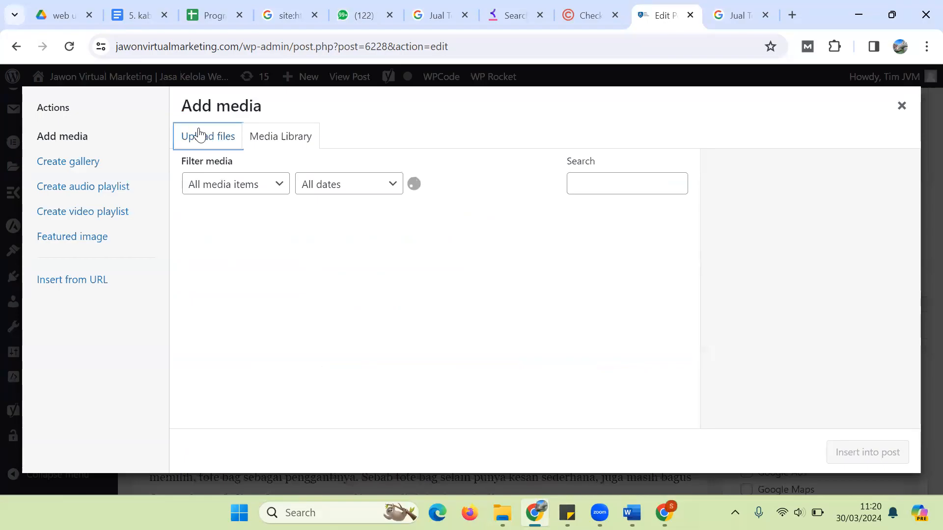
pyautogui.click(560, 314)
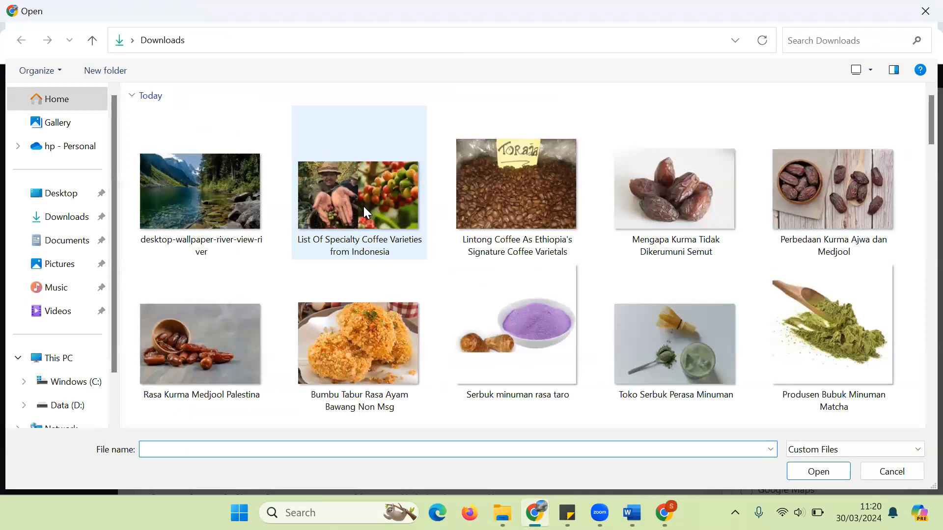
pyautogui.click(256, 320)
pyautogui.doubleClick(253, 313)
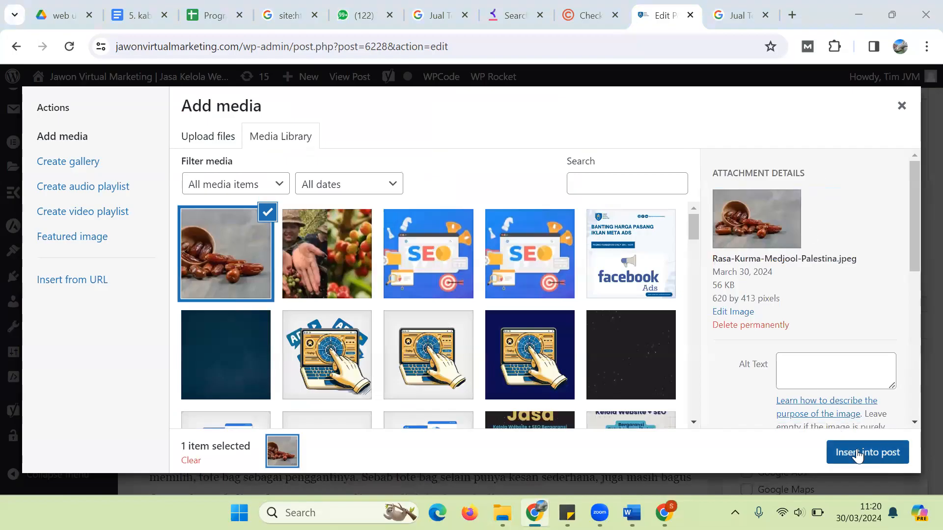
pyautogui.click(857, 452)
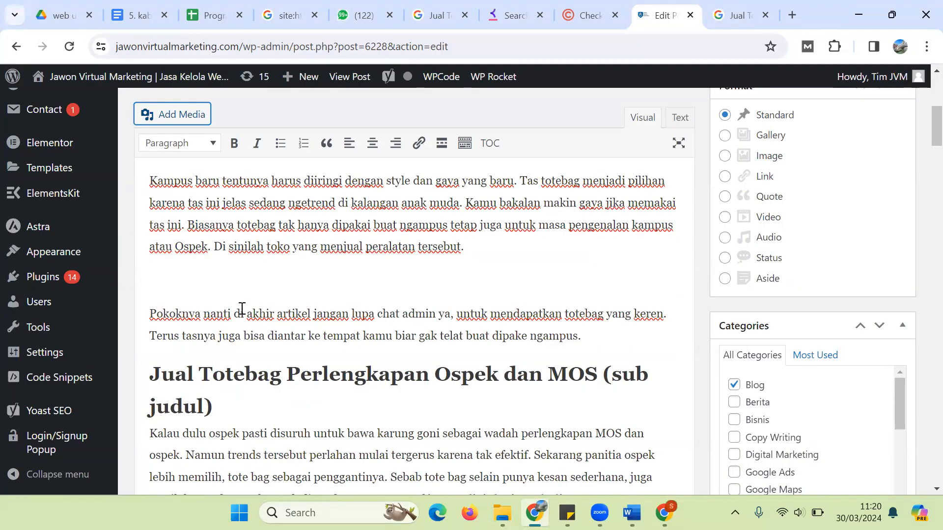
# Step: Centre-align the inserted dates image and return the cursor after 'tersebut.'
pyautogui.click(254, 322)
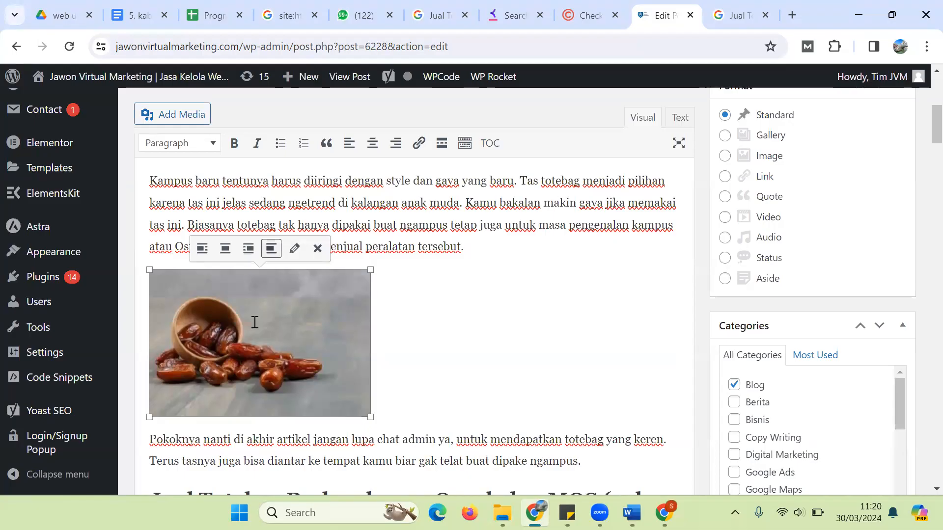
pyautogui.click(225, 249)
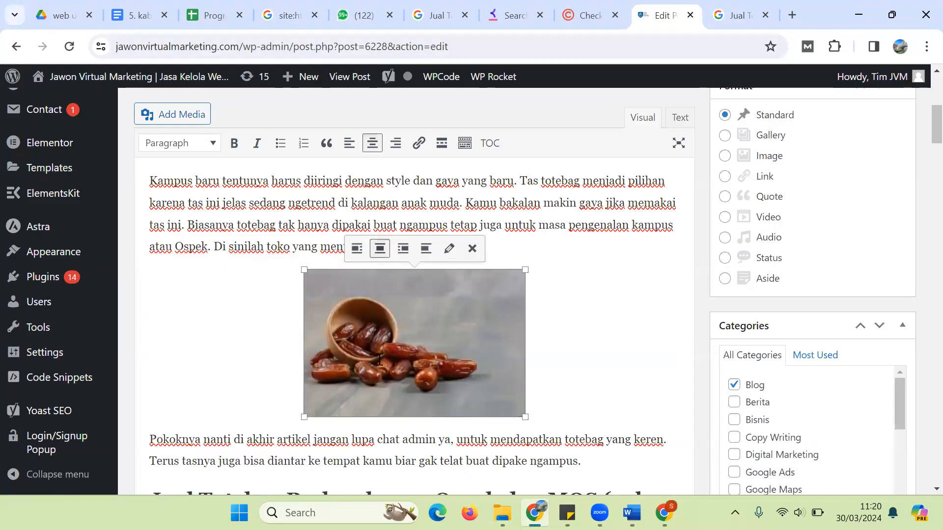
pyautogui.click(291, 436)
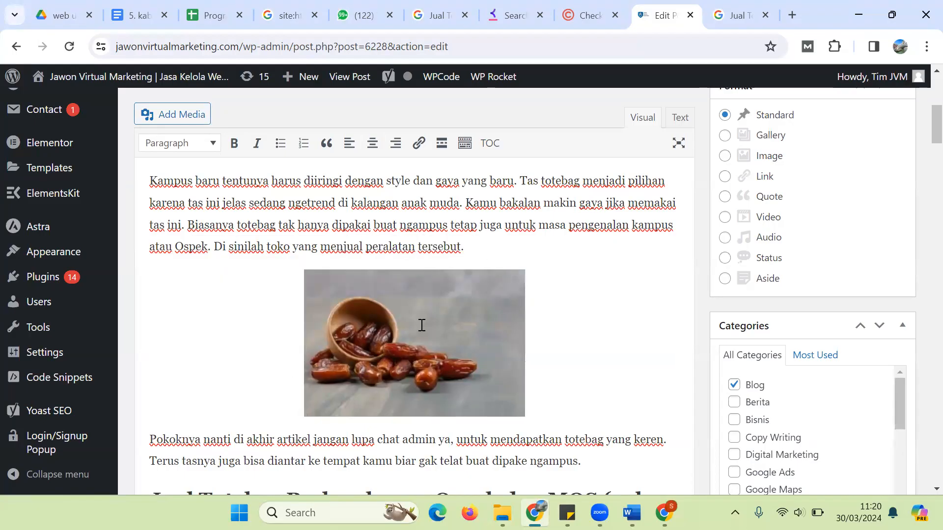
pyautogui.click(498, 239)
pyautogui.scroll(-1, 924, 140)
pyautogui.moveTo(923, 140); pyautogui.dragTo(923, 271)
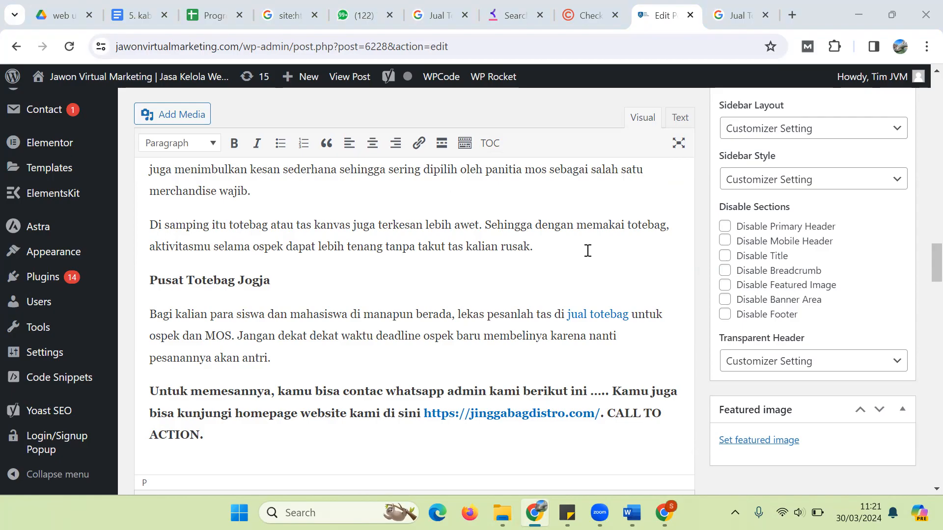
# Step: Search Google for 'pexels' in the Google tab
pyautogui.click(744, 8)
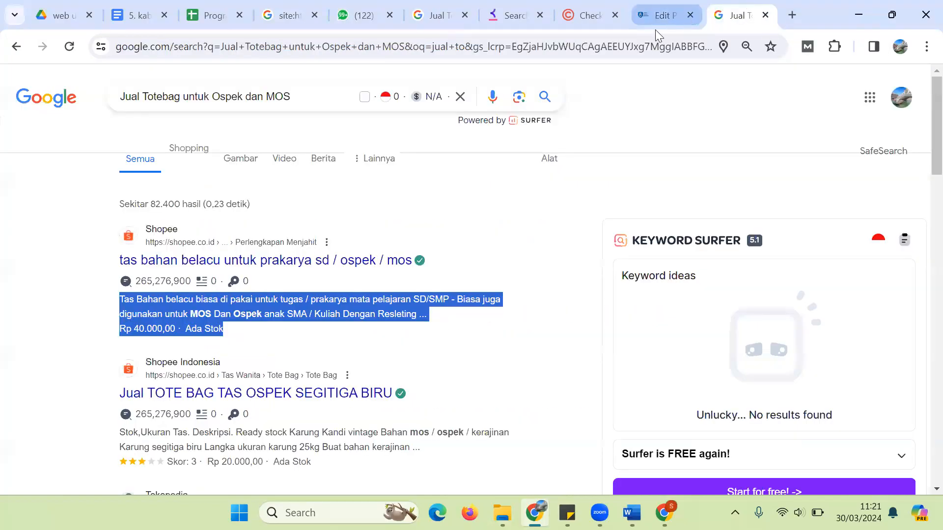
pyautogui.click(636, 43)
pyautogui.write('pexels')
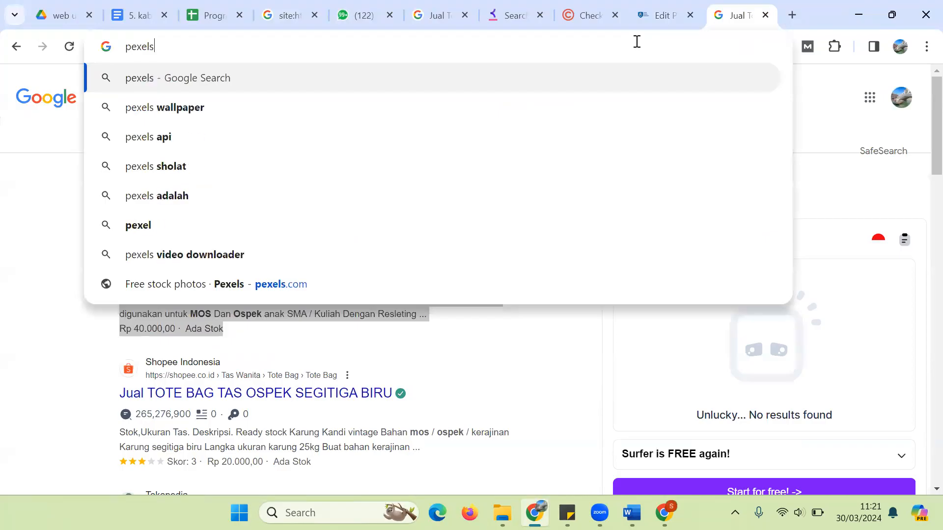
pyautogui.press('Return')
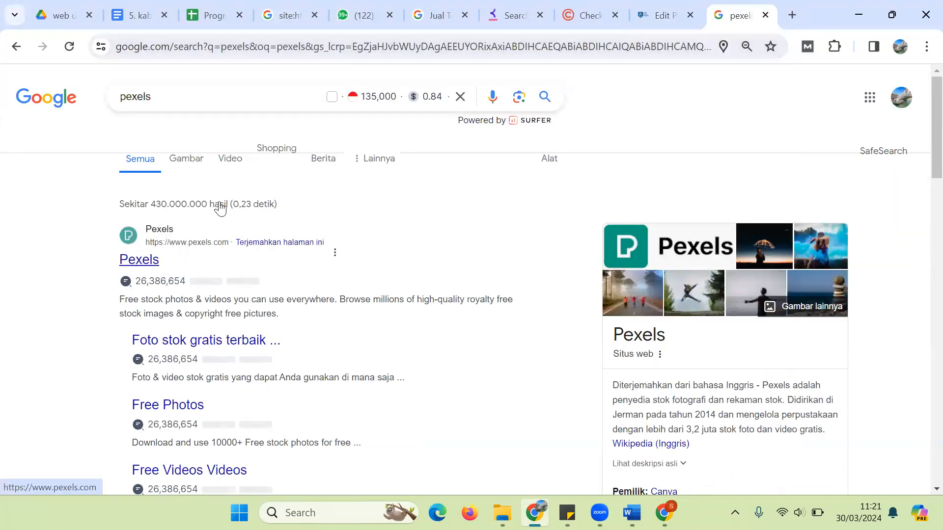
# Step: In a new tab, search Google for 'pixabay' and open the Pixabay website
pyautogui.click(792, 17)
pyautogui.write('i')
pyautogui.press('BackSpace')
pyautogui.press('BackSpace')
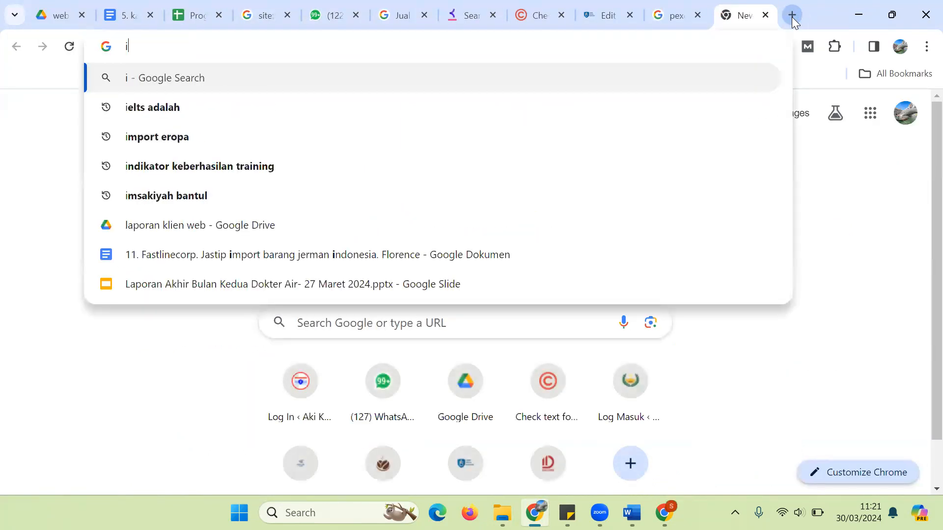
pyautogui.write('pixabay')
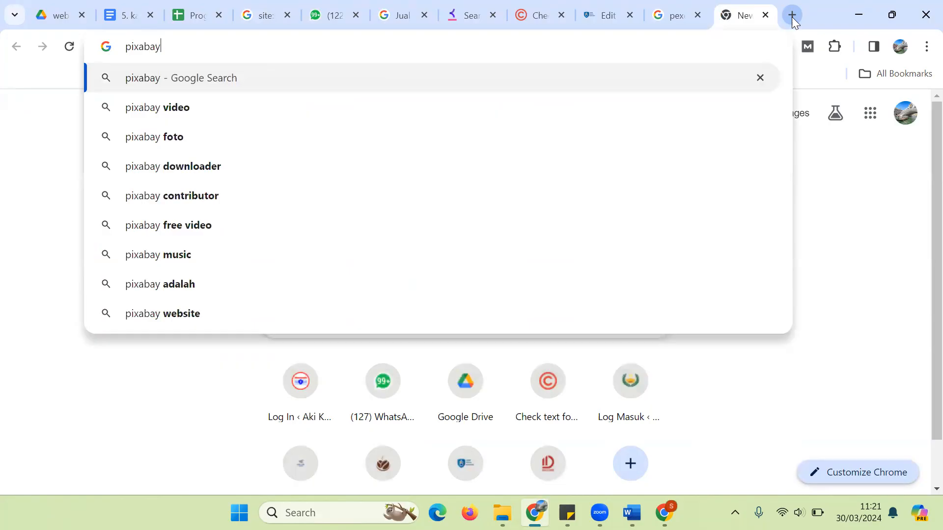
pyautogui.press('Return')
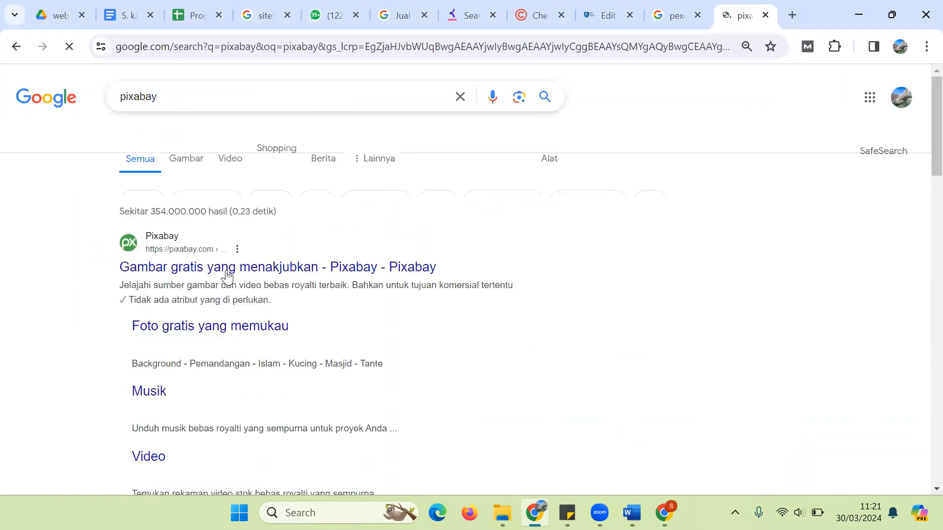
pyautogui.click(169, 273)
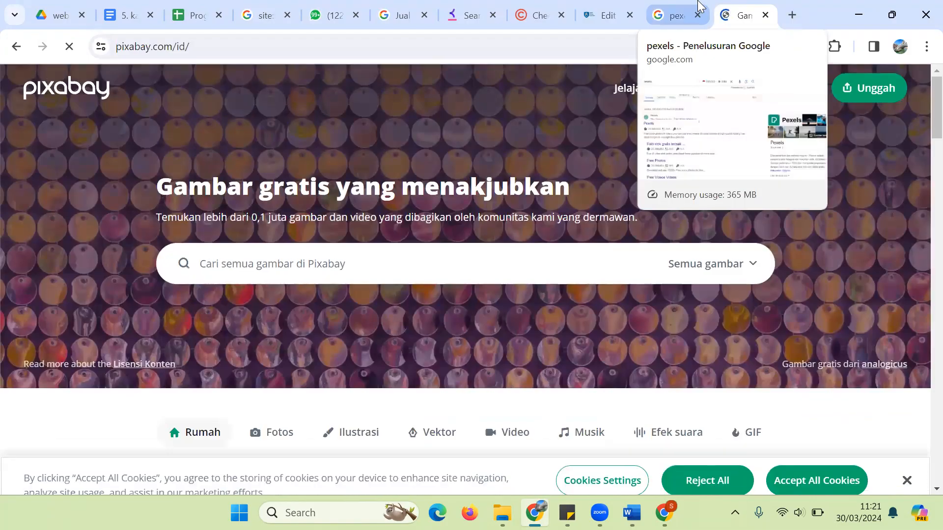
# Step: Return to the pexels results and switch to image results
pyautogui.click(673, 6)
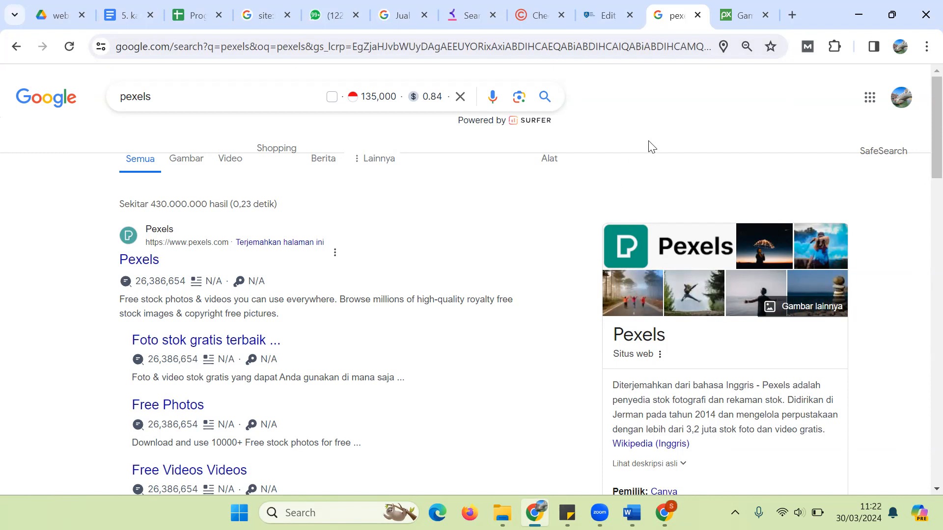
pyautogui.click(750, 8)
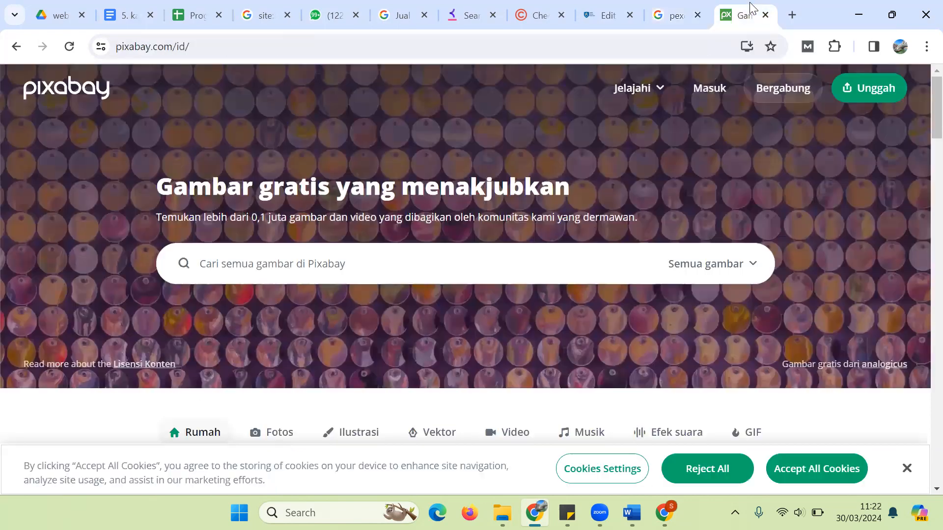
pyautogui.click(676, 14)
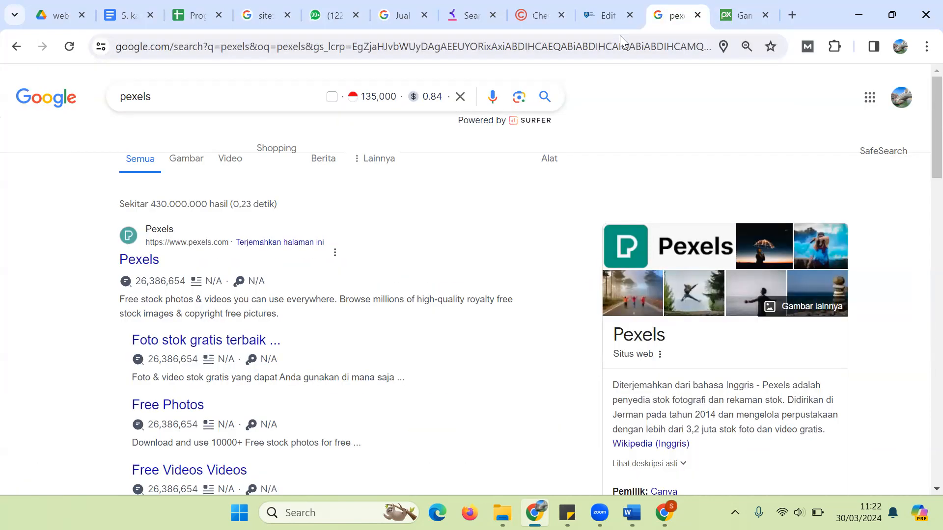
pyautogui.click(201, 166)
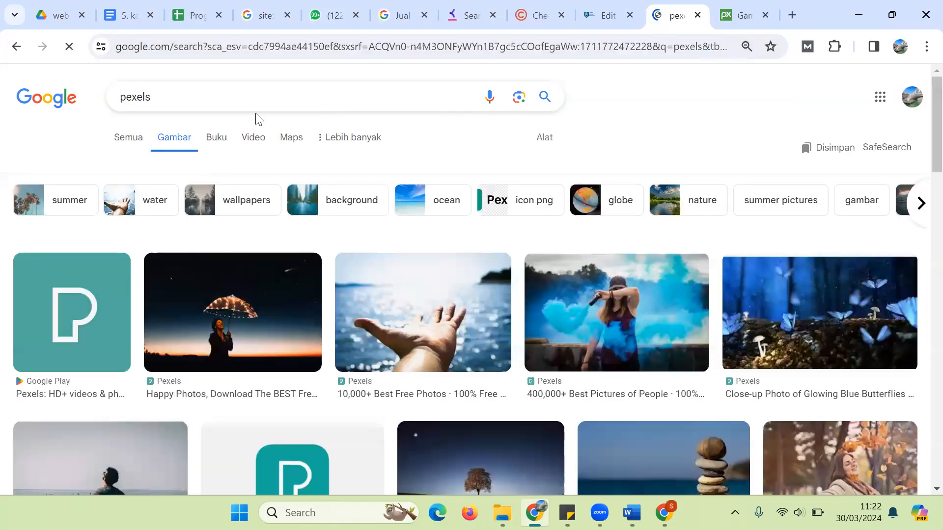
# Step: Search images for 'pasar tradisional', preview the detikcom fish-market photo, then return to WordPress
pyautogui.click(255, 113)
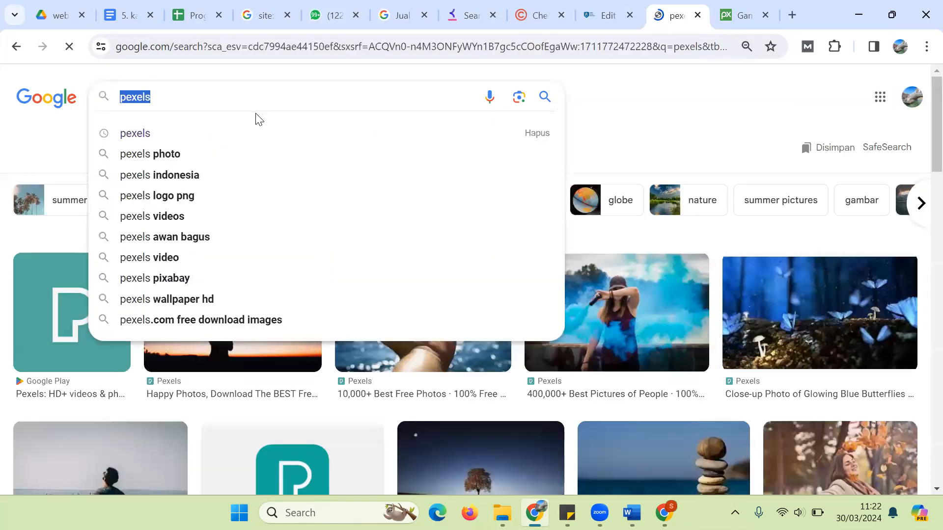
pyautogui.write('pasar trai')
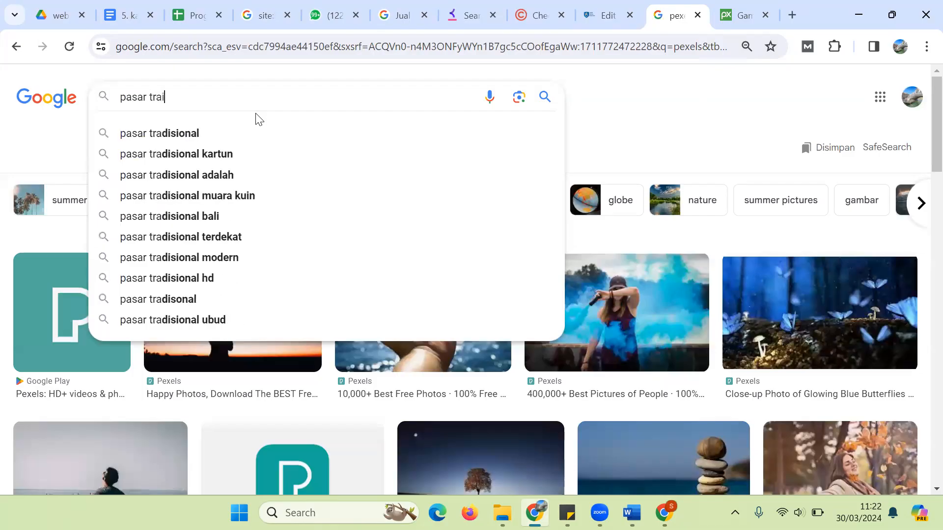
pyautogui.press('BackSpace')
pyautogui.write('disonal')
pyautogui.press('Return')
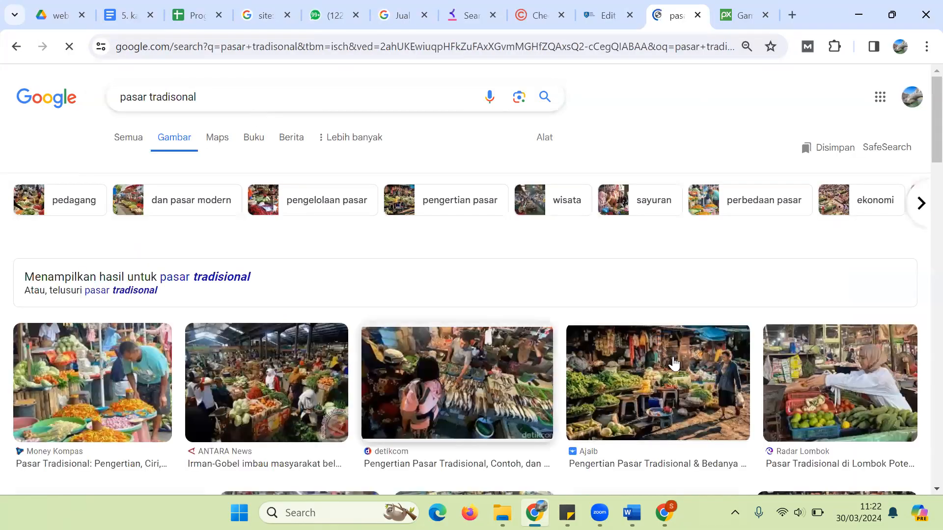
pyautogui.scroll(-2, 917, 174)
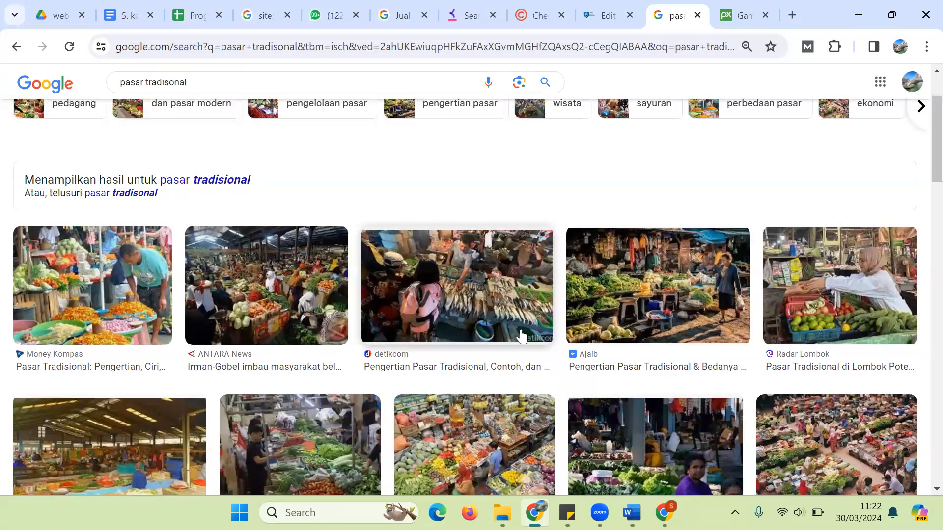
pyautogui.click(489, 319)
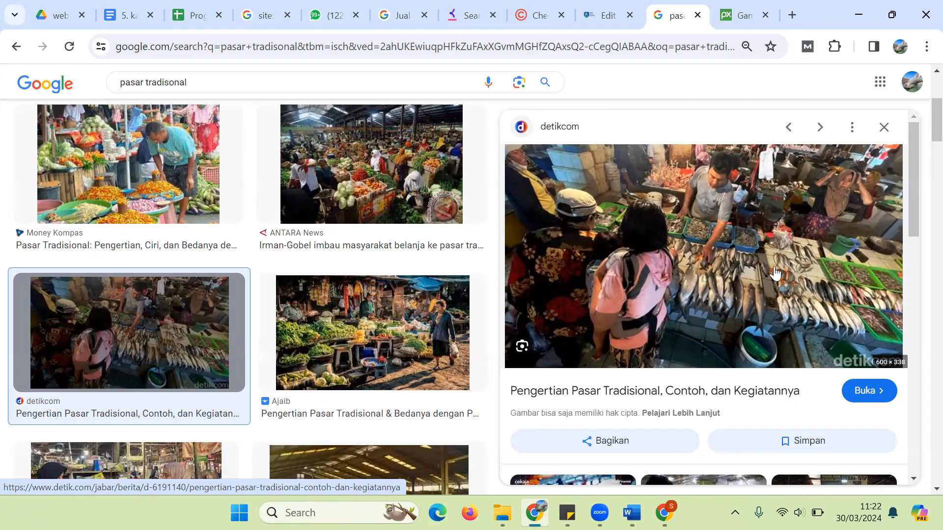
pyautogui.click(593, 6)
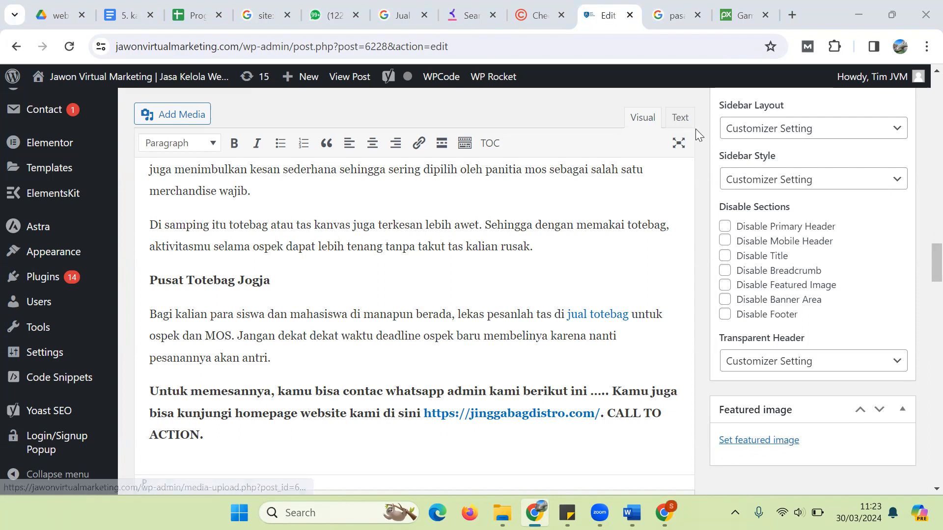
# Step: Load jawonvirtualmarketing.com, trimming the autocompleted address back to the site root
pyautogui.click(663, 13)
pyautogui.click(579, 44)
pyautogui.write('jawon')
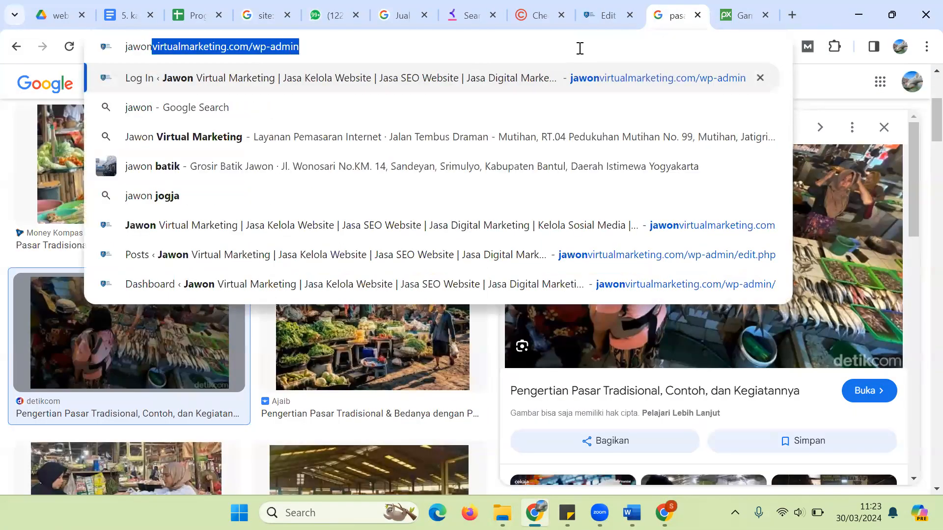
pyautogui.press('Right')
pyautogui.press('BackSpace')
pyautogui.press('BackSpace')
pyautogui.press('BackSpace')
pyautogui.press('BackSpace')
pyautogui.press('BackSpace')
pyautogui.press('BackSpace')
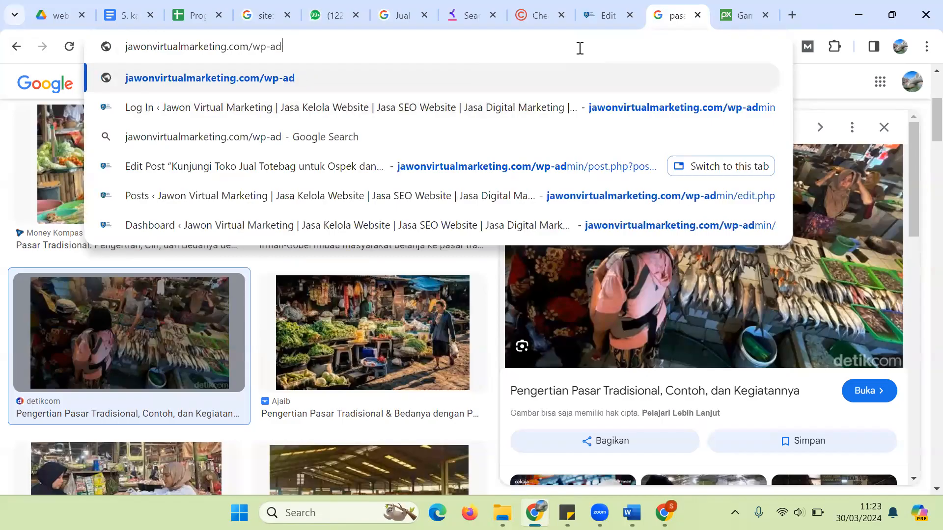
pyautogui.press('BackSpace')
pyautogui.press('BackSpace')
pyautogui.press('Return')
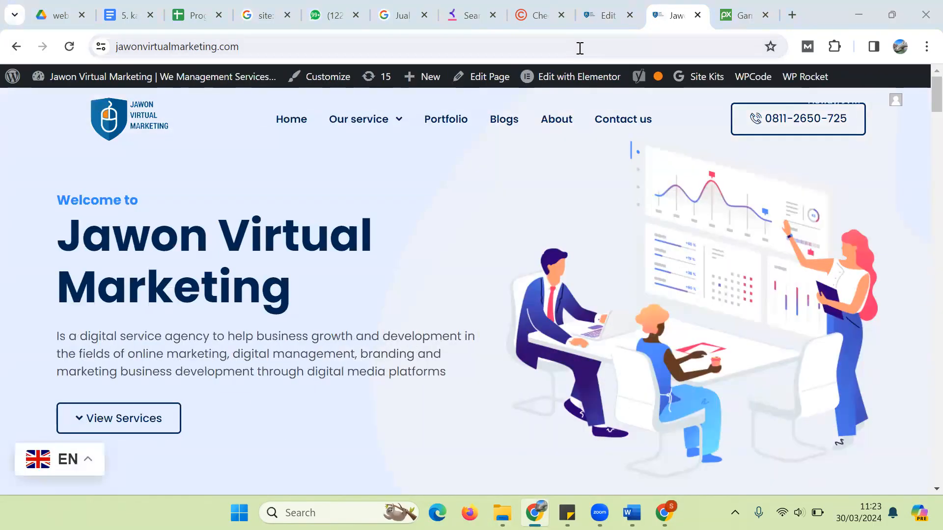
# Step: Open the Blogs listing and select the 'Examples of Ramadan' broadcast post
pyautogui.click(510, 124)
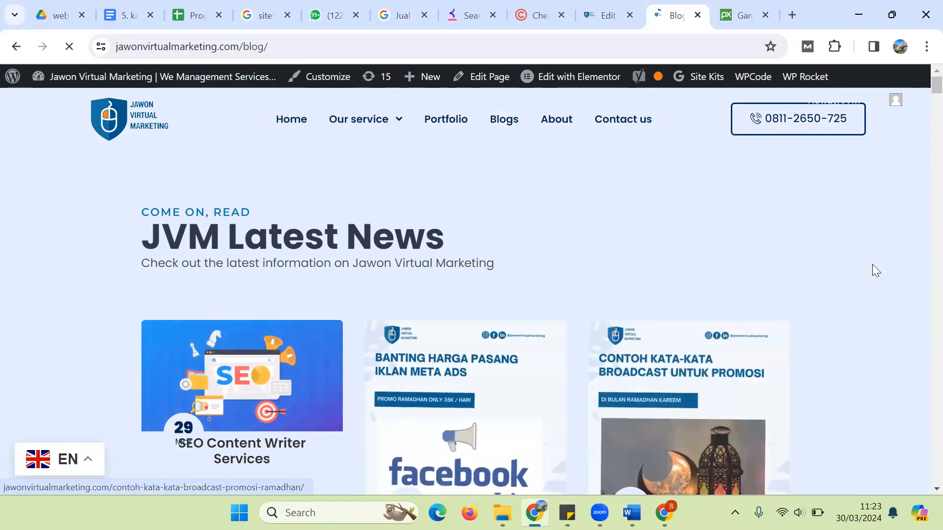
pyautogui.scroll(-1, 809, 236)
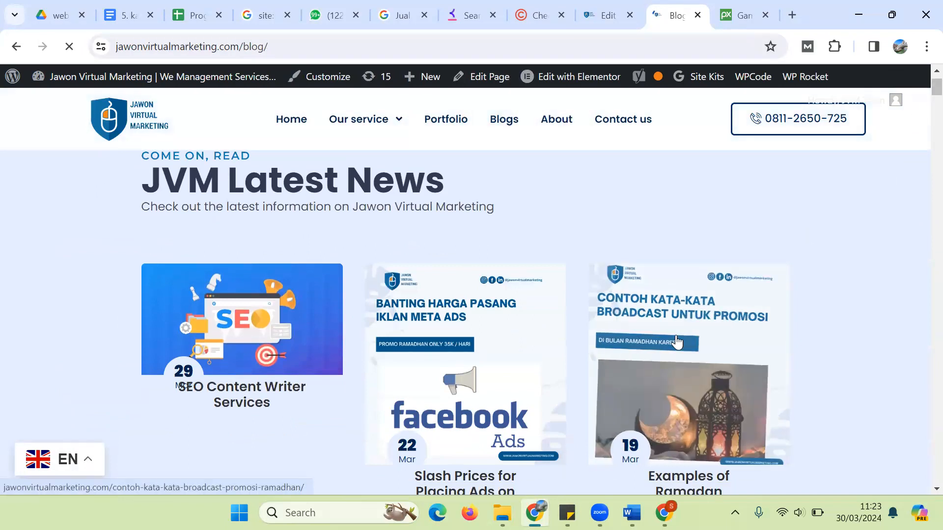
pyautogui.click(687, 484)
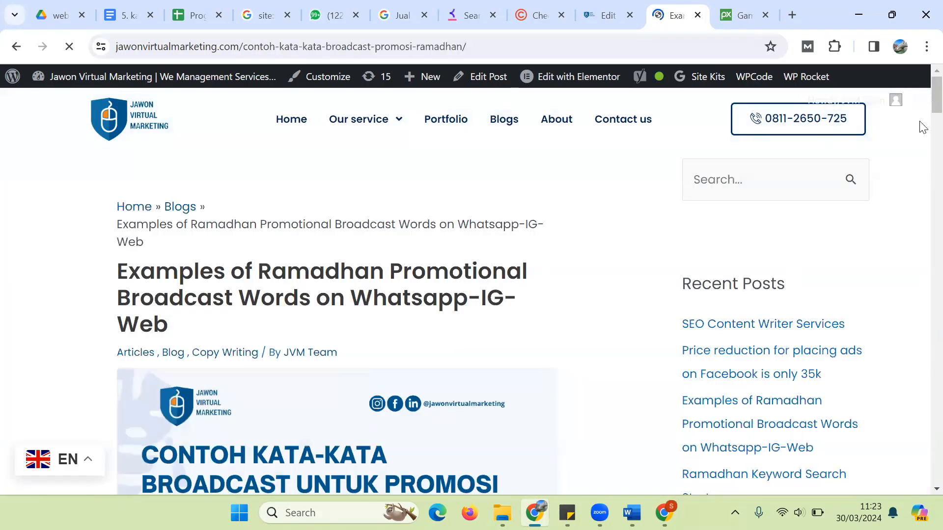
# Step: Read through the Ramadan broadcast post, then switch to WhatsApp Web
pyautogui.scroll(-3, 922, 117)
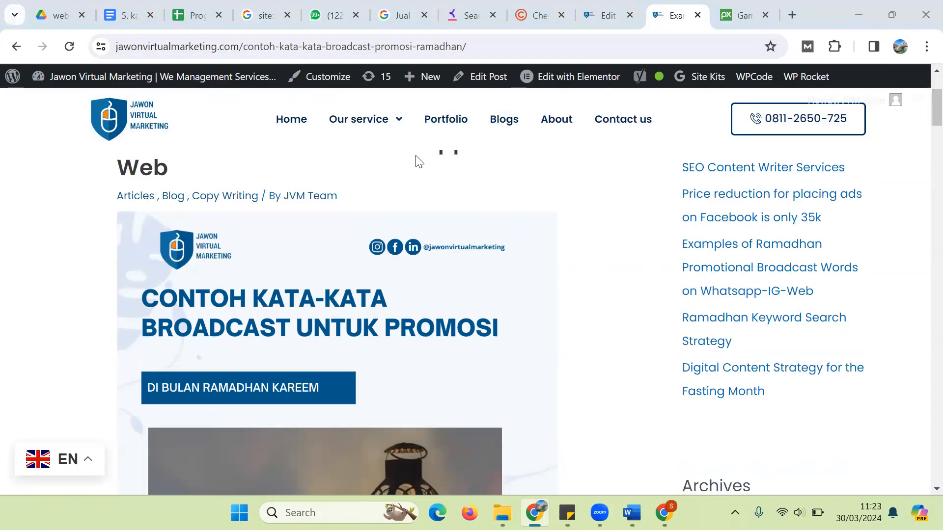
pyautogui.moveTo(923, 116); pyautogui.dragTo(922, 214)
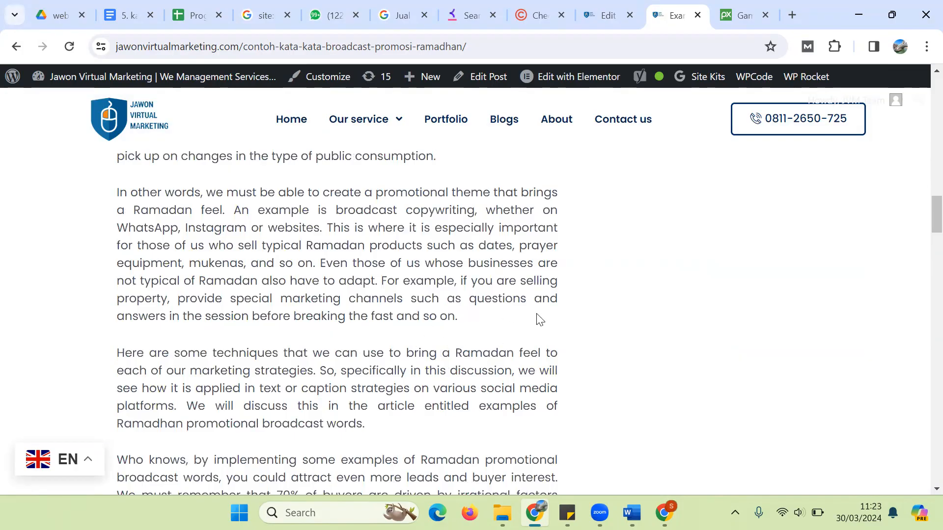
pyautogui.moveTo(924, 221); pyautogui.dragTo(922, 152)
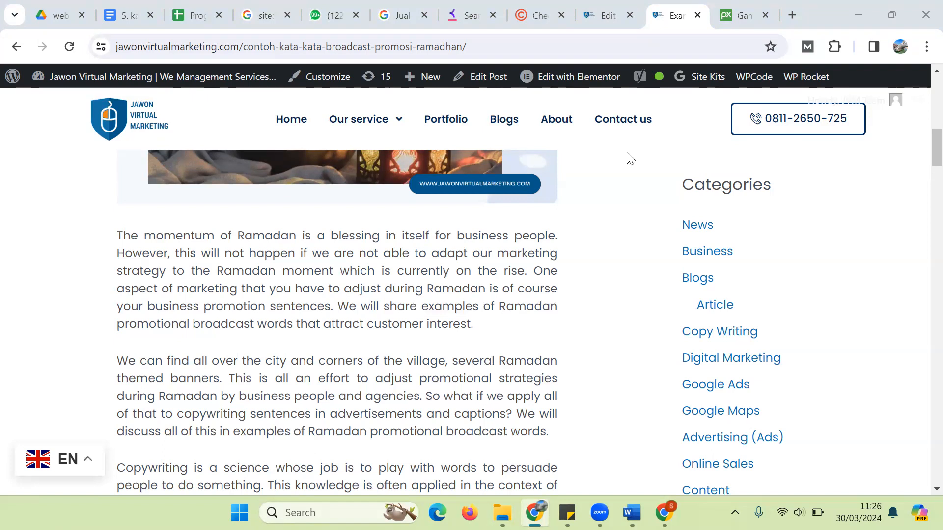
pyautogui.click(352, 7)
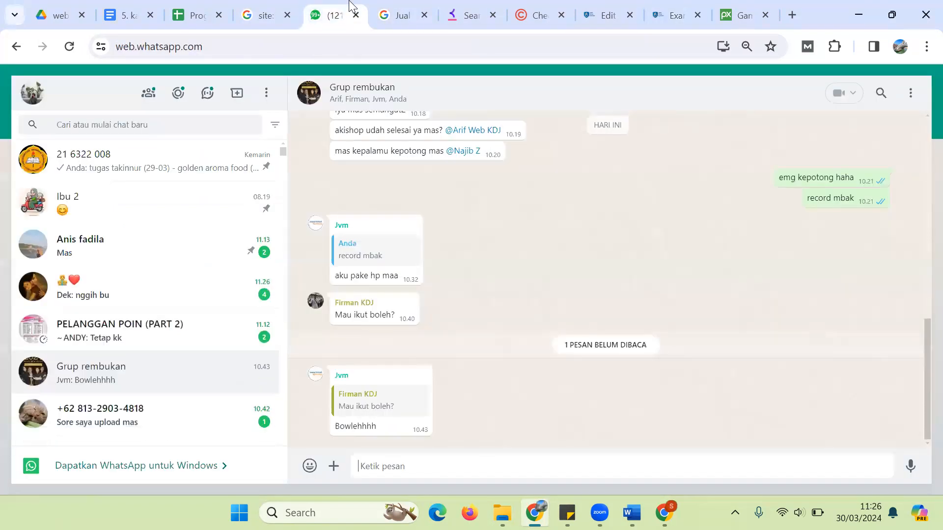